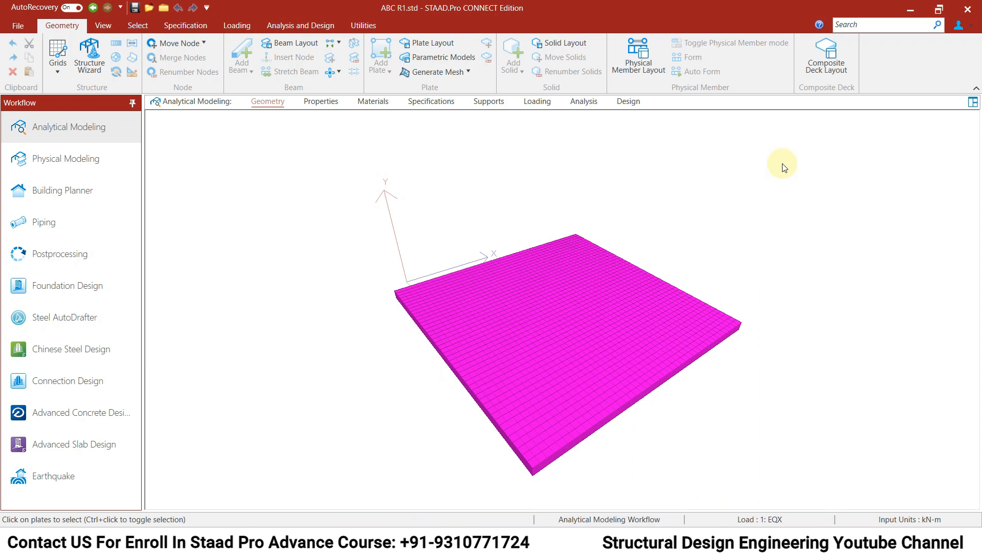
{"action": "middle_click_drag", "start_coordinate": [619, 291], "coordinate": [557, 274]}
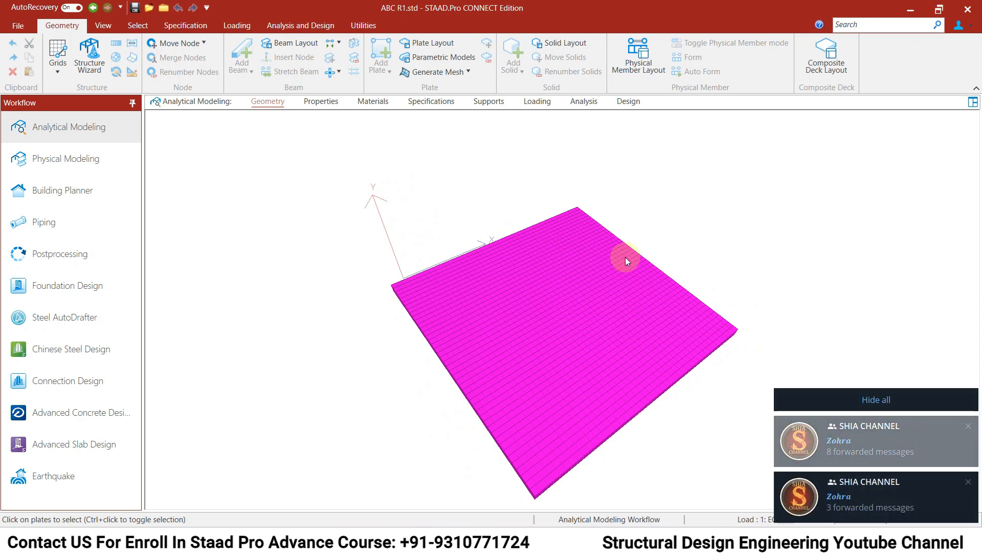
{"action": "left_click", "coordinate": [893, 400]}
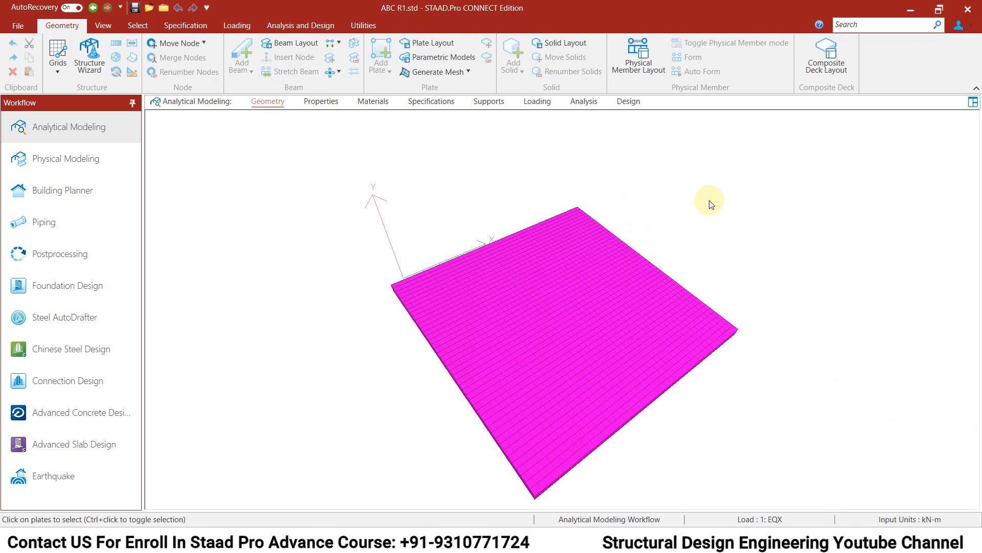
{"action": "middle_click_drag", "start_coordinate": [555, 287], "coordinate": [434, 264]}
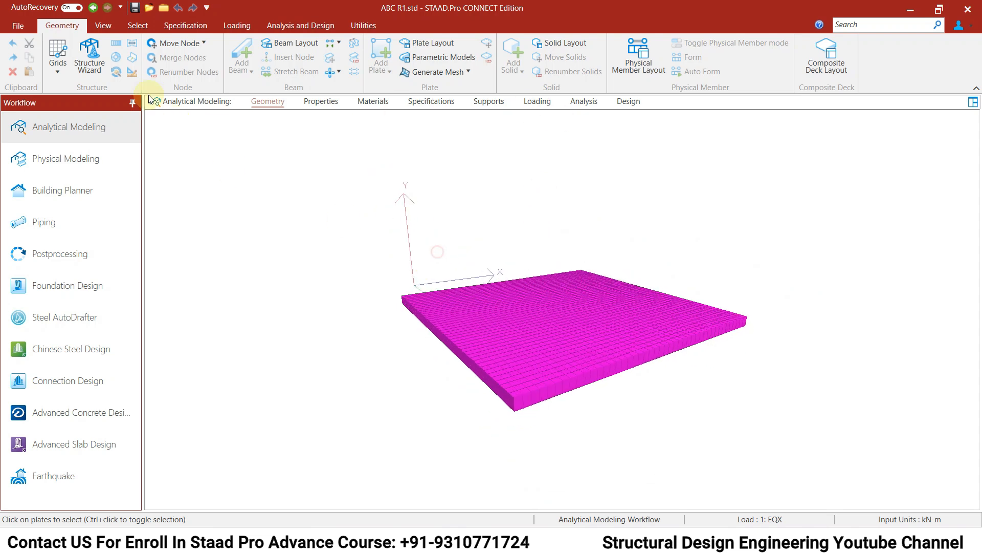
{"action": "left_click", "coordinate": [103, 27]}
{"action": "left_click", "coordinate": [164, 51]}
{"action": "left_click", "coordinate": [266, 101]}
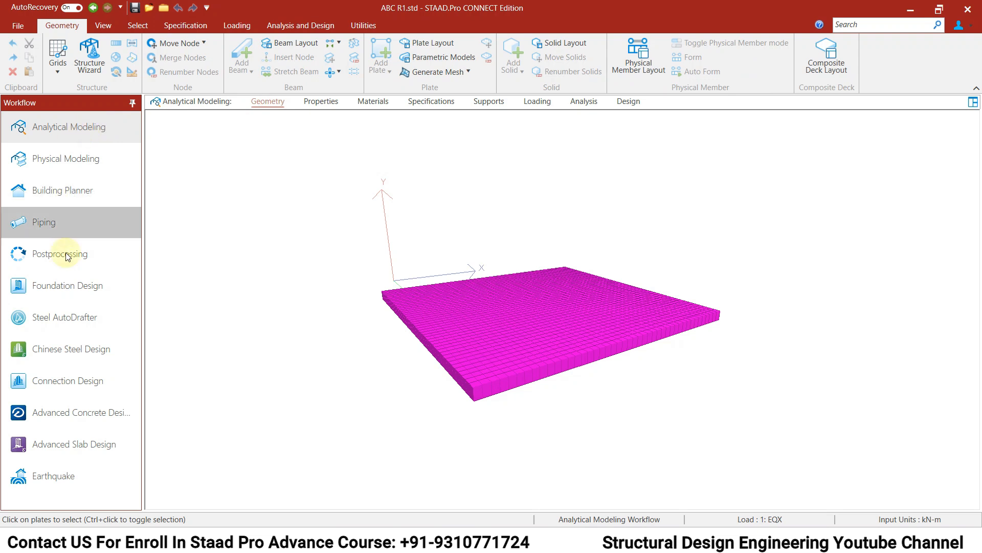
{"action": "left_click", "coordinate": [317, 105]}
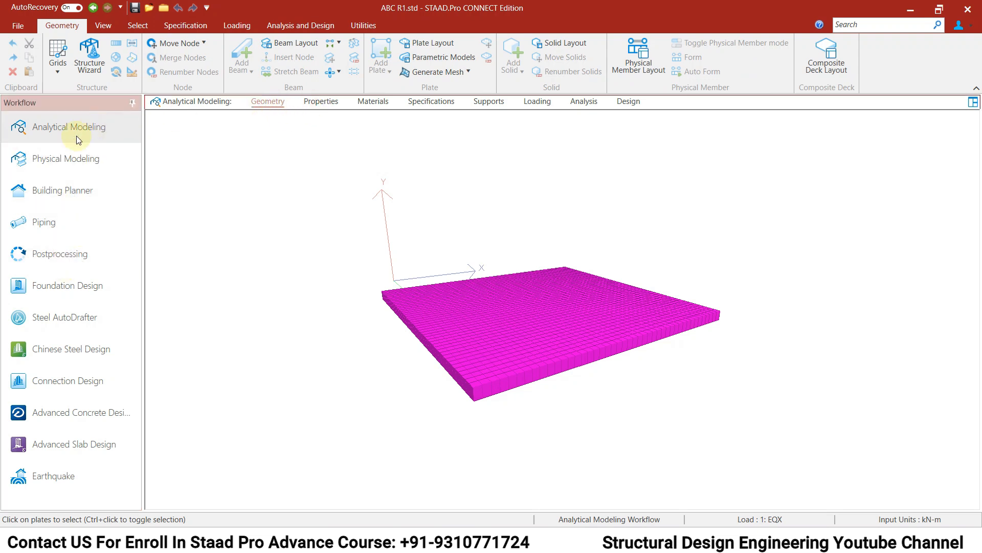
Load all load cases into postprocessing, and return to analytical modeling with the whole structure window maximized
{"action": "left_click", "coordinate": [94, 268]}
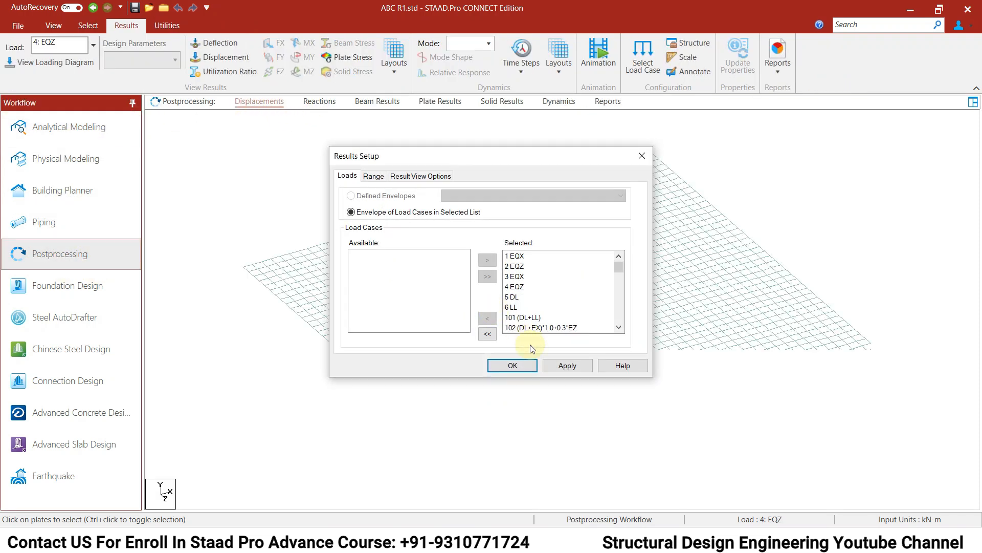
{"action": "left_click", "coordinate": [511, 361]}
{"action": "left_click", "coordinate": [49, 131]}
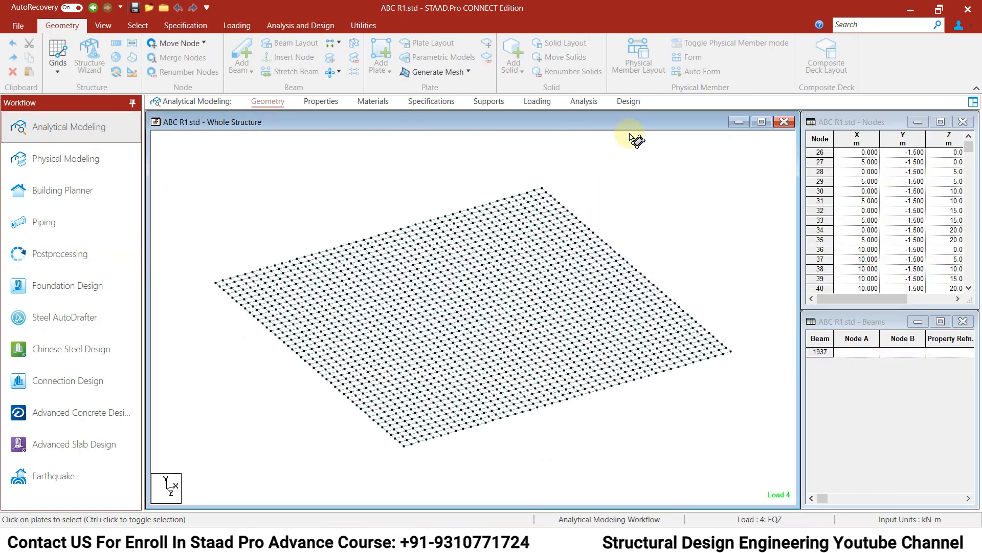
{"action": "left_click", "coordinate": [762, 122]}
{"action": "scroll", "coordinate": [804, 186], "scroll_direction": "down", "scroll_amount": 3}
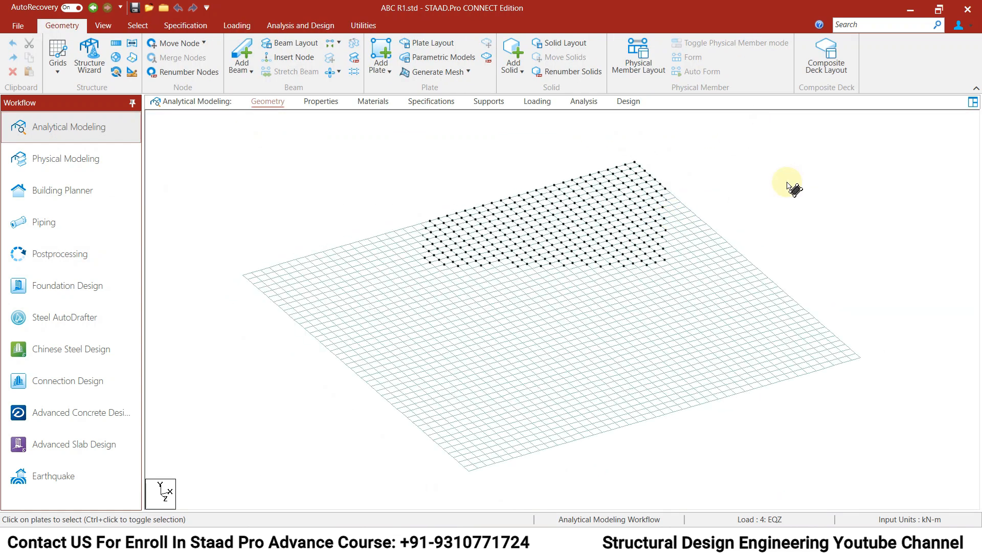
{"action": "middle_click_drag", "start_coordinate": [358, 152], "coordinate": [314, 162]}
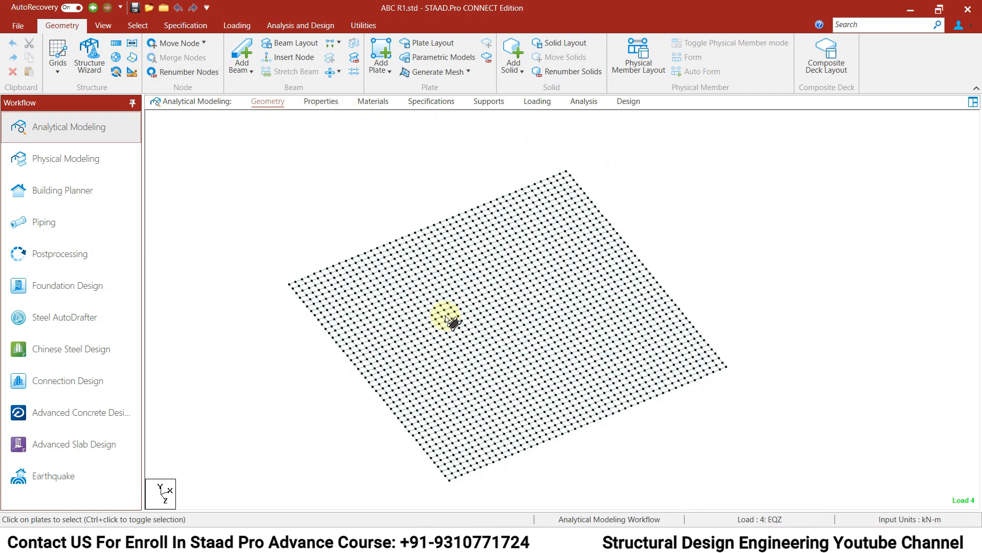
Change the thickness of the existing concrete plate property to 0.10 m at all four nodes
{"action": "left_click", "coordinate": [314, 103]}
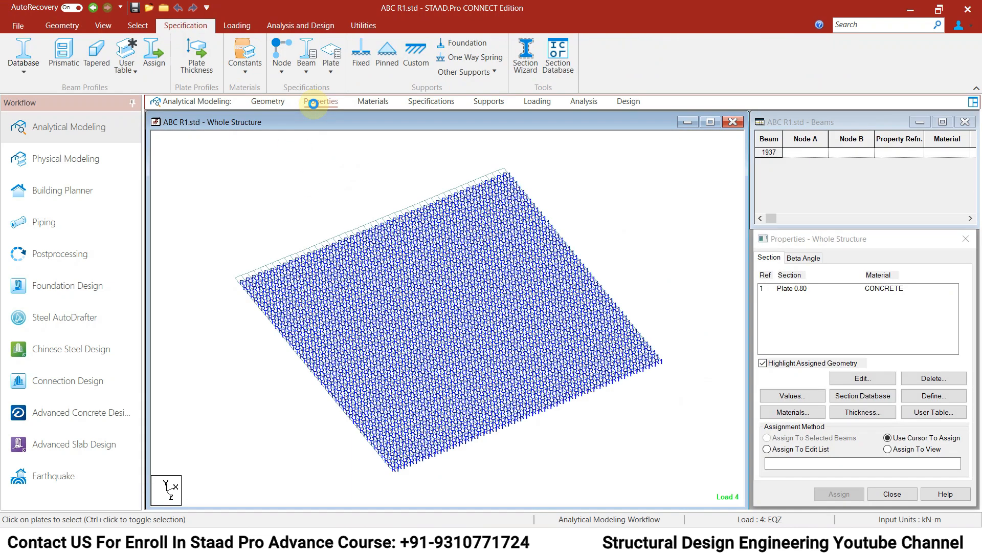
{"action": "left_click", "coordinate": [836, 290]}
{"action": "double_click", "coordinate": [836, 291]}
{"action": "left_click", "coordinate": [601, 261]}
{"action": "type", "text": "1.1"}
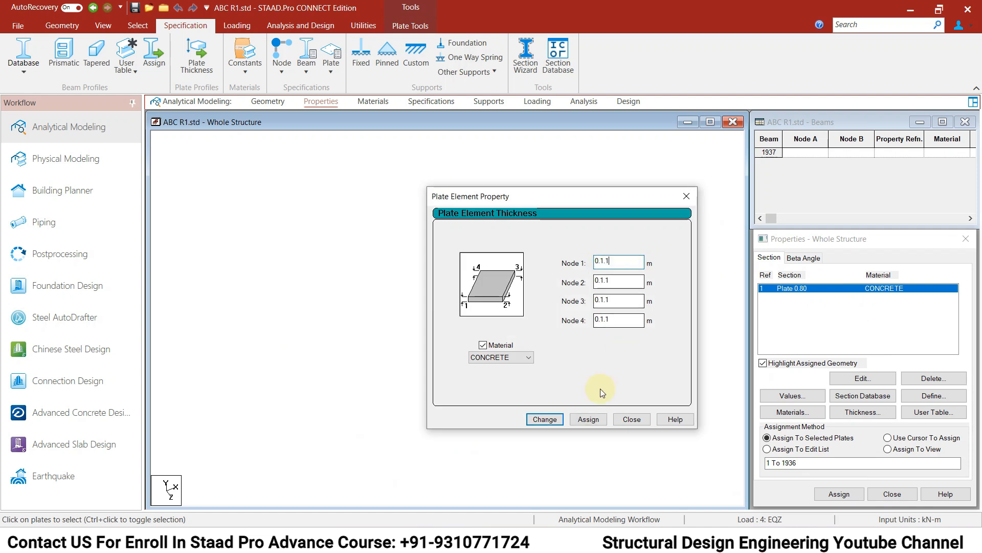
{"action": "left_click", "coordinate": [588, 419]}
{"action": "left_click", "coordinate": [615, 348]}
{"action": "left_click", "coordinate": [686, 196]}
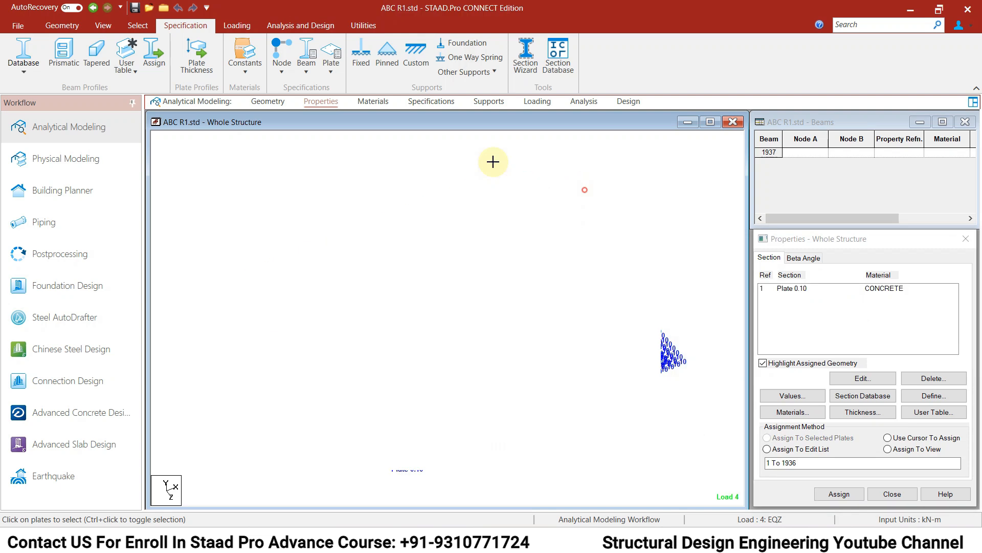
Run the structural analysis on the plate model with the changed thickness
{"action": "left_click", "coordinate": [300, 25]}
{"action": "left_click", "coordinate": [216, 61]}
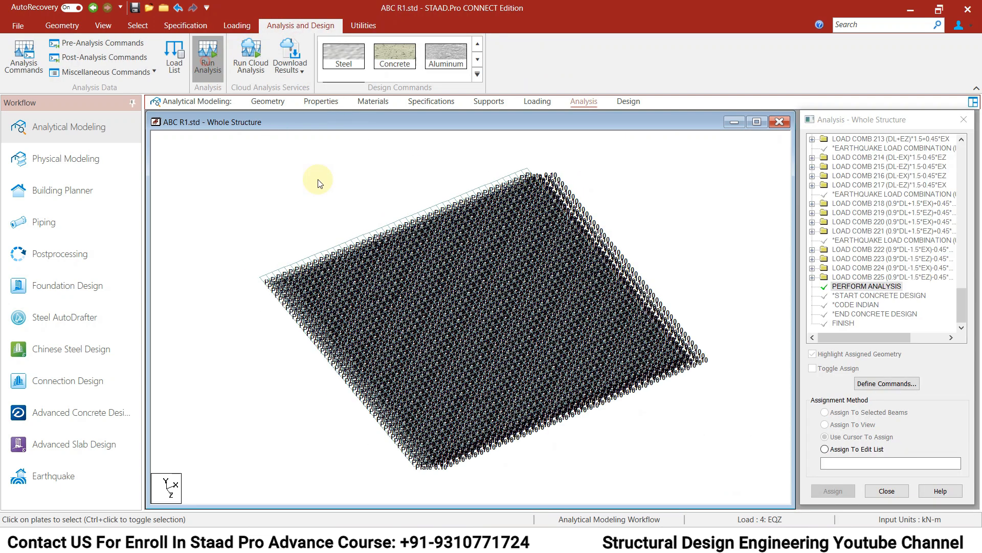
{"action": "left_click", "coordinate": [483, 328]}
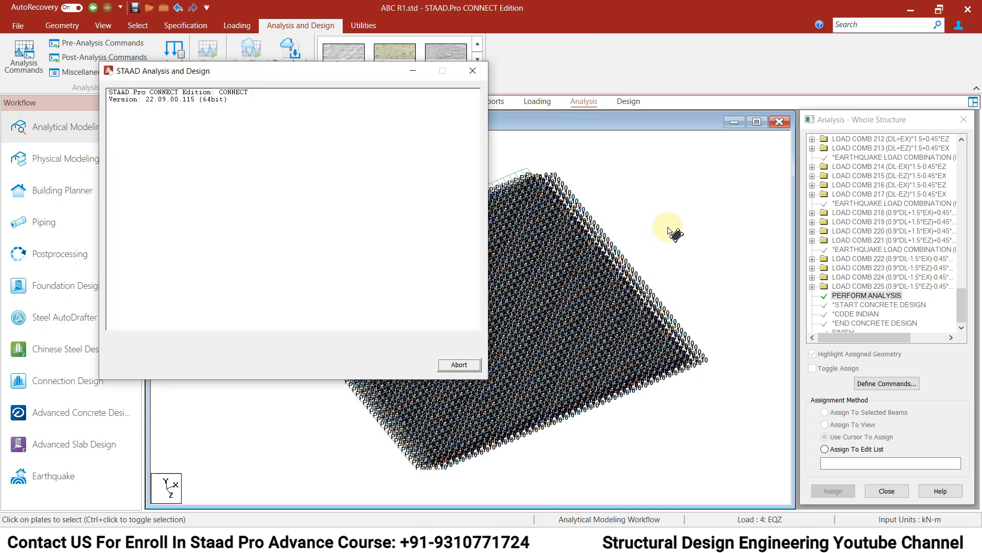
{"action": "left_click", "coordinate": [695, 228]}
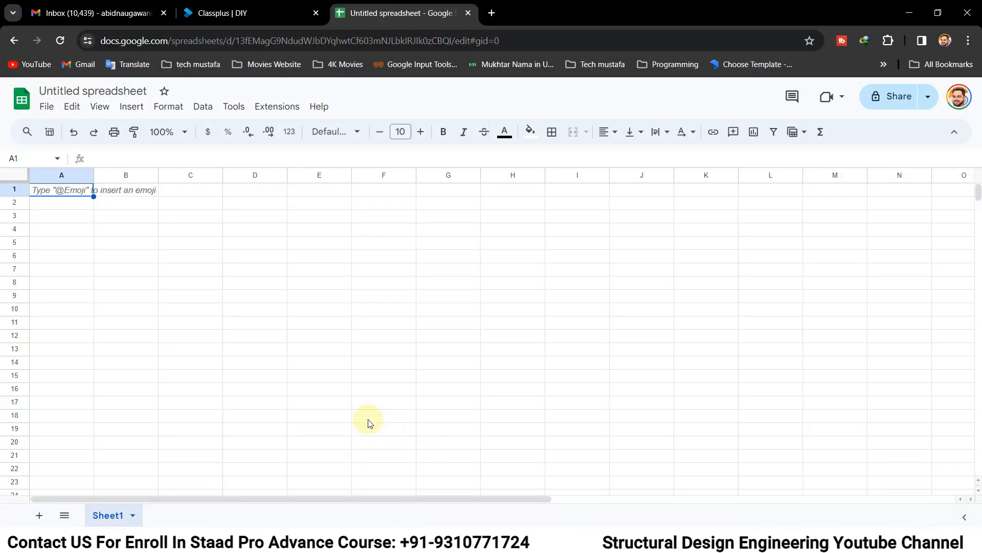
{"action": "scroll", "coordinate": [307, 366], "scroll_direction": "down", "scroll_amount": 2}
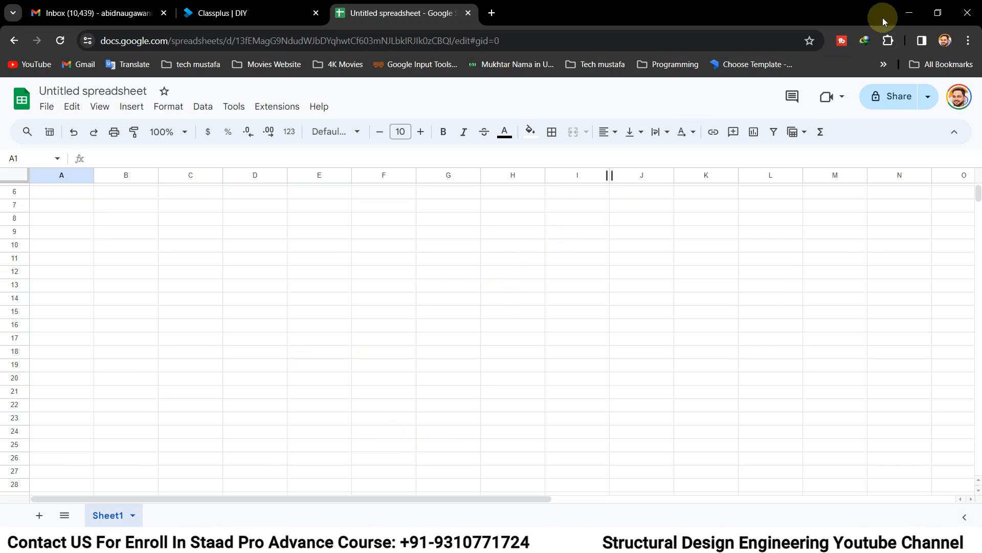
{"action": "left_click", "coordinate": [908, 12]}
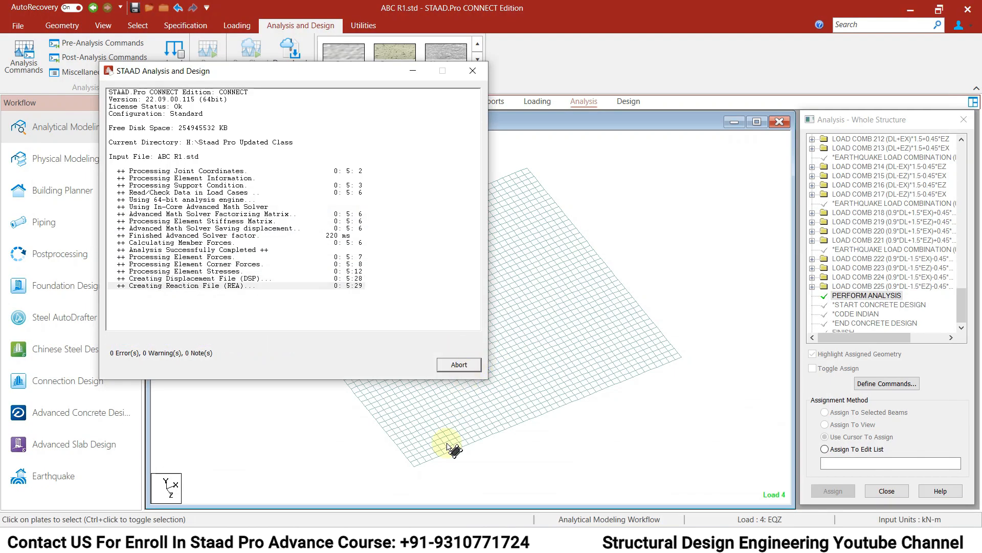
Switch to the untitled Google Sheets spreadsheet, closing the overlapping analysis window, and enter "Max Mu X Dir (ottom)" in cell A6
{"action": "left_click", "coordinate": [384, 539]}
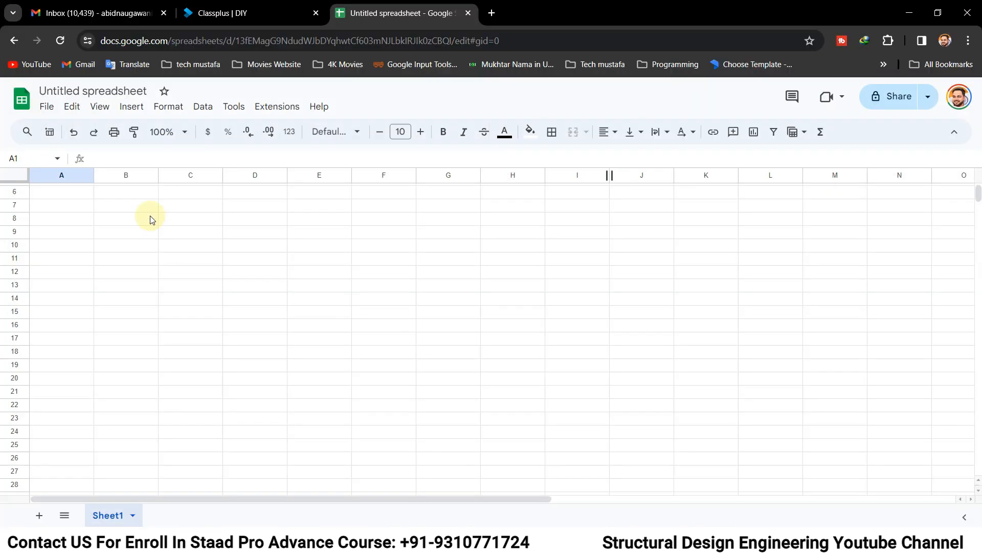
{"action": "left_click", "coordinate": [63, 197]}
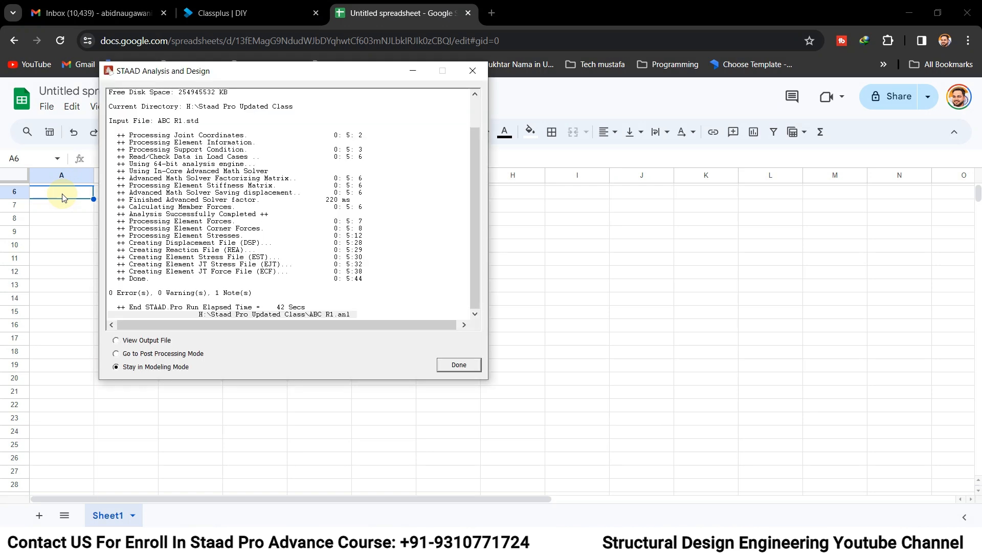
{"action": "left_click", "coordinate": [479, 72]}
{"action": "type", "text": "Max M"}
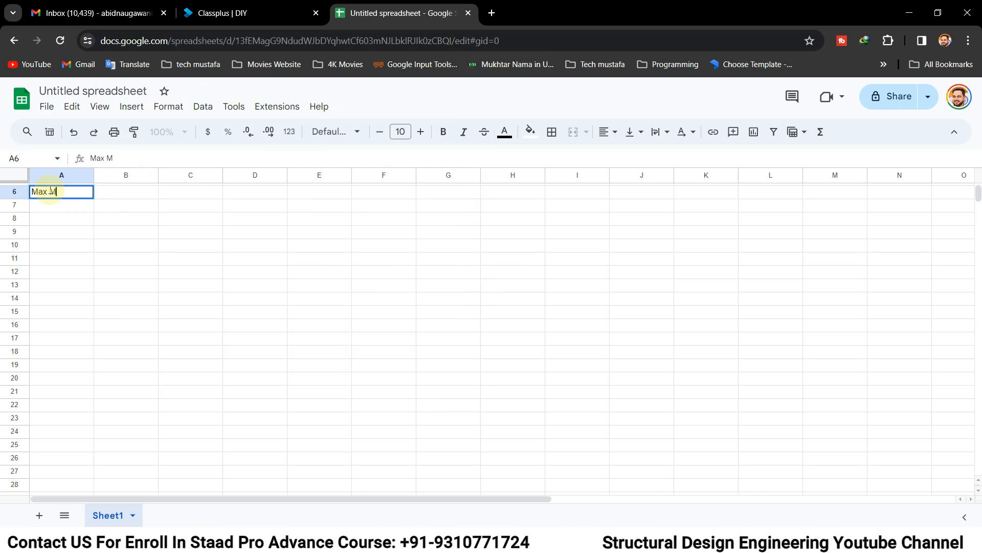
{"action": "type", "text": "u X D"}
{"action": "type", "text": "ir ("}
{"action": "type", "text": "d"}
{"action": "type", "text": "ttom"}
{"action": "type", "text": ")"}
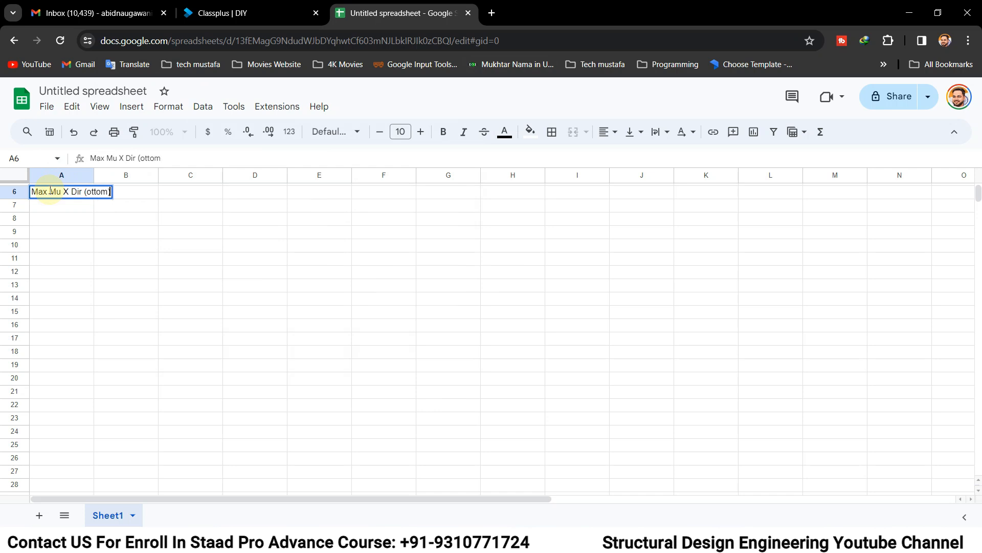
{"action": "key", "text": "Return"}
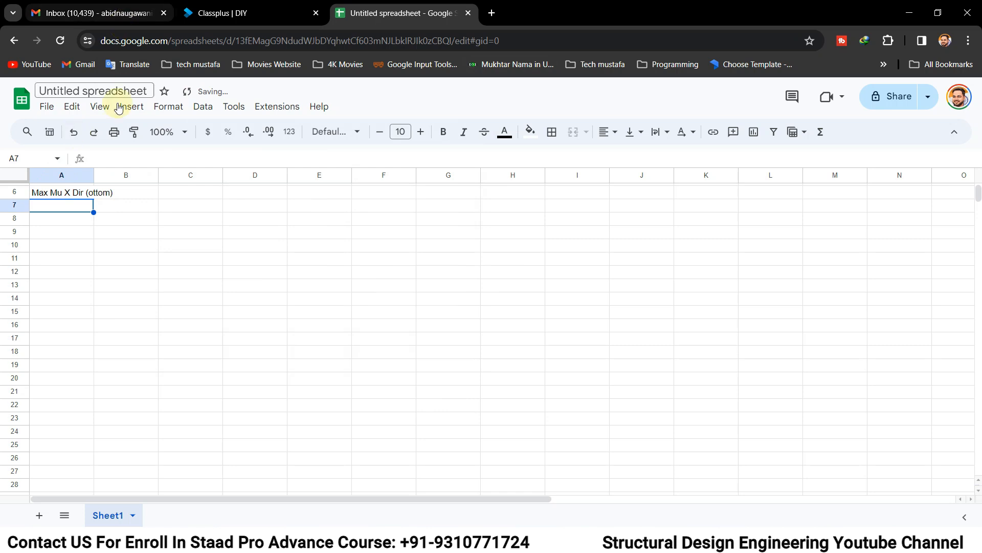
Widen column A to fit its text and enter "Max Mu Z Directio Top" in cell A7
{"action": "left_click_drag", "start_coordinate": [94, 175], "coordinate": [118, 175]}
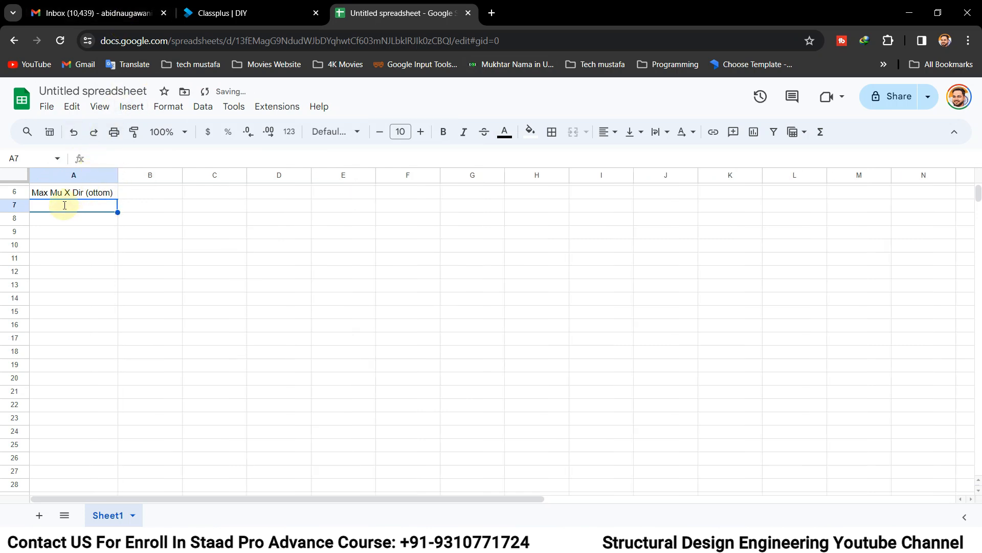
{"action": "type", "text": "Max "}
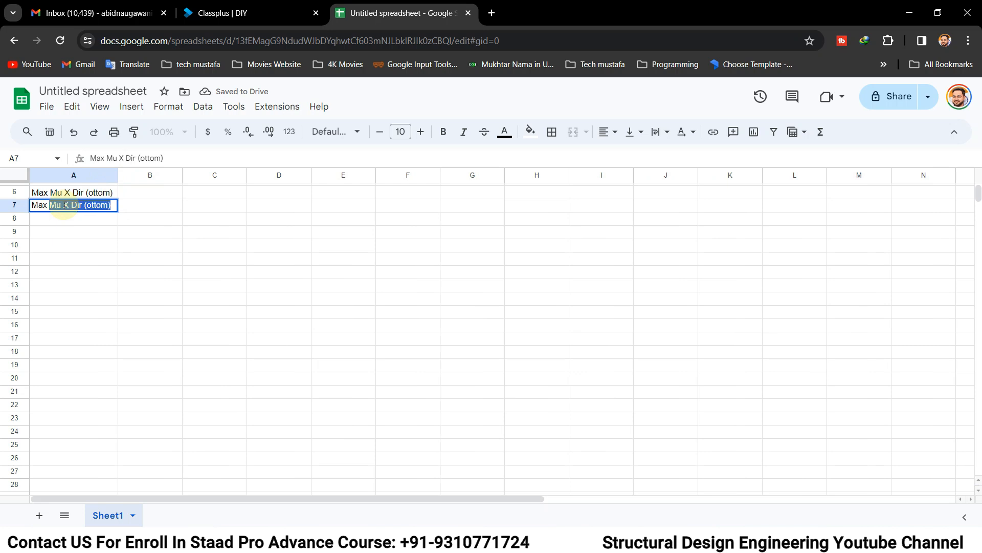
{"action": "type", "text": "Mu Z D"}
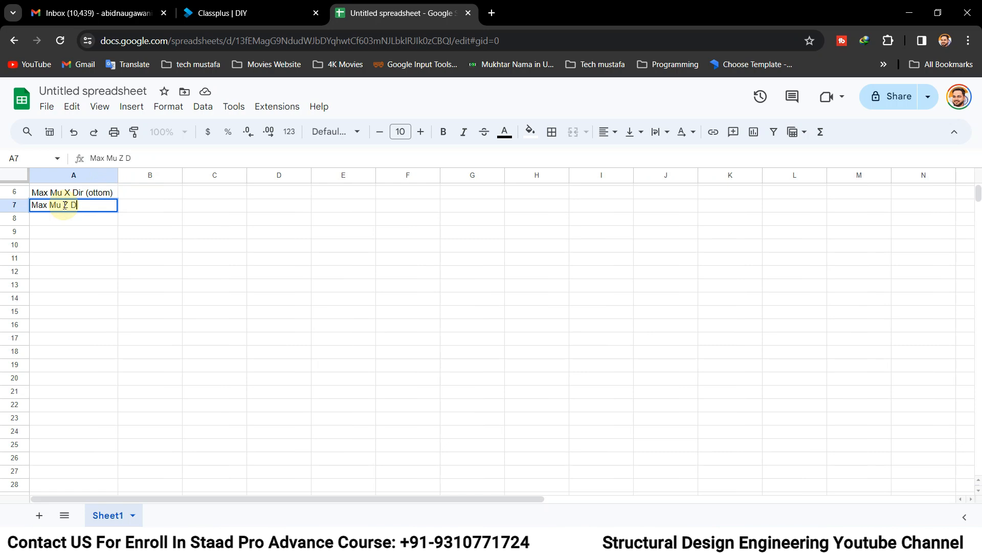
{"action": "type", "text": "irectio Top"}
{"action": "key", "text": "Return"}
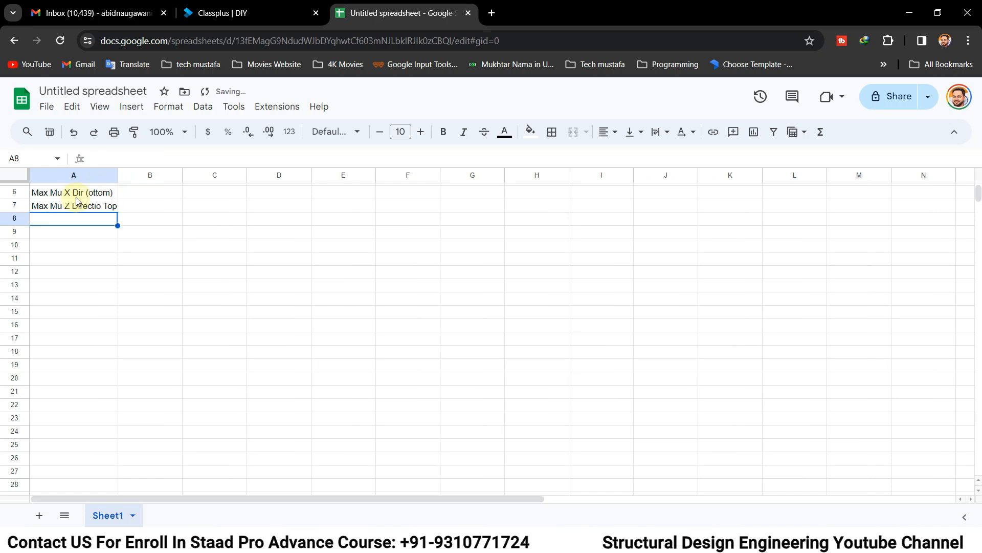
Correct the label in cell A6 to "Max Mu X Dir (Bottom)" and widen column A slightly
{"action": "left_click", "coordinate": [93, 198]}
{"action": "double_click", "coordinate": [93, 198]}
{"action": "type", "text": "B"}
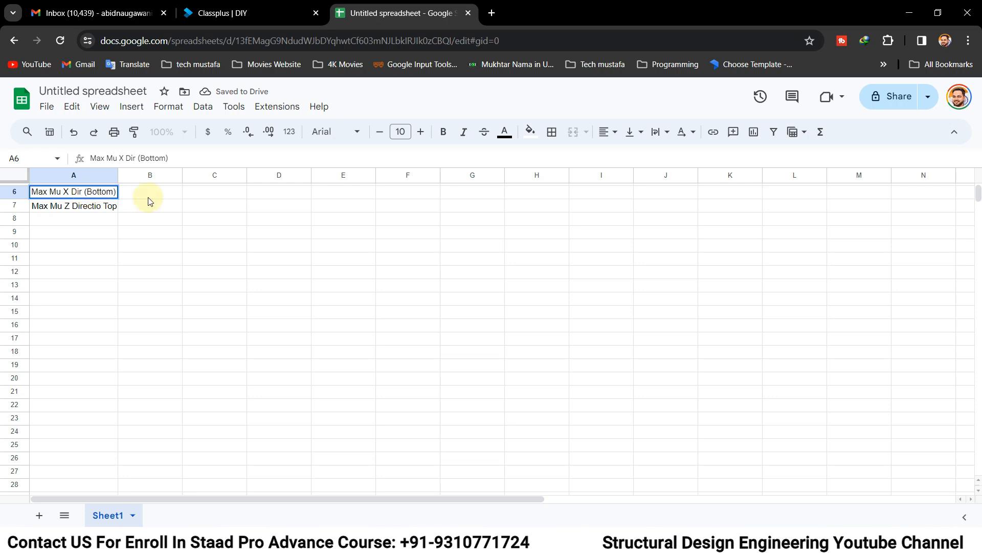
{"action": "key", "text": "Return"}
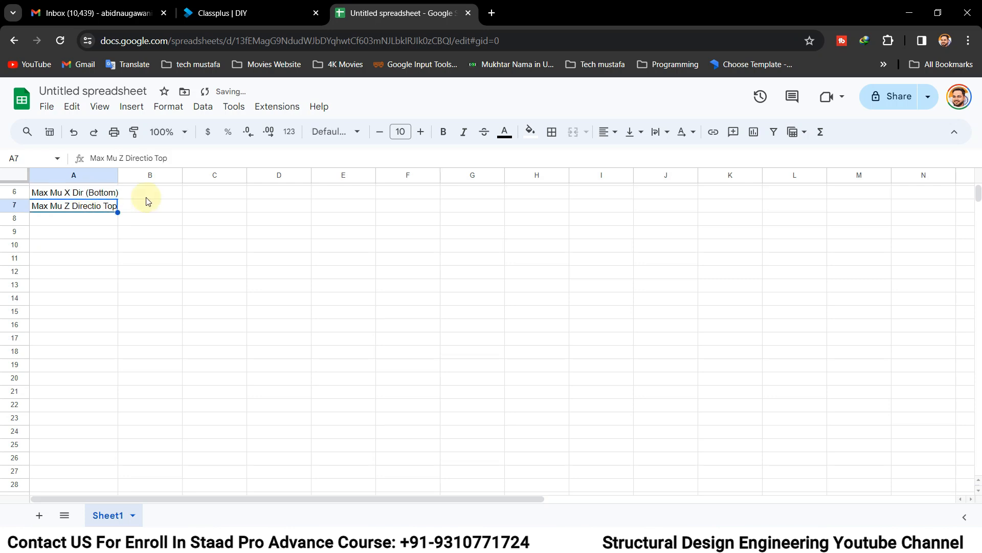
{"action": "left_click_drag", "start_coordinate": [120, 173], "coordinate": [123, 173]}
Change the label in cell A7 to "Max Mu Z Dir (Bottom)" by reusing the "Dir (Bottom)" text from cell A6
{"action": "double_click", "coordinate": [77, 206]}
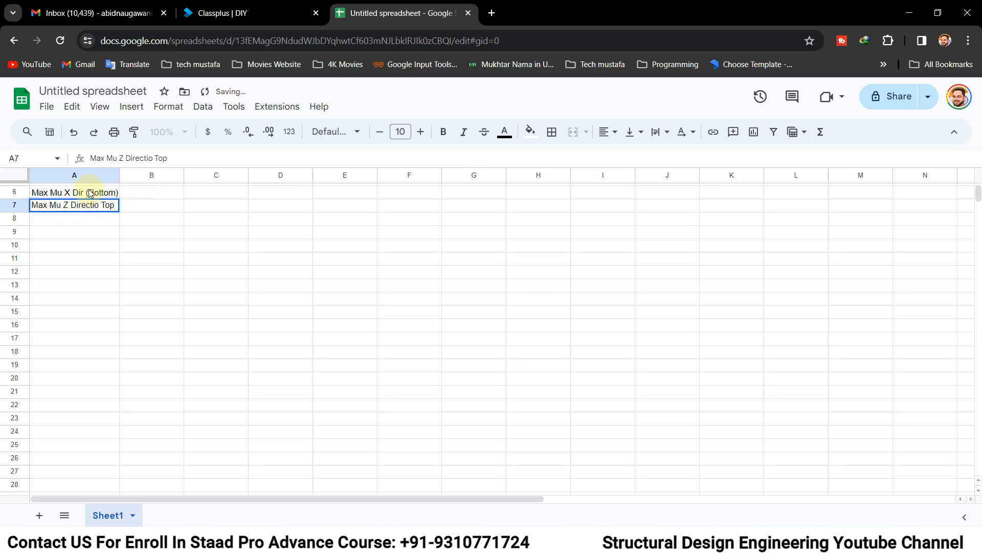
{"action": "left_click", "coordinate": [90, 193]}
{"action": "double_click", "coordinate": [85, 192]}
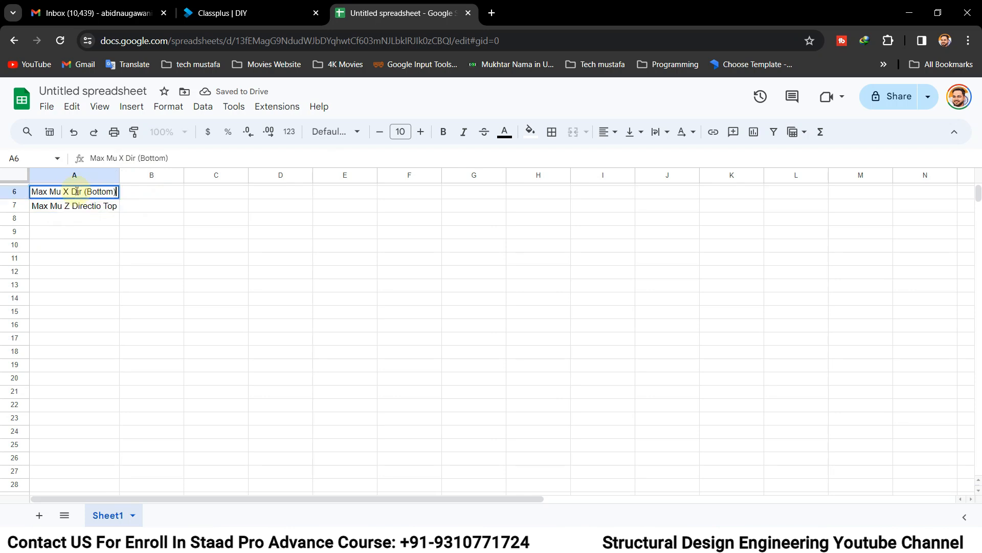
{"action": "left_click_drag", "start_coordinate": [71, 192], "coordinate": [127, 193]}
{"action": "key", "text": "ctrl+c"}
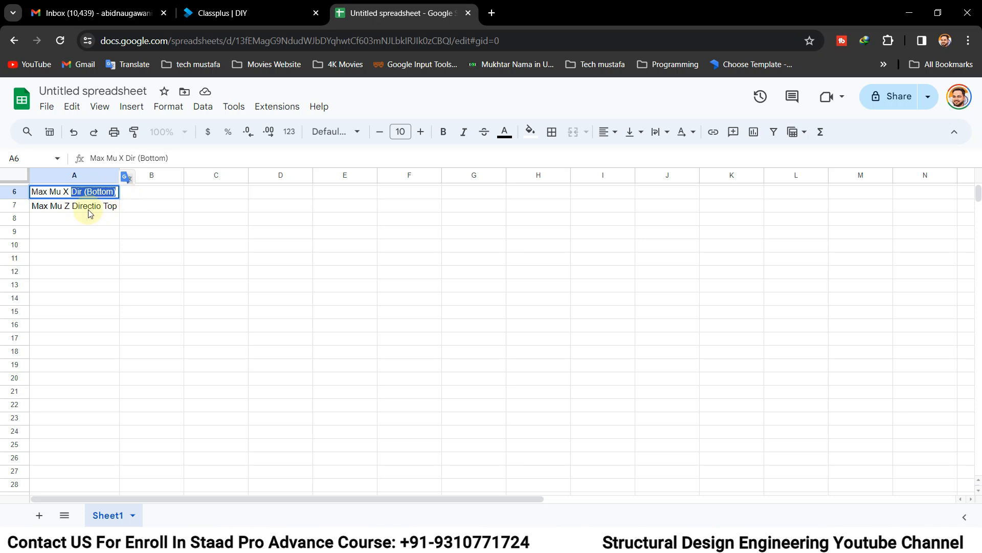
{"action": "double_click", "coordinate": [88, 208]}
{"action": "left_click_drag", "start_coordinate": [64, 205], "coordinate": [145, 204]}
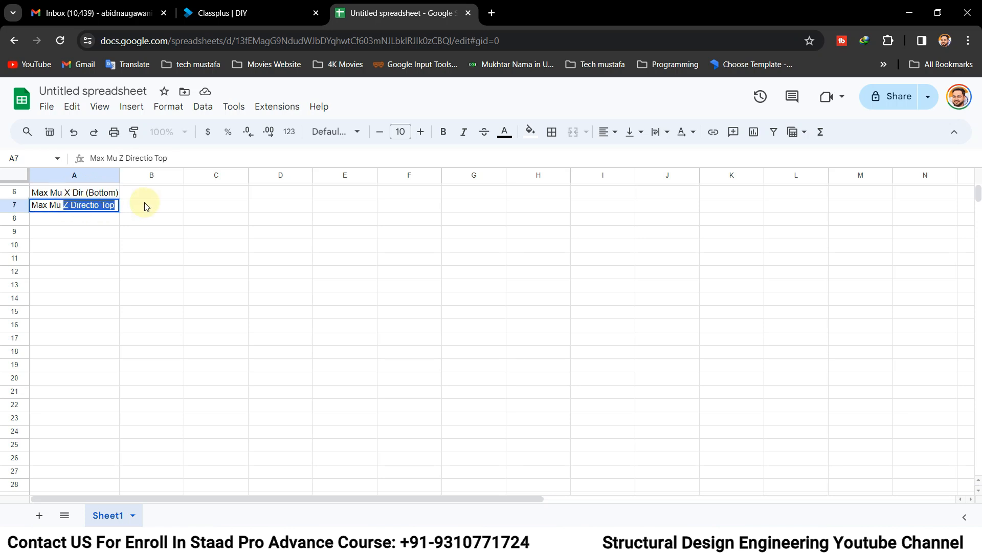
{"action": "left_click_drag", "start_coordinate": [67, 205], "coordinate": [128, 207]}
{"action": "key", "text": "ctrl+v"}
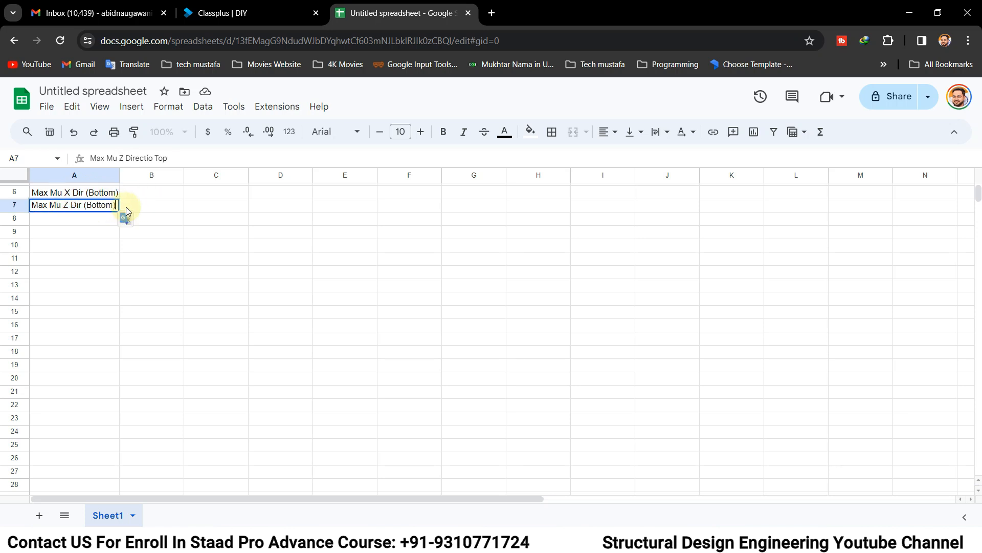
{"action": "key", "text": "Return"}
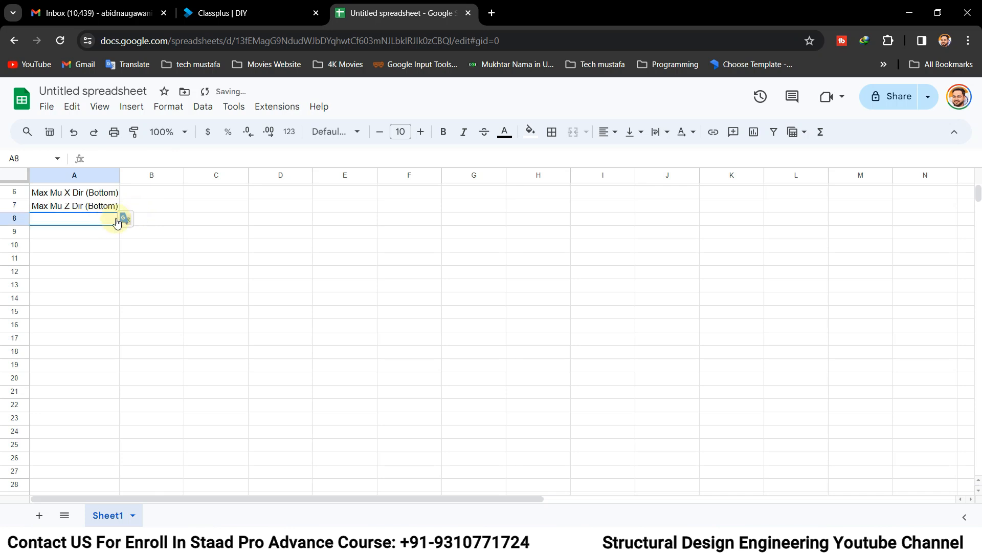
{"action": "left_click", "coordinate": [72, 192]}
{"action": "left_click", "coordinate": [72, 210]}
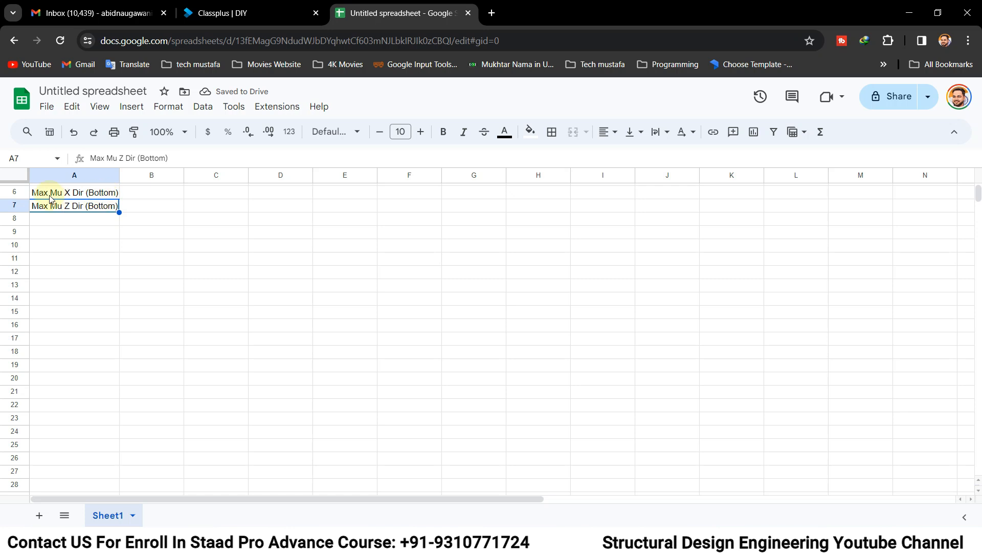
Copy the two bottom moment labels in A6:A7 and paste them into A9:A10
{"action": "key", "text": "Up"}
{"action": "key", "text": "shift+Down"}
{"action": "key", "text": "ctrl+c"}
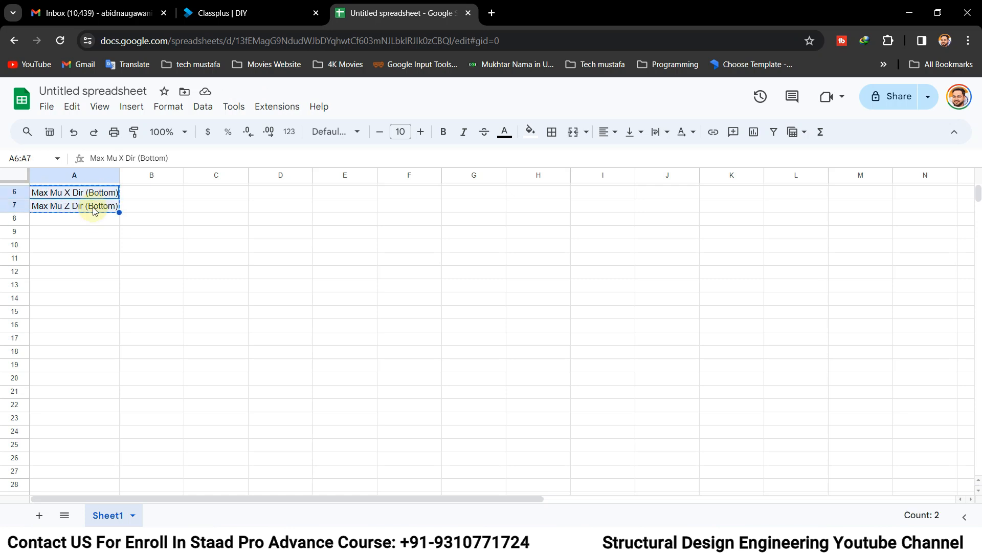
{"action": "left_click", "coordinate": [64, 233]}
{"action": "key", "text": "ctrl+v"}
Change the label in cell A9 to "Max Mu X Dir (top)"
{"action": "left_click", "coordinate": [84, 231]}
{"action": "double_click", "coordinate": [89, 231]}
{"action": "left_click_drag", "start_coordinate": [88, 231], "coordinate": [113, 230]}
{"action": "type", "text": "to"}
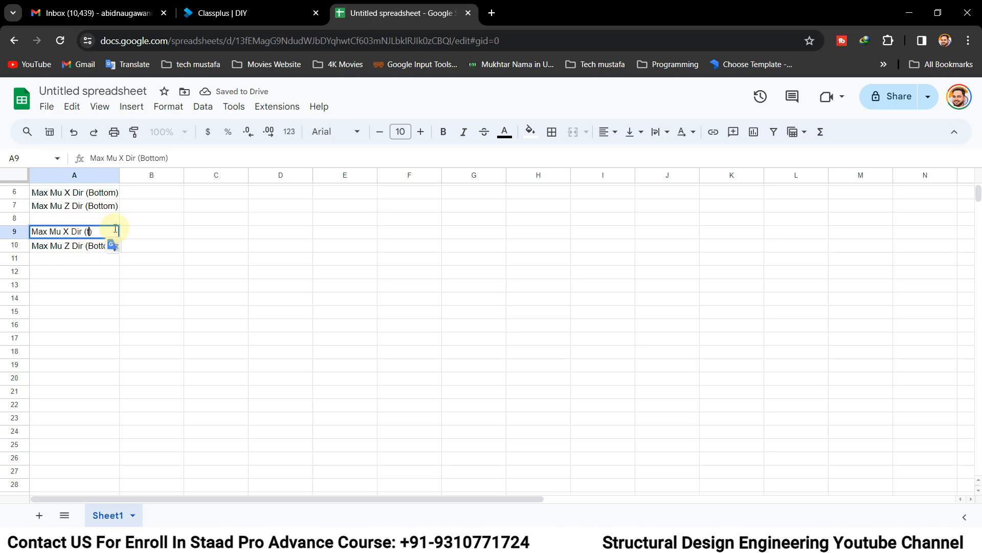
{"action": "type", "text": "p"}
{"action": "key", "text": "Return"}
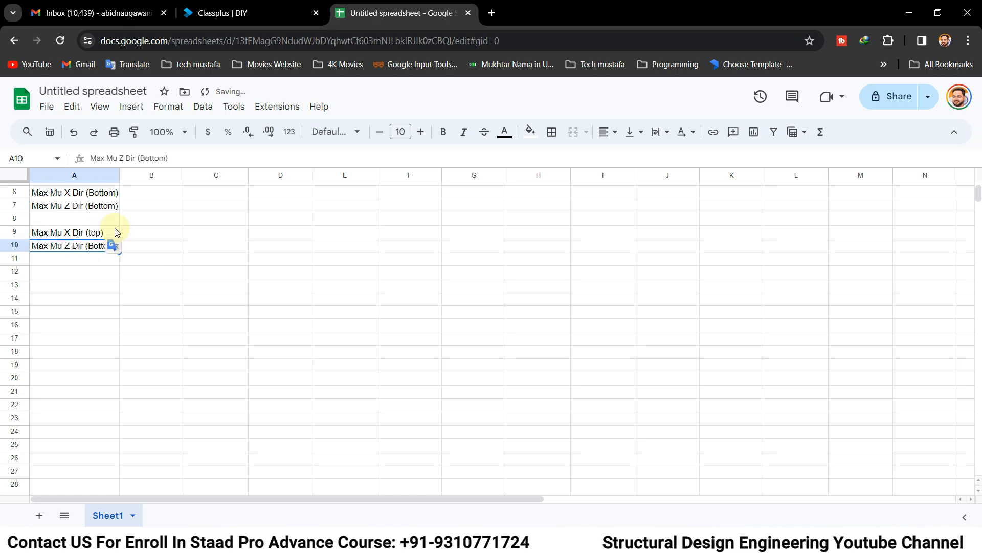
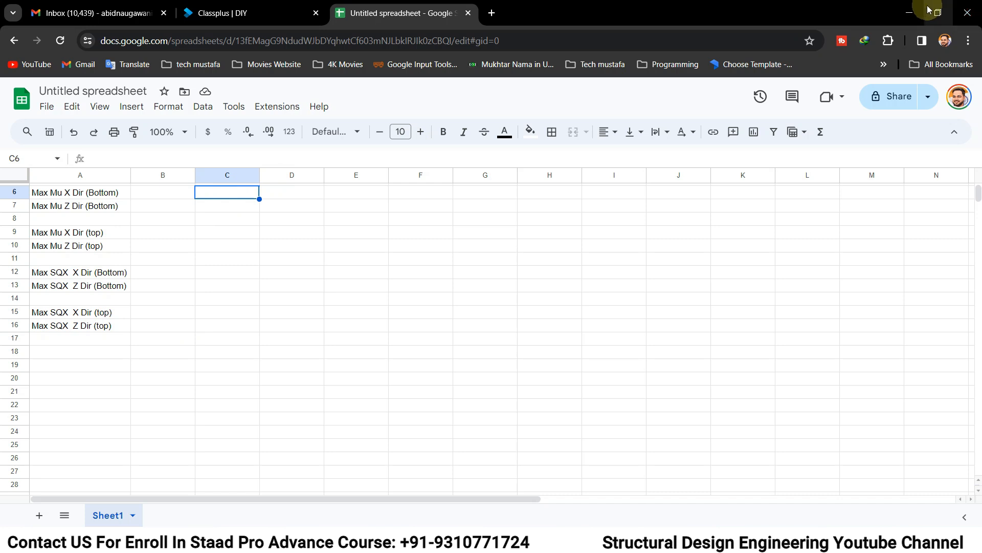
Switch to the STAAD.Pro raft model and highlight the plates assigned to group _S
{"action": "key", "text": "alt+Tab"}
{"action": "scroll", "coordinate": [625, 224], "scroll_direction": "up", "scroll_amount": 1}
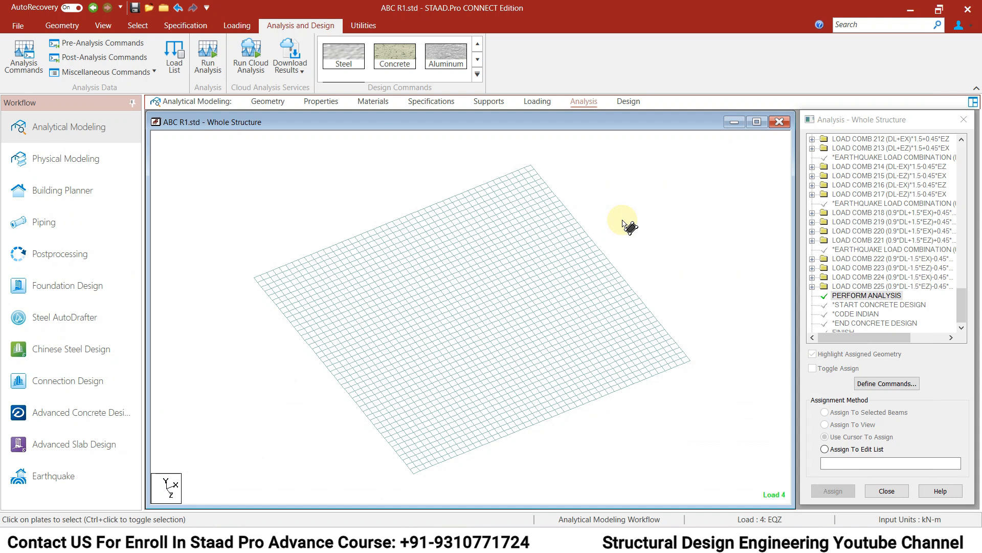
{"action": "key", "text": "ctrl+g"}
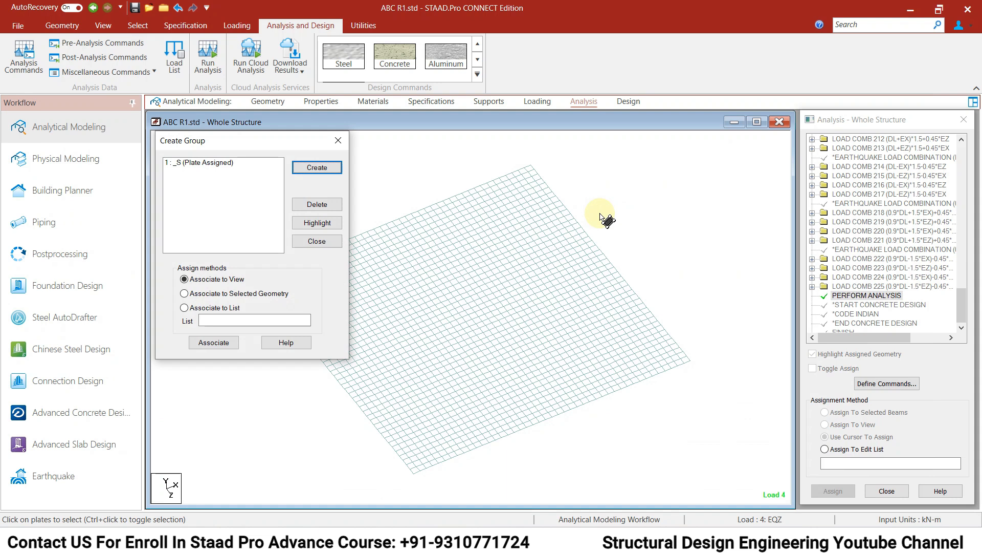
{"action": "left_click_drag", "start_coordinate": [229, 140], "coordinate": [126, 107]}
{"action": "left_click", "coordinate": [122, 128]}
{"action": "left_click", "coordinate": [215, 188]}
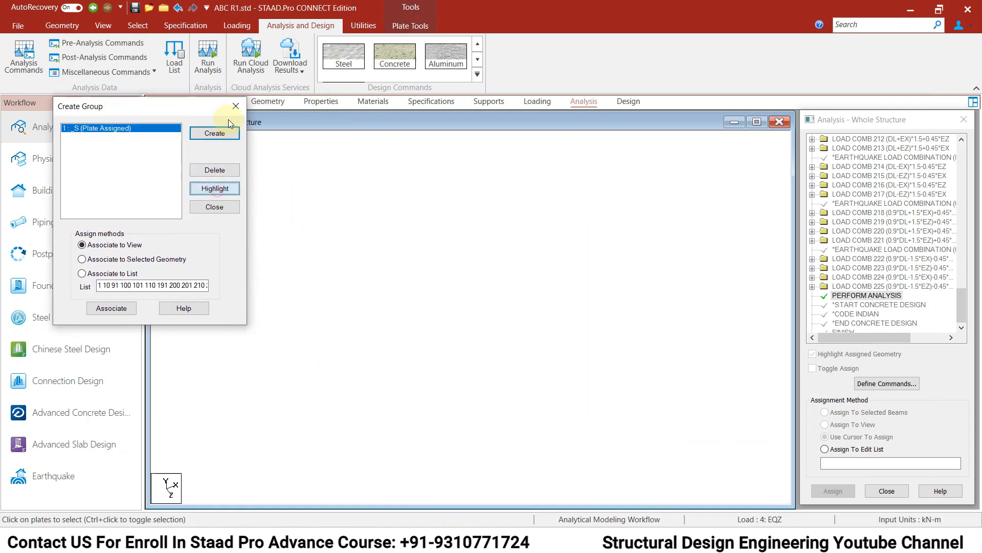
{"action": "left_click", "coordinate": [235, 106]}
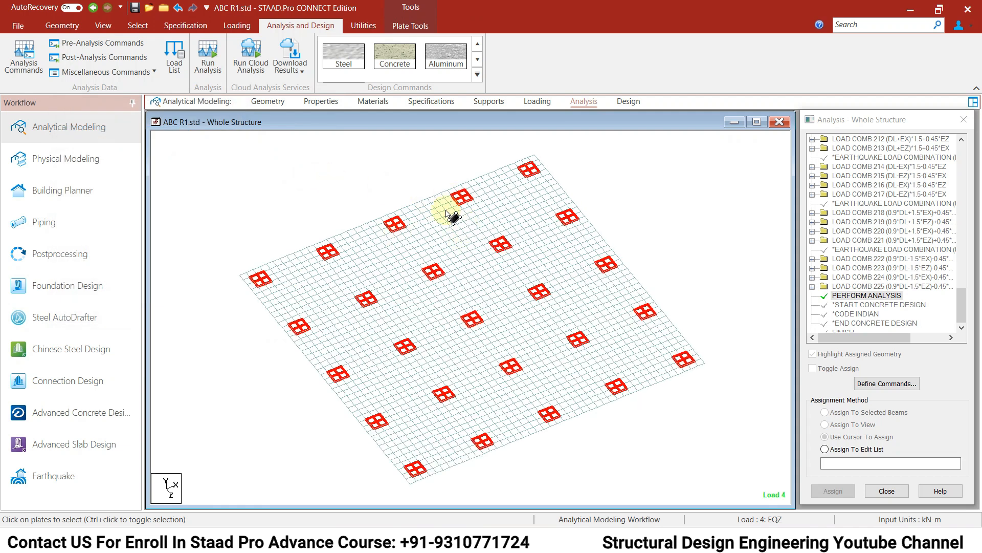
{"action": "scroll", "coordinate": [453, 217], "scroll_direction": "up", "scroll_amount": 2}
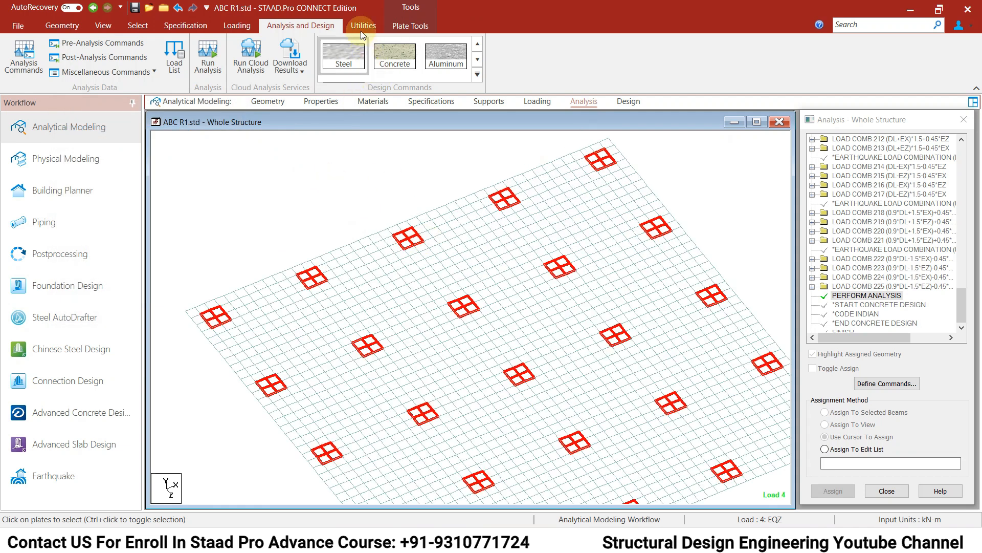
Measure the node-to-node distances along two adjacent sides of the middle highlighted plate patch nearest the raft's upper edge
{"action": "left_click", "coordinate": [363, 26]}
{"action": "left_click", "coordinate": [36, 58]}
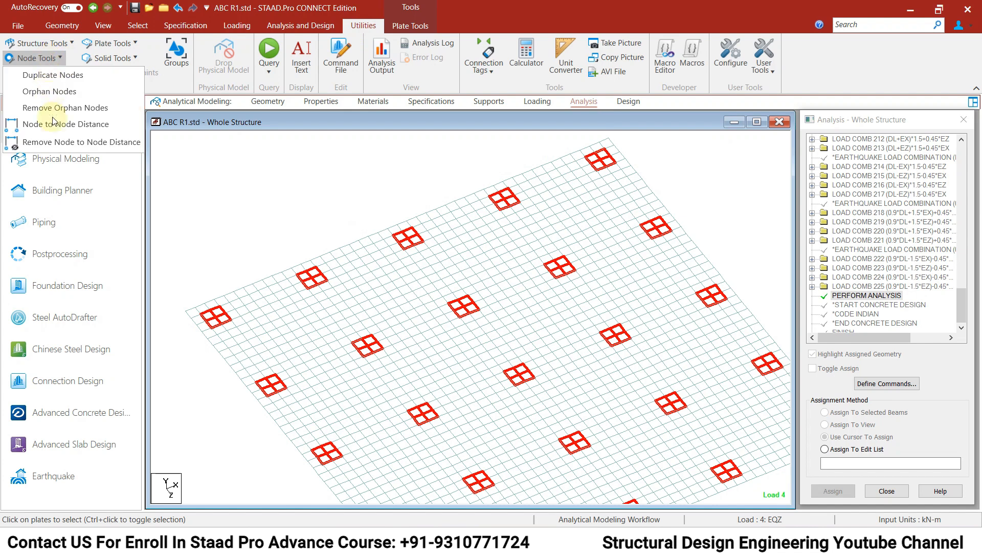
{"action": "left_click", "coordinate": [57, 124]}
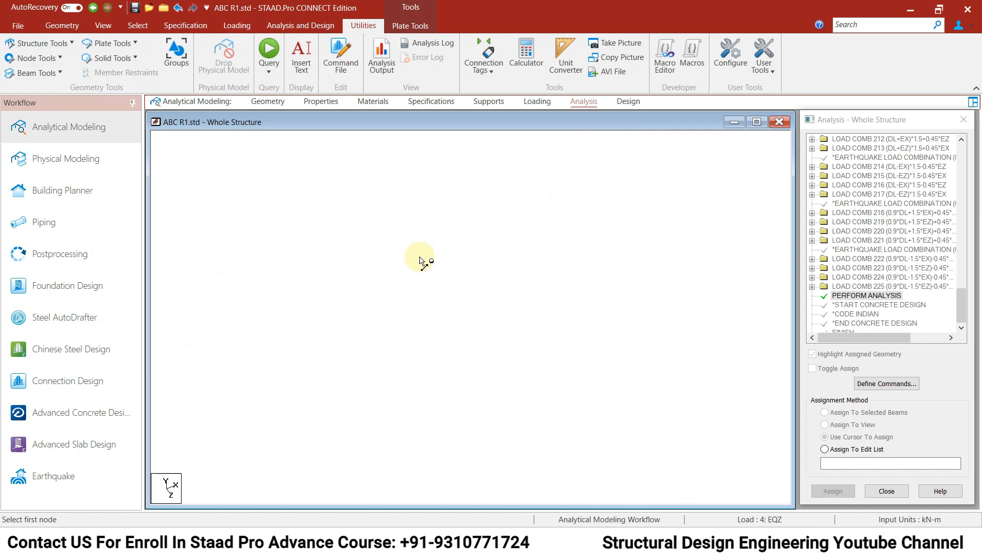
{"action": "left_click", "coordinate": [430, 255]}
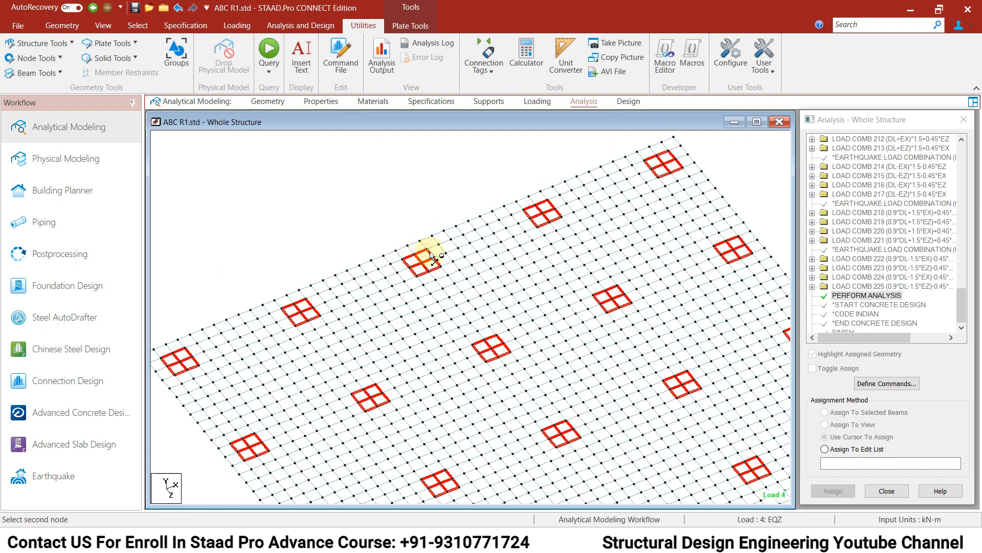
{"action": "left_click", "coordinate": [438, 268]}
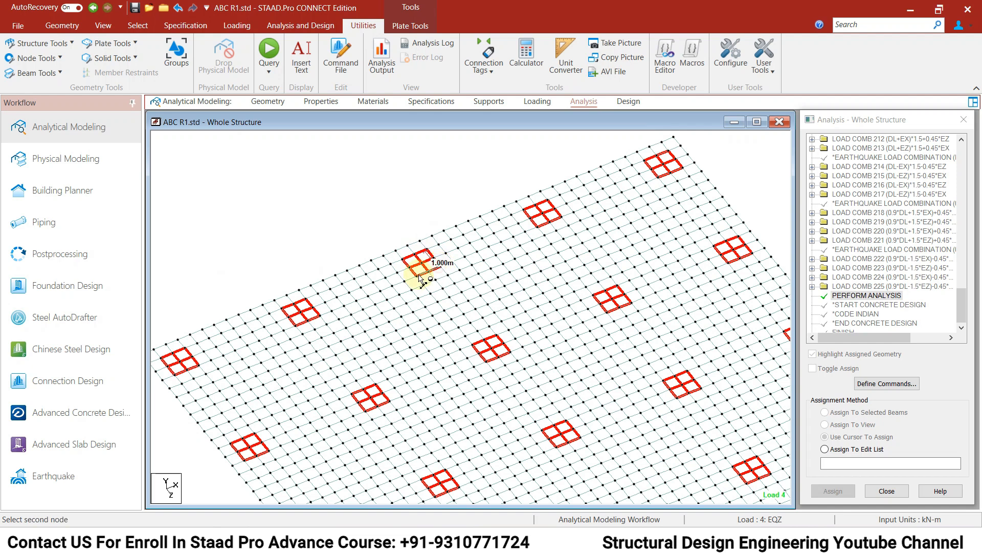
{"action": "scroll", "coordinate": [444, 286], "scroll_direction": "up", "scroll_amount": 1}
{"action": "scroll", "coordinate": [461, 271], "scroll_direction": "up", "scroll_amount": 2}
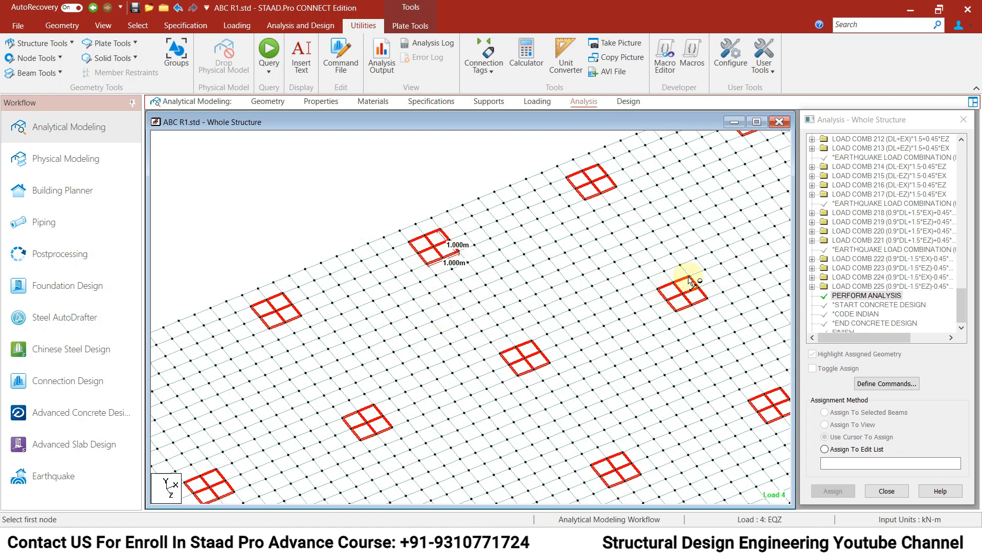
Measure the node-to-node distances along two sides of a highlighted plate patch in the raft's interior
{"action": "left_click", "coordinate": [708, 297]}
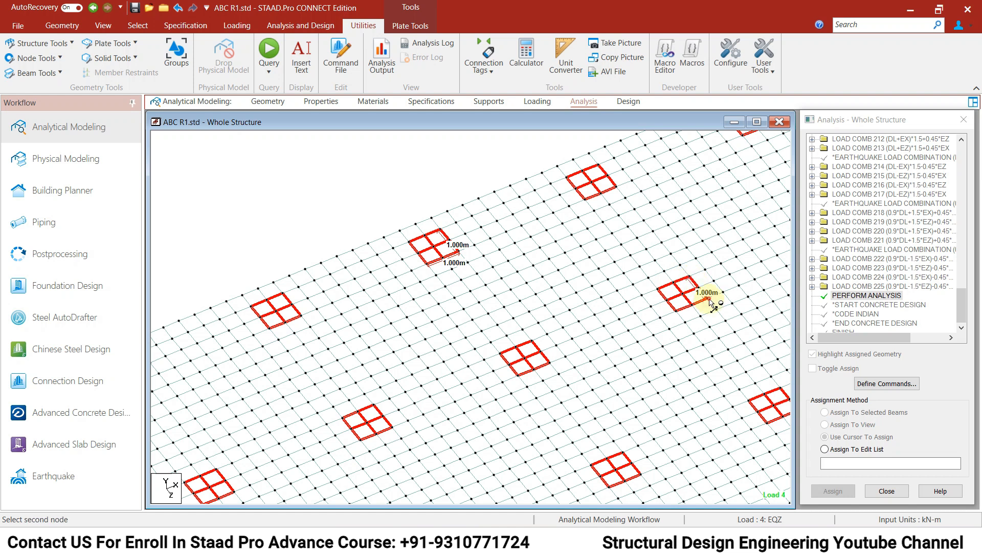
{"action": "left_click", "coordinate": [677, 312]}
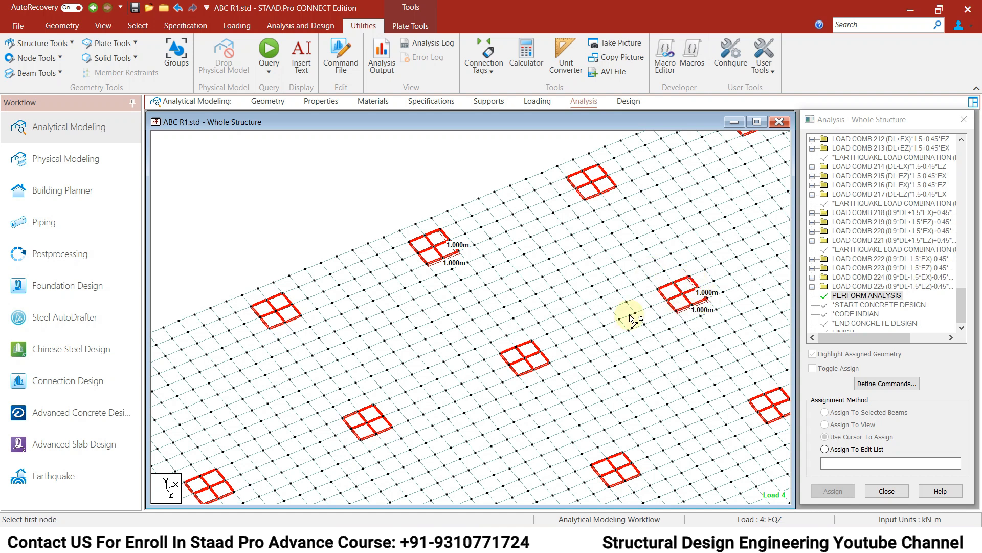
{"action": "middle_click_drag", "start_coordinate": [637, 323], "coordinate": [589, 284]}
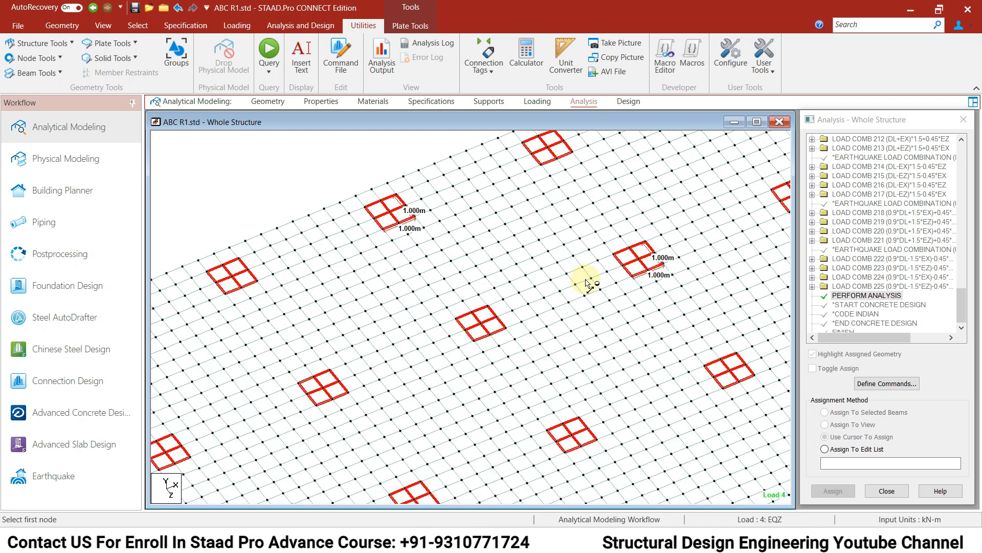
{"action": "scroll", "coordinate": [589, 284], "scroll_direction": "down", "scroll_amount": 3}
{"action": "scroll", "coordinate": [463, 284], "scroll_direction": "down", "scroll_amount": 2}
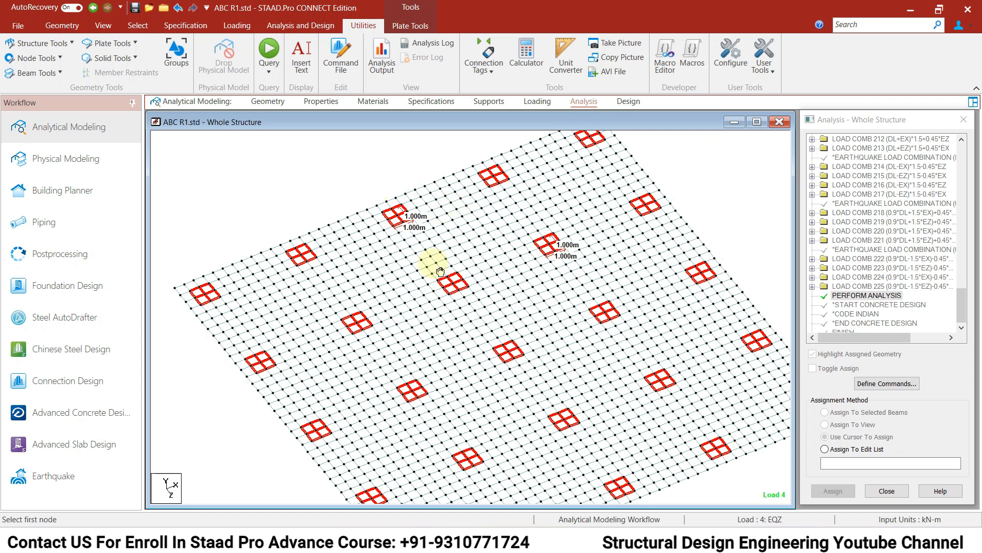
{"action": "scroll", "coordinate": [445, 261], "scroll_direction": "up", "scroll_amount": 3}
{"action": "middle_click_drag", "start_coordinate": [466, 316], "coordinate": [489, 359]}
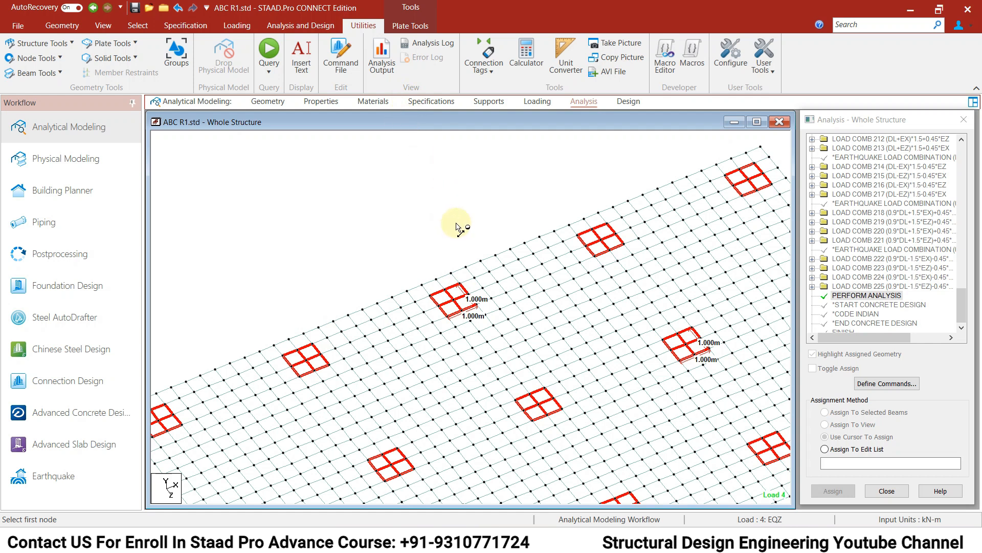
Invert the plate selection and display only the selected plates in a new view
{"action": "left_click", "coordinate": [137, 25]}
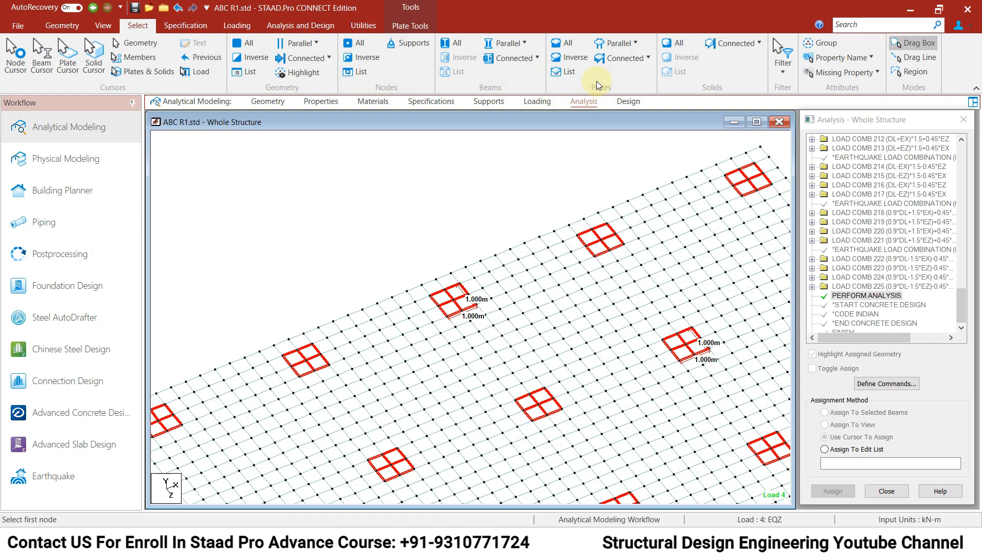
{"action": "left_click", "coordinate": [570, 57]}
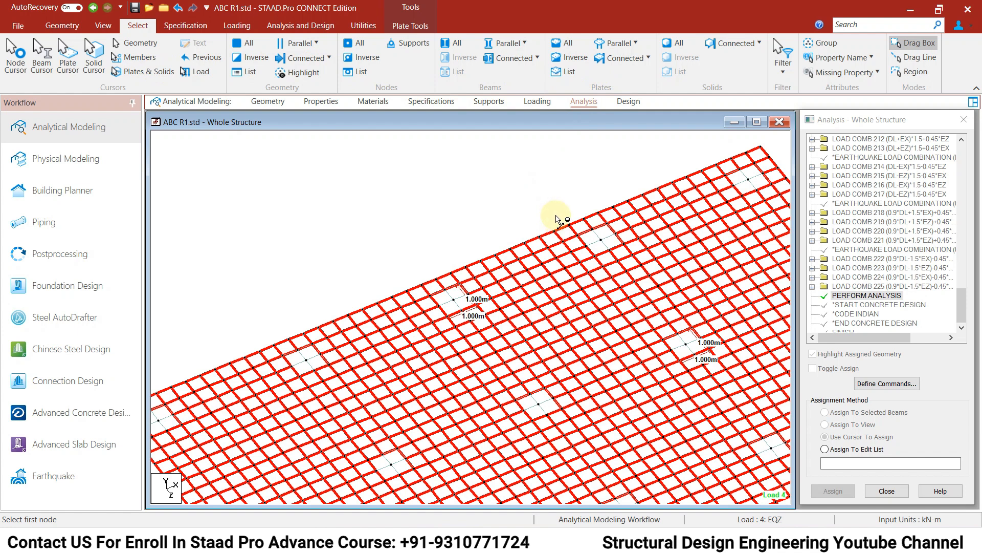
{"action": "right_click", "coordinate": [449, 185]}
{"action": "left_click", "coordinate": [562, 342]}
{"action": "left_click", "coordinate": [649, 307]}
{"action": "middle_click_drag", "start_coordinate": [609, 292], "coordinate": [653, 244]}
{"action": "scroll", "coordinate": [652, 240], "scroll_direction": "up", "scroll_amount": 1}
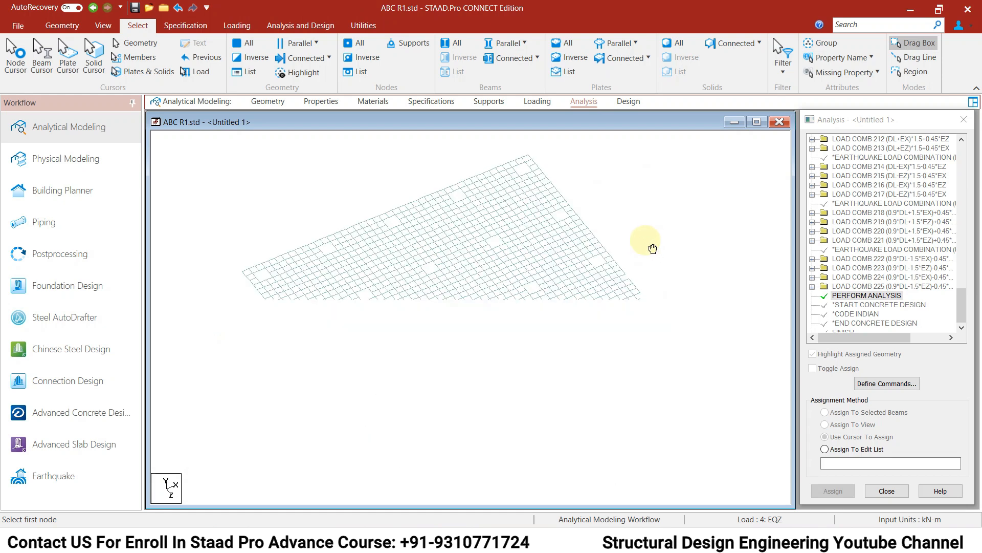
Display the local axes on all plates in the new view, clearing the selection of all plates
{"action": "left_click", "coordinate": [67, 68]}
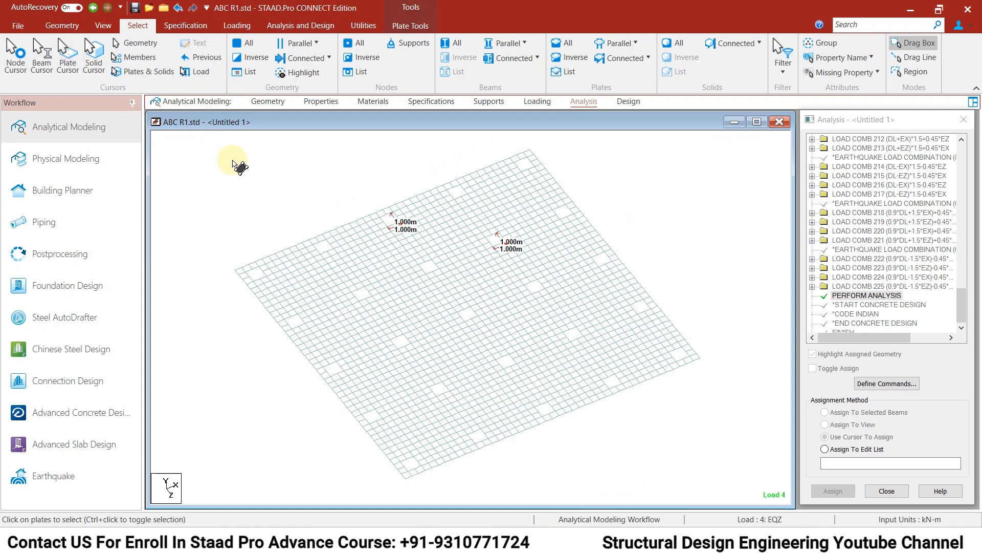
{"action": "key", "text": "ctrl+a"}
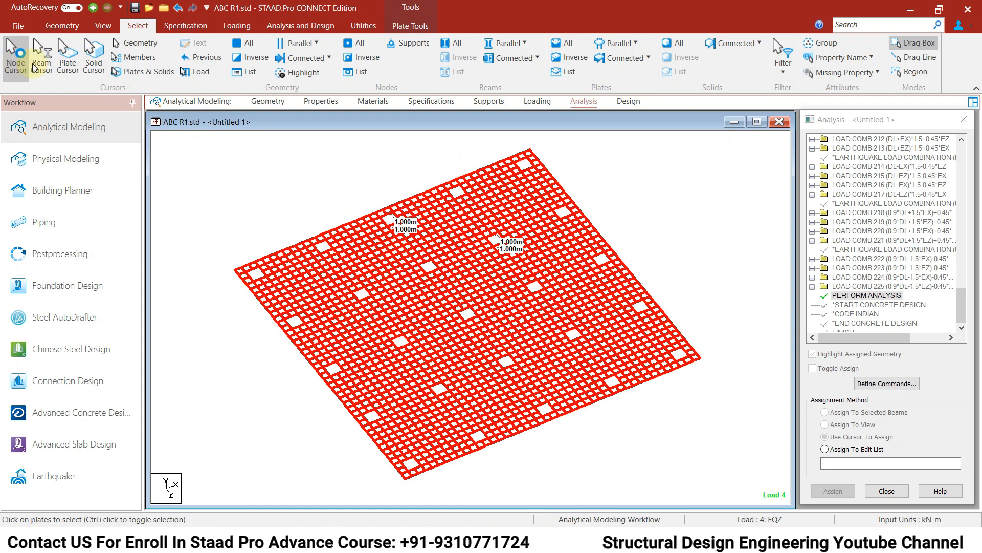
{"action": "scroll", "coordinate": [397, 231], "scroll_direction": "up", "scroll_amount": 3}
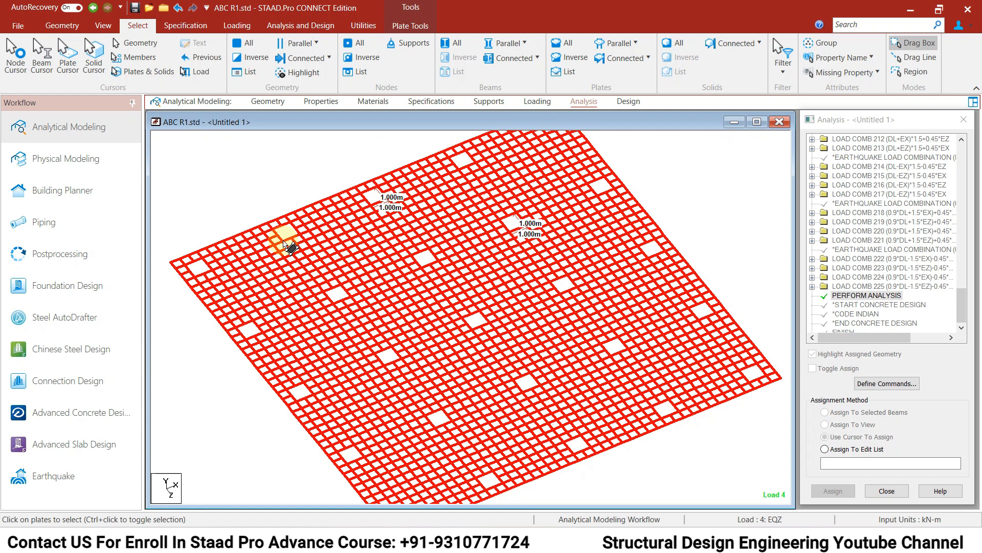
{"action": "middle_click_drag", "start_coordinate": [372, 212], "coordinate": [385, 222]}
{"action": "left_click", "coordinate": [341, 183]}
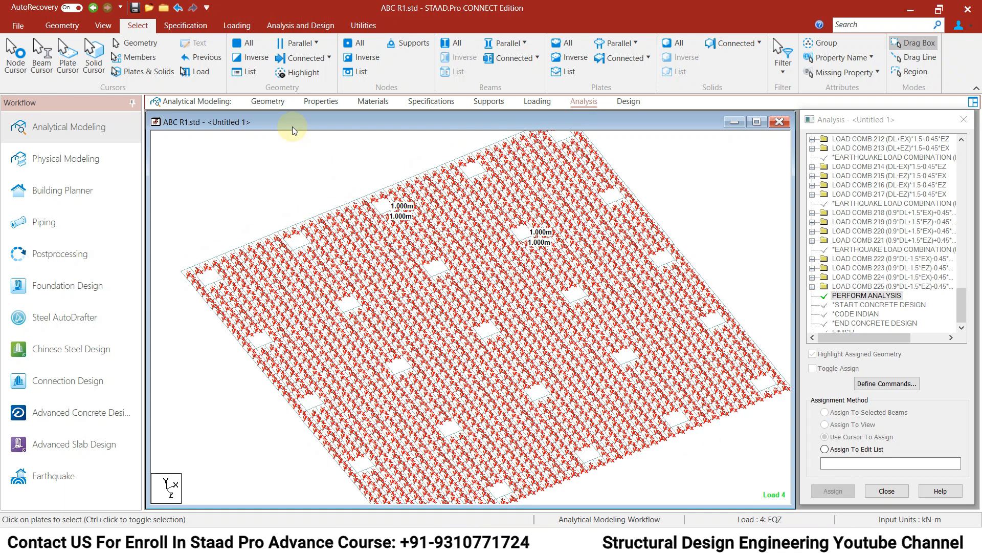
Examine the plates' local axis directions along the raft in the front elevation, then restore the isometric view
{"action": "left_click", "coordinate": [103, 26]}
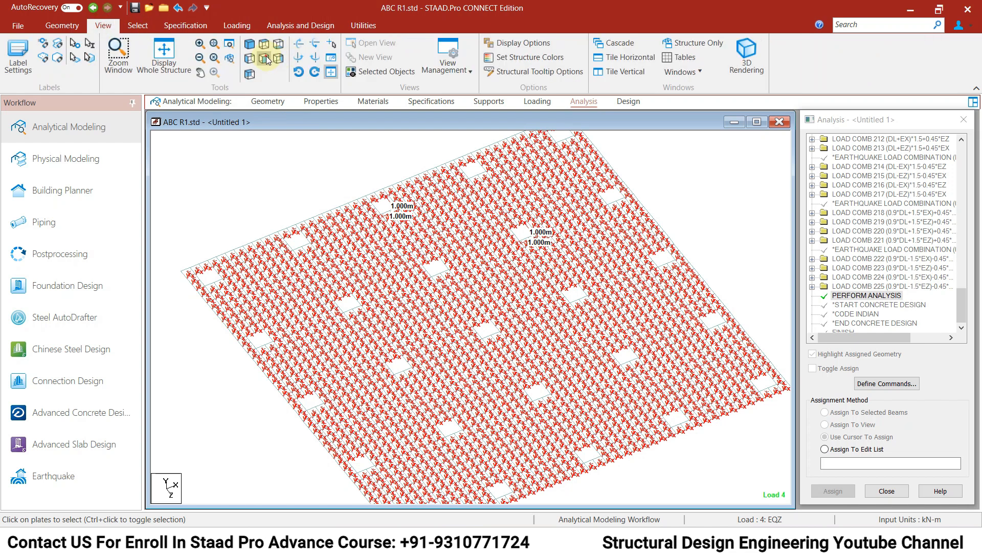
{"action": "left_click", "coordinate": [266, 57]}
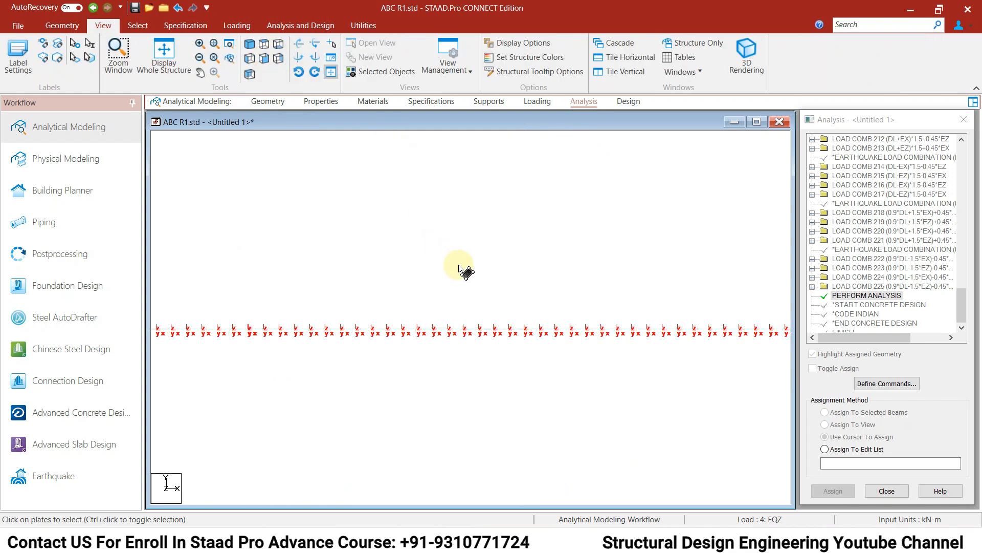
{"action": "scroll", "coordinate": [500, 323], "scroll_direction": "up", "scroll_amount": 2}
{"action": "scroll", "coordinate": [498, 323], "scroll_direction": "up", "scroll_amount": 1}
{"action": "middle_click_drag", "start_coordinate": [428, 336], "coordinate": [486, 309]}
{"action": "scroll", "coordinate": [425, 327], "scroll_direction": "up", "scroll_amount": 1}
{"action": "scroll", "coordinate": [472, 320], "scroll_direction": "up", "scroll_amount": 1}
{"action": "scroll", "coordinate": [481, 314], "scroll_direction": "up", "scroll_amount": 1}
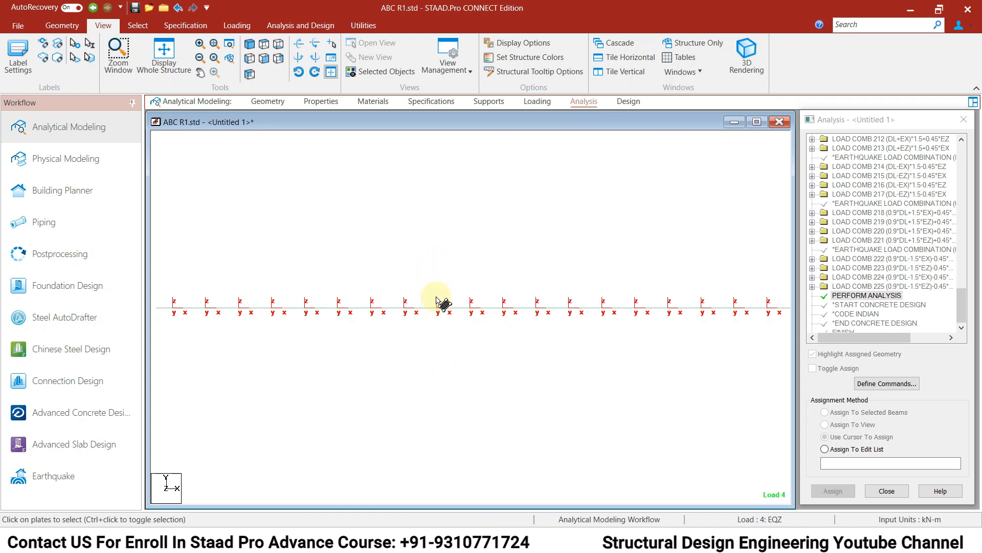
{"action": "scroll", "coordinate": [438, 307], "scroll_direction": "down", "scroll_amount": 3}
{"action": "scroll", "coordinate": [449, 307], "scroll_direction": "up", "scroll_amount": 3}
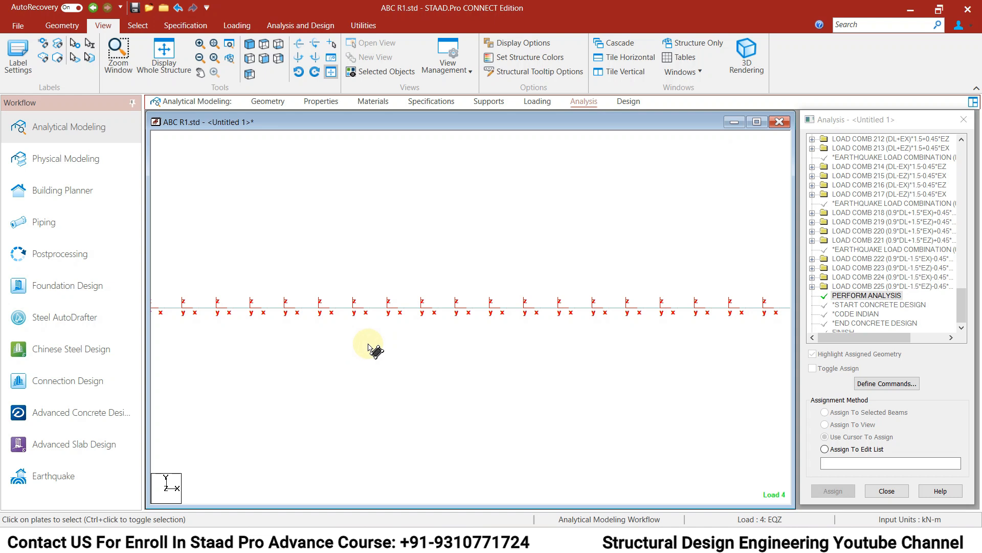
{"action": "middle_click_drag", "start_coordinate": [653, 317], "coordinate": [451, 348]}
{"action": "middle_click_drag", "start_coordinate": [587, 352], "coordinate": [439, 350]}
{"action": "middle_click_drag", "start_coordinate": [561, 342], "coordinate": [535, 322]}
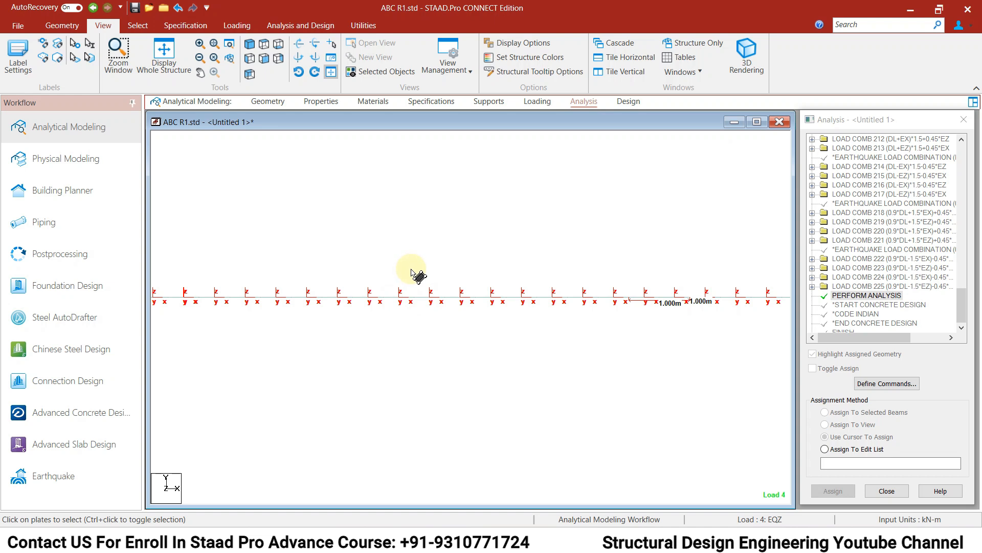
{"action": "left_click", "coordinate": [249, 58]}
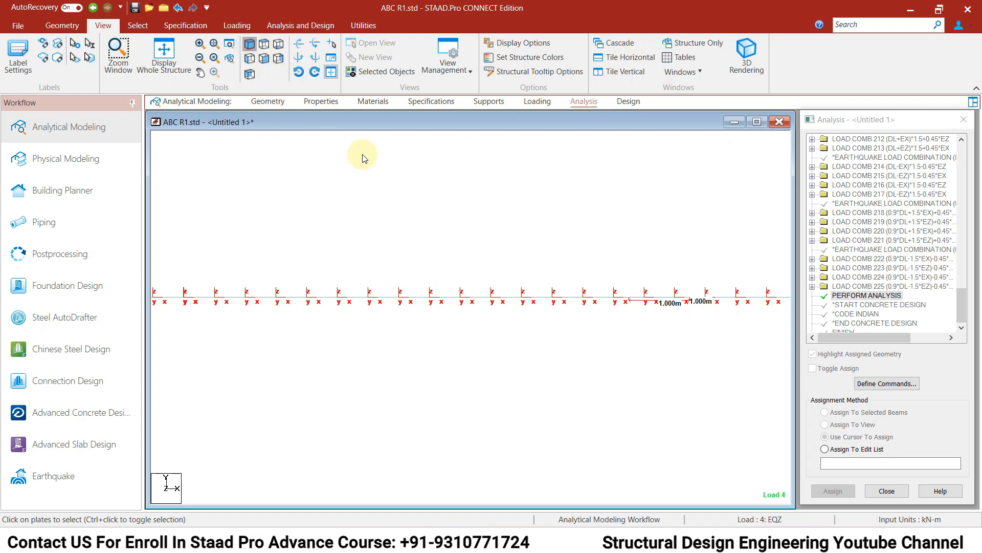
{"action": "middle_click_drag", "start_coordinate": [419, 206], "coordinate": [406, 263]}
Switch to the Postprocessing workflow, accept its results setup, and open the Plate Stresses report
{"action": "left_click", "coordinate": [110, 268]}
{"action": "left_click", "coordinate": [511, 364]}
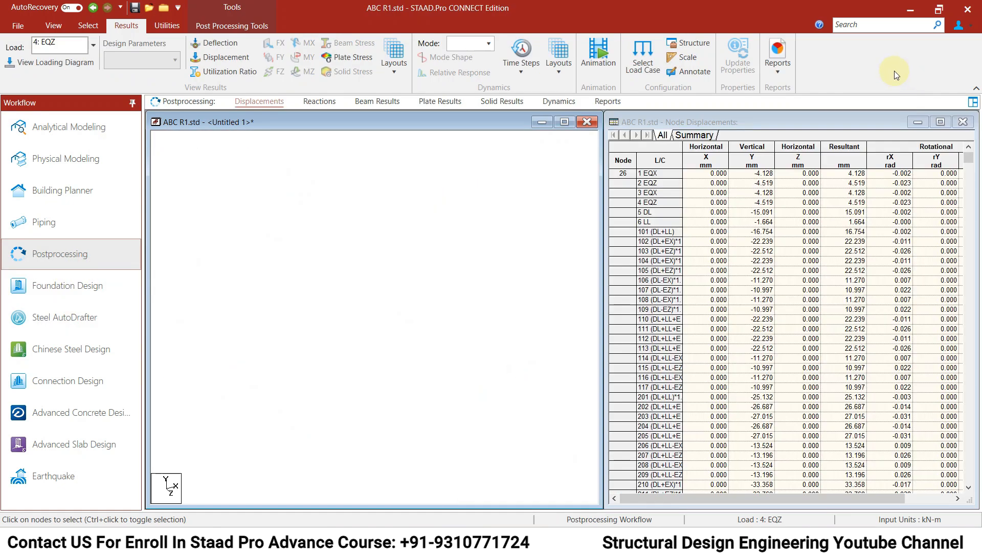
{"action": "left_click", "coordinate": [777, 75]}
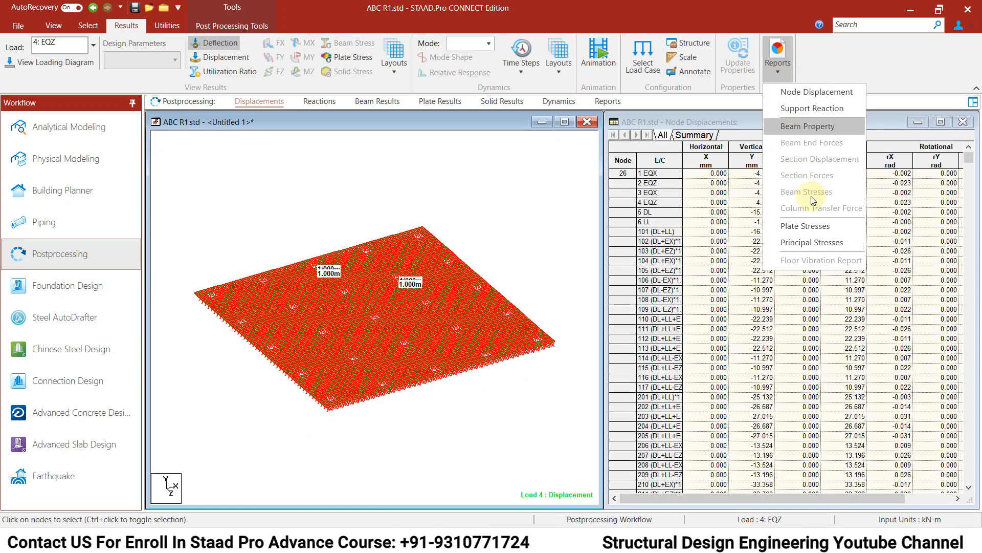
{"action": "left_click", "coordinate": [813, 230]}
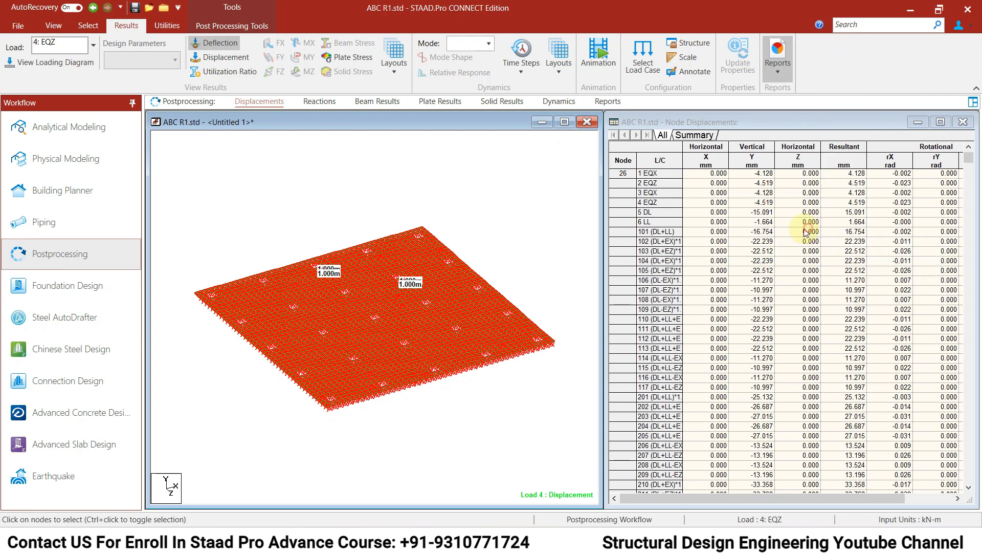
Sort the plate forces report by Bending Mx and restrict its load cases to combinations 201 through 225
{"action": "left_click", "coordinate": [393, 287]}
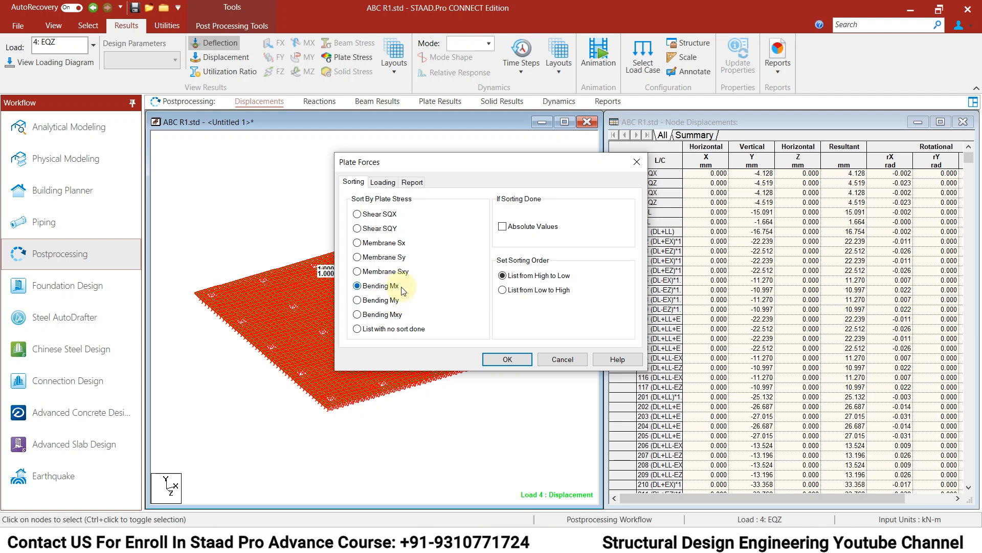
{"action": "left_click", "coordinate": [383, 185]}
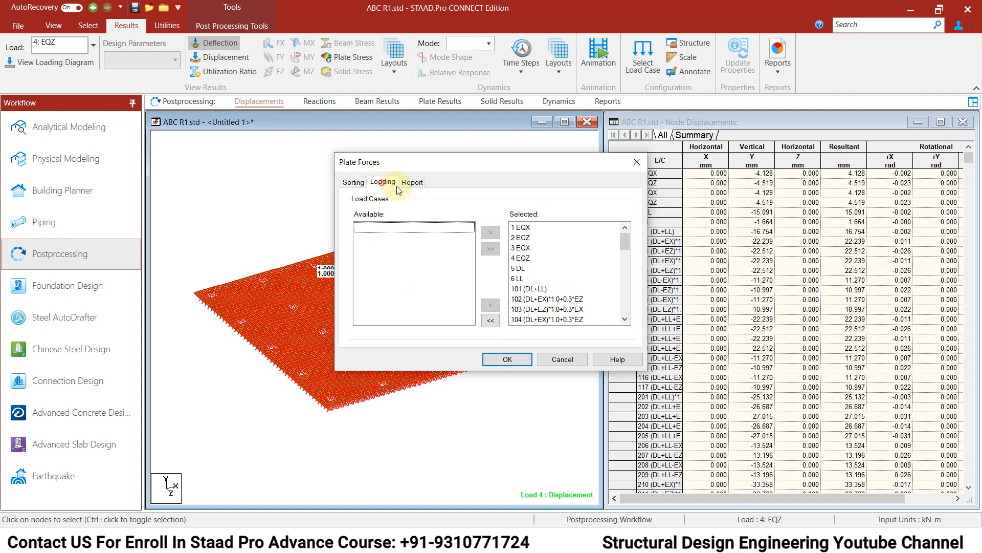
{"action": "left_click", "coordinate": [490, 319]}
{"action": "scroll", "coordinate": [430, 281], "scroll_direction": "down", "scroll_amount": 2}
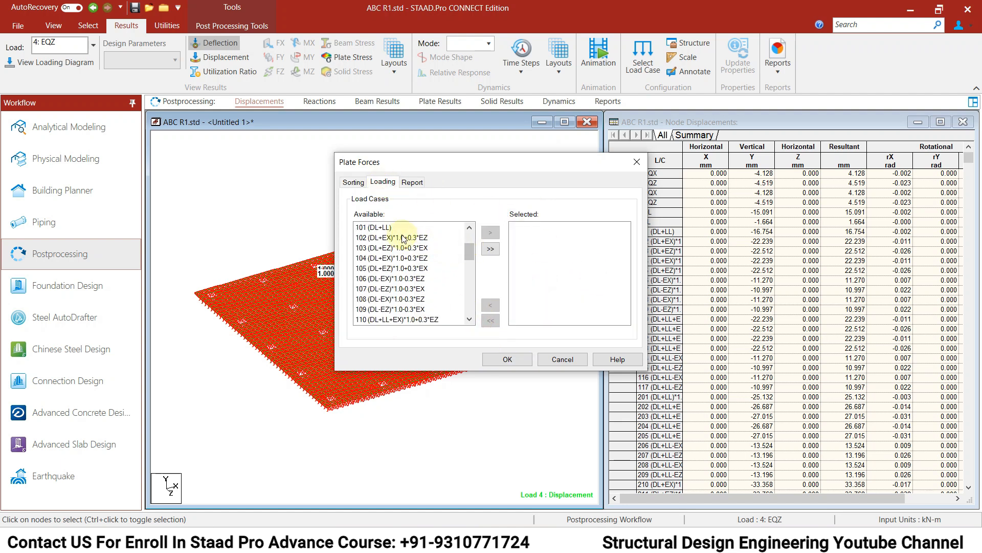
{"action": "scroll", "coordinate": [435, 246], "scroll_direction": "up", "scroll_amount": 1}
{"action": "scroll", "coordinate": [441, 253], "scroll_direction": "down", "scroll_amount": 1}
{"action": "scroll", "coordinate": [442, 254], "scroll_direction": "down", "scroll_amount": 6}
{"action": "scroll", "coordinate": [422, 255], "scroll_direction": "down", "scroll_amount": 5}
{"action": "left_click", "coordinate": [419, 318]}
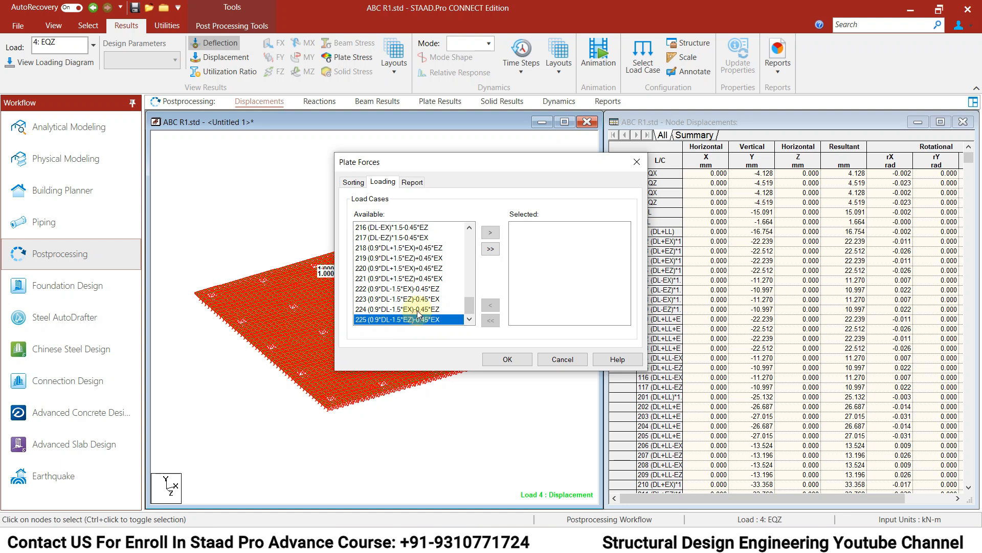
{"action": "left_click_drag", "start_coordinate": [419, 318], "coordinate": [415, 288]}
{"action": "left_click", "coordinate": [490, 232]}
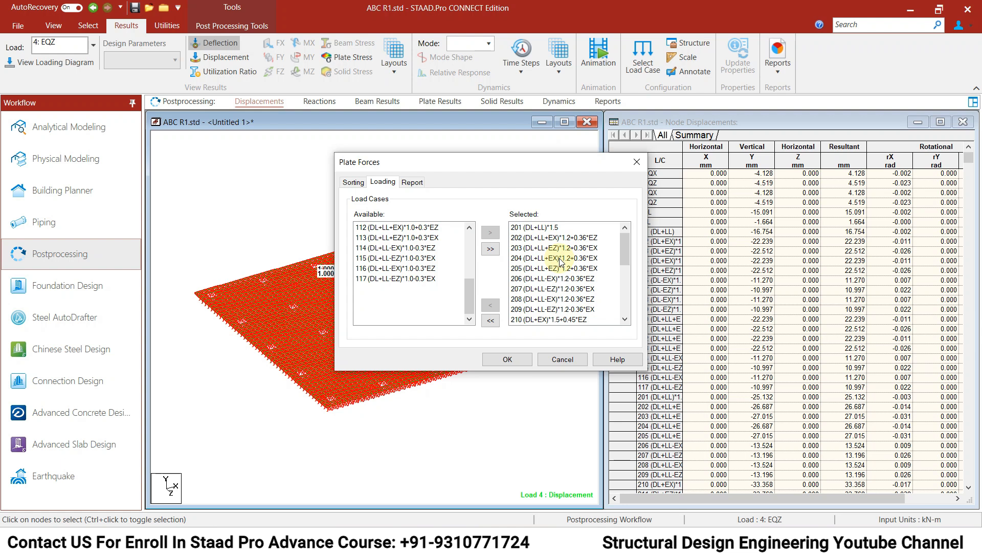
Check the selected load combinations, generate the Plate Forces table, and examine the MX values from its highest to its lowest entry
{"action": "left_click_drag", "start_coordinate": [533, 227], "coordinate": [555, 350]}
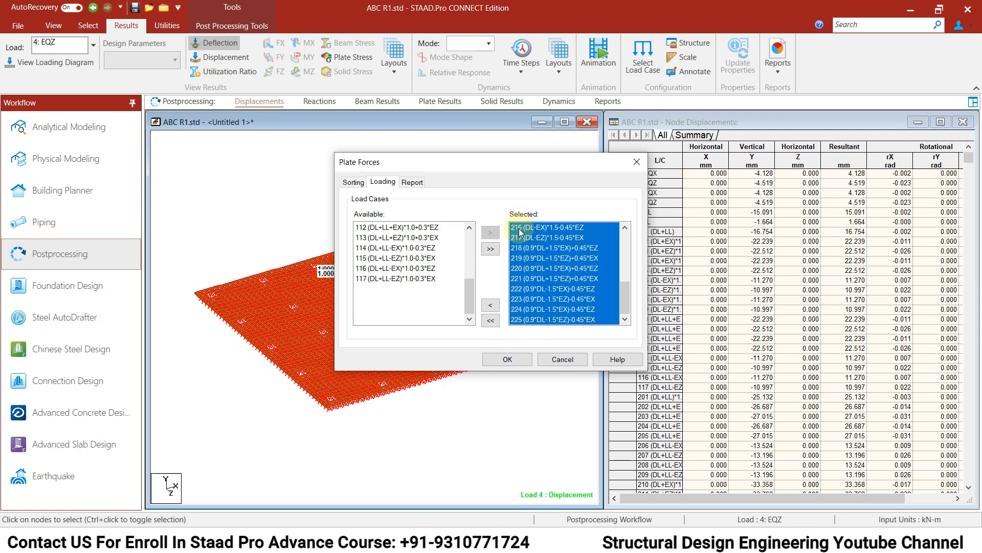
{"action": "scroll", "coordinate": [591, 265], "scroll_direction": "up", "scroll_amount": 5}
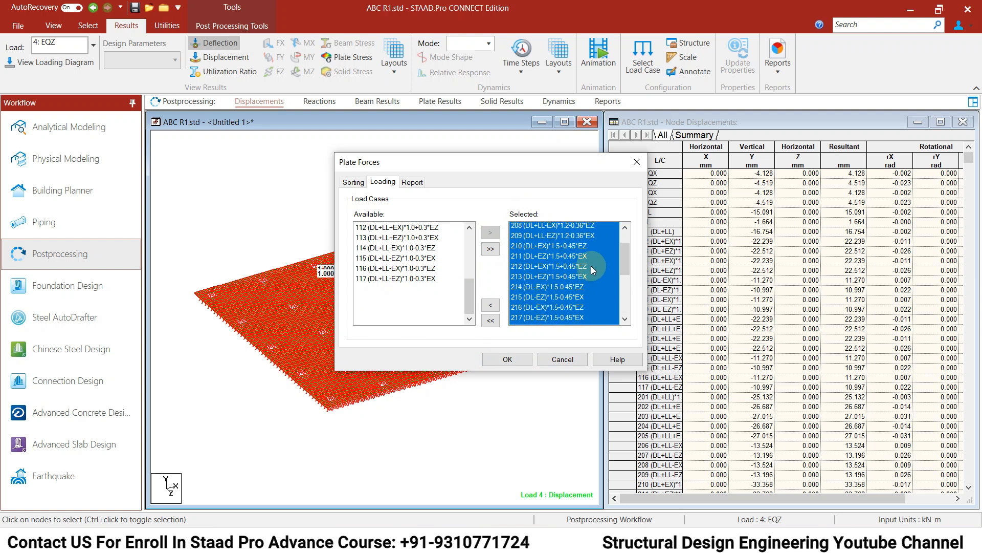
{"action": "left_click", "coordinate": [516, 358]}
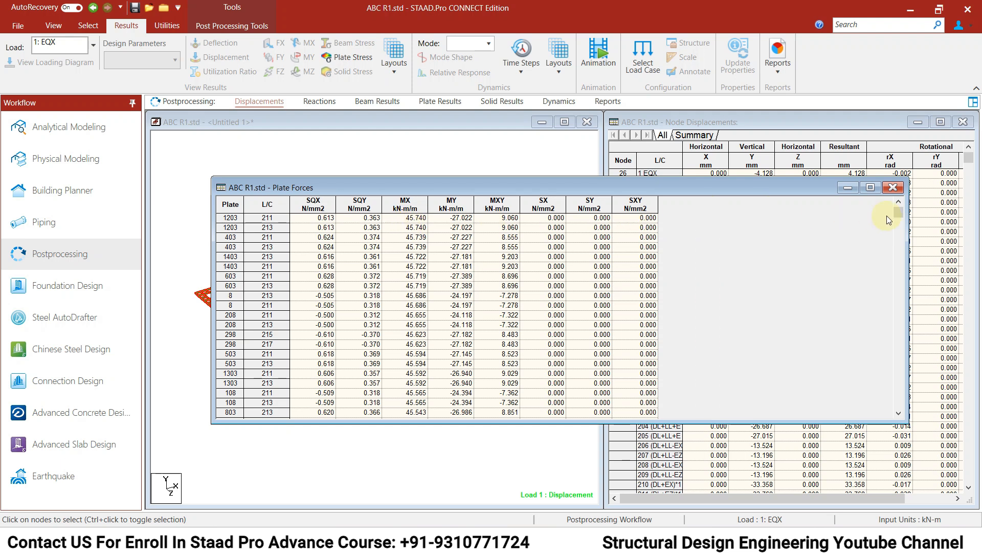
{"action": "left_click_drag", "start_coordinate": [896, 221], "coordinate": [912, 423]}
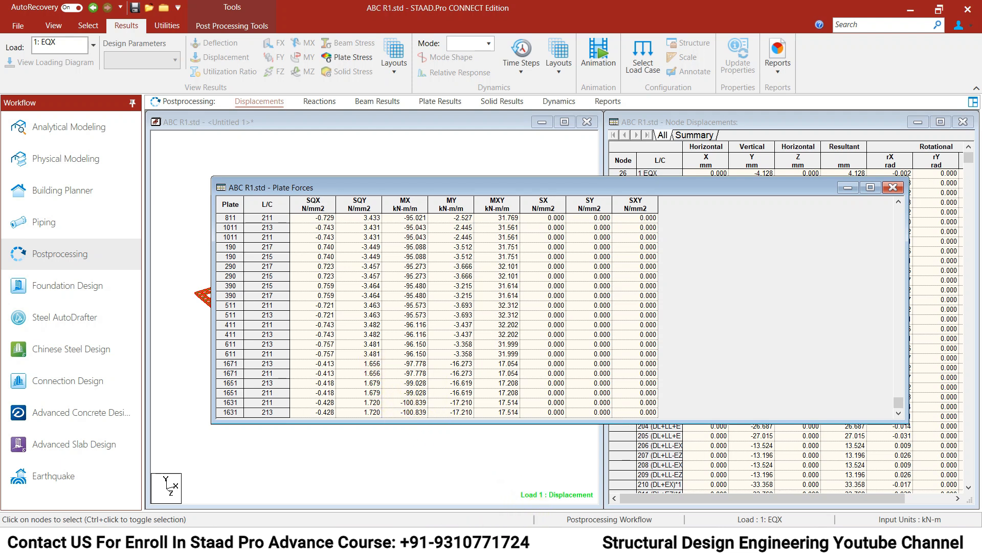
Switch to the Google Sheets spreadsheet and enter -100 for Max Mu X Dir (Bottom) in cell B6
{"action": "key", "text": "alt+Tab"}
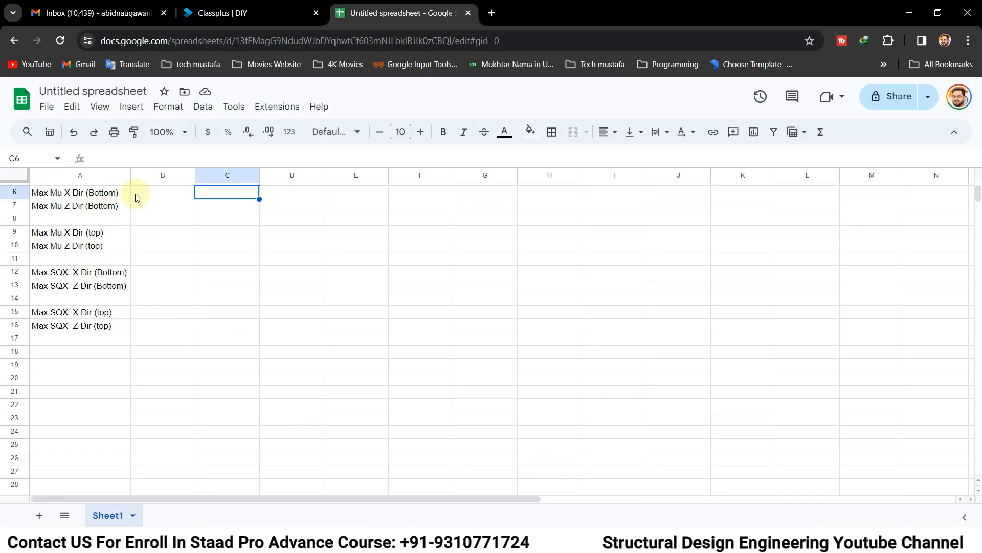
{"action": "left_click", "coordinate": [74, 194]}
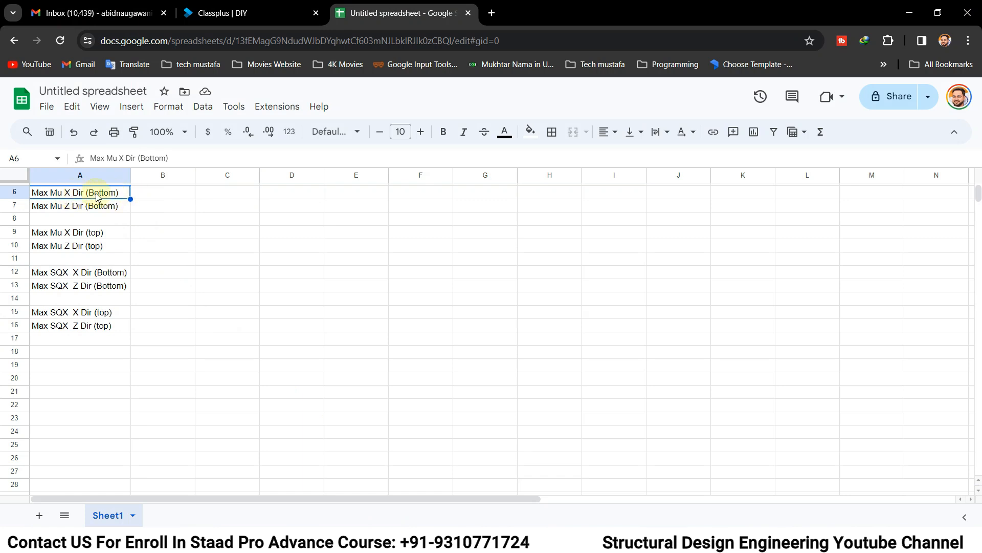
{"action": "left_click", "coordinate": [143, 195]}
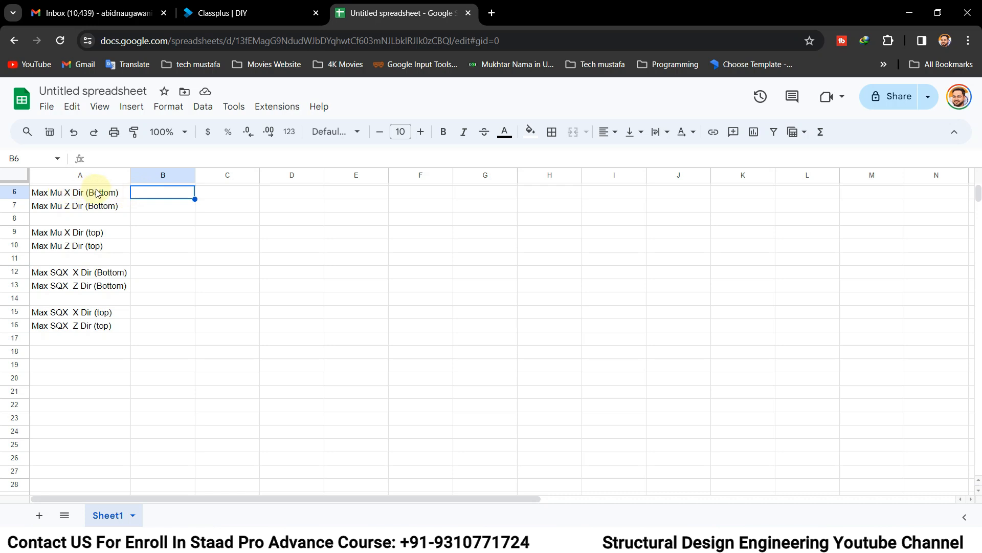
{"action": "type", "text": "-1"}
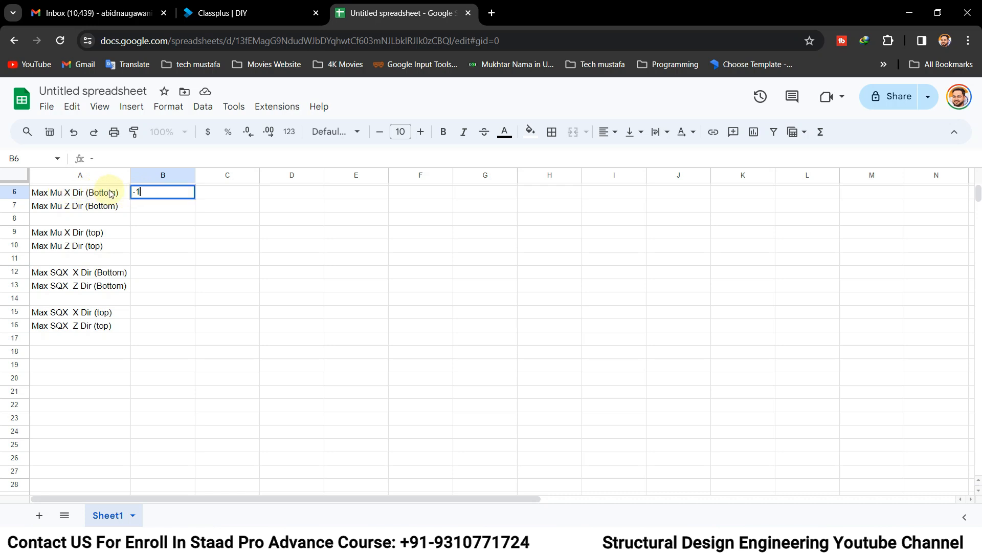
{"action": "type", "text": "00"}
{"action": "key", "text": "Return"}
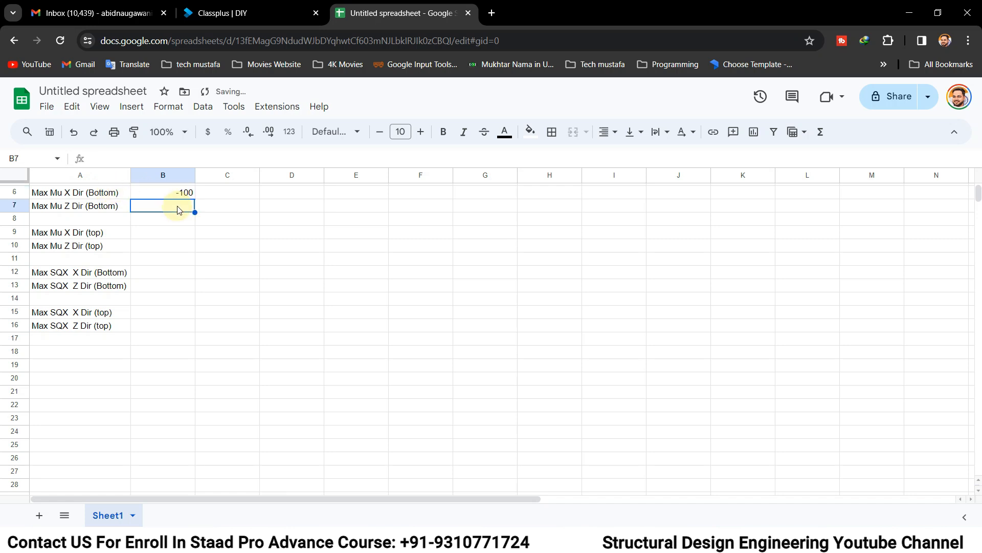
Enter 45 for Max Mu X Dir (top) in cell B9
{"action": "left_click", "coordinate": [149, 233]}
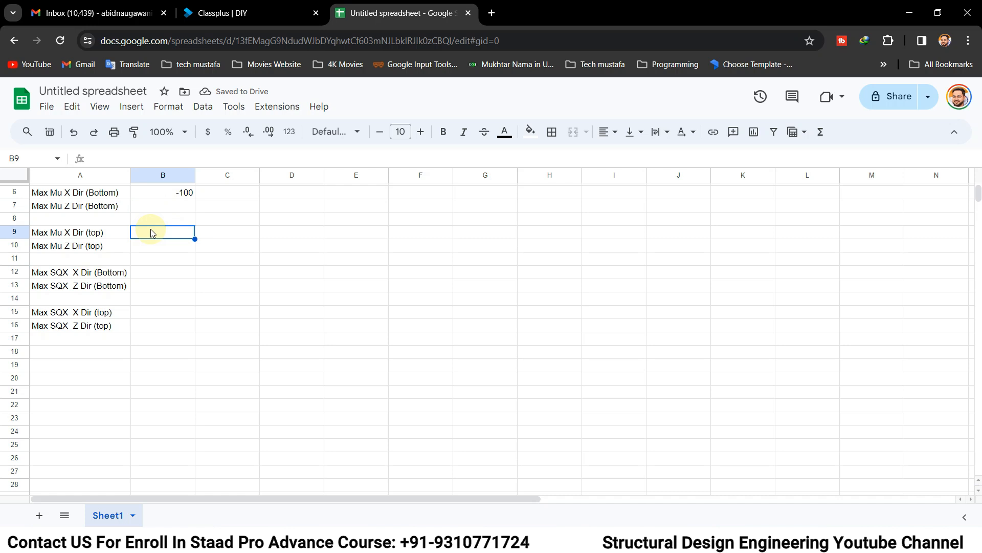
{"action": "type", "text": "45"}
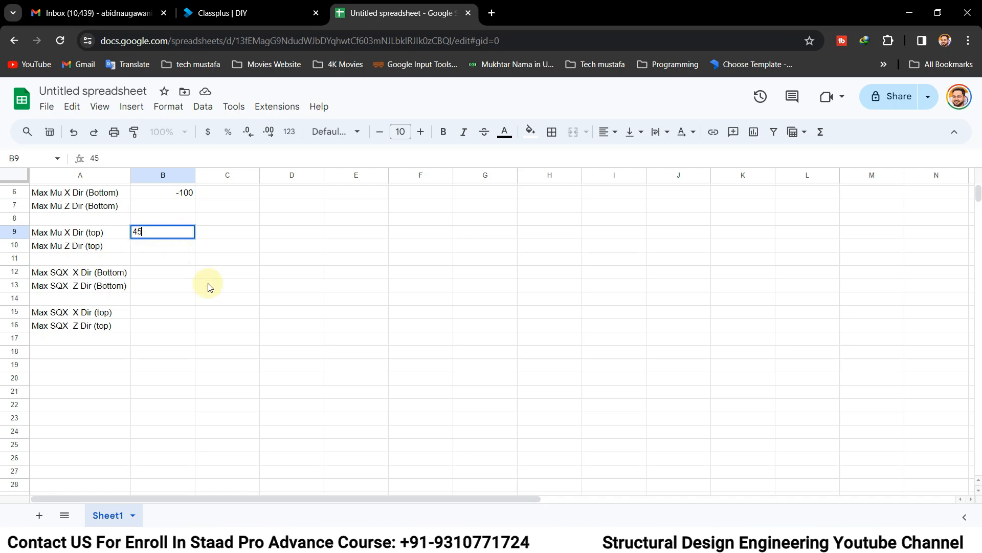
{"action": "left_click", "coordinate": [208, 286]}
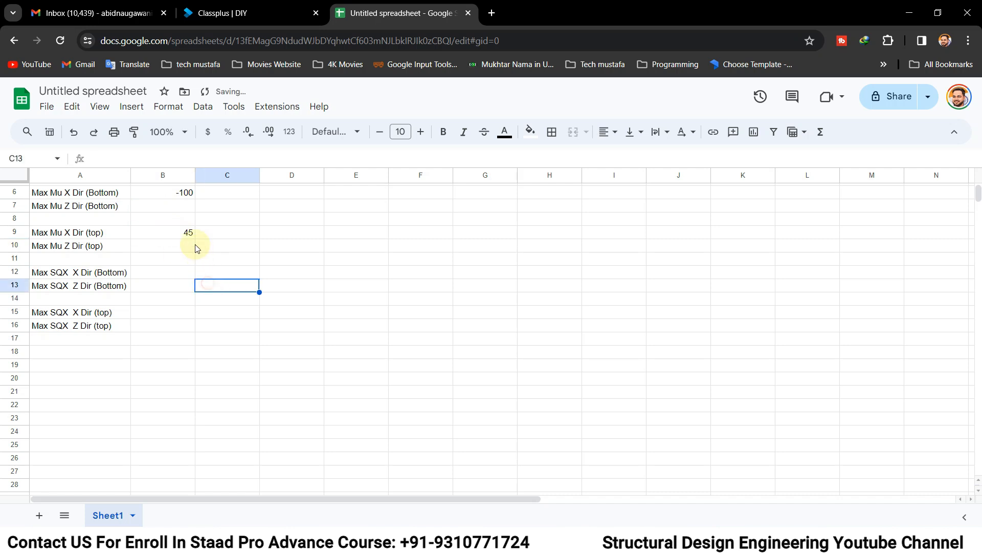
Check both recorded X-direction moments, then enter the unit K-m in cell C6 beside the Max Mu X Dir (Bottom) value
{"action": "left_click", "coordinate": [216, 194]}
{"action": "left_click", "coordinate": [220, 230]}
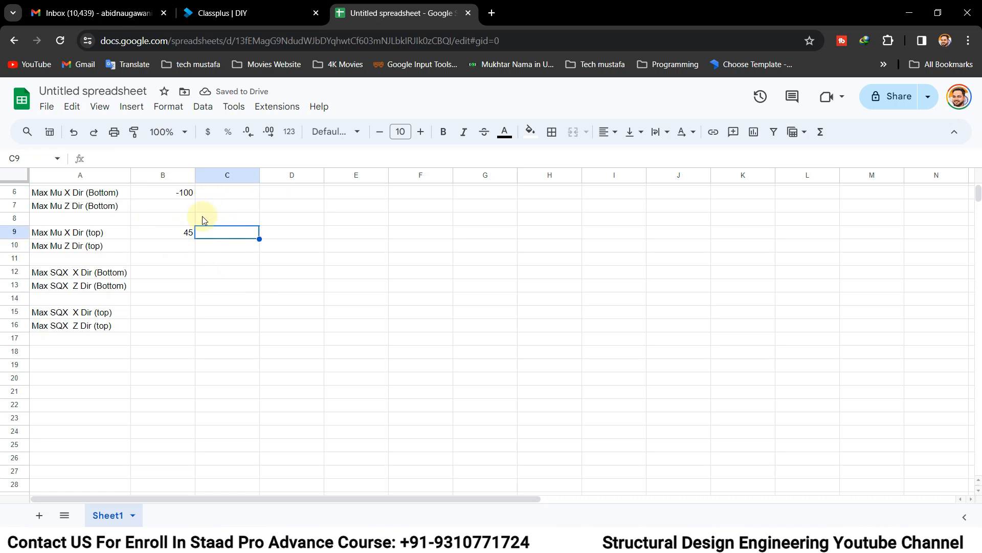
{"action": "left_click", "coordinate": [85, 194]}
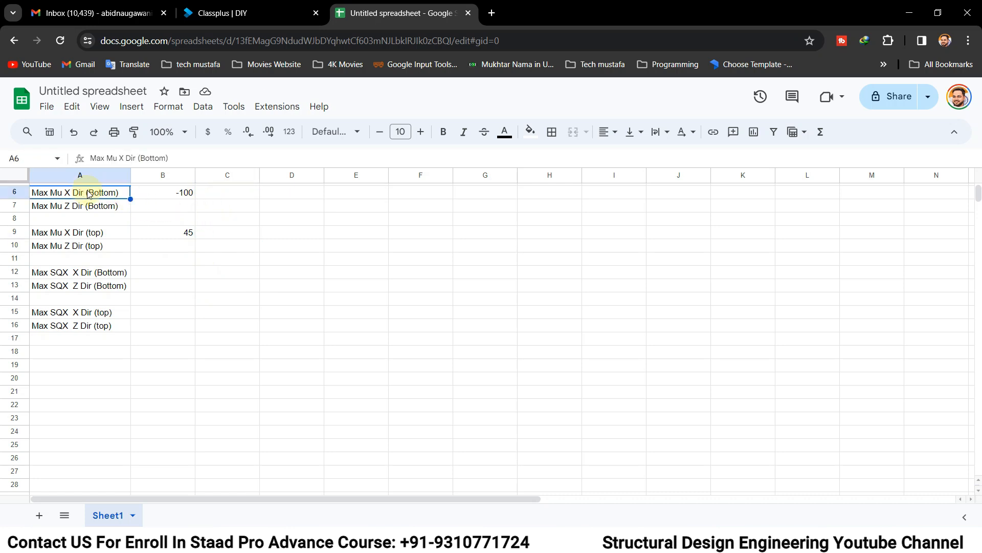
{"action": "left_click", "coordinate": [160, 194]}
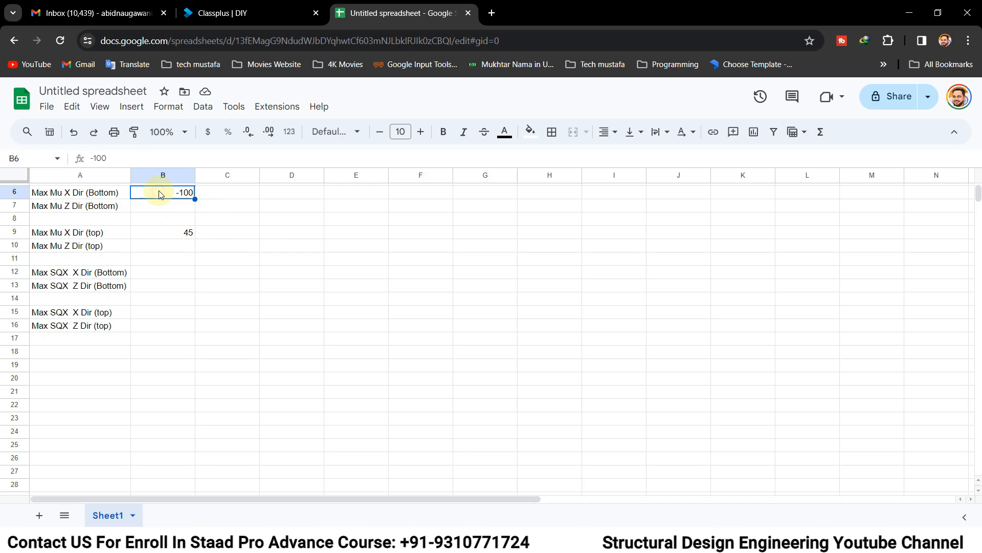
{"action": "left_click", "coordinate": [88, 235]}
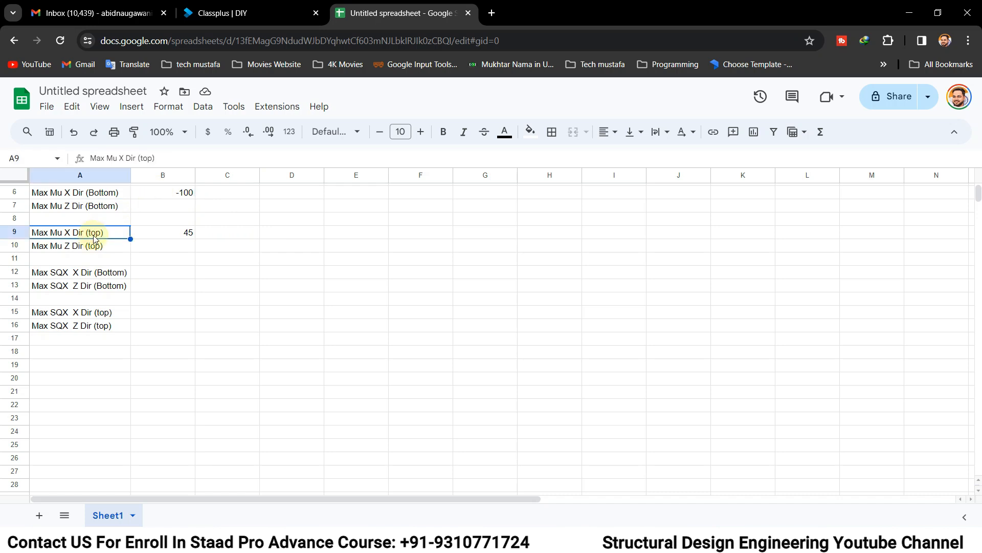
{"action": "left_click", "coordinate": [170, 238]}
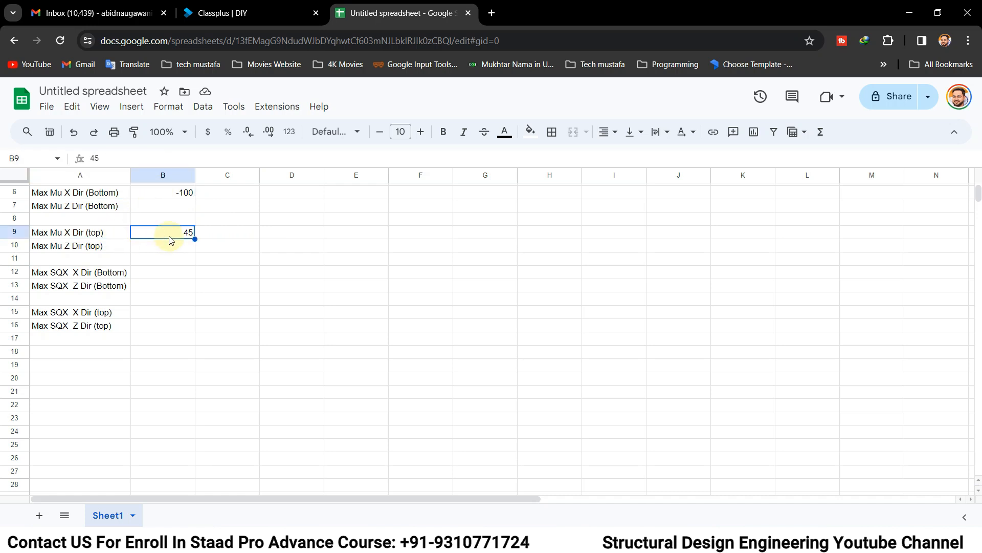
{"action": "left_click", "coordinate": [209, 196]}
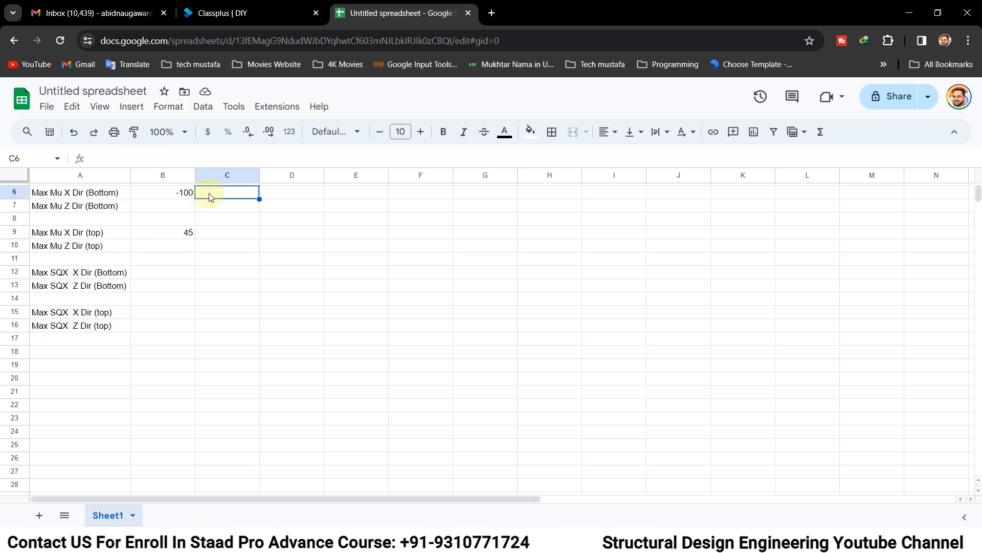
{"action": "type", "text": "K-m"}
{"action": "key", "text": "Return"}
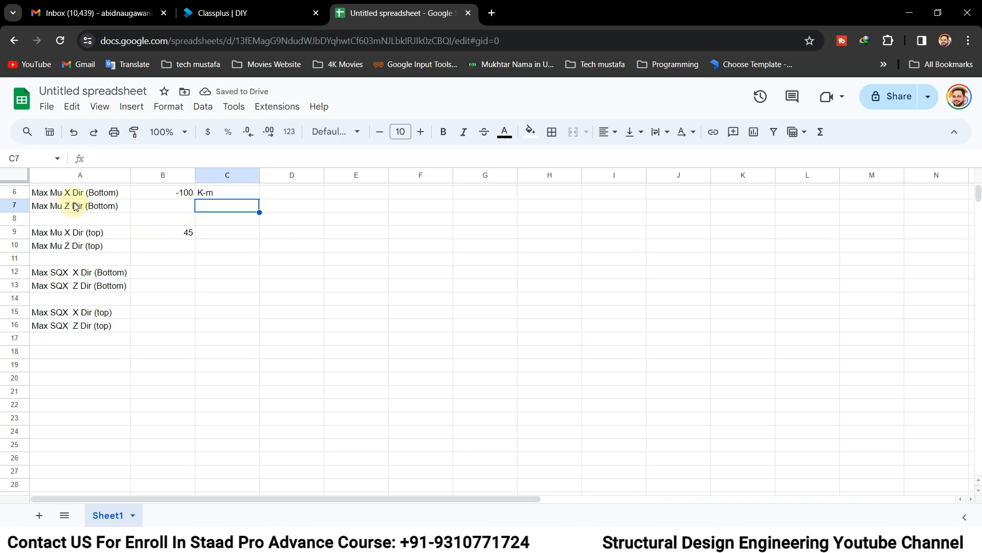
Return to STAAD.Pro, close the Plate Forces table sorted by MX, and open a new Plate Stresses report
{"action": "left_click", "coordinate": [909, 12]}
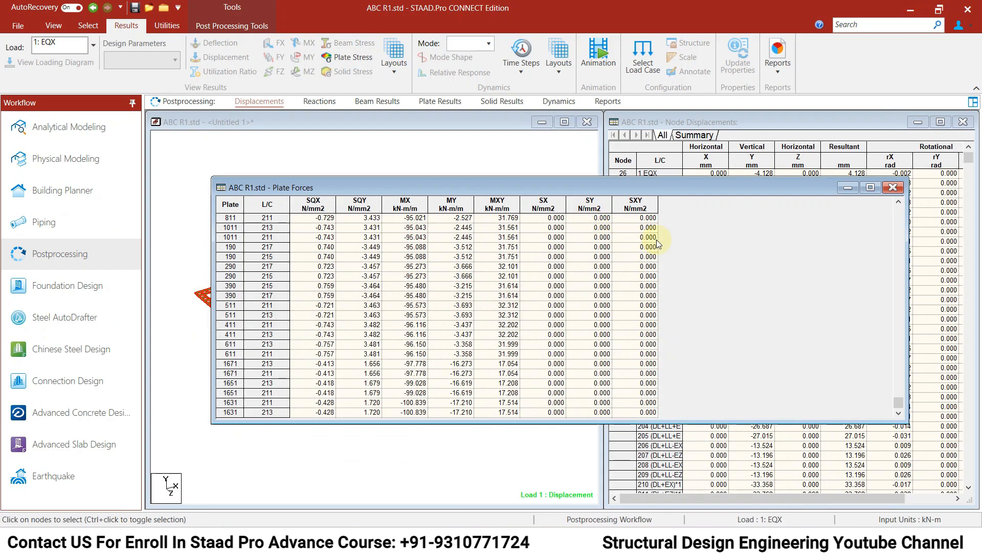
{"action": "left_click", "coordinate": [897, 186]}
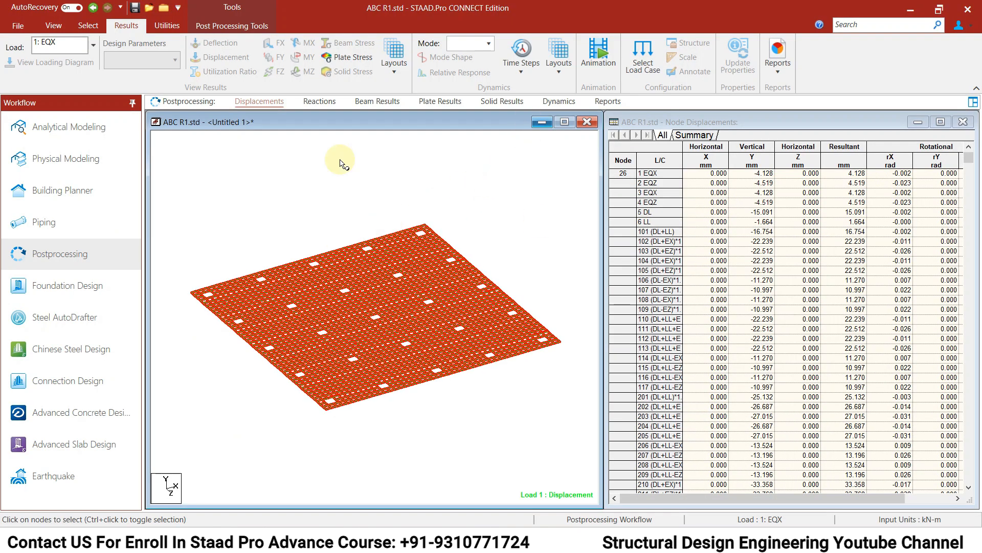
{"action": "left_click", "coordinate": [780, 66]}
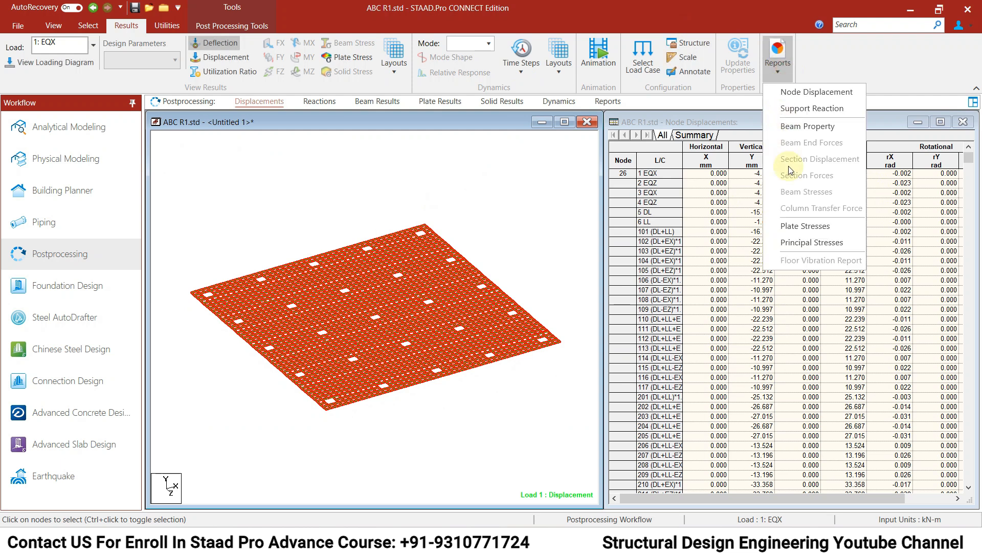
{"action": "left_click", "coordinate": [801, 227]}
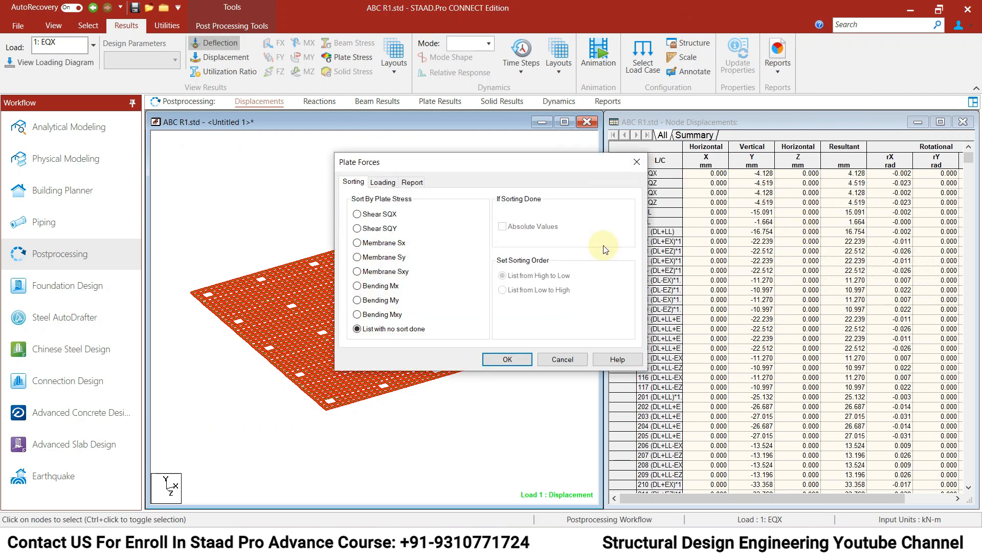
Generate the Plate Forces table sorted by Bending My for load combinations 201 through 225 only
{"action": "left_click", "coordinate": [379, 301]}
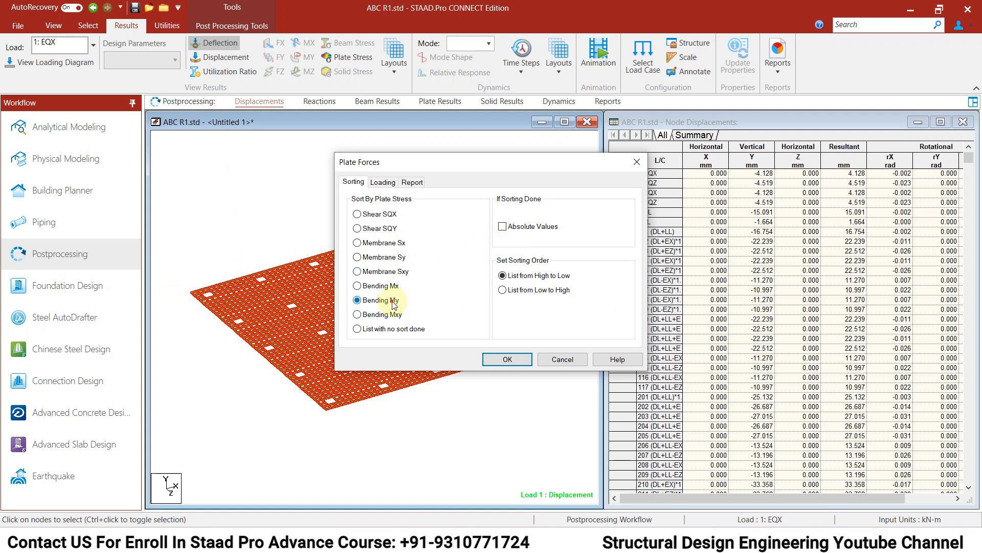
{"action": "left_click", "coordinate": [383, 183]}
{"action": "left_click", "coordinate": [491, 321]}
{"action": "left_click_drag", "start_coordinate": [469, 241], "coordinate": [475, 275]}
{"action": "left_click_drag", "start_coordinate": [399, 279], "coordinate": [402, 383]}
{"action": "left_click", "coordinate": [490, 232]}
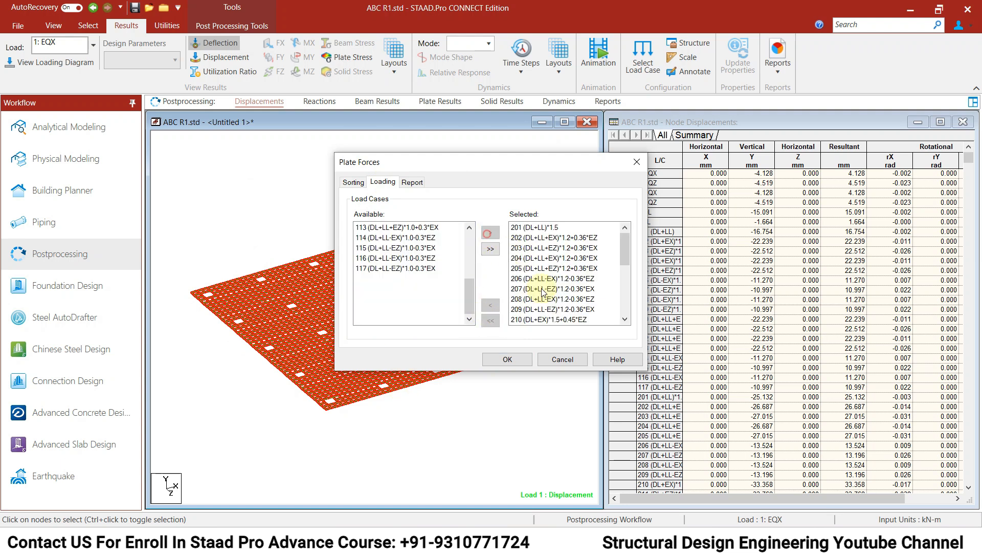
{"action": "left_click", "coordinate": [509, 360]}
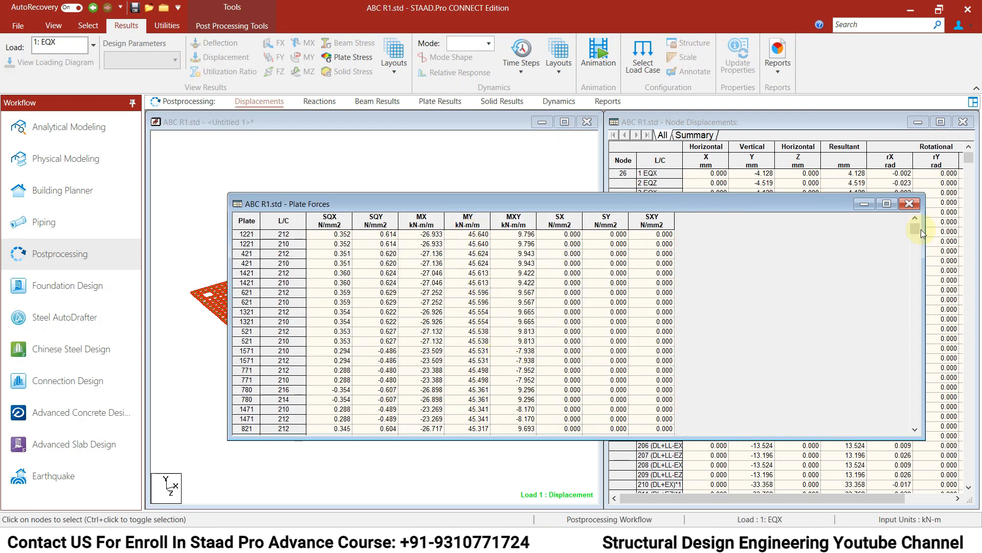
Examine the MY values down to the end of the Plate Forces table, then minimize the table
{"action": "left_click_drag", "start_coordinate": [913, 229], "coordinate": [939, 431]}
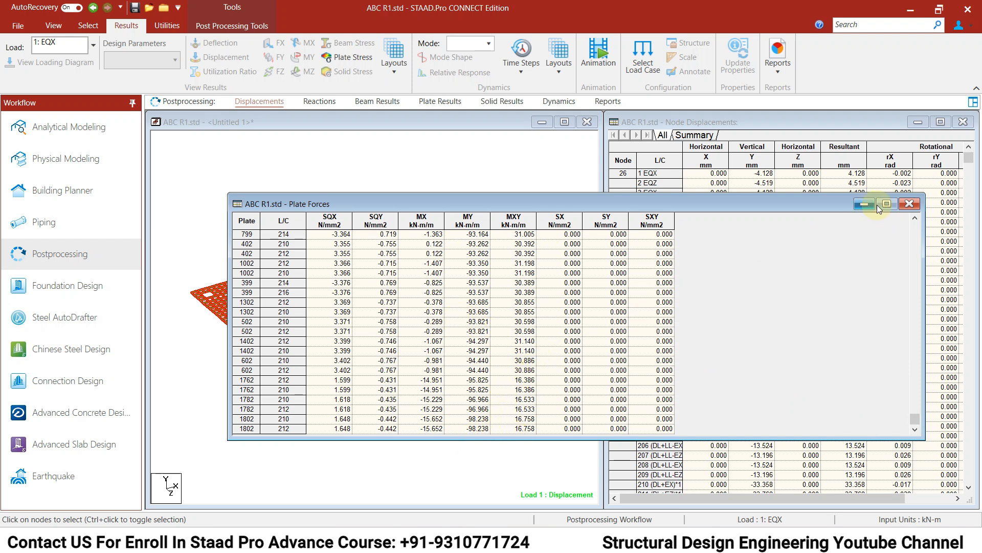
{"action": "left_click_drag", "start_coordinate": [802, 202], "coordinate": [818, 425]}
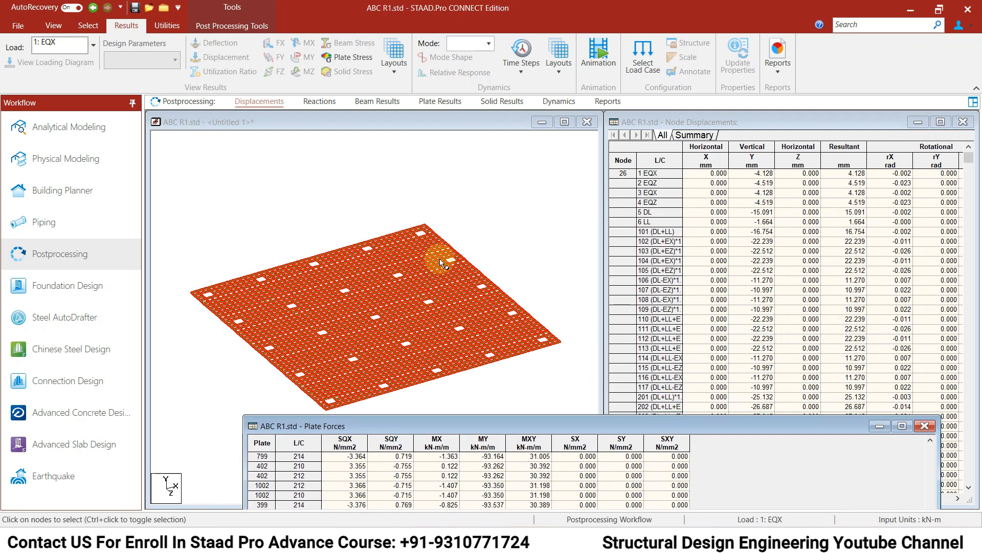
{"action": "left_click_drag", "start_coordinate": [548, 423], "coordinate": [489, 163]}
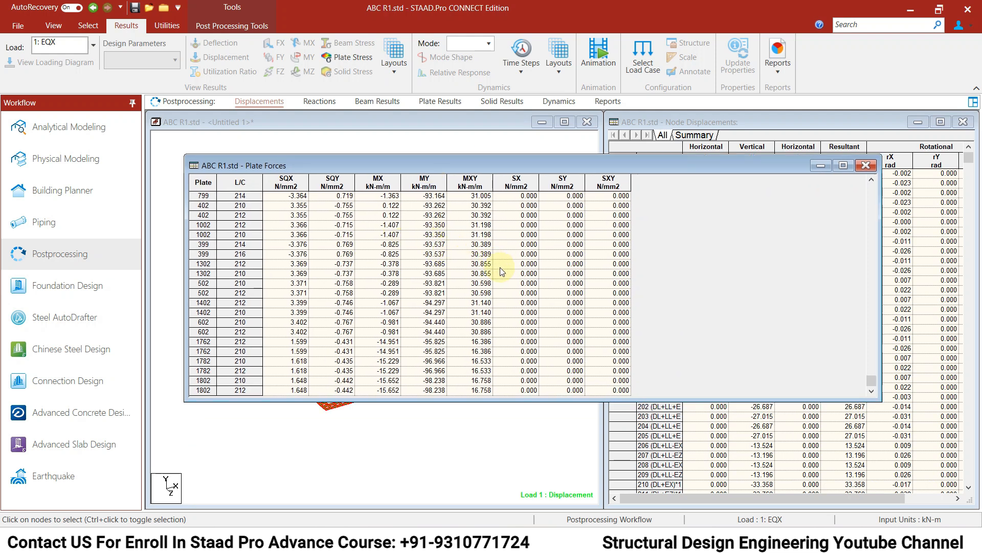
{"action": "left_click", "coordinate": [824, 165]}
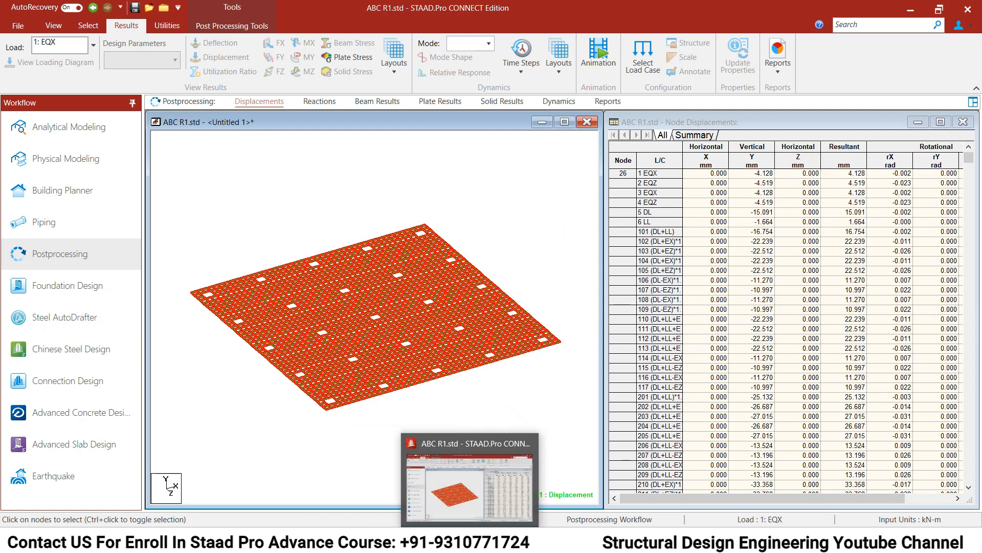
Switch to the spreadsheet and record 100 for Max Mu Z Dir (Bottom) in B7 and 45 for Max Mu Z Dir (top) in B10
{"action": "left_click", "coordinate": [395, 541]}
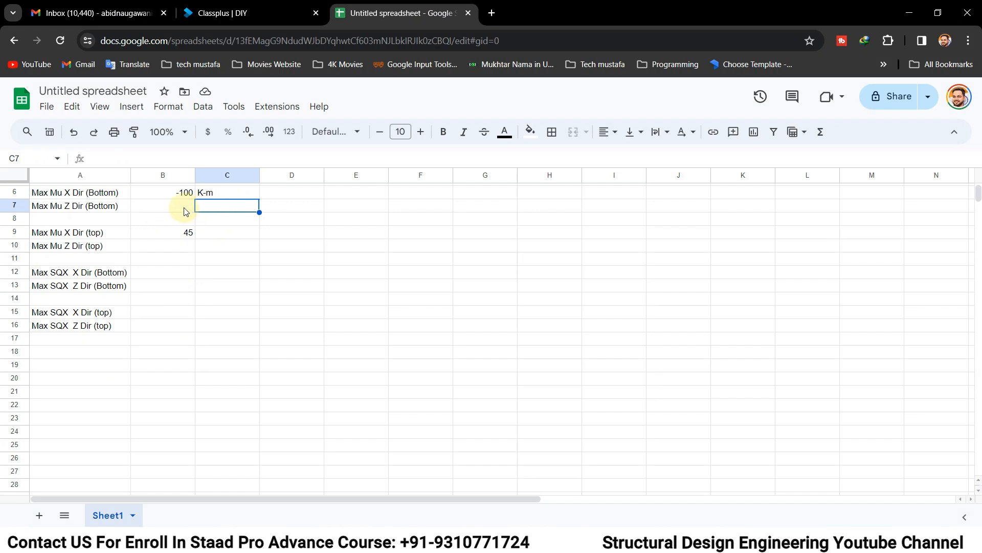
{"action": "left_click", "coordinate": [185, 211]}
{"action": "type", "text": "1"}
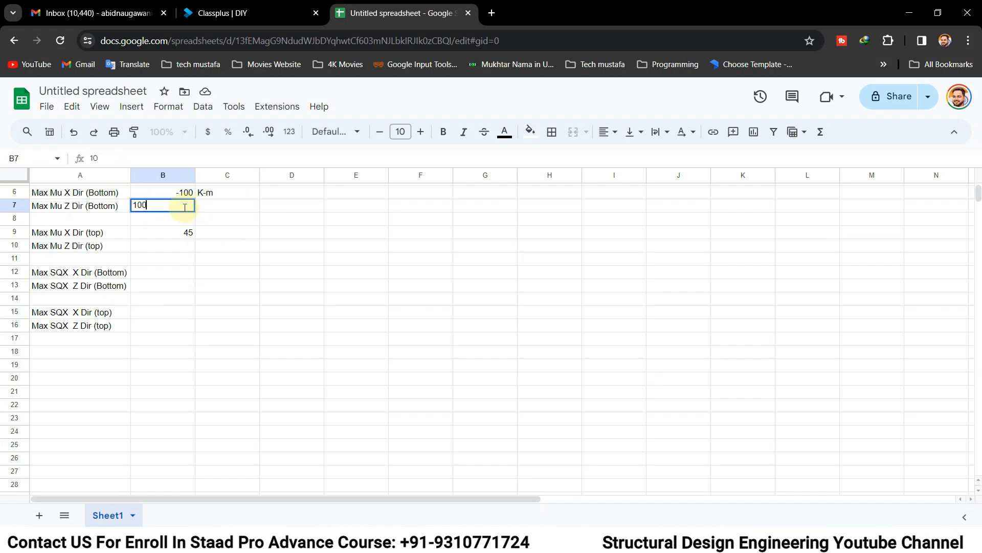
{"action": "type", "text": "00"}
{"action": "key", "text": "Return"}
{"action": "left_click", "coordinate": [185, 246]}
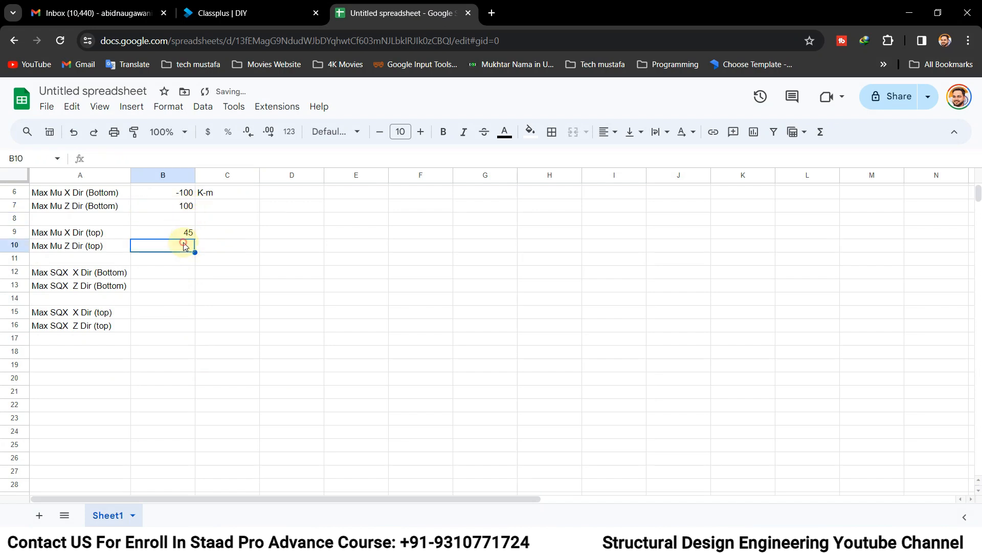
{"action": "type", "text": "45"}
{"action": "key", "text": "Return"}
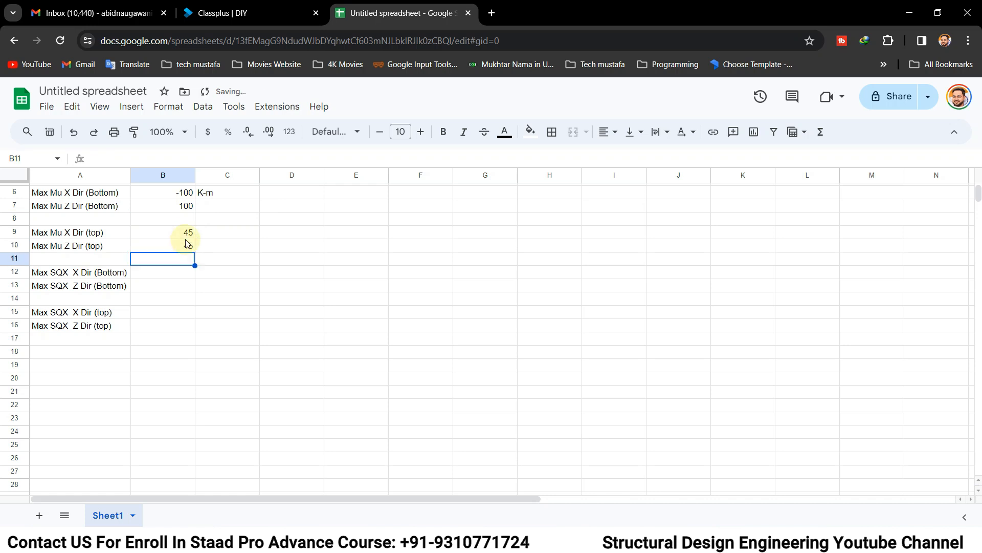
Review the recorded top moments in B9:B10 and bottom moments in B6:B7 against their X and Z direction labels
{"action": "left_click_drag", "start_coordinate": [154, 233], "coordinate": [142, 245]}
{"action": "left_click", "coordinate": [59, 231]}
{"action": "left_click", "coordinate": [59, 246]}
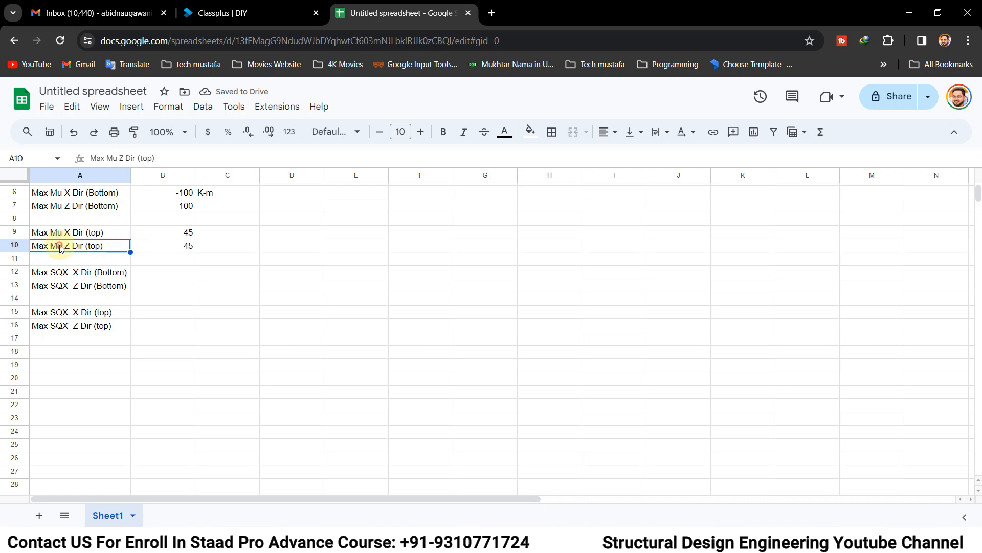
{"action": "left_click_drag", "start_coordinate": [188, 234], "coordinate": [188, 244]}
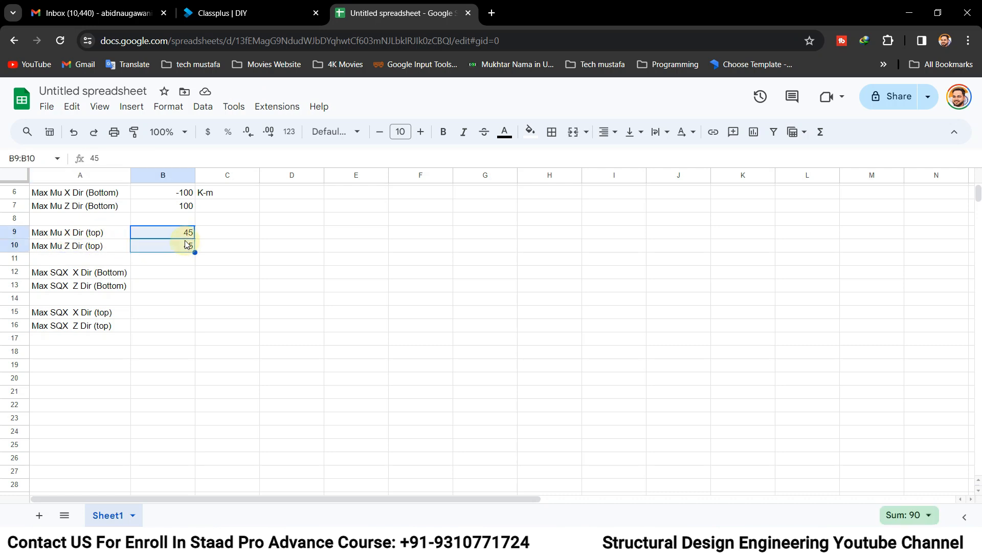
{"action": "left_click", "coordinate": [79, 193]}
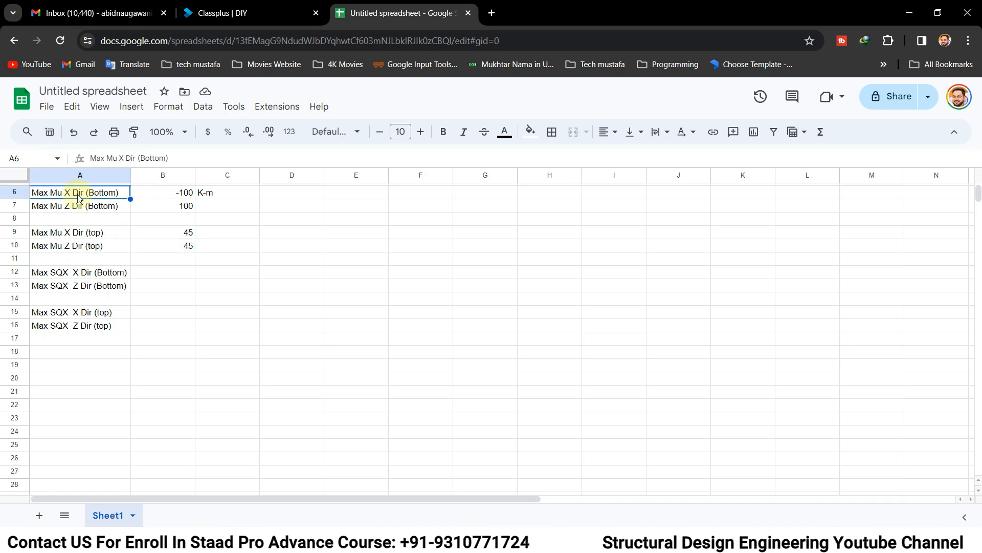
{"action": "left_click_drag", "start_coordinate": [186, 193], "coordinate": [185, 203]}
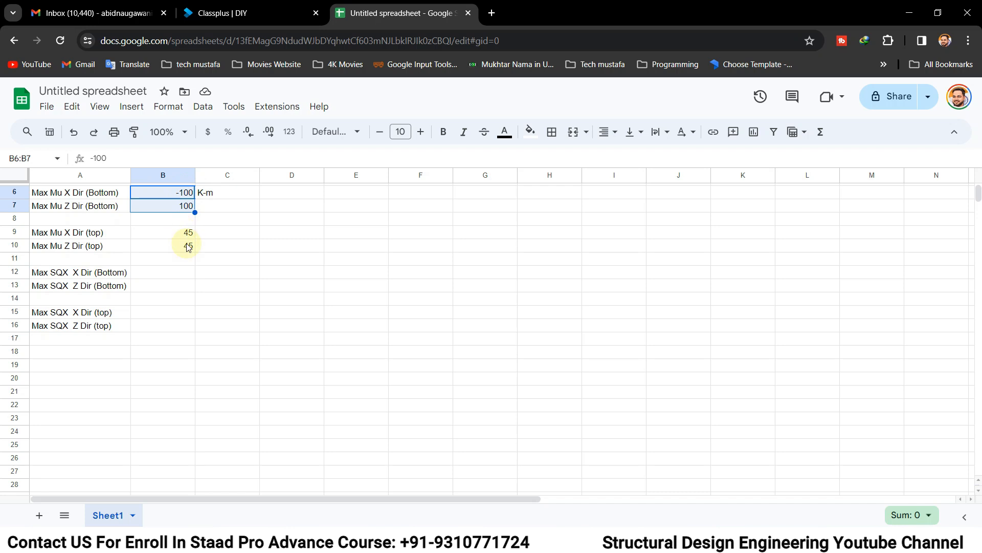
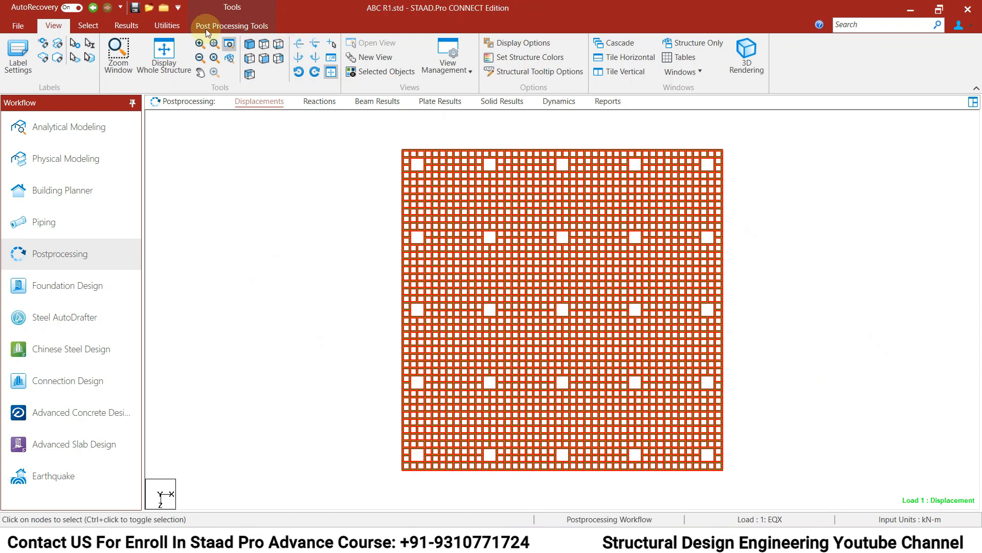
In STAAD.Pro, measure the node-to-node distance outward from the first, second and fourth column openings in the raft's upper row
{"action": "left_click", "coordinate": [161, 28]}
{"action": "left_click", "coordinate": [57, 57]}
{"action": "left_click", "coordinate": [64, 127]}
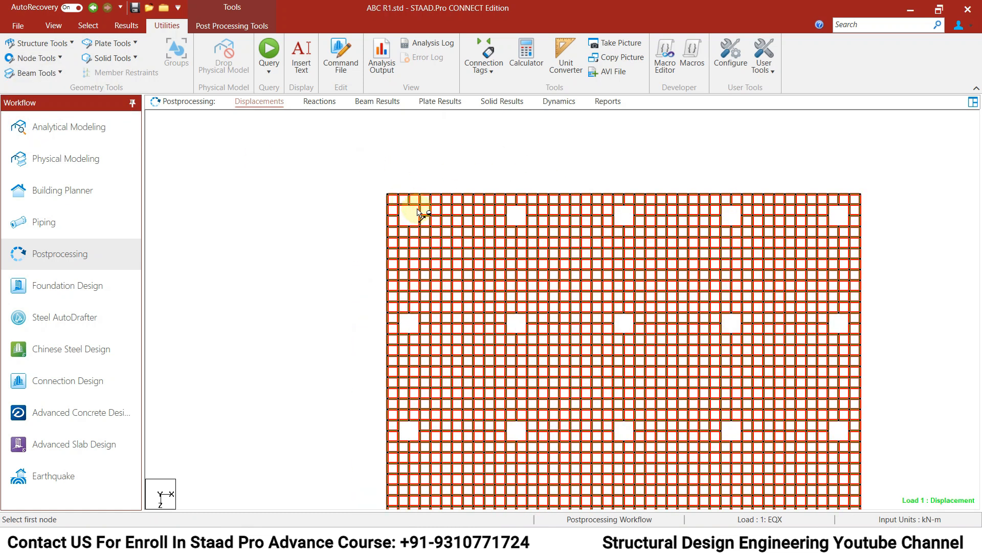
{"action": "left_click", "coordinate": [421, 207]}
{"action": "left_click", "coordinate": [444, 215]}
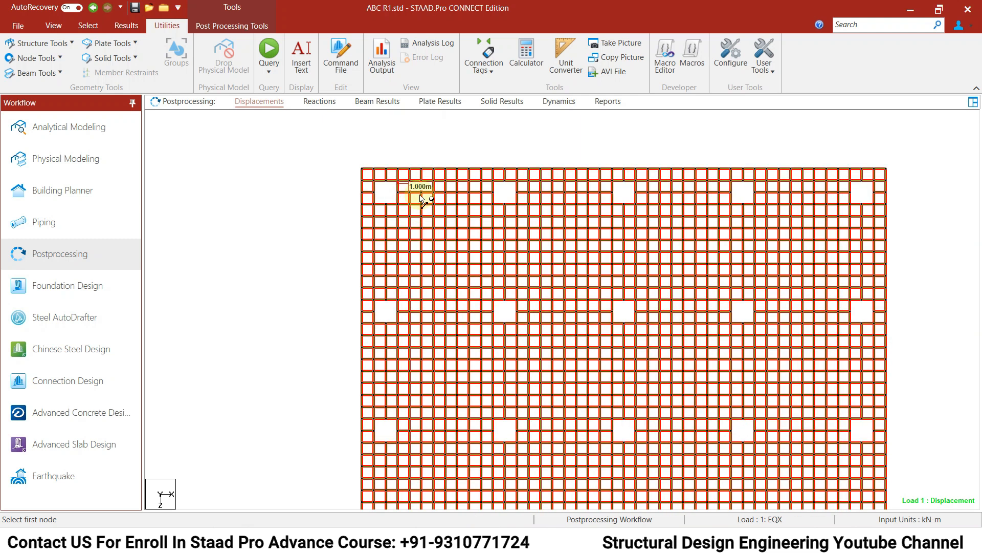
{"action": "left_click", "coordinate": [518, 199]}
{"action": "left_click", "coordinate": [527, 193]}
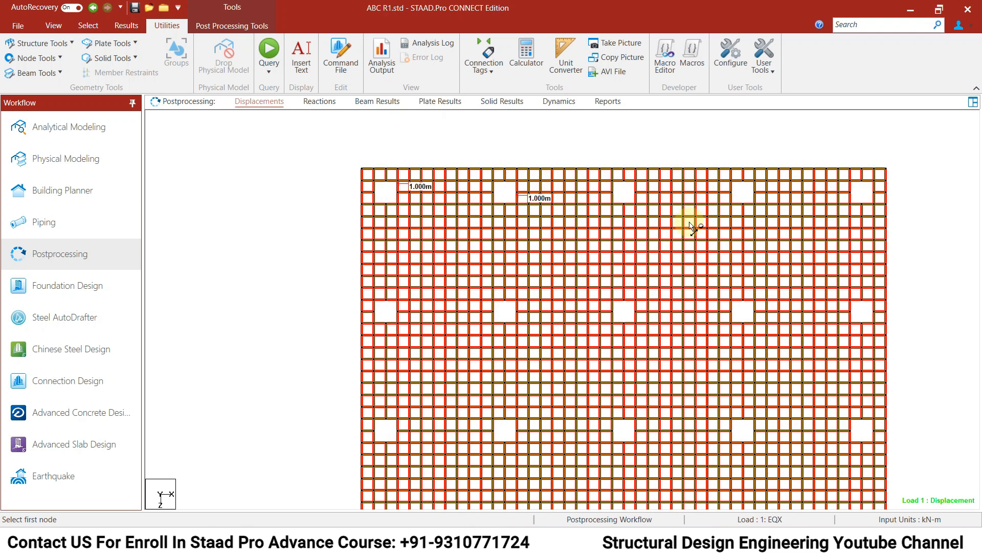
{"action": "left_click", "coordinate": [754, 197]}
{"action": "left_click", "coordinate": [768, 194]}
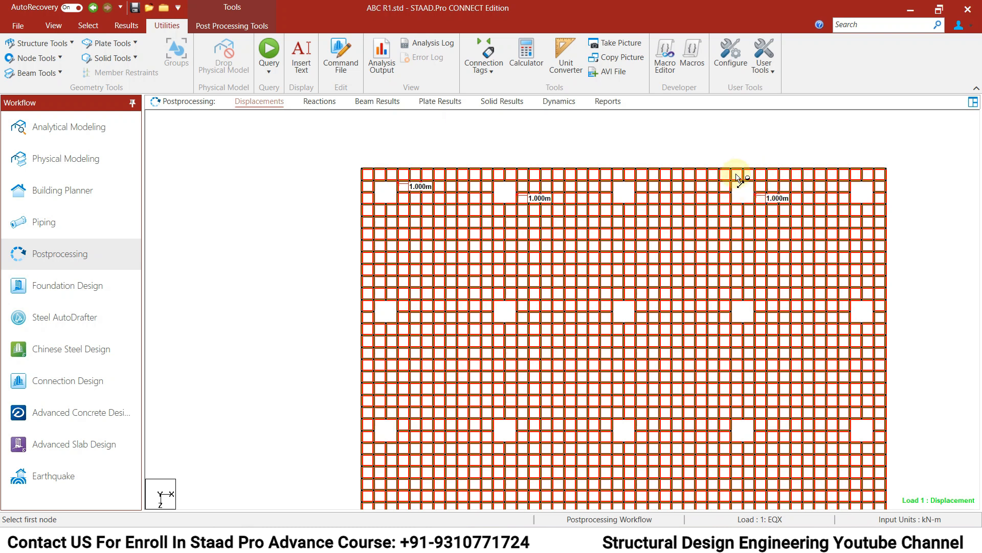
{"action": "middle_click_drag", "start_coordinate": [783, 193], "coordinate": [756, 165]}
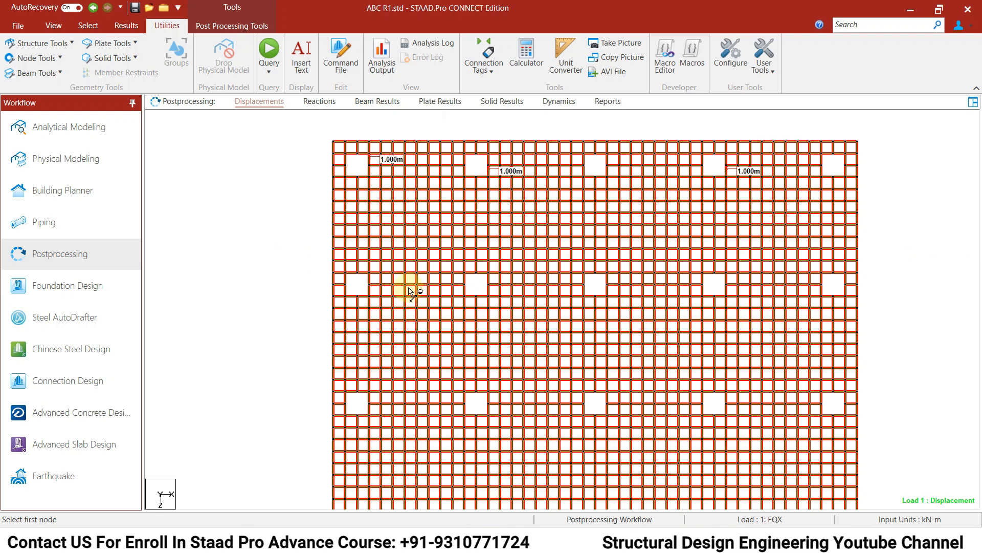
{"action": "scroll", "coordinate": [410, 273], "scroll_direction": "down", "scroll_amount": 1}
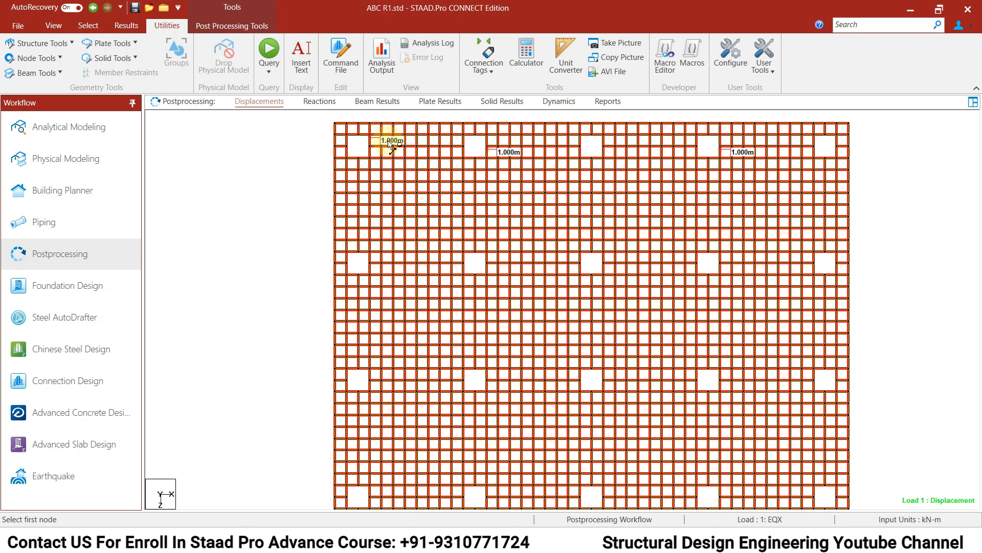
{"action": "middle_click_drag", "start_coordinate": [431, 165], "coordinate": [436, 176]}
{"action": "scroll", "coordinate": [434, 175], "scroll_direction": "up", "scroll_amount": 1}
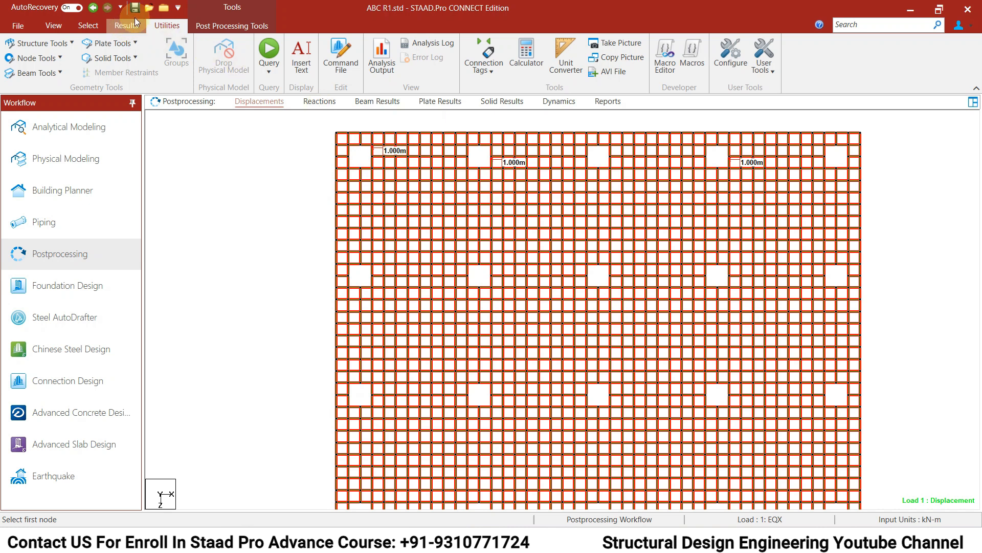
With the Plate Cursor, select the plates two deep around all five column openings in the raft's upper row
{"action": "left_click", "coordinate": [88, 25]}
{"action": "left_click", "coordinate": [67, 59]}
{"action": "left_click_drag", "start_coordinate": [325, 127], "coordinate": [398, 181]}
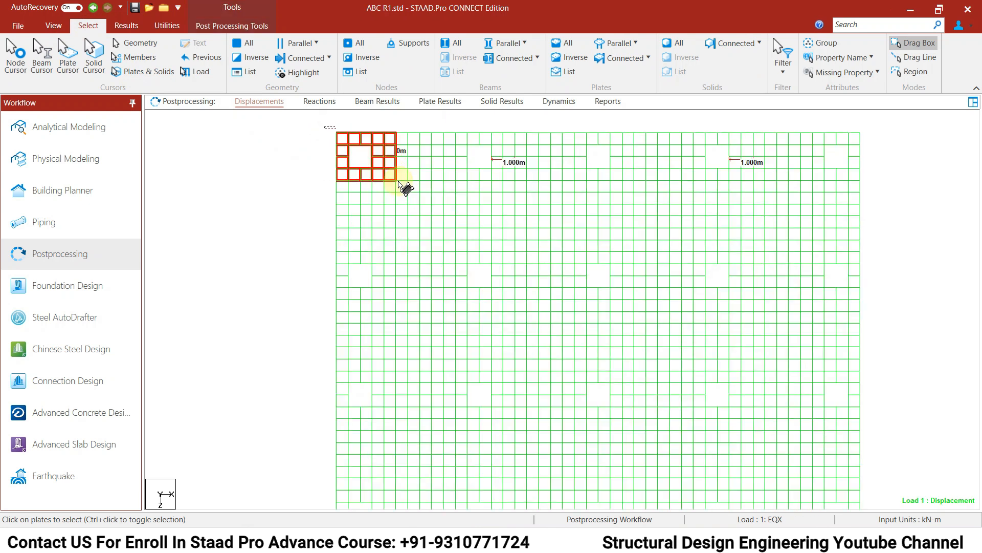
{"action": "left_click_drag", "start_coordinate": [328, 174], "coordinate": [399, 192], "text": "ctrl"}
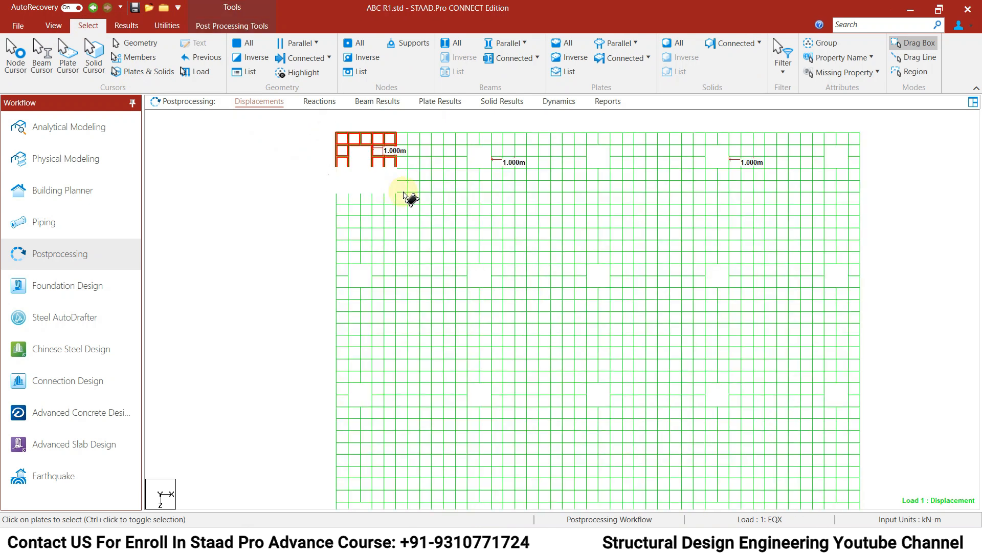
{"action": "left_click_drag", "start_coordinate": [443, 128], "coordinate": [511, 192], "text": "ctrl"}
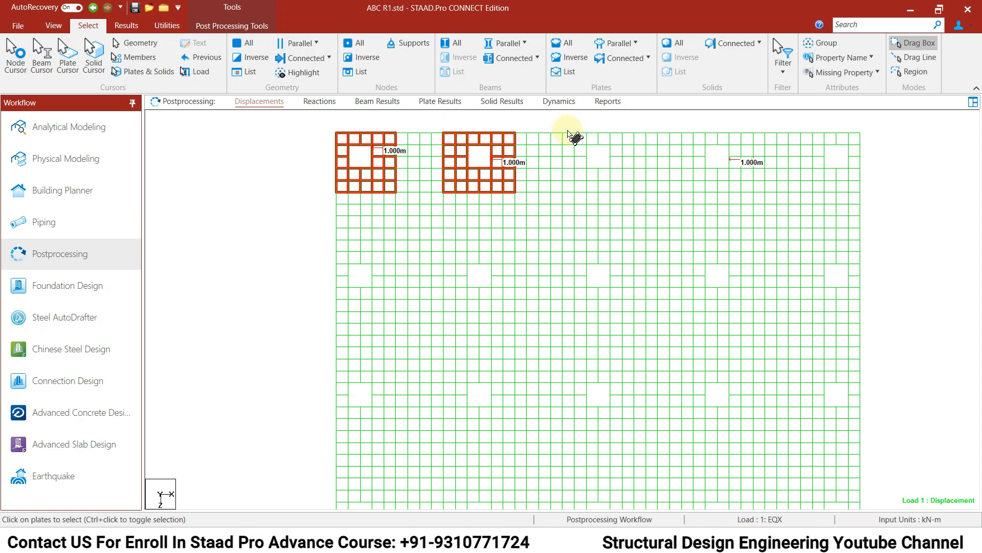
{"action": "left_click_drag", "start_coordinate": [563, 127], "coordinate": [635, 193], "text": "ctrl"}
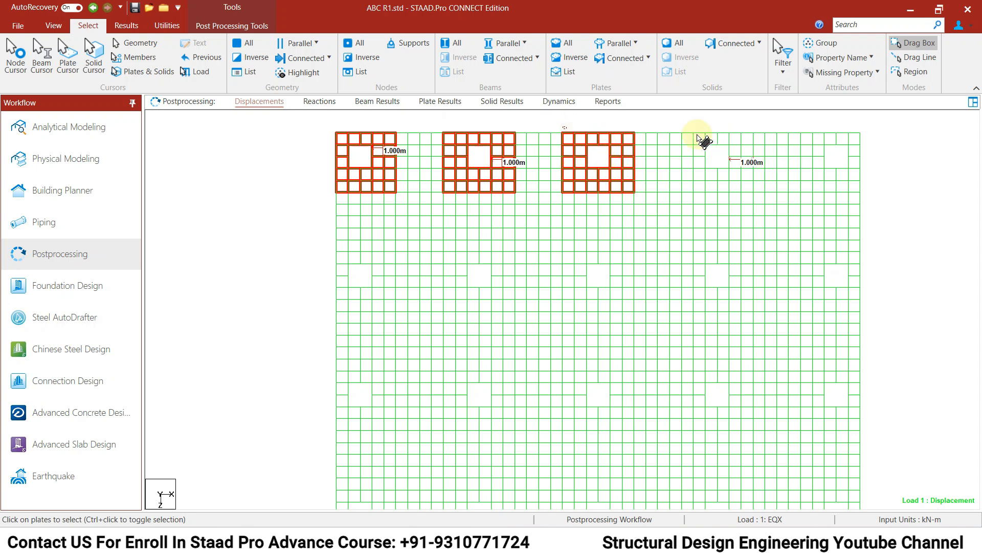
{"action": "left_click_drag", "start_coordinate": [681, 126], "coordinate": [755, 191], "text": "ctrl"}
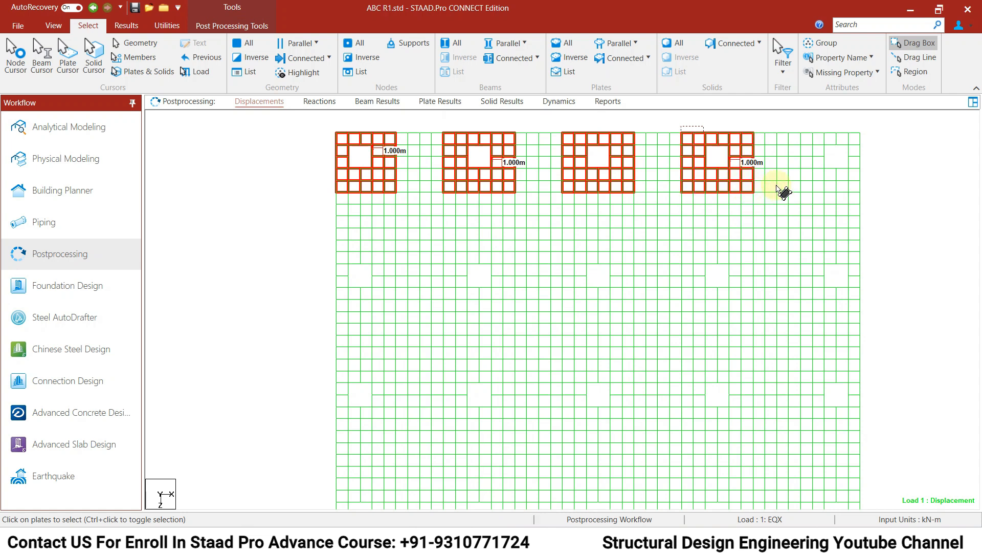
{"action": "left_click_drag", "start_coordinate": [872, 125], "coordinate": [802, 191], "text": "ctrl"}
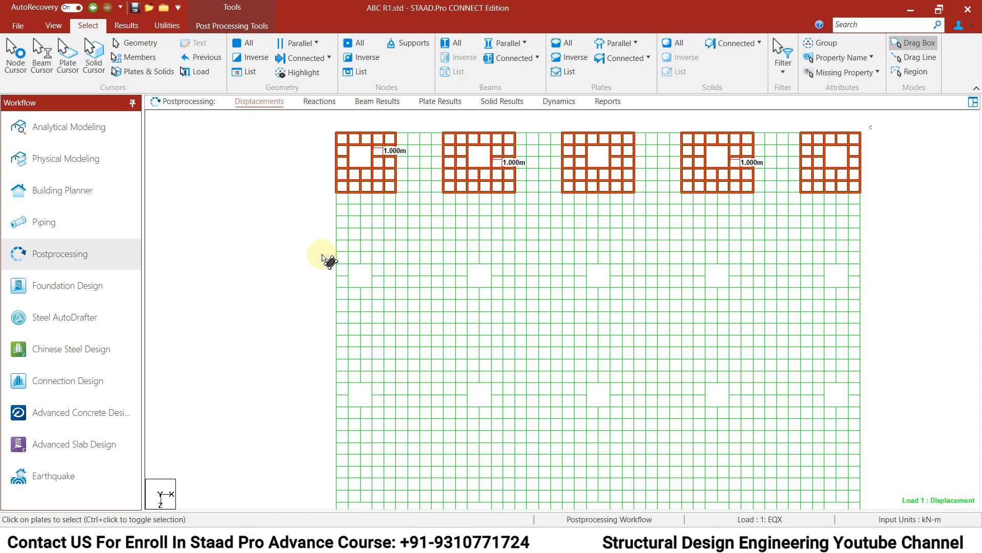
Add to the selection the plates around the second row's leftmost opening and the second- to fourth-row openings on the raft's right edge
{"action": "left_click_drag", "start_coordinate": [325, 244], "coordinate": [402, 313], "text": "ctrl"}
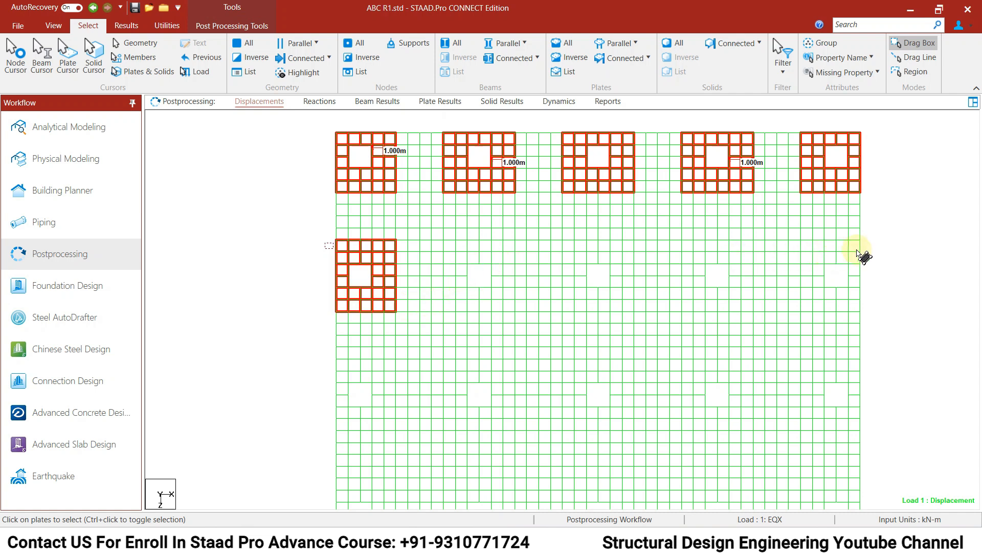
{"action": "left_click_drag", "start_coordinate": [870, 243], "coordinate": [809, 309], "text": "ctrl"}
{"action": "left_click", "coordinate": [832, 247], "text": "ctrl"}
{"action": "left_click", "coordinate": [821, 246], "text": "ctrl"}
{"action": "left_click_drag", "start_coordinate": [867, 241], "coordinate": [815, 324], "text": "ctrl"}
{"action": "left_click_drag", "start_coordinate": [867, 359], "coordinate": [800, 429], "text": "ctrl"}
{"action": "middle_click_drag", "start_coordinate": [804, 427], "coordinate": [737, 268]}
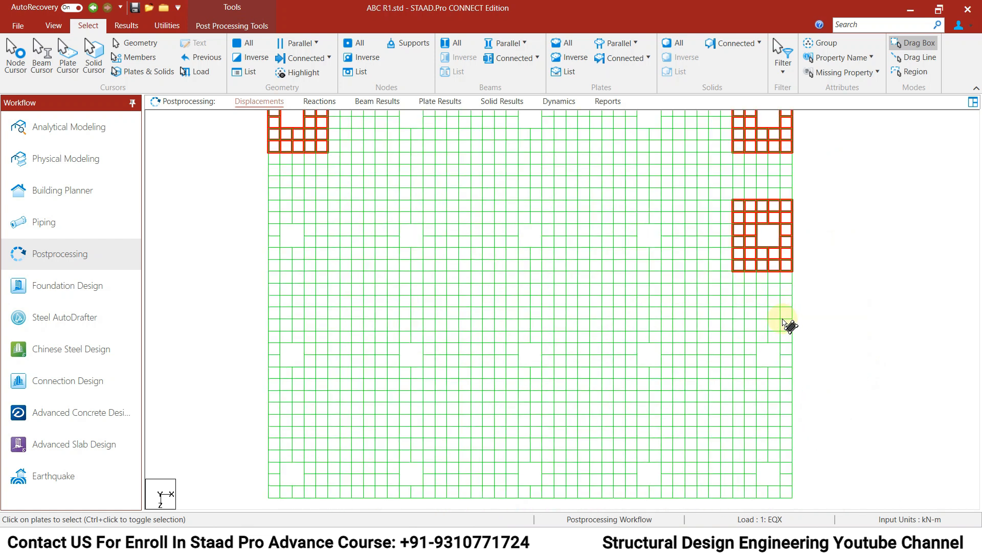
{"action": "left_click_drag", "start_coordinate": [802, 320], "coordinate": [738, 391], "text": "ctrl"}
Add the plates two deep around all five column openings in the raft's bottom row to the selection
{"action": "middle_click_drag", "start_coordinate": [785, 398], "coordinate": [771, 235]}
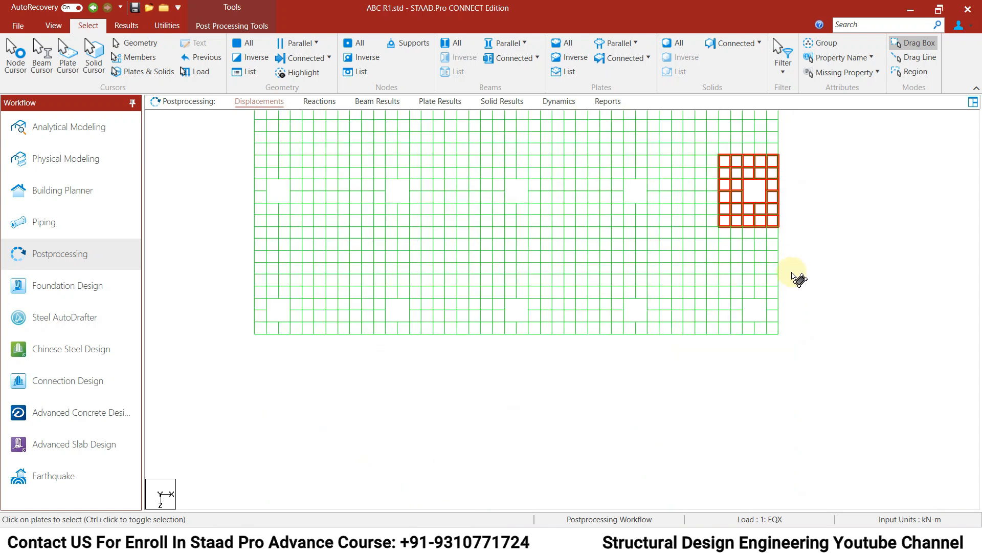
{"action": "left_click_drag", "start_coordinate": [788, 275], "coordinate": [716, 345], "text": "ctrl"}
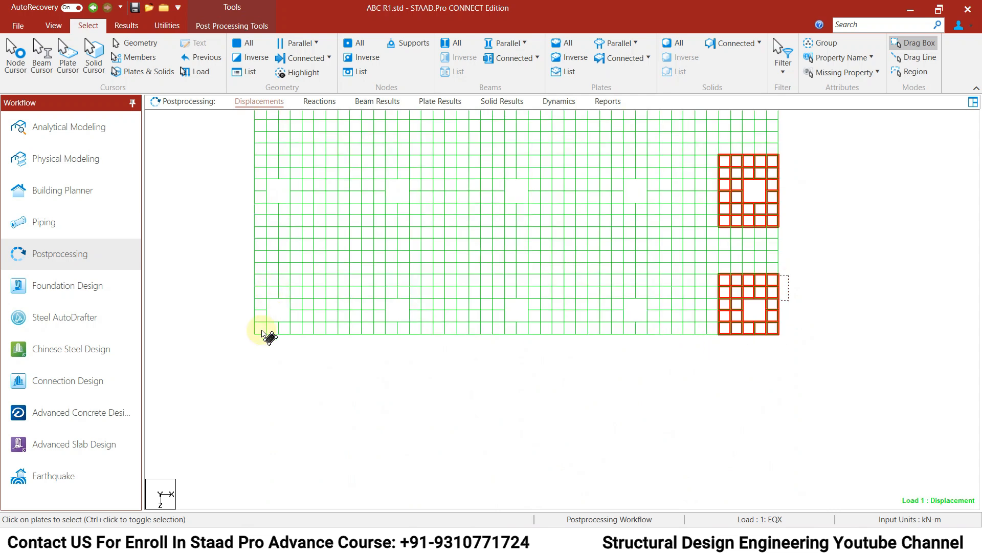
{"action": "left_click_drag", "start_coordinate": [248, 338], "coordinate": [316, 276], "text": "ctrl"}
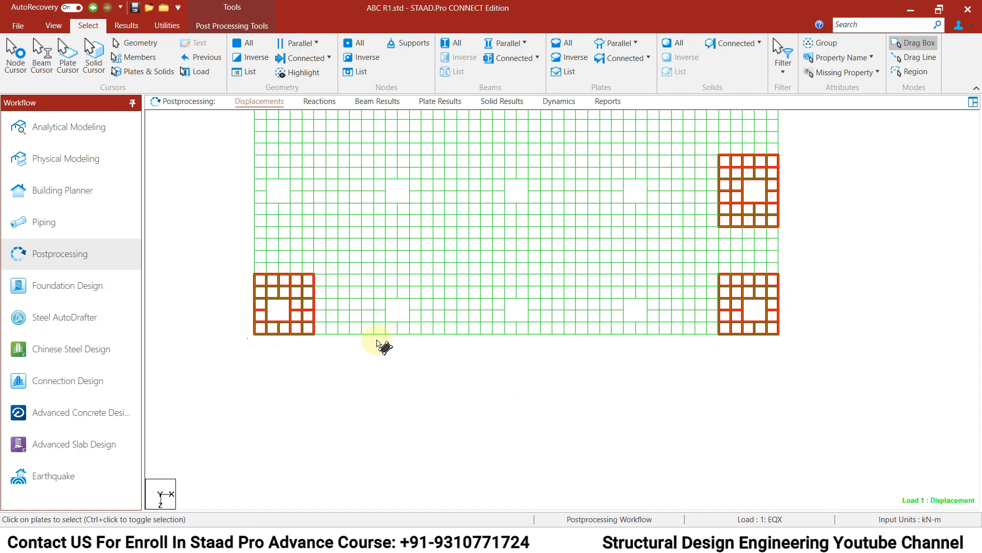
{"action": "mouse_move", "coordinate": [364, 340]}
{"action": "left_mouse_down", "text": "ctrl"}
{"action": "mouse_move", "coordinate": [421, 292]}
{"action": "mouse_move", "coordinate": [423, 274]}
{"action": "mouse_move", "coordinate": [437, 276]}
{"action": "left_mouse_up", "text": "ctrl"}
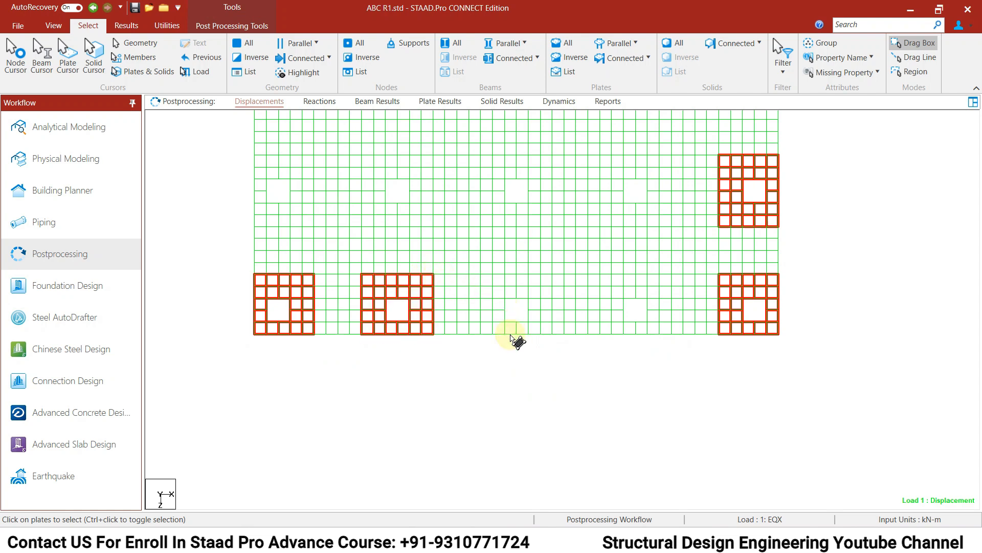
{"action": "left_click_drag", "start_coordinate": [480, 348], "coordinate": [545, 275], "text": "ctrl"}
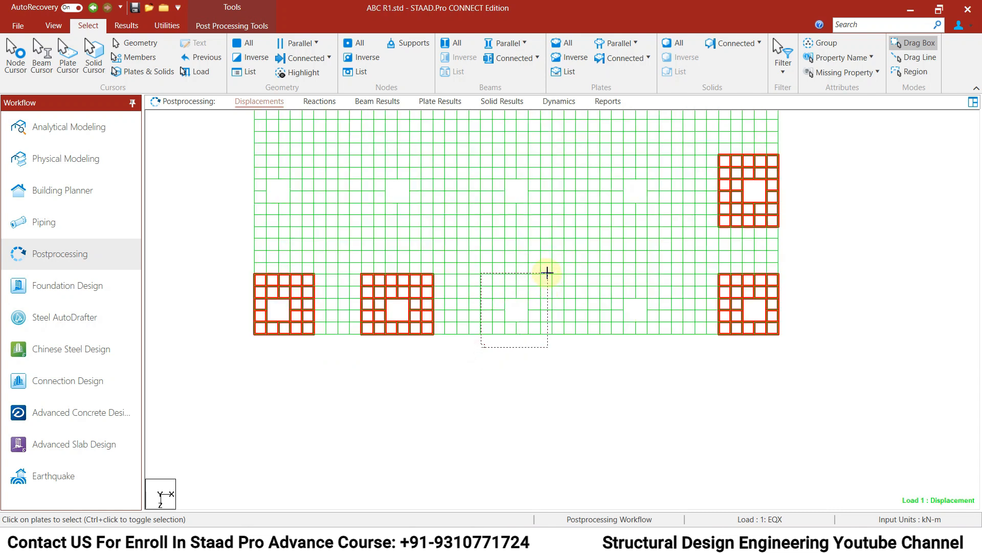
{"action": "left_click_drag", "start_coordinate": [553, 275], "coordinate": [554, 276], "text": "ctrl"}
{"action": "left_click_drag", "start_coordinate": [602, 344], "coordinate": [674, 275], "text": "ctrl"}
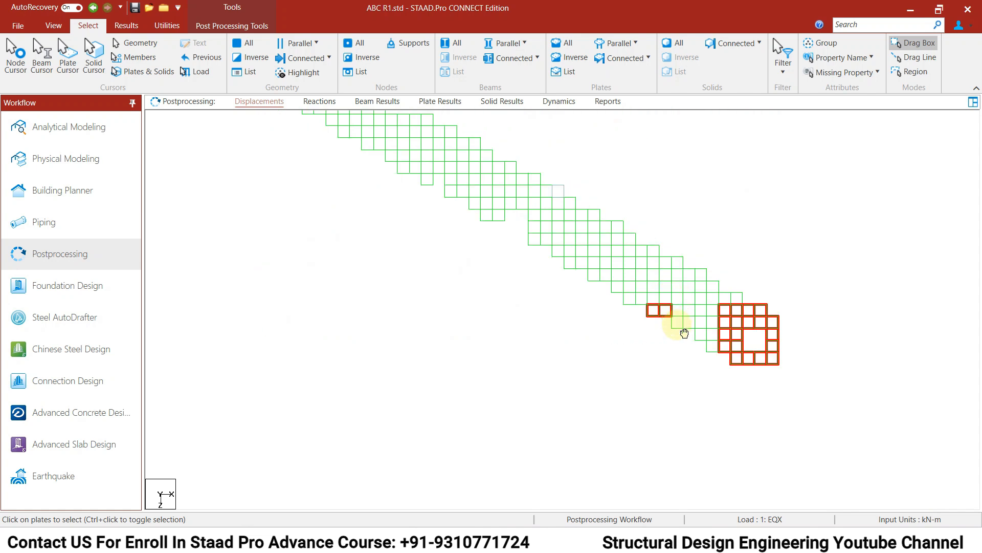
Add the inner ring of plates around the fourth column opening in the fourth row to the selection
{"action": "left_click", "coordinate": [654, 260], "text": "ctrl"}
{"action": "left_click", "coordinate": [655, 247], "text": "ctrl"}
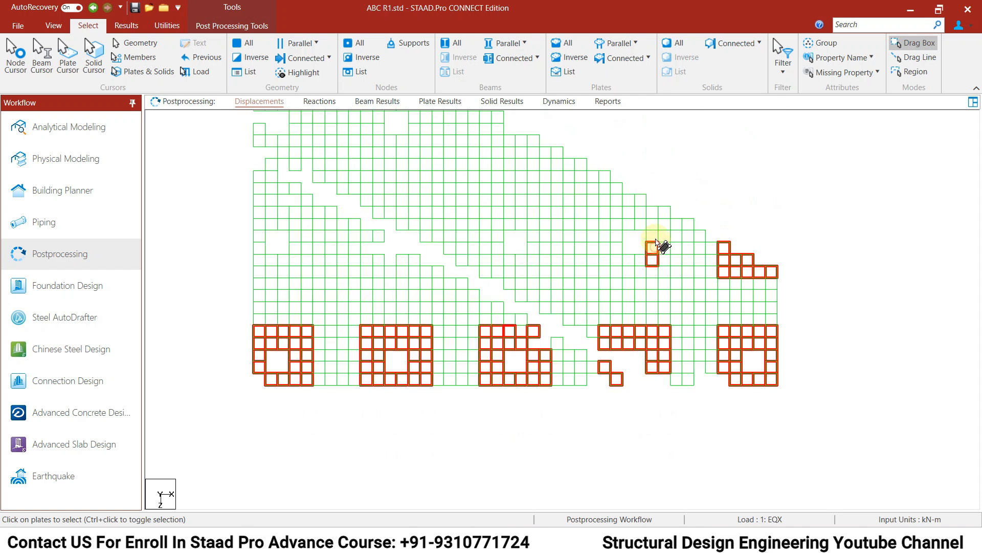
{"action": "left_click", "coordinate": [655, 236], "text": "ctrl"}
{"action": "left_click", "coordinate": [653, 225], "text": "ctrl"}
{"action": "left_click", "coordinate": [641, 223], "text": "ctrl"}
{"action": "left_click", "coordinate": [629, 223], "text": "ctrl"}
{"action": "left_click", "coordinate": [618, 223], "text": "ctrl"}
{"action": "left_click", "coordinate": [616, 235], "text": "ctrl"}
{"action": "left_click", "coordinate": [616, 247], "text": "ctrl"}
{"action": "left_click", "coordinate": [617, 259], "text": "ctrl"}
{"action": "left_click", "coordinate": [630, 259], "text": "ctrl"}
{"action": "left_click", "coordinate": [640, 259], "text": "ctrl"}
Add the outer ring of plates around the fourth row's fourth column opening, completing a two-plate-deep selection
{"action": "left_click", "coordinate": [666, 259], "text": "ctrl"}
{"action": "left_click", "coordinate": [665, 247], "text": "ctrl"}
{"action": "left_click", "coordinate": [665, 235], "text": "ctrl"}
{"action": "left_click", "coordinate": [665, 224], "text": "ctrl"}
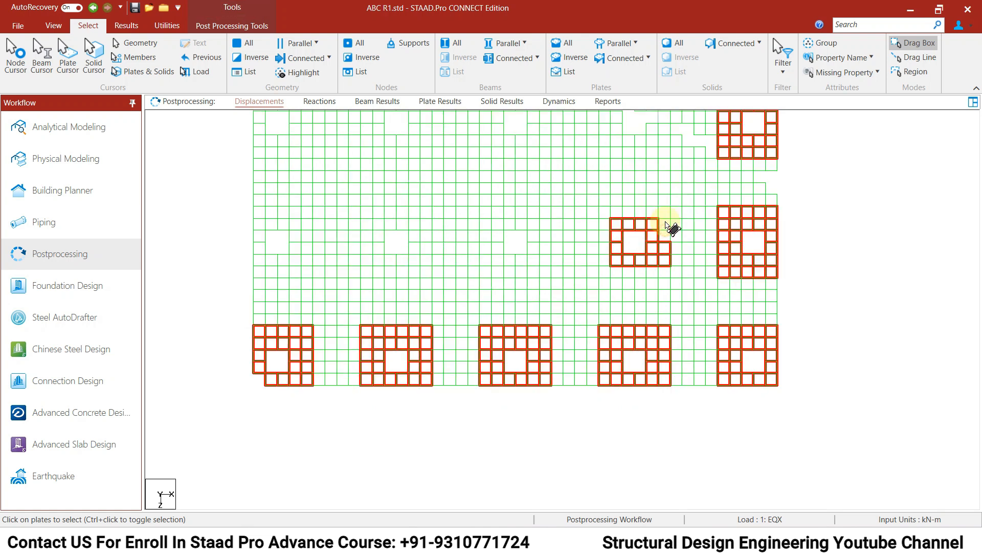
{"action": "left_click", "coordinate": [665, 213], "text": "ctrl"}
{"action": "left_click", "coordinate": [653, 212], "text": "ctrl"}
{"action": "left_click", "coordinate": [640, 212], "text": "ctrl"}
{"action": "left_click", "coordinate": [629, 212], "text": "ctrl"}
{"action": "left_click", "coordinate": [617, 213], "text": "ctrl"}
{"action": "left_click", "coordinate": [607, 213], "text": "ctrl"}
{"action": "left_click", "coordinate": [603, 239], "text": "ctrl"}
{"action": "left_click", "coordinate": [604, 226], "text": "ctrl"}
{"action": "left_click", "coordinate": [604, 249], "text": "ctrl"}
{"action": "left_click", "coordinate": [609, 272], "text": "ctrl"}
{"action": "left_click", "coordinate": [618, 273], "text": "ctrl"}
{"action": "left_click", "coordinate": [629, 274], "text": "ctrl"}
{"action": "left_click", "coordinate": [642, 275], "text": "ctrl"}
{"action": "left_click", "coordinate": [654, 274], "text": "ctrl"}
{"action": "left_click", "coordinate": [665, 273], "text": "ctrl"}
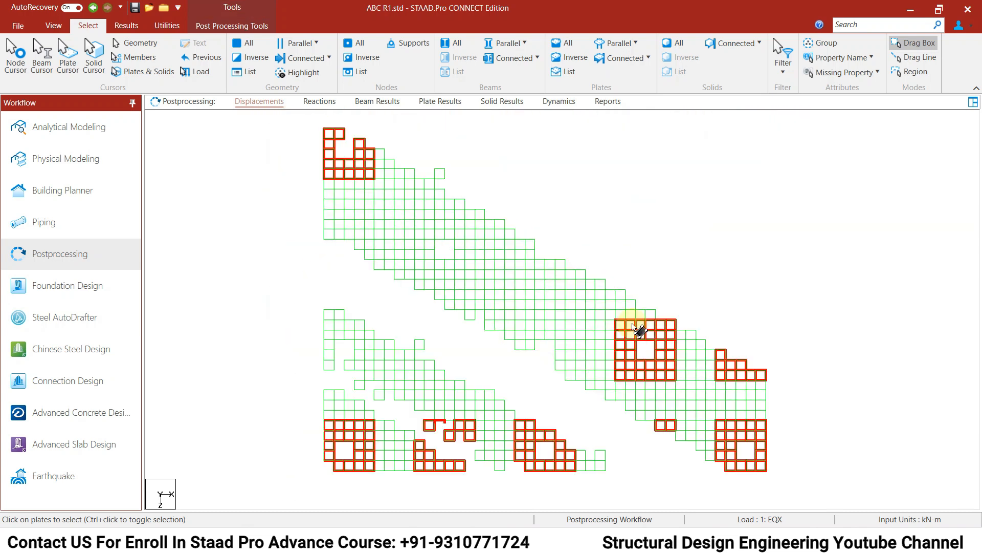
{"action": "middle_click_drag", "start_coordinate": [577, 319], "coordinate": [526, 222], "text": "shift"}
{"action": "middle_click_drag", "start_coordinate": [530, 266], "coordinate": [465, 243], "text": "shift"}
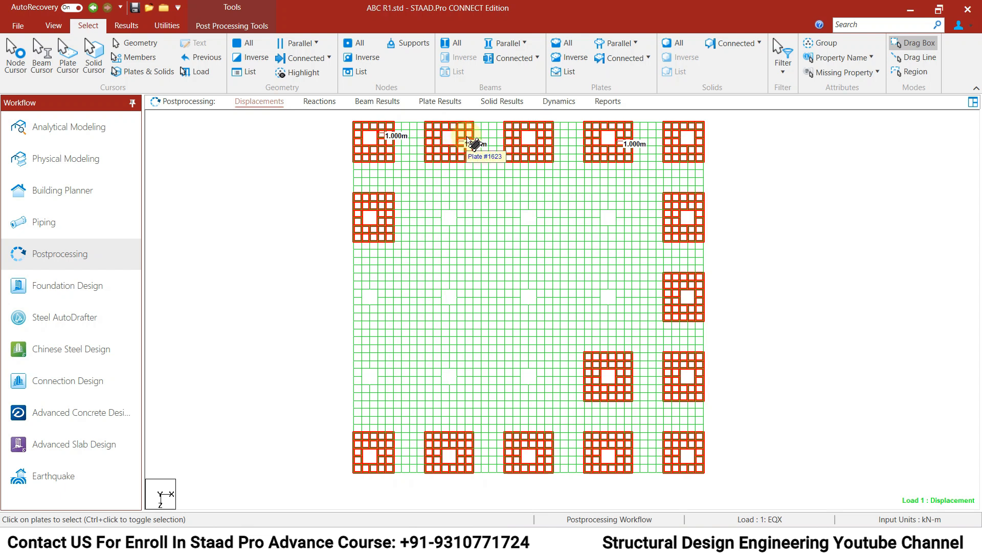
{"action": "middle_click_drag", "start_coordinate": [489, 221], "coordinate": [498, 222]}
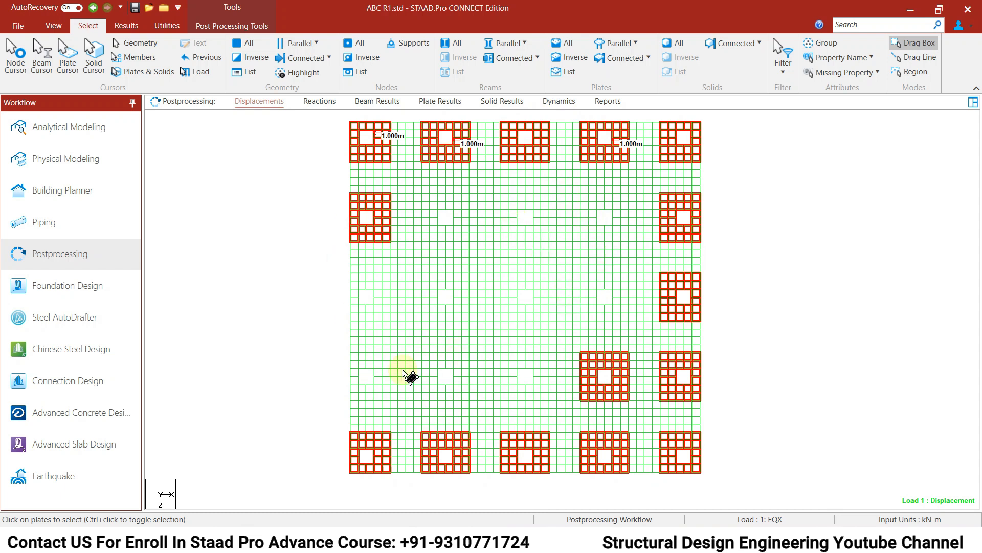
Invert the plate selection and display only the plates away from the selected column openings in the active view
{"action": "left_click", "coordinate": [566, 61]}
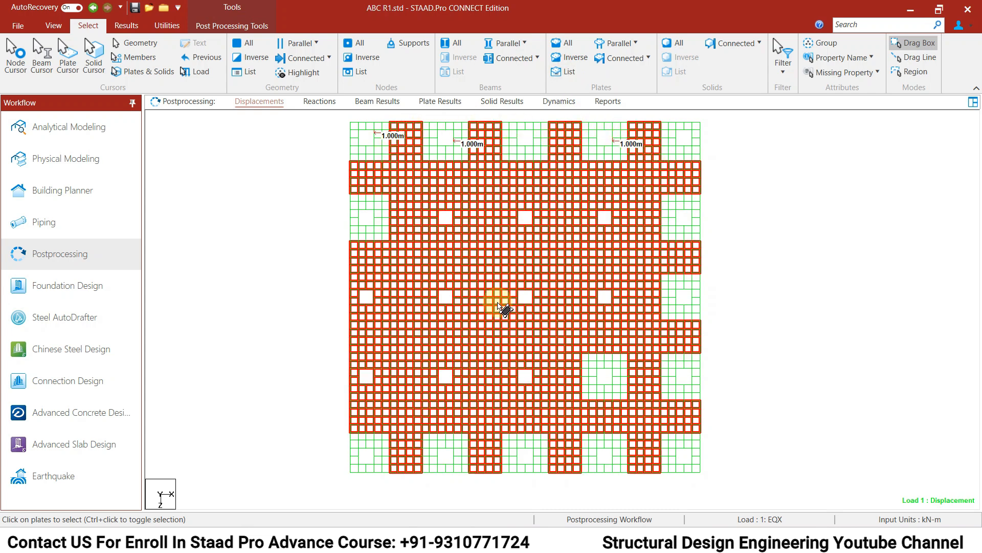
{"action": "right_click", "coordinate": [761, 223]}
{"action": "left_click", "coordinate": [788, 382]}
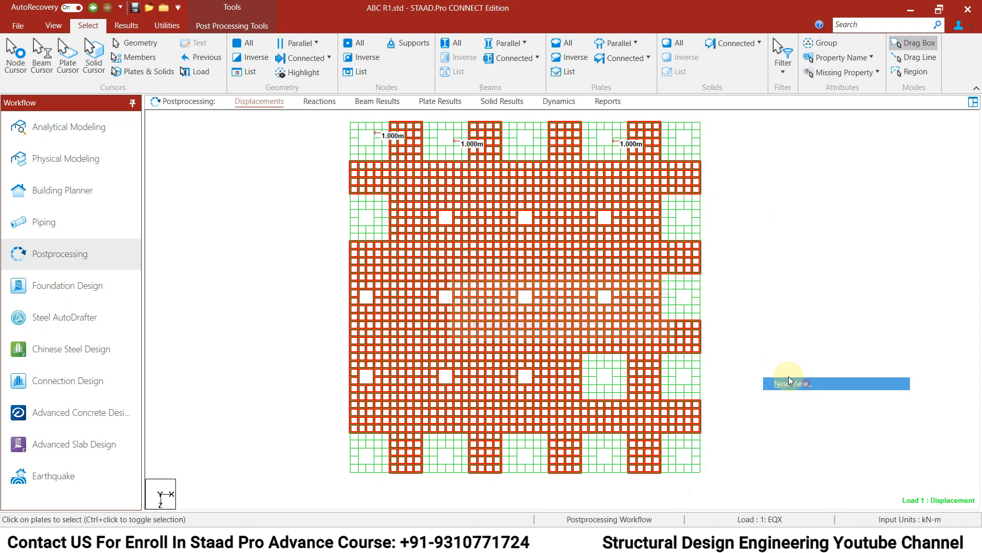
{"action": "left_click", "coordinate": [646, 299]}
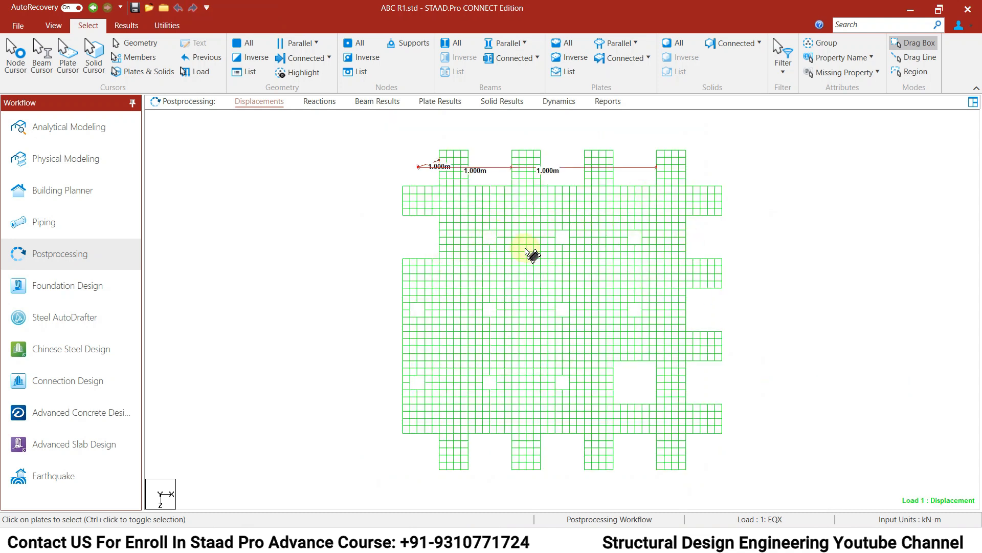
Select all displayed plates and reload the postprocessing results by switching to Analytical Modeling and back
{"action": "scroll", "coordinate": [493, 292], "scroll_direction": "up", "scroll_amount": 1}
{"action": "middle_click_drag", "start_coordinate": [537, 292], "coordinate": [513, 277]}
{"action": "left_click_drag", "start_coordinate": [326, 122], "coordinate": [781, 497]}
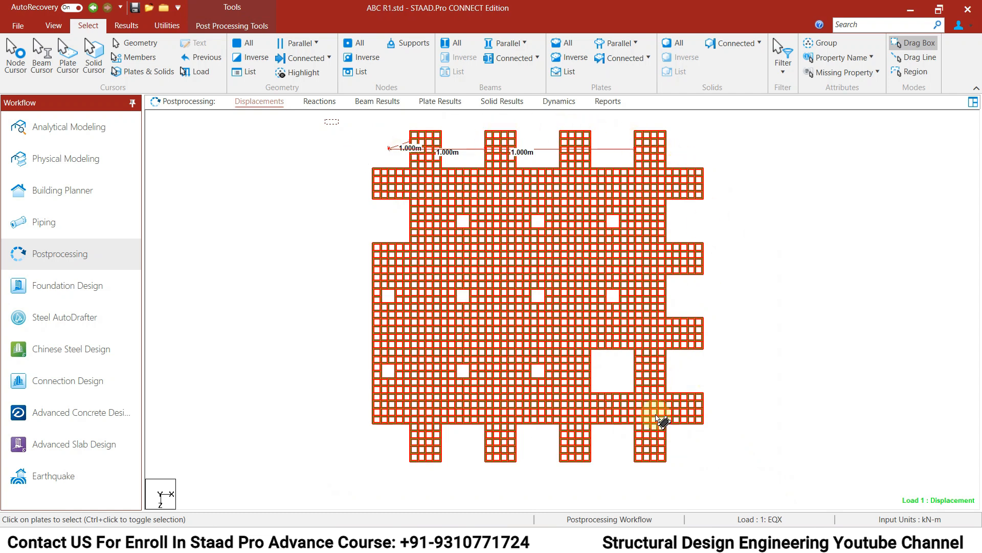
{"action": "left_click", "coordinate": [87, 126]}
{"action": "left_click", "coordinate": [96, 254]}
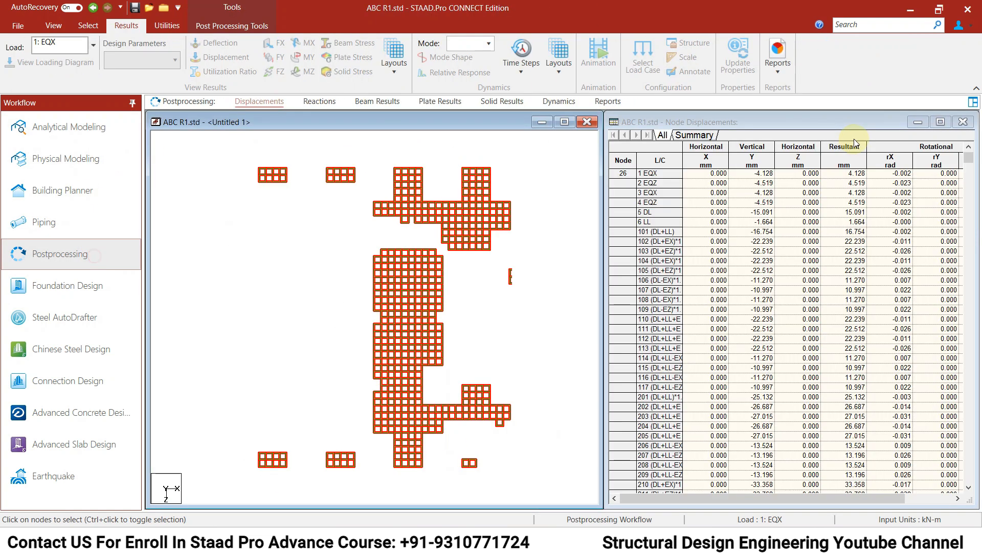
Start a plate stresses report for the selected plates, sorted by Shear SQX from high to low
{"action": "left_click", "coordinate": [776, 72]}
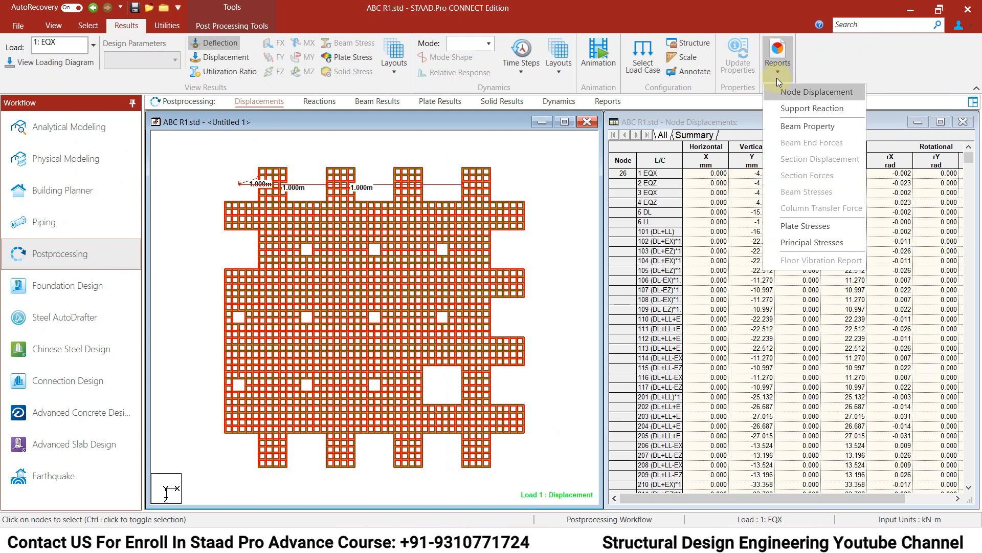
{"action": "left_click", "coordinate": [778, 72]}
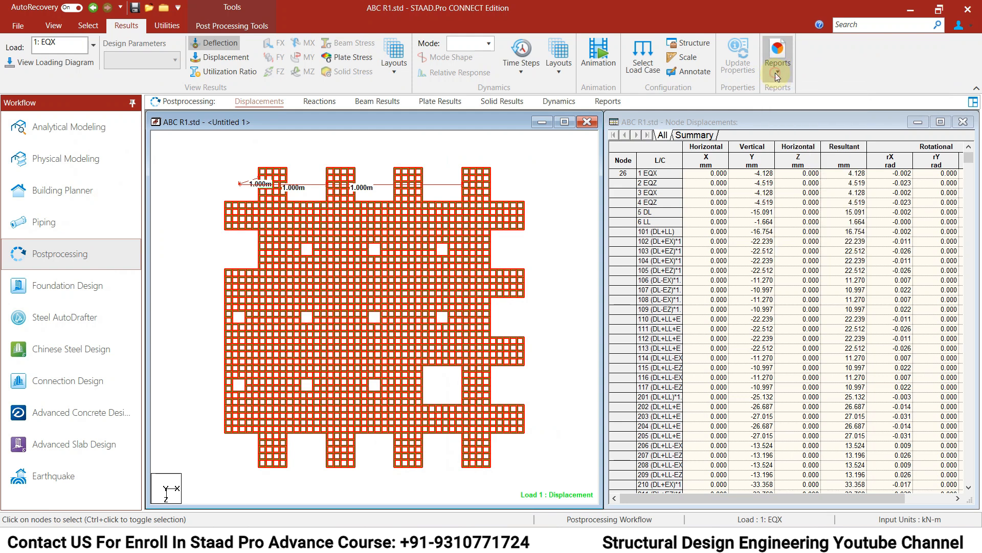
{"action": "left_click", "coordinate": [778, 72]}
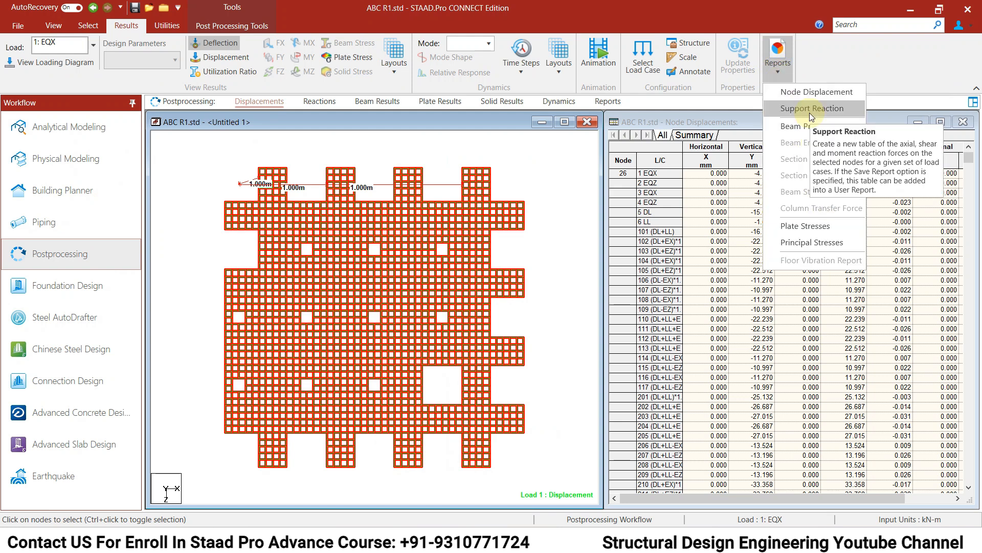
{"action": "left_click", "coordinate": [805, 225]}
{"action": "left_click", "coordinate": [383, 216]}
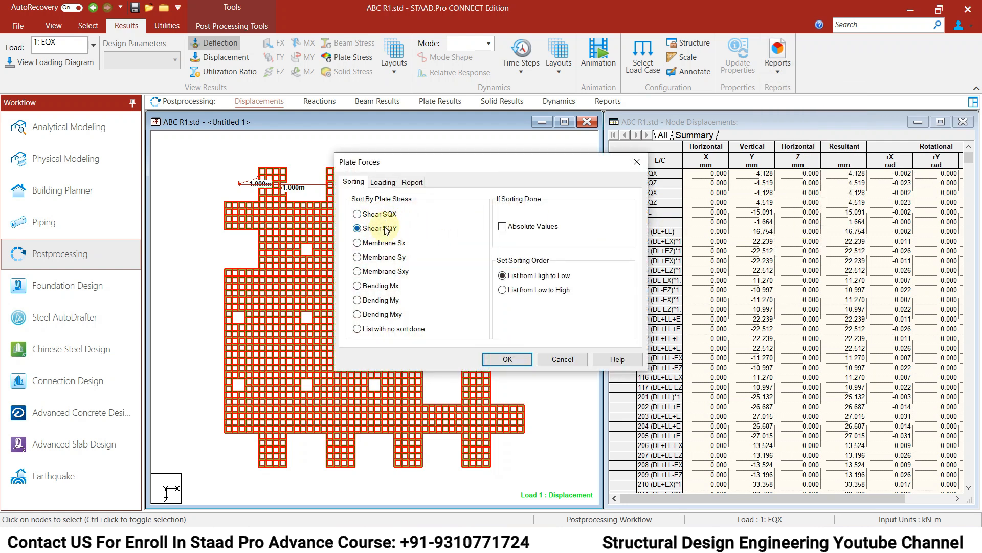
{"action": "left_click", "coordinate": [384, 301]}
{"action": "left_click", "coordinate": [378, 215]}
Limit the plate stresses report to the load combinations from 201 (DL+LL)*1.5 onward and generate it
{"action": "left_click", "coordinate": [383, 182]}
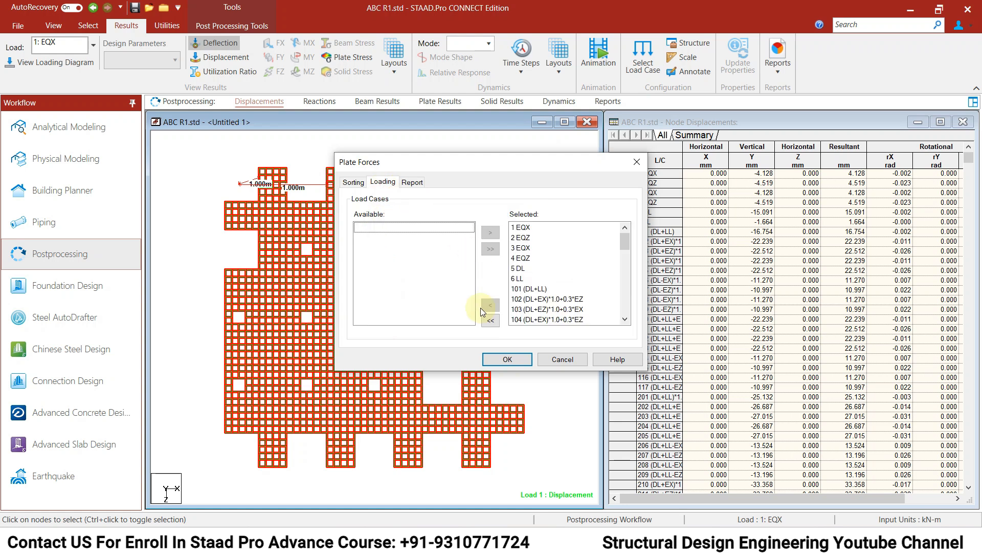
{"action": "left_click", "coordinate": [490, 320]}
{"action": "mouse_move", "coordinate": [476, 248]}
{"action": "left_mouse_down"}
{"action": "mouse_move", "coordinate": [471, 269]}
{"action": "mouse_move", "coordinate": [471, 259]}
{"action": "left_mouse_up"}
{"action": "left_click", "coordinate": [401, 245]}
{"action": "scroll", "coordinate": [409, 255], "scroll_direction": "down", "scroll_amount": 4}
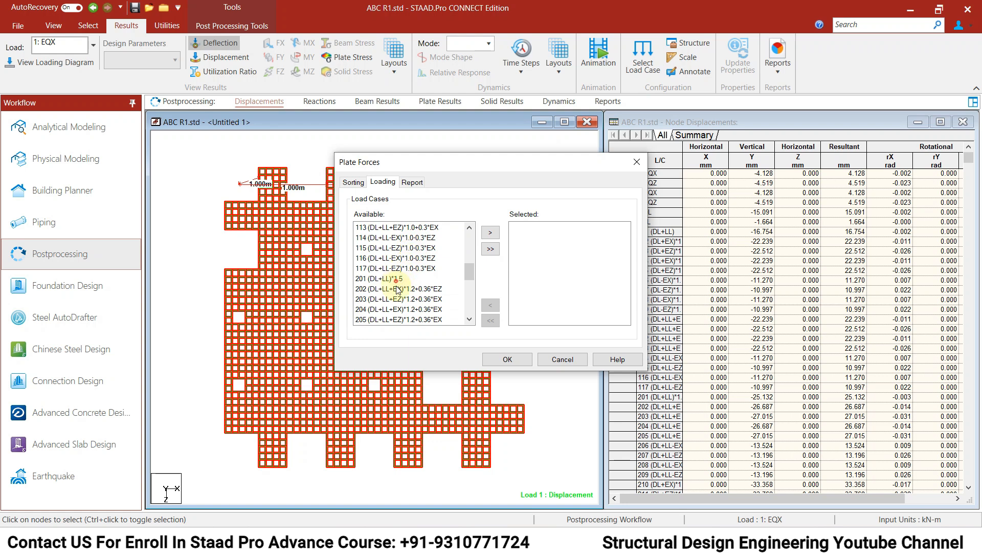
{"action": "left_click_drag", "start_coordinate": [398, 290], "coordinate": [428, 377]}
{"action": "left_click", "coordinate": [490, 232]}
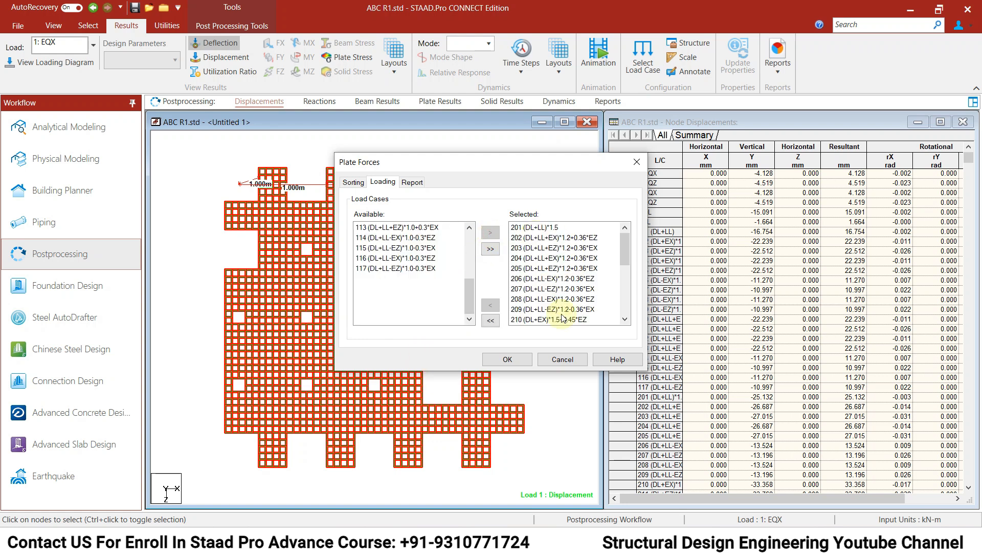
{"action": "left_click", "coordinate": [509, 361]}
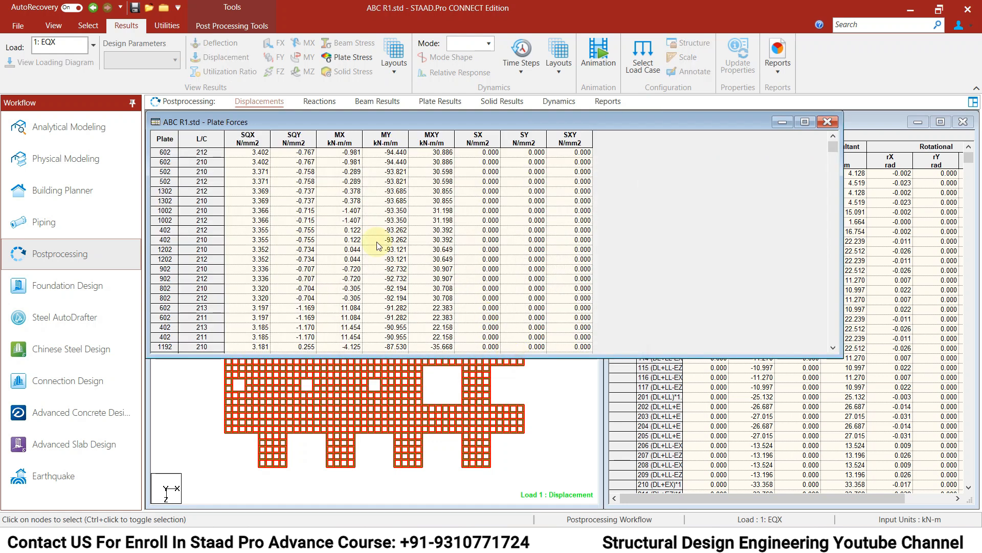
Check the unit options for the SQX column in the plate forces table, then close the table
{"action": "right_click", "coordinate": [245, 154]}
{"action": "left_click", "coordinate": [246, 170]}
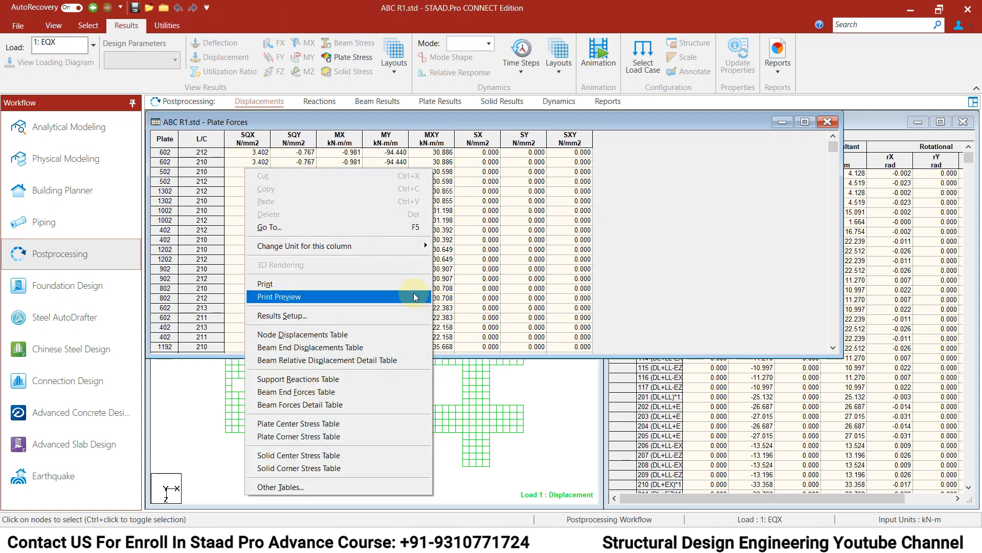
{"action": "mouse_move", "coordinate": [398, 245]}
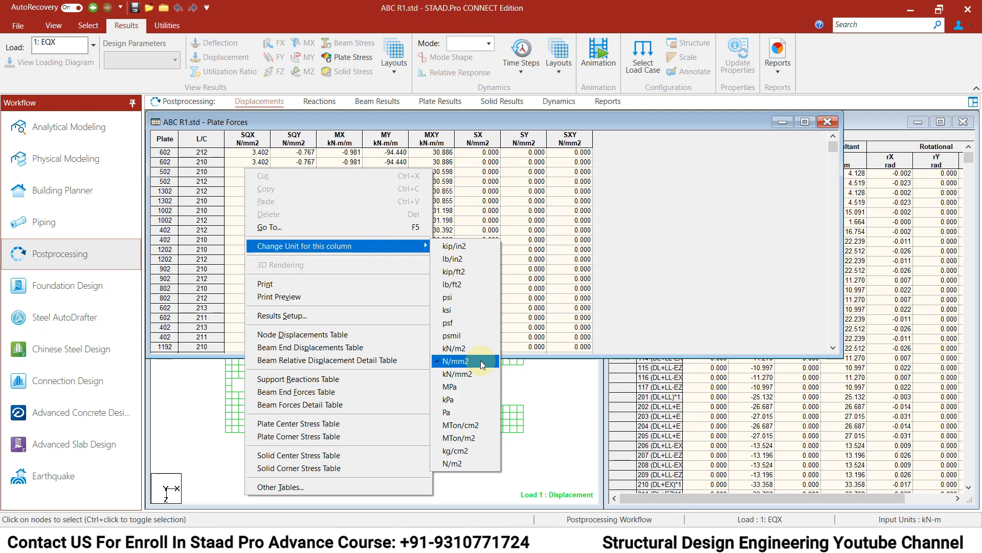
{"action": "left_click", "coordinate": [372, 119]}
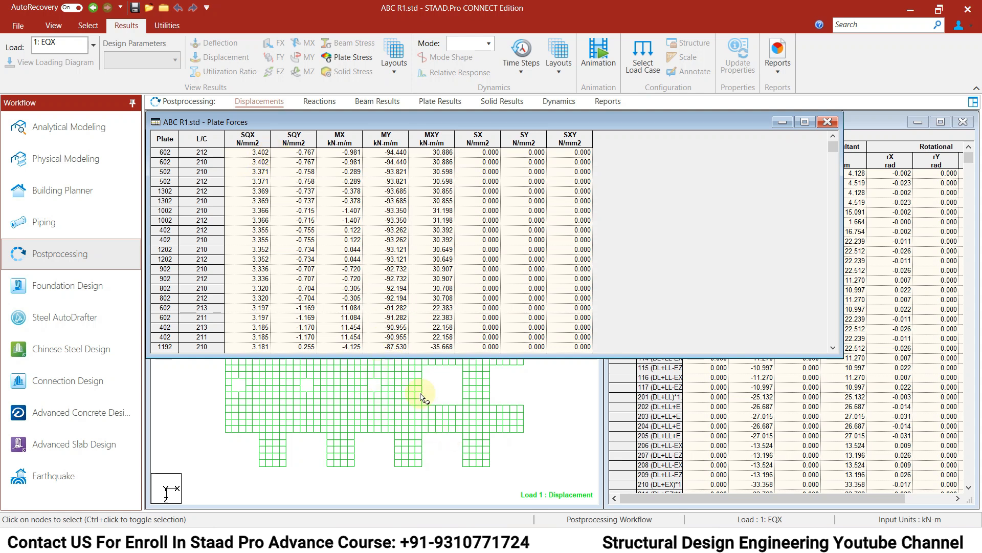
{"action": "left_click", "coordinate": [828, 122]}
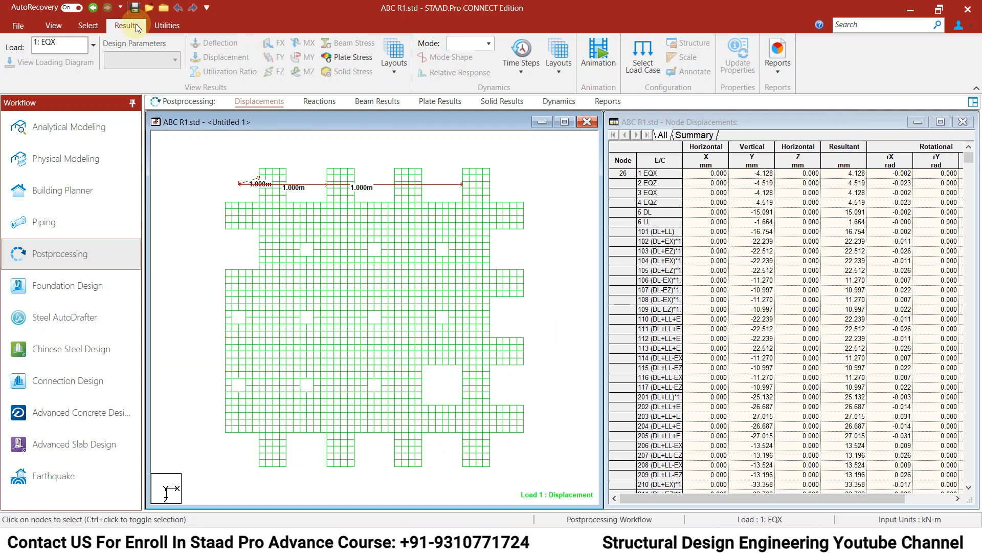
Select the protruding plate strips along the raft's top, right and bottom edges plus the block of plates in its upper-left area
{"action": "left_click", "coordinate": [94, 25]}
{"action": "left_click", "coordinate": [62, 44]}
{"action": "left_click_drag", "start_coordinate": [196, 153], "coordinate": [583, 192]}
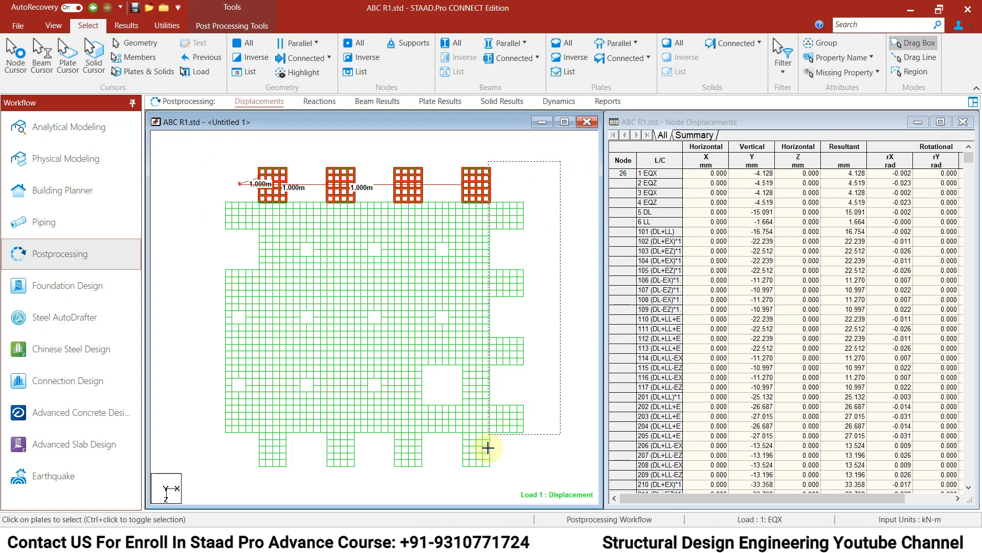
{"action": "left_click_drag", "start_coordinate": [525, 479], "coordinate": [230, 432], "text": "ctrl"}
{"action": "left_click_drag", "start_coordinate": [194, 162], "coordinate": [267, 283], "text": "ctrl"}
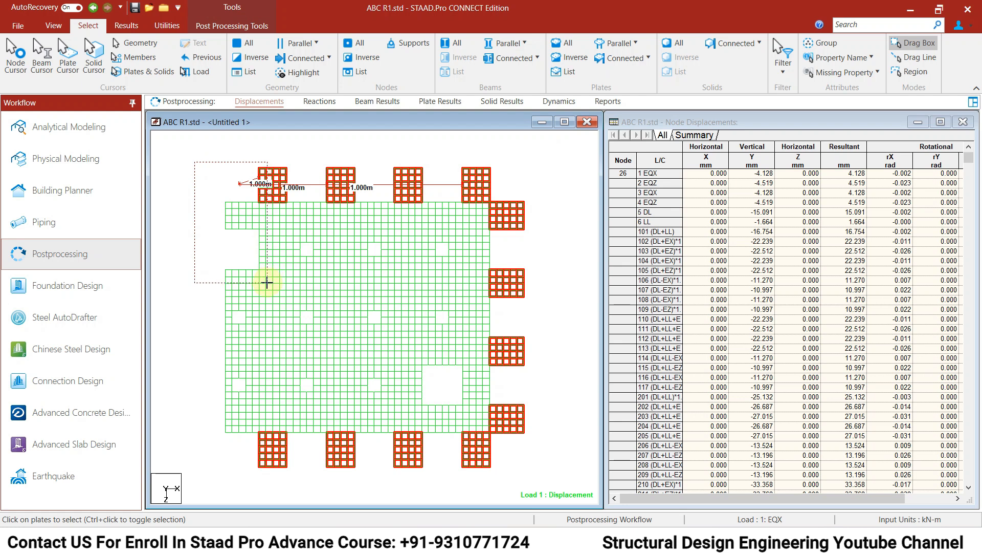
{"action": "left_click_drag", "start_coordinate": [267, 283], "coordinate": [285, 300], "text": "ctrl"}
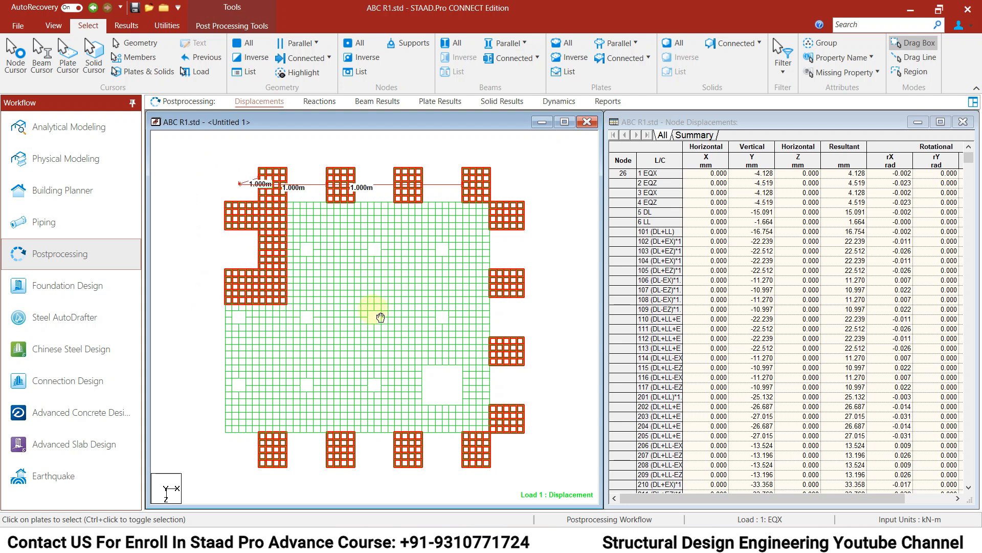
Display only the selected edge strips and upper-left block of plates in the active view
{"action": "right_click", "coordinate": [543, 190]}
{"action": "left_click", "coordinate": [640, 327]}
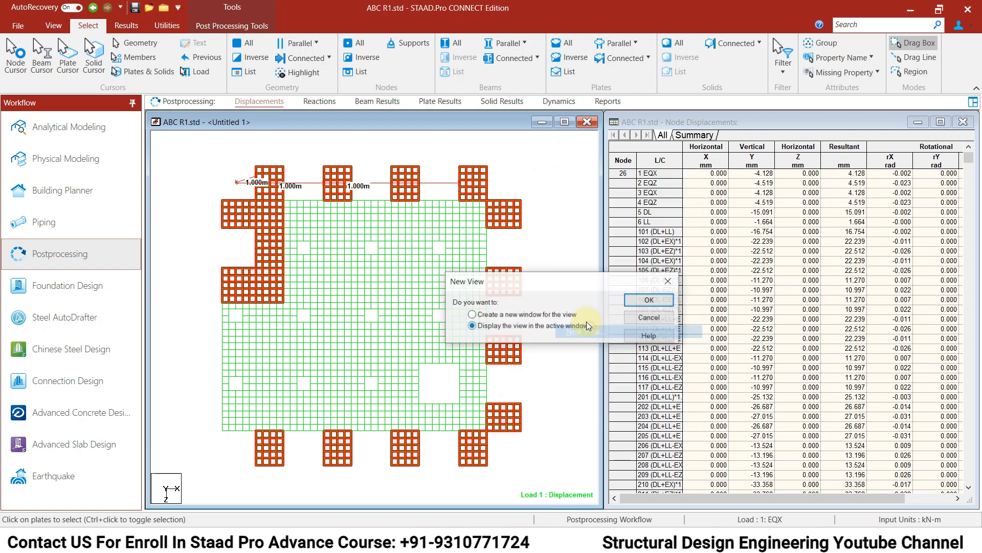
{"action": "left_click", "coordinate": [645, 300]}
Select every plate in the reduced view and reload the postprocessing results through Analytical Modeling
{"action": "left_click_drag", "start_coordinate": [192, 143], "coordinate": [563, 506]}
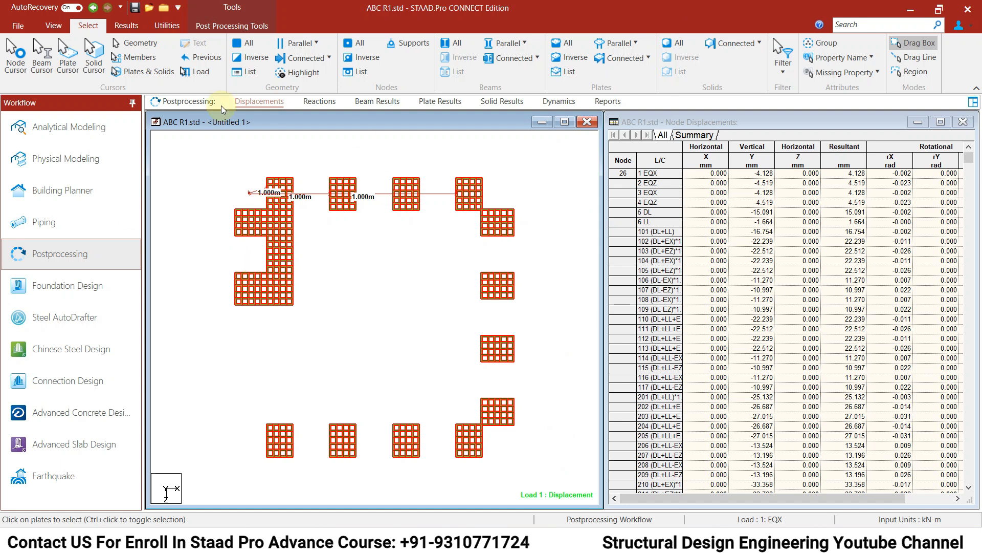
{"action": "left_click", "coordinate": [77, 127]}
{"action": "left_click", "coordinate": [95, 254]}
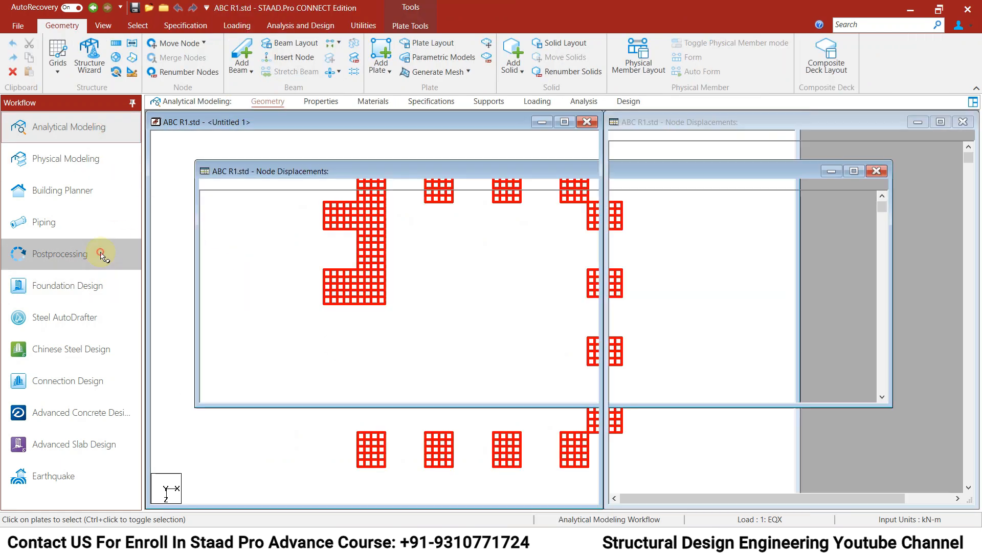
Generate a plate stresses report for the reduced selection, sorted by Shear SQX, using only load combinations from 201 onward
{"action": "left_click", "coordinate": [777, 56]}
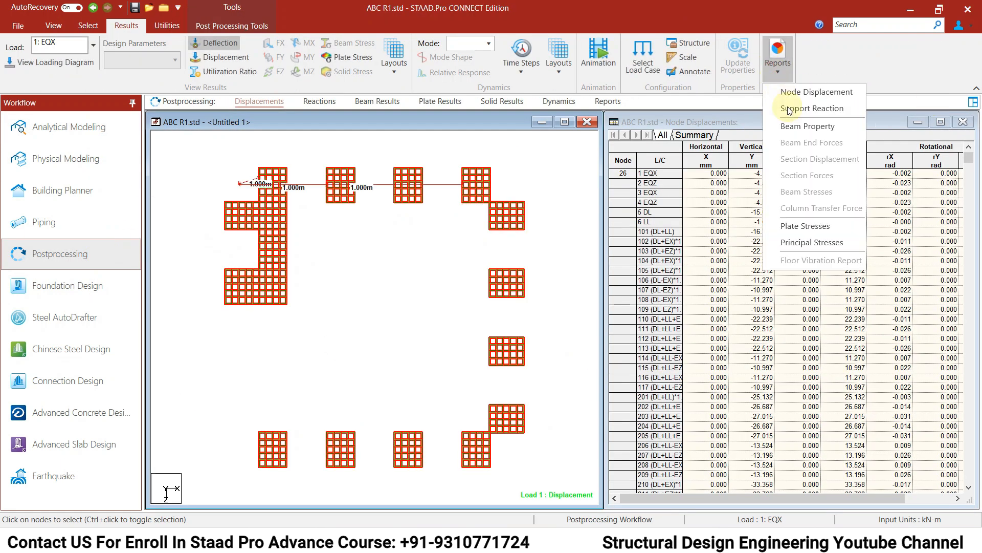
{"action": "left_click", "coordinate": [822, 226]}
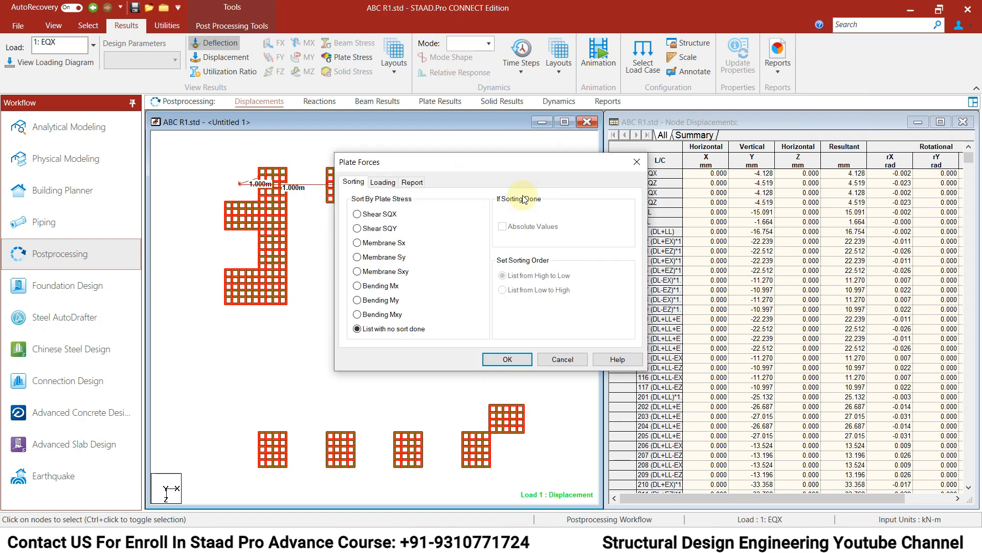
{"action": "left_click", "coordinate": [384, 182]}
{"action": "left_click", "coordinate": [492, 321]}
{"action": "left_click_drag", "start_coordinate": [469, 249], "coordinate": [436, 249]}
{"action": "left_click", "coordinate": [450, 318]}
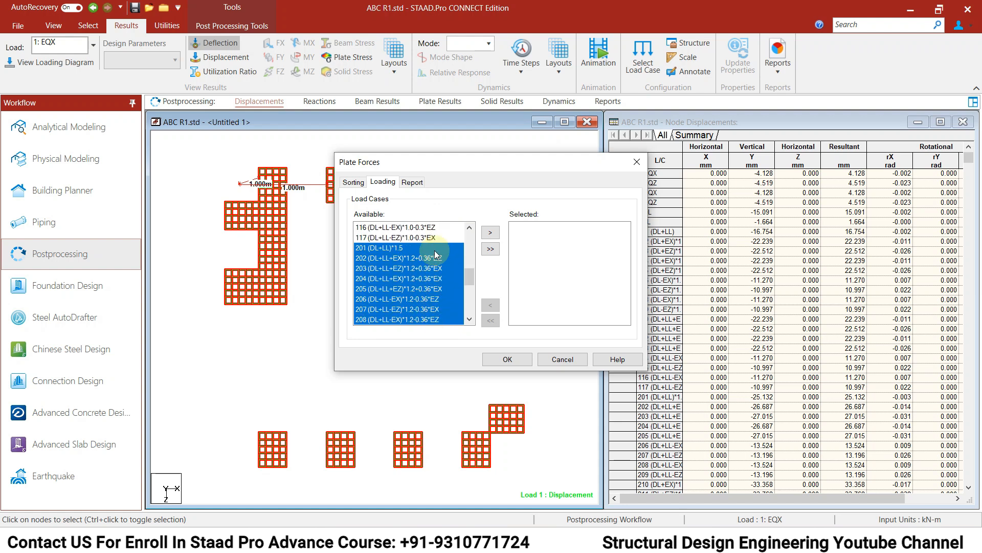
{"action": "left_click", "coordinate": [490, 232]}
{"action": "left_click", "coordinate": [507, 359]}
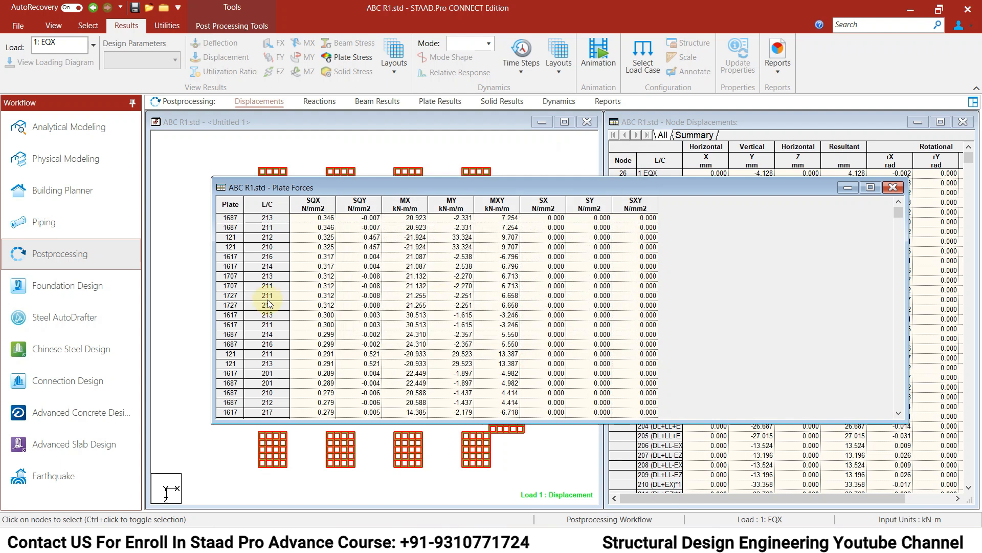
Examine the highest and lowest SQX values at both ends of the plate forces table, then close it
{"action": "left_click_drag", "start_coordinate": [450, 184], "coordinate": [393, 160]}
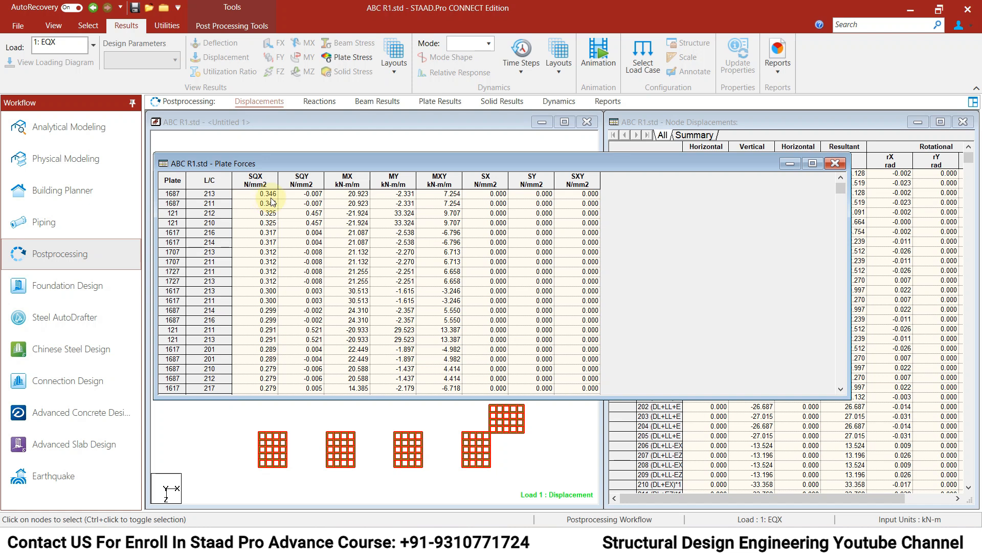
{"action": "scroll", "coordinate": [401, 278], "scroll_direction": "down", "scroll_amount": 2}
{"action": "left_click_drag", "start_coordinate": [840, 196], "coordinate": [849, 381]}
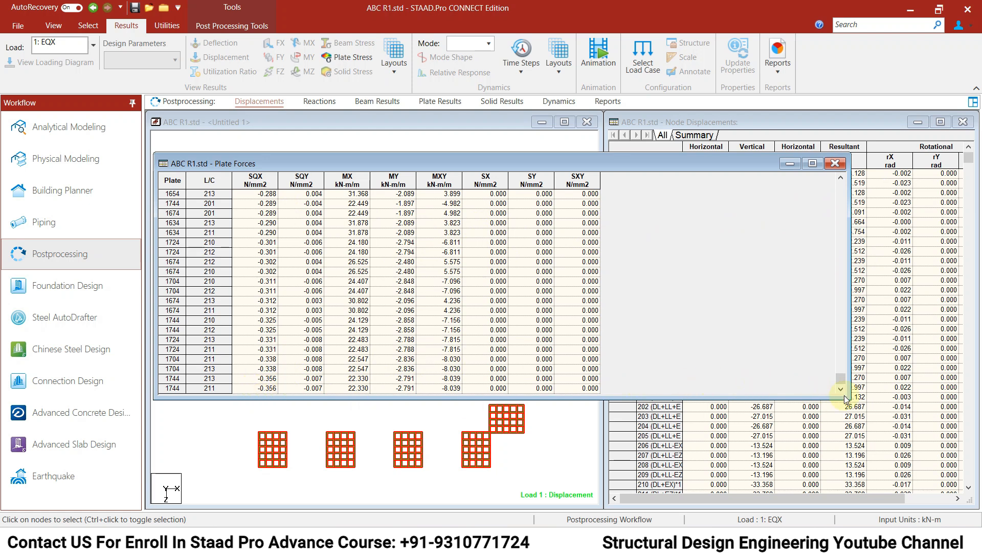
{"action": "left_click_drag", "start_coordinate": [843, 383], "coordinate": [839, 183]}
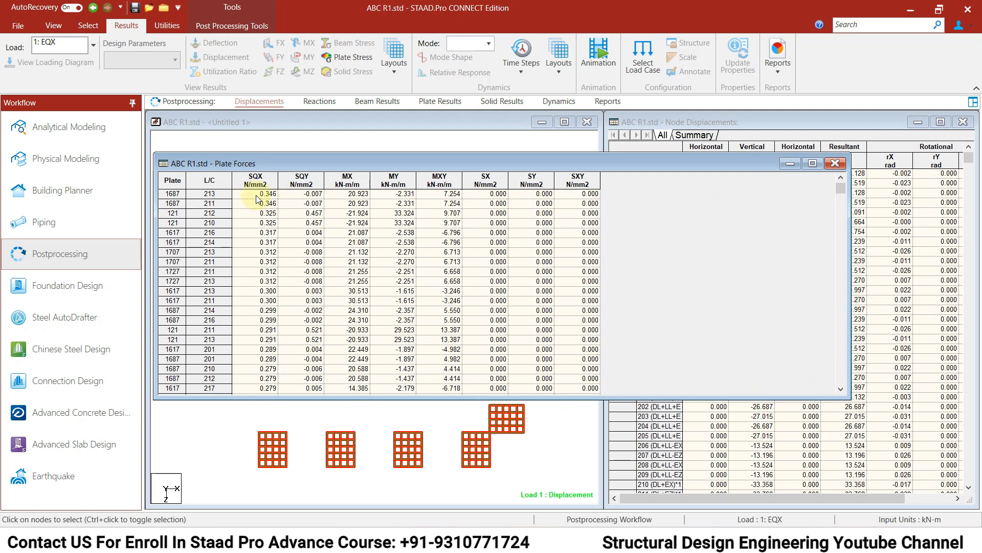
{"action": "left_click_drag", "start_coordinate": [840, 195], "coordinate": [849, 379]}
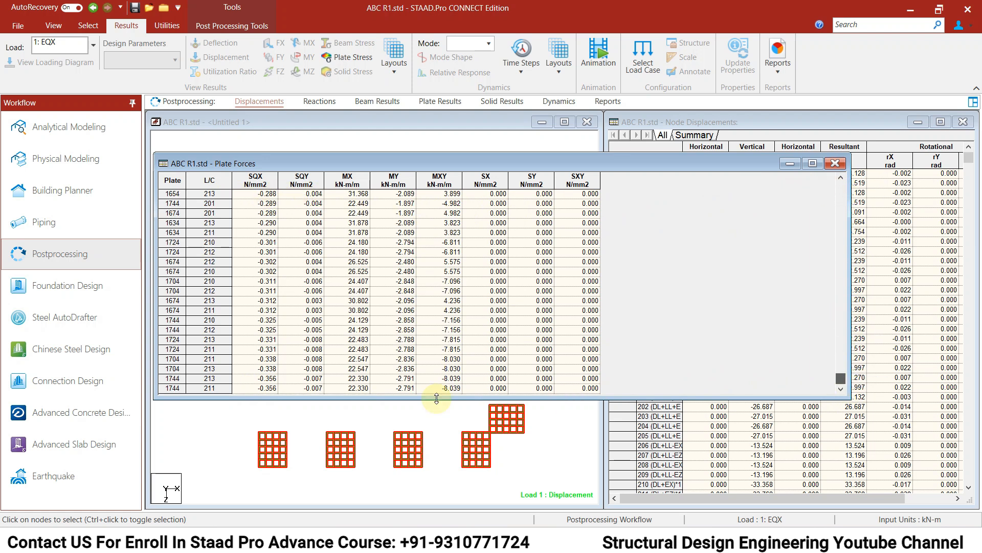
{"action": "left_click", "coordinate": [835, 163]}
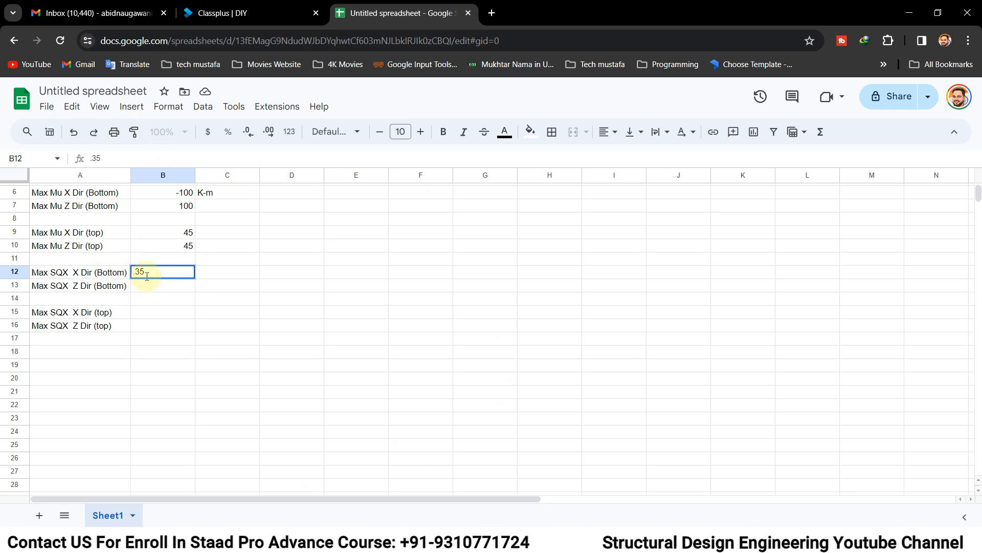
In Google Sheets, record 0.35 as Max SQX X Dir for both the bottom (B12) and the top (B15)
{"action": "left_click", "coordinate": [151, 313]}
{"action": "key", "text": "Return"}
{"action": "type", "text": ".35"}
{"action": "key", "text": "Return"}
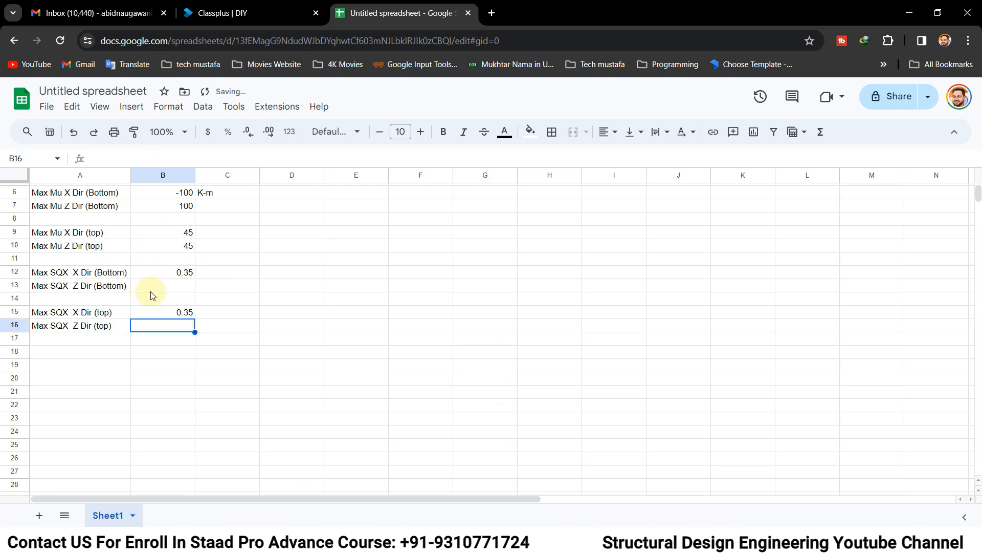
{"action": "left_click", "coordinate": [157, 272]}
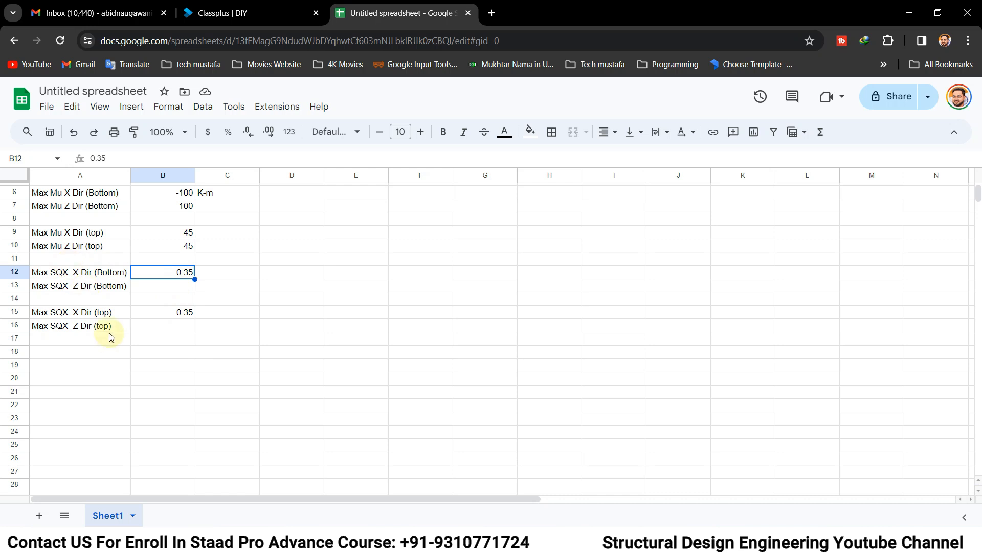
{"action": "left_click", "coordinate": [89, 284]}
{"action": "left_click", "coordinate": [87, 324]}
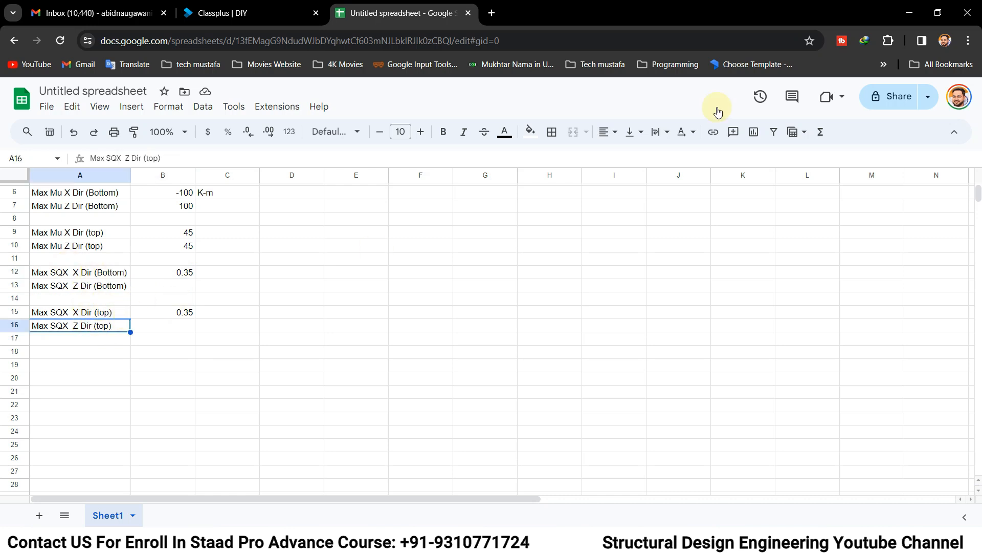
Switch to STAAD.Pro and reload the postprocessing results for the reduced plate view through Analytical Modeling
{"action": "left_click", "coordinate": [909, 13]}
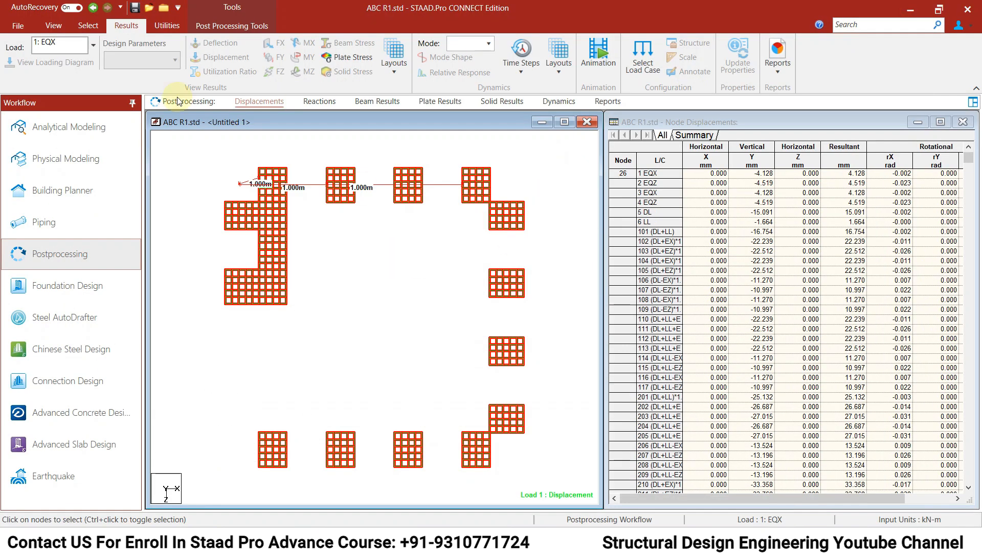
{"action": "left_click", "coordinate": [57, 126]}
{"action": "left_click", "coordinate": [91, 254]}
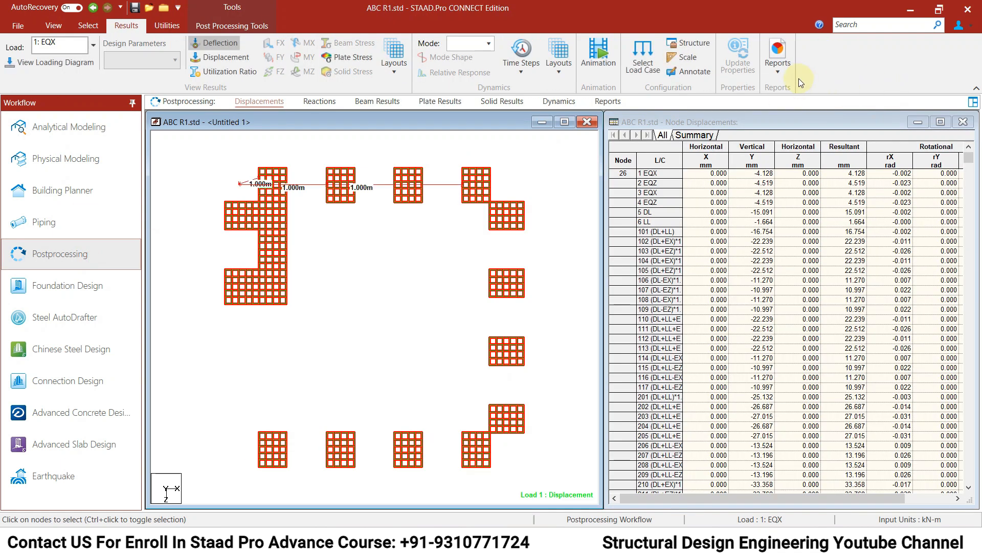
Generate a plate stresses report for the reduced selection, sorted by Shear SQY, using only load combinations from 201 onward
{"action": "left_click", "coordinate": [780, 69]}
{"action": "left_click", "coordinate": [807, 225]}
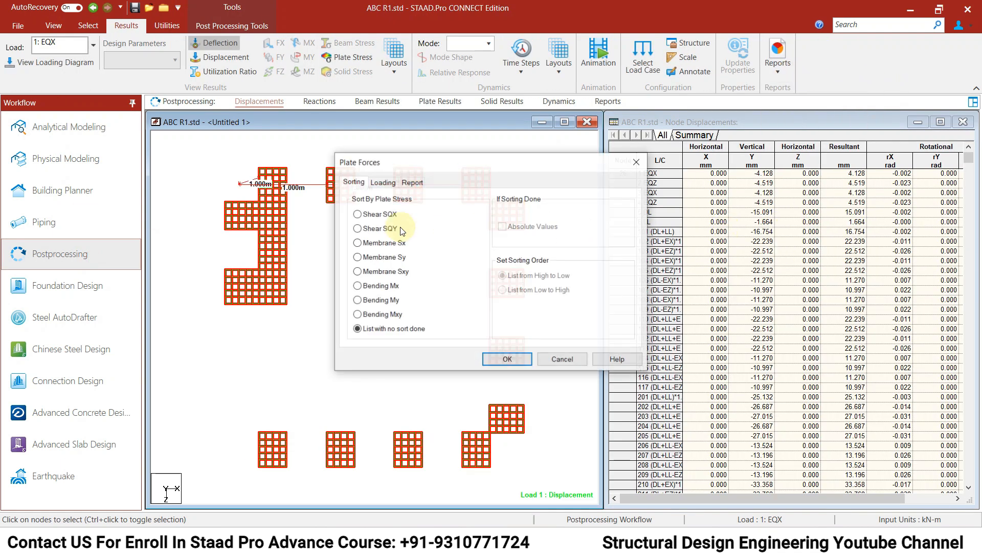
{"action": "left_click", "coordinate": [385, 228]}
{"action": "left_click", "coordinate": [383, 182]}
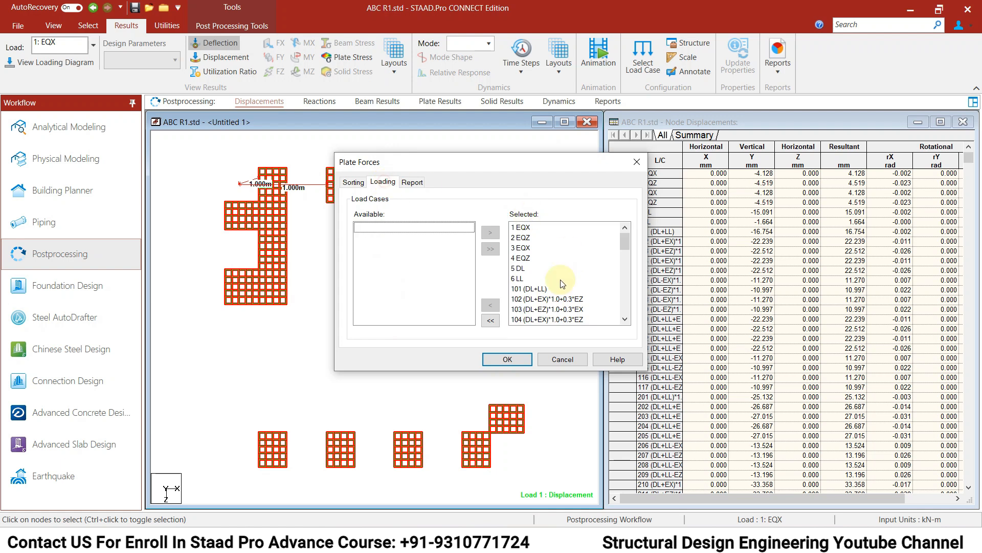
{"action": "left_click", "coordinate": [490, 320]}
{"action": "scroll", "coordinate": [470, 302], "scroll_direction": "down", "scroll_amount": 9}
{"action": "left_click_drag", "start_coordinate": [467, 298], "coordinate": [462, 321]}
{"action": "left_click", "coordinate": [442, 319]}
{"action": "scroll", "coordinate": [438, 303], "scroll_direction": "up", "scroll_amount": 3}
{"action": "scroll", "coordinate": [425, 287], "scroll_direction": "up", "scroll_amount": 3}
{"action": "left_click_drag", "start_coordinate": [397, 251], "coordinate": [409, 361]}
{"action": "left_click", "coordinate": [490, 233]}
{"action": "left_click", "coordinate": [507, 359]}
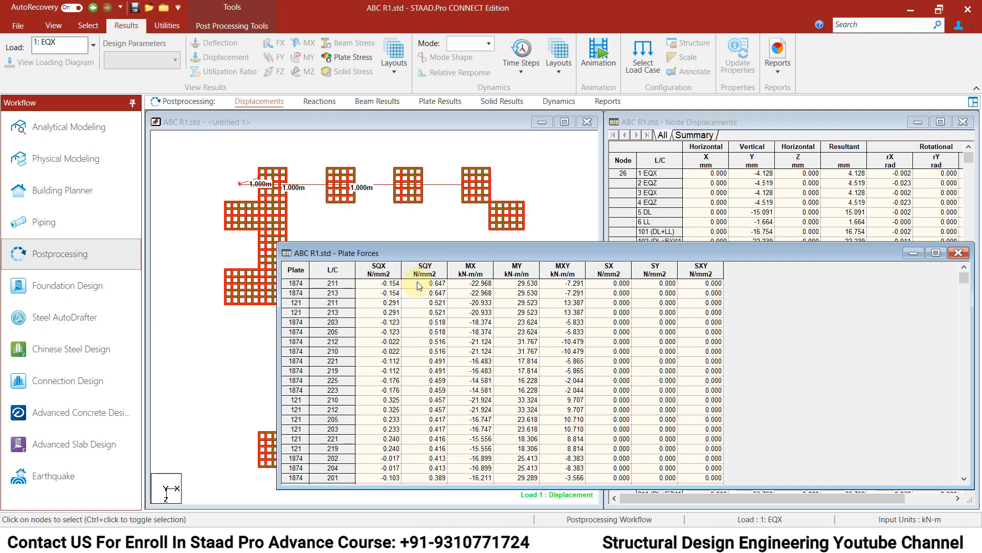
Examine the highest and lowest SQY values at both ends of the plate forces table, then minimize it
{"action": "left_click_drag", "start_coordinate": [969, 280], "coordinate": [965, 468]}
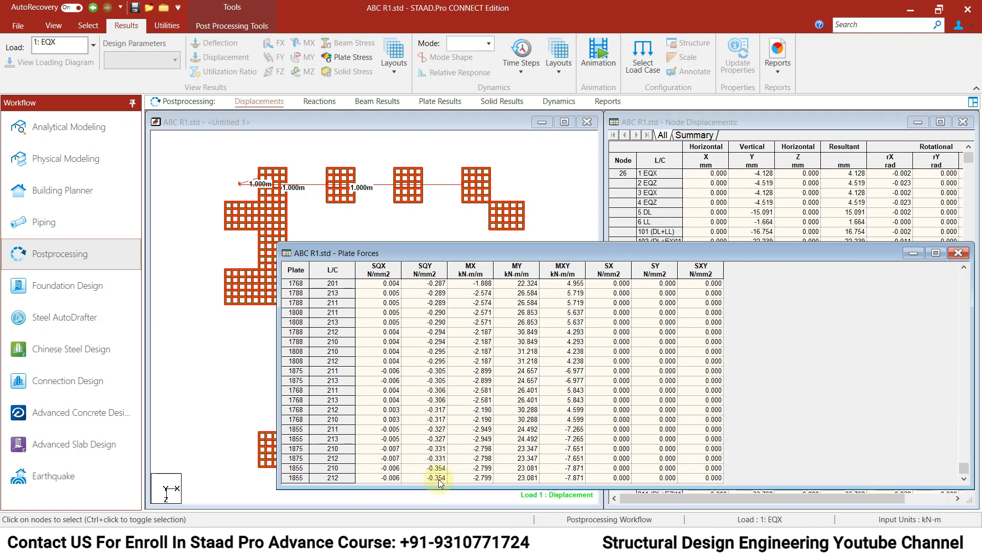
{"action": "left_click", "coordinate": [914, 253]}
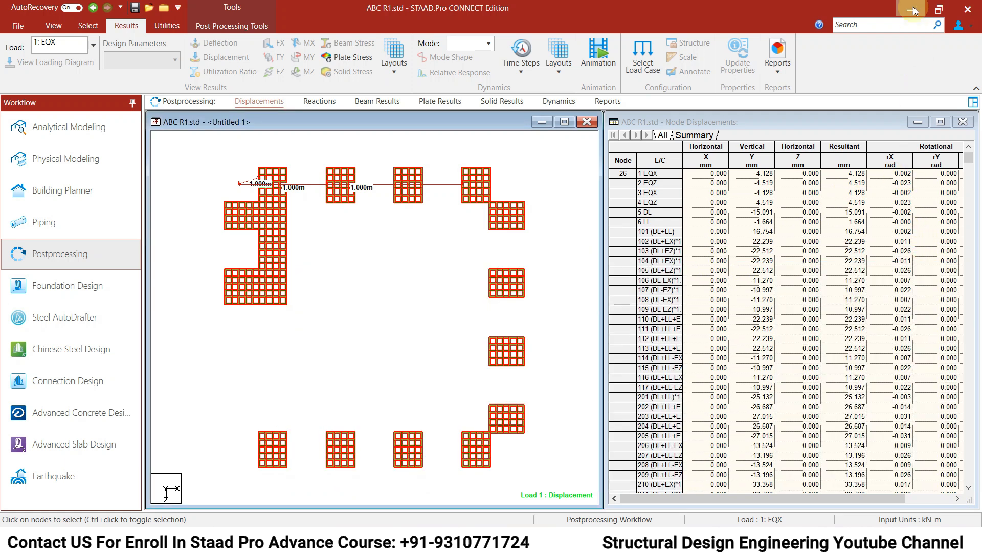
Switch to Google Sheets and record the Z Dir shear as 0.64 for the top (B16) and 0.35 for the bottom (B13)
{"action": "left_click", "coordinate": [914, 11]}
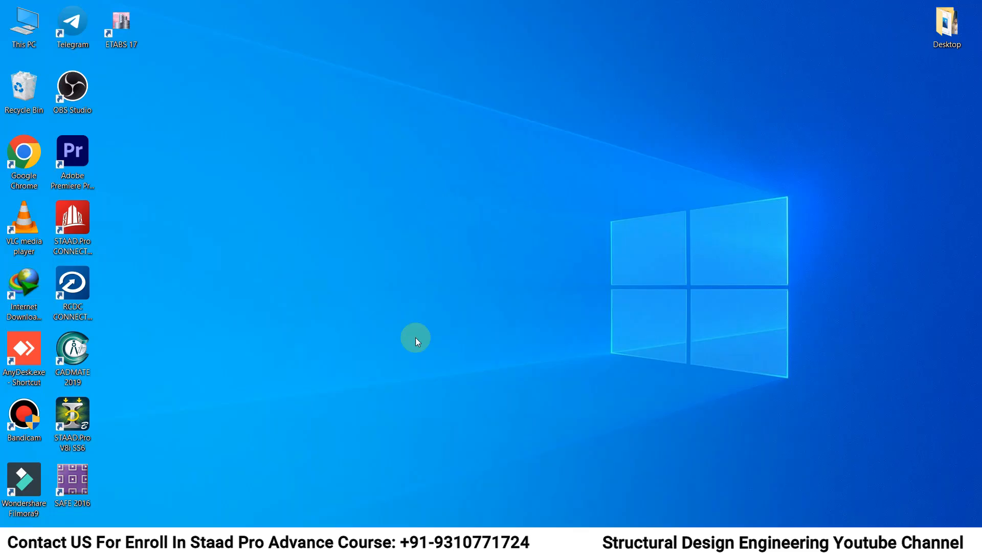
{"action": "left_click", "coordinate": [407, 527]}
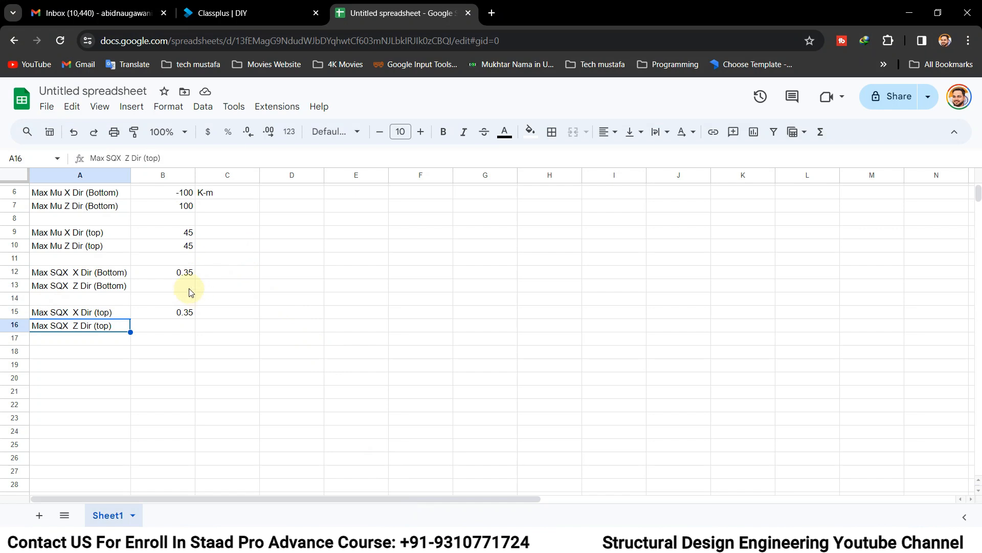
{"action": "double_click", "coordinate": [180, 325]}
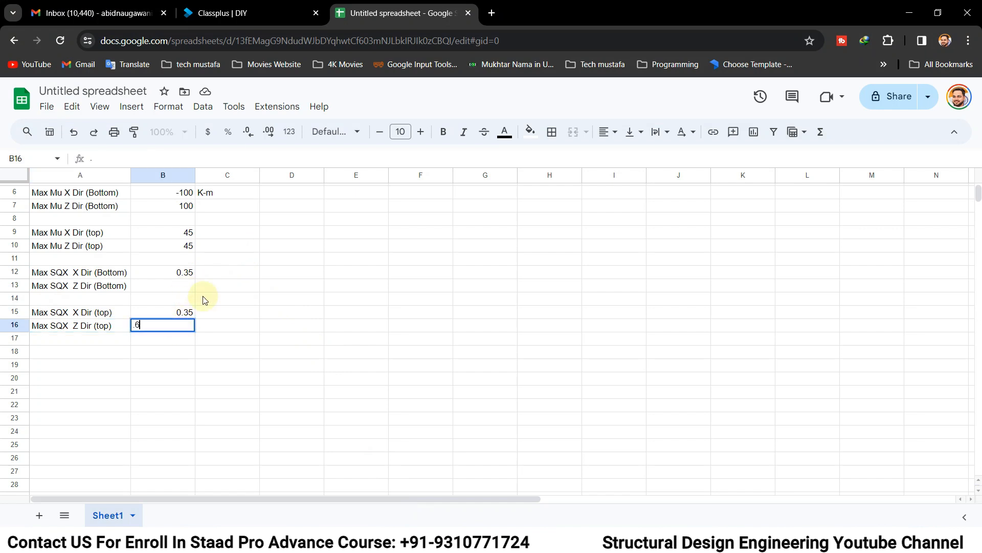
{"action": "key", "text": "Return"}
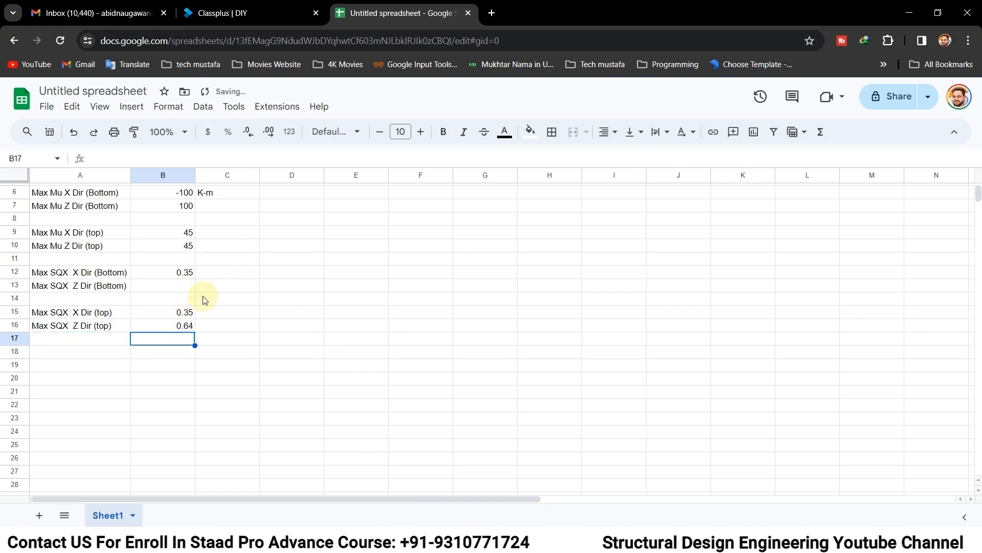
{"action": "left_click", "coordinate": [194, 290]}
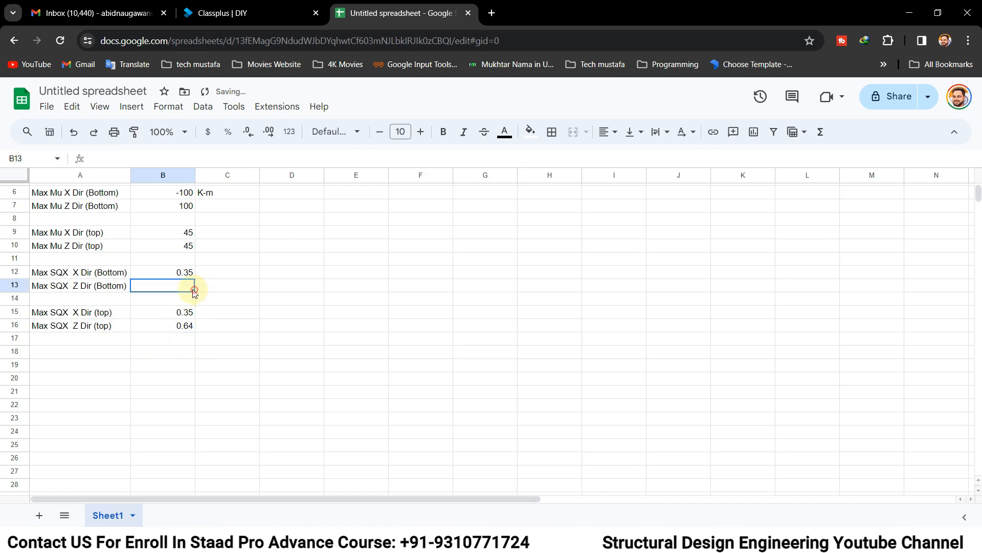
{"action": "type", "text": ".35"}
{"action": "key", "text": "Return"}
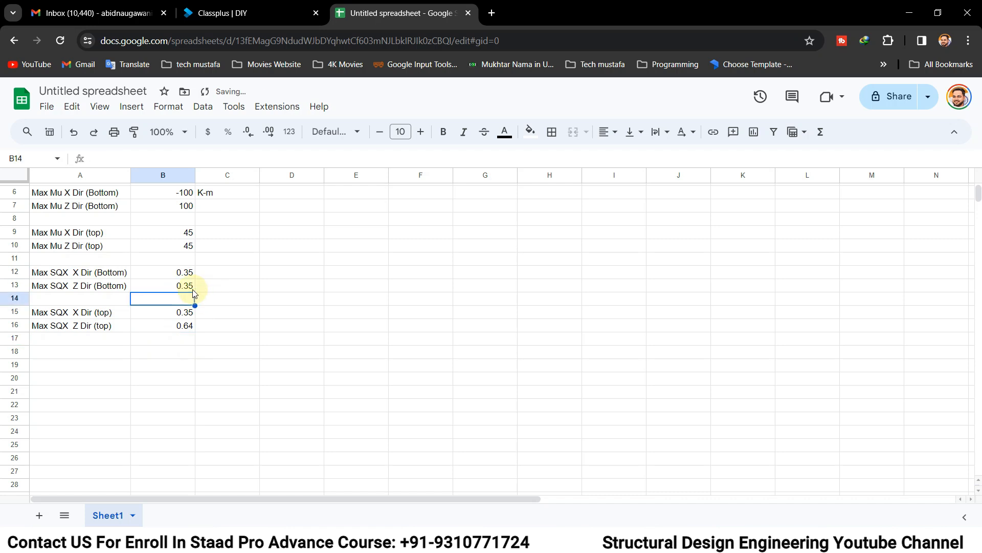
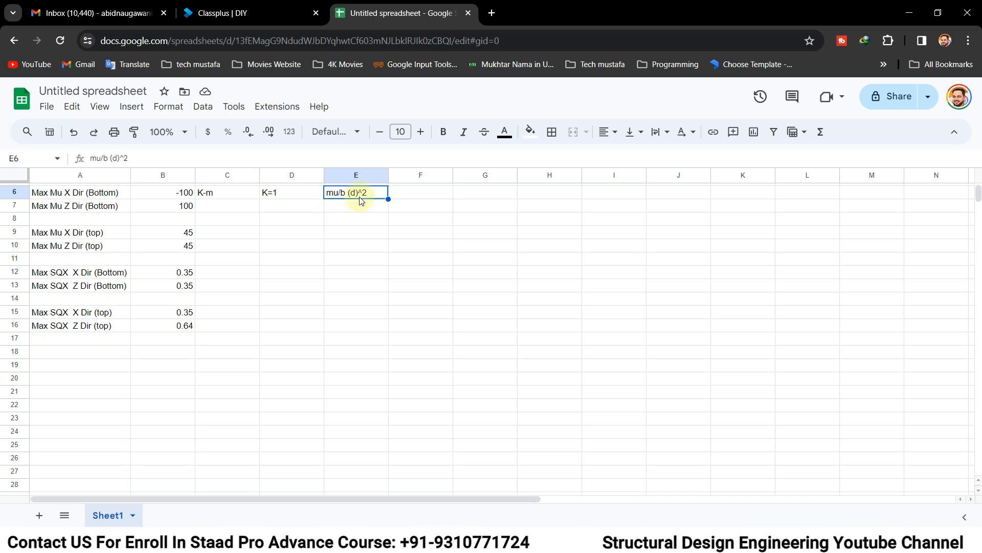
Begin a formula in F6, beside mu/b (d)^2, with the bracketed moment (100*10^6) followed by a division sign
{"action": "left_click", "coordinate": [285, 193]}
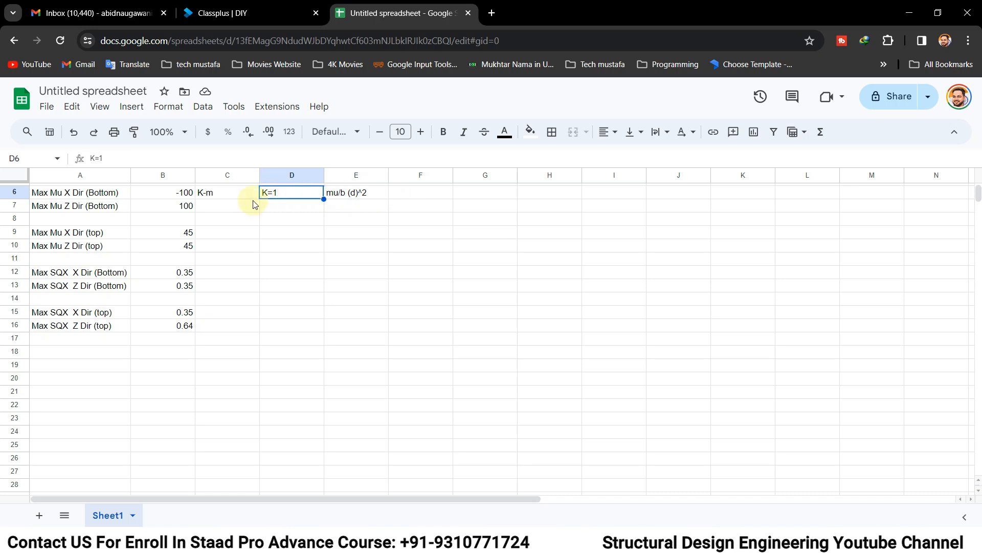
{"action": "left_click", "coordinate": [397, 197]}
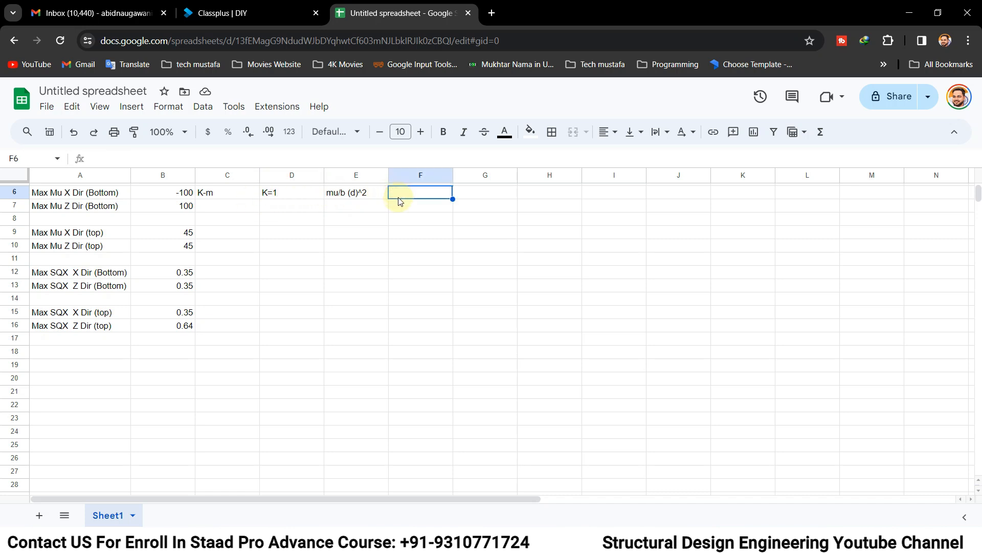
{"action": "type", "text": "+"}
{"action": "key", "text": "BackSpace"}
{"action": "type", "text": "="}
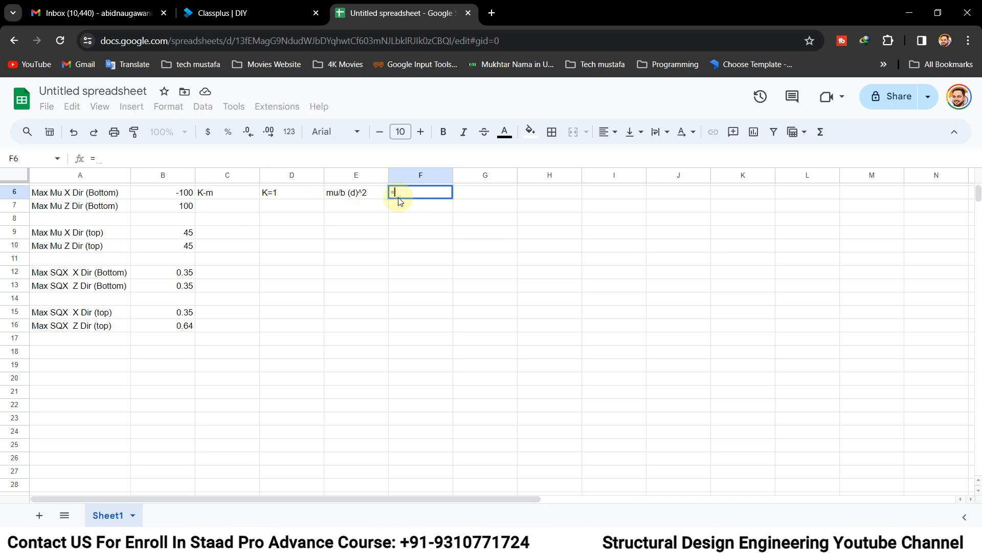
{"action": "type", "text": "100"}
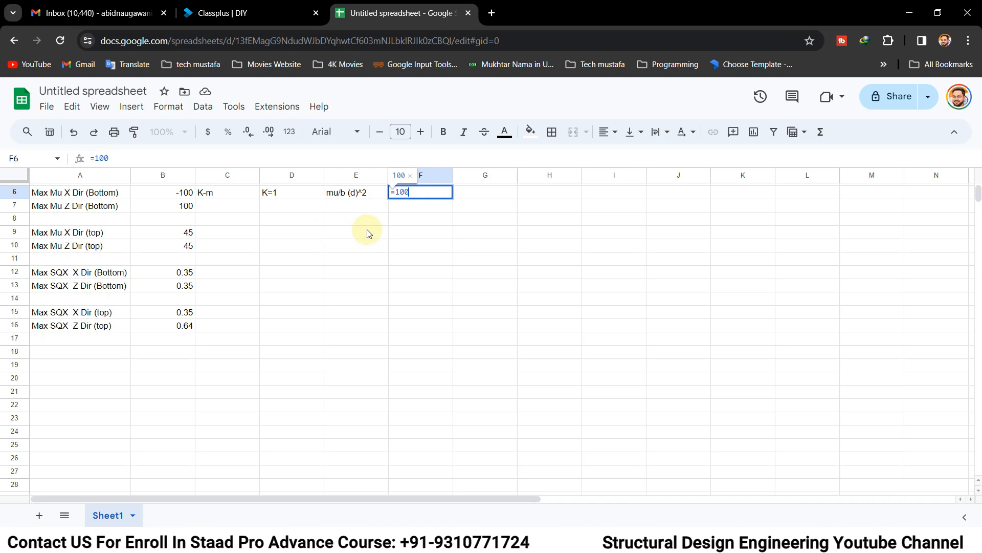
{"action": "type", "text": "*"}
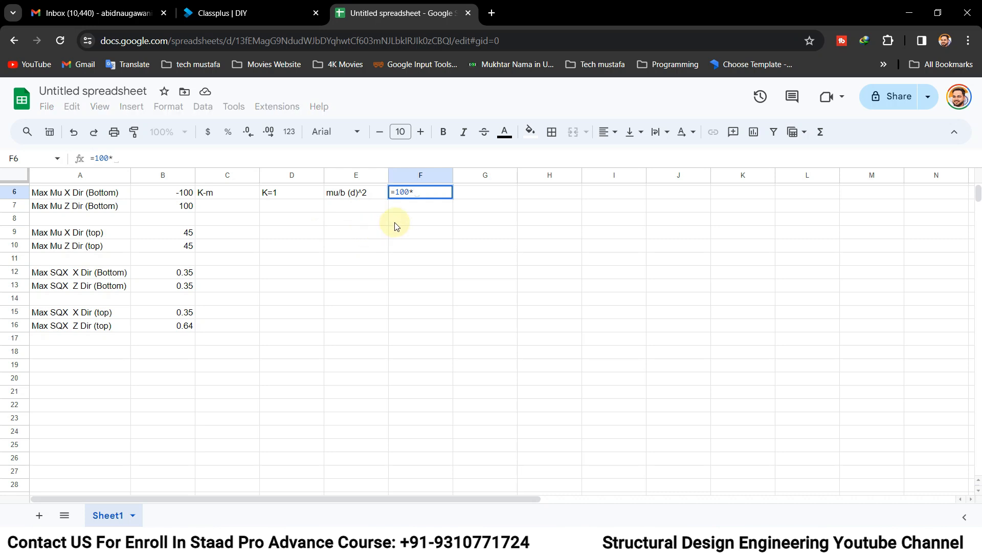
{"action": "type", "text": "10"}
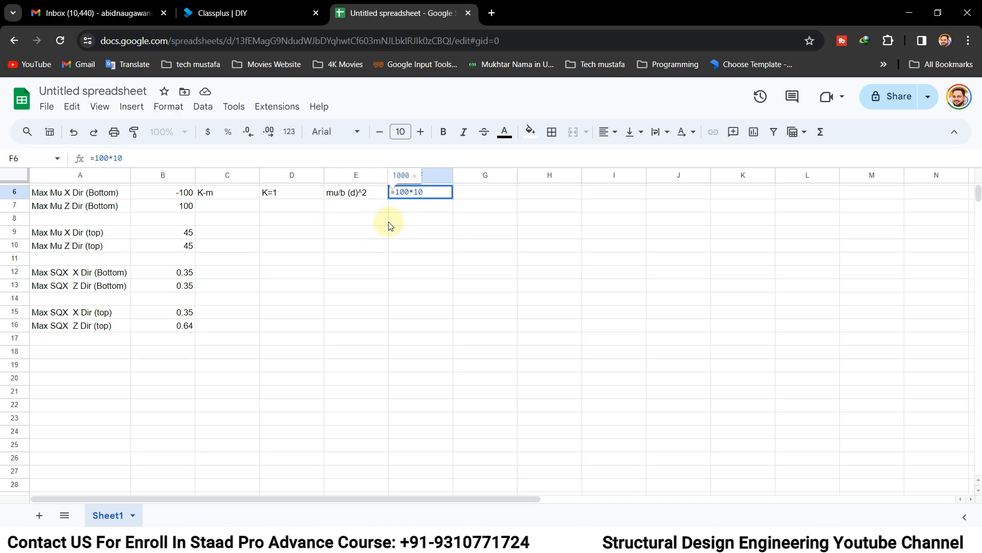
{"action": "type", "text": "^"}
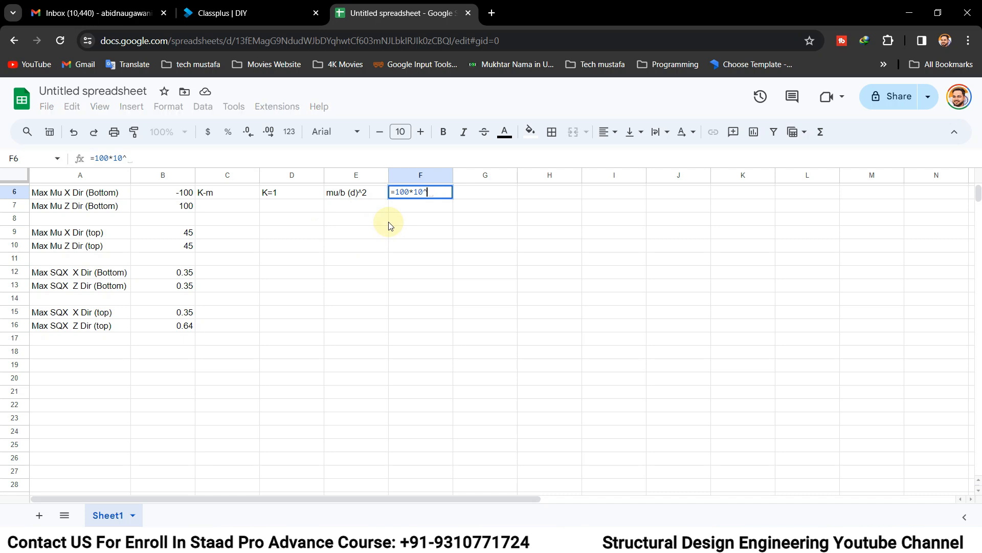
{"action": "type", "text": "6"}
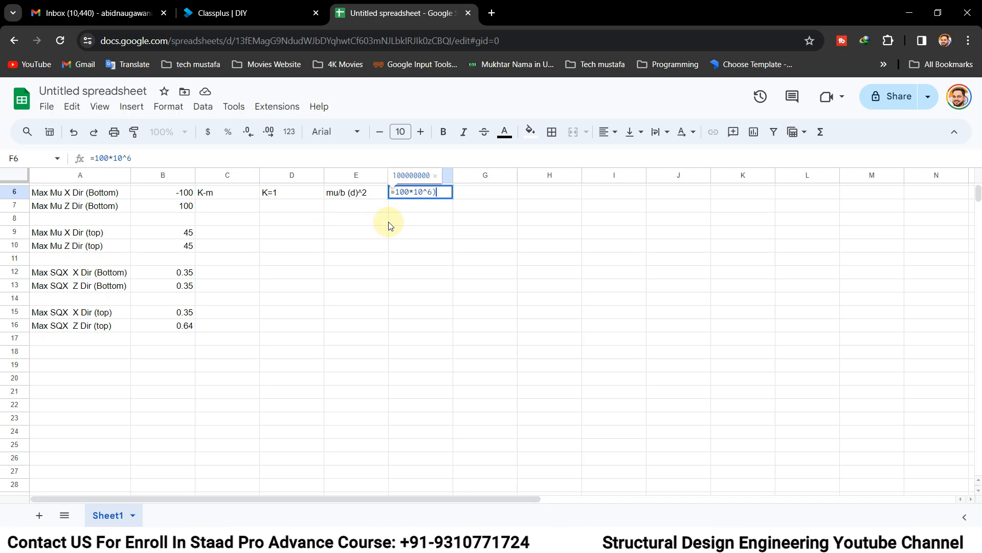
{"action": "type", "text": ")"}
{"action": "left_click", "coordinate": [396, 193]}
{"action": "type", "text": "("}
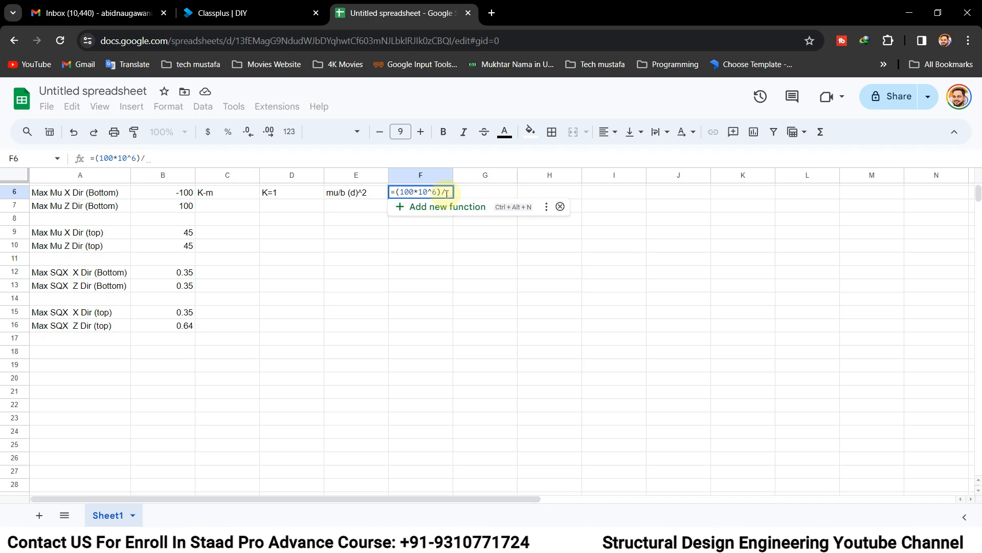
Complete the F6 formula as =(100*10^6)/1000*(1030*1030)
{"action": "type", "text": "1000"}
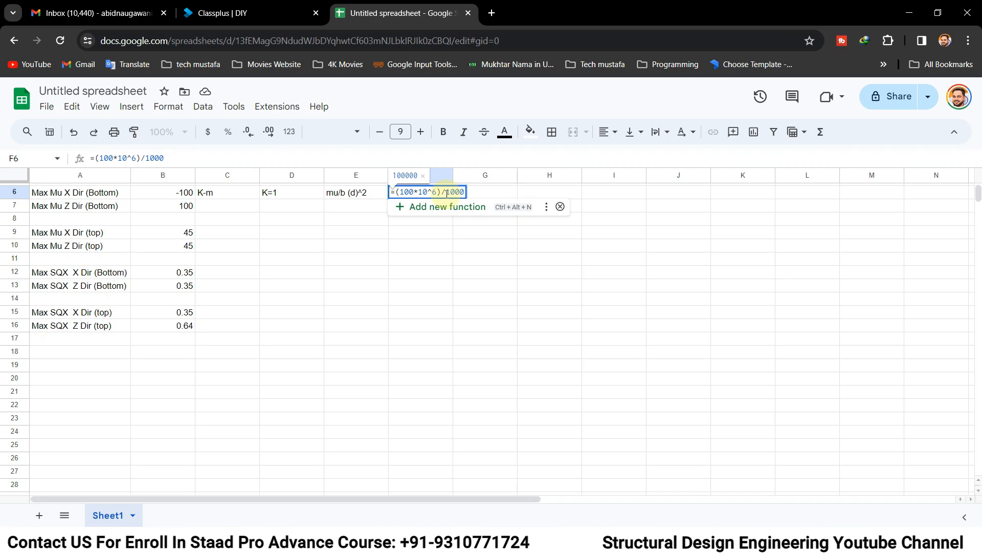
{"action": "type", "text": "*"}
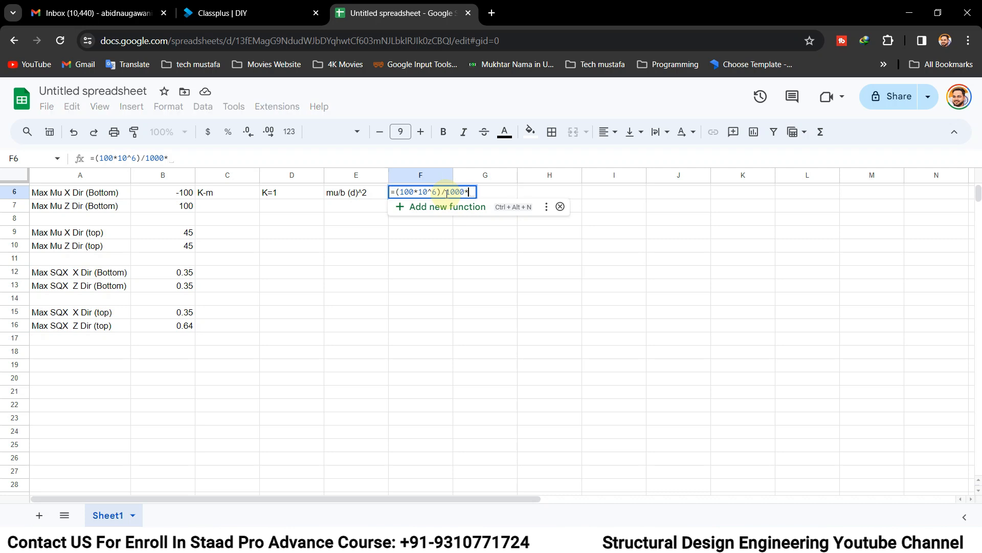
{"action": "type", "text": "(1030"}
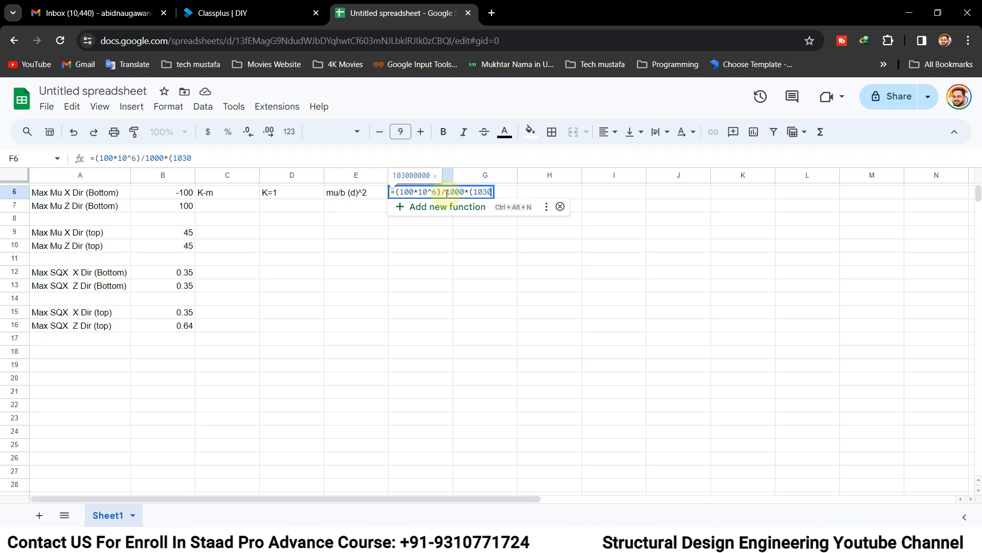
{"action": "type", "text": "*10"}
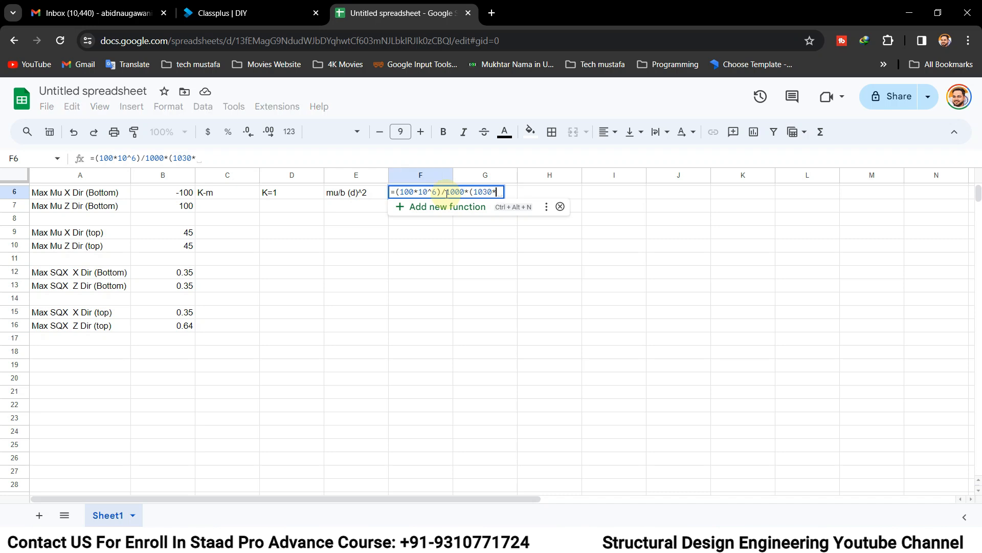
{"action": "type", "text": "30"}
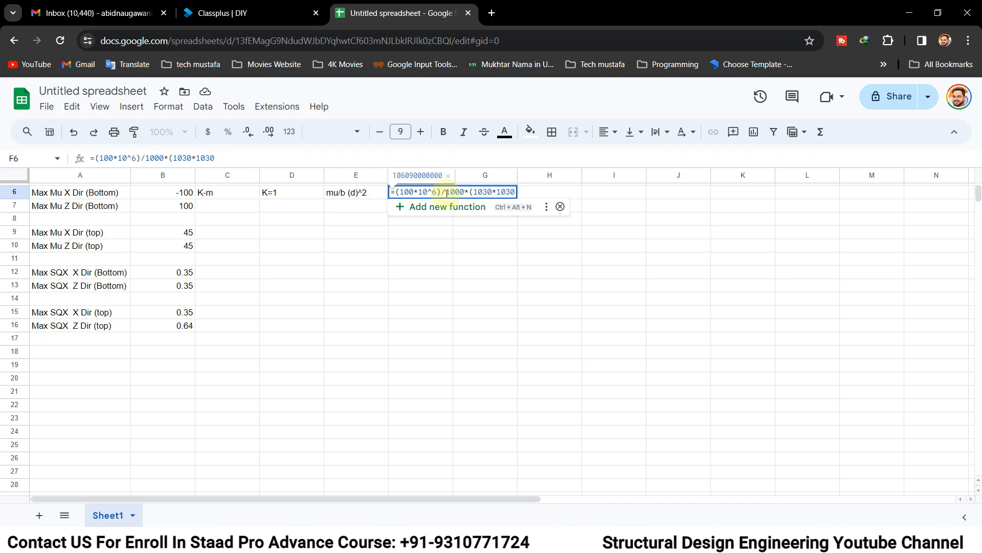
{"action": "type", "text": ")"}
{"action": "key", "text": "Return"}
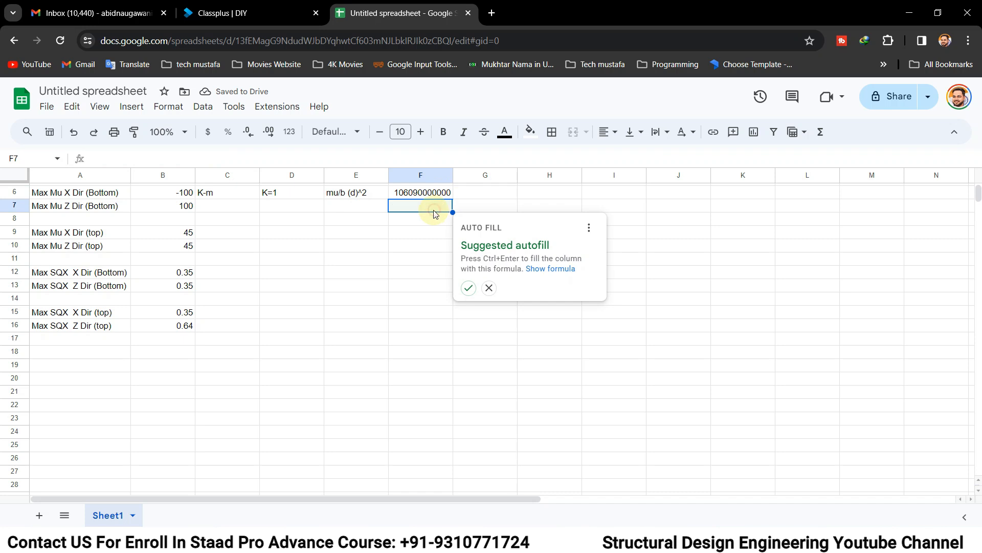
Examine the mu/b (d)^2 formula in cell F6 and compare it with the K value in cell D6
{"action": "left_click", "coordinate": [424, 196]}
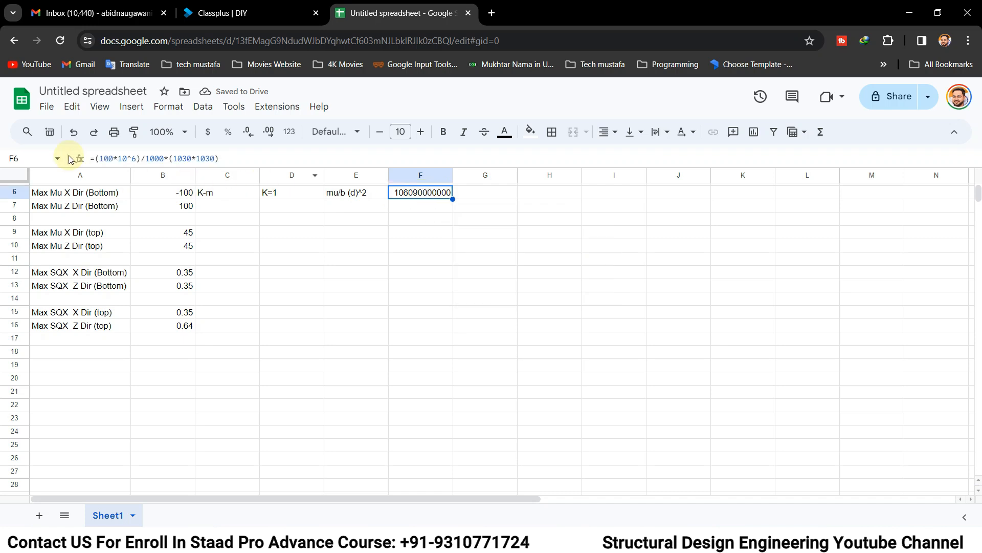
{"action": "double_click", "coordinate": [409, 192]}
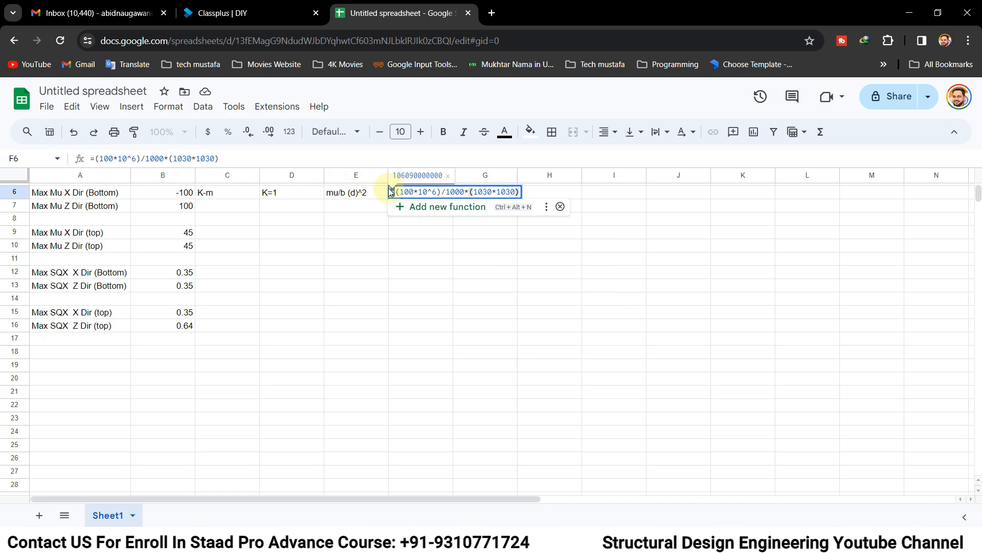
{"action": "left_click", "coordinate": [399, 192]}
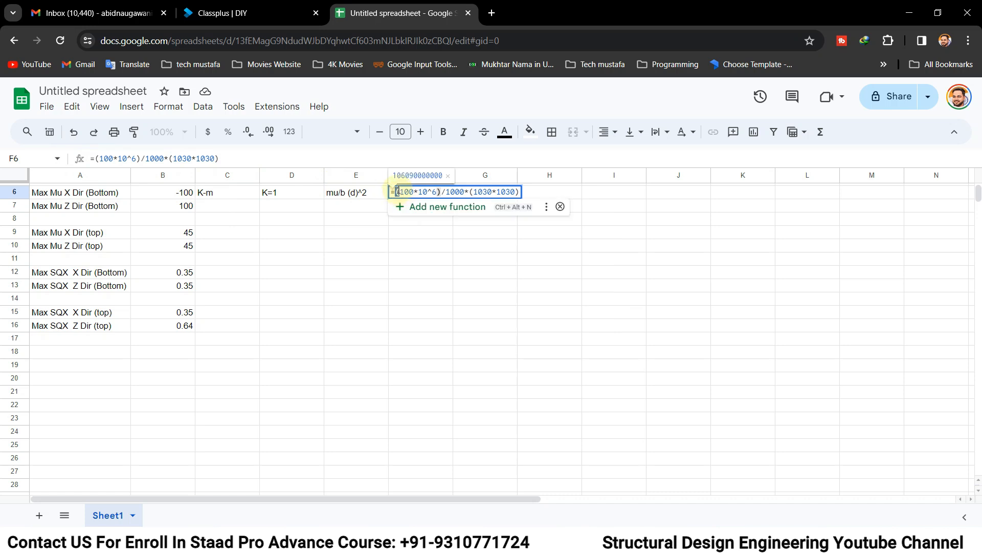
{"action": "left_click_drag", "start_coordinate": [402, 191], "coordinate": [512, 203]}
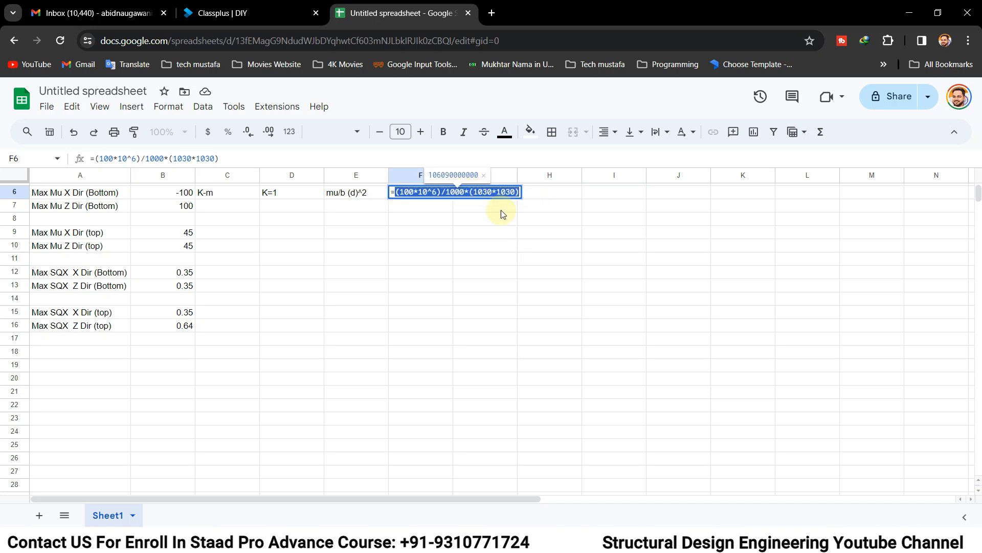
{"action": "key", "text": "Return"}
{"action": "left_click", "coordinate": [466, 219]}
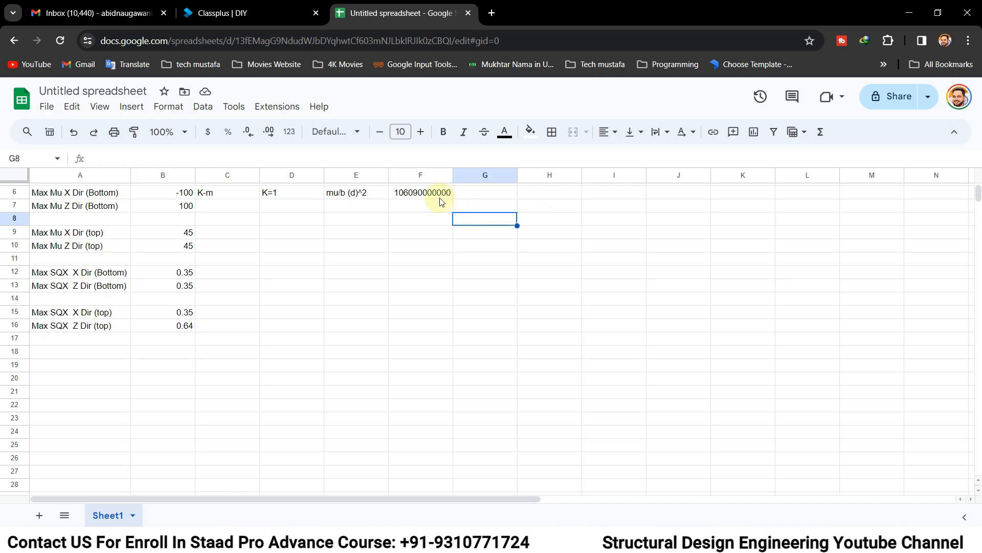
{"action": "left_click", "coordinate": [412, 195]}
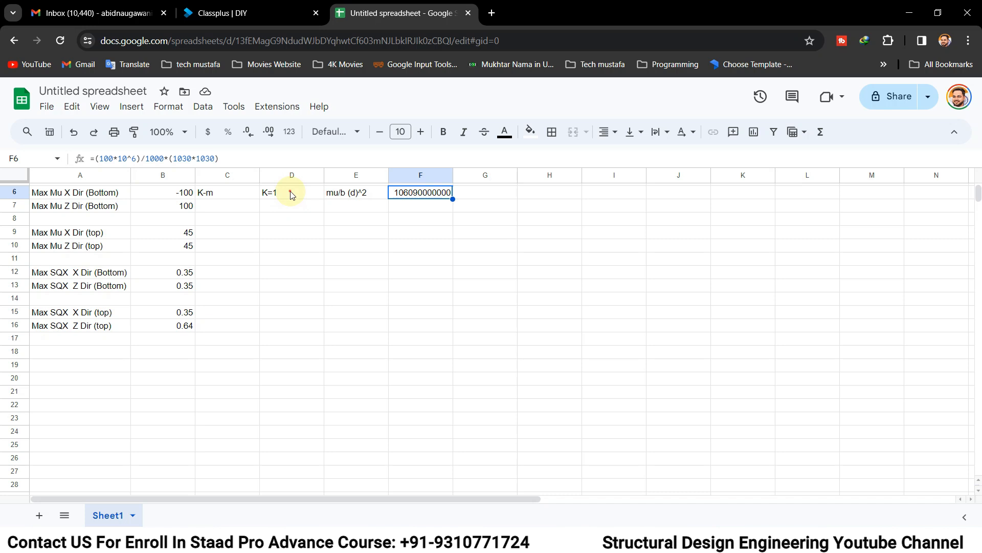
{"action": "left_click", "coordinate": [290, 194]}
{"action": "left_click", "coordinate": [417, 193]}
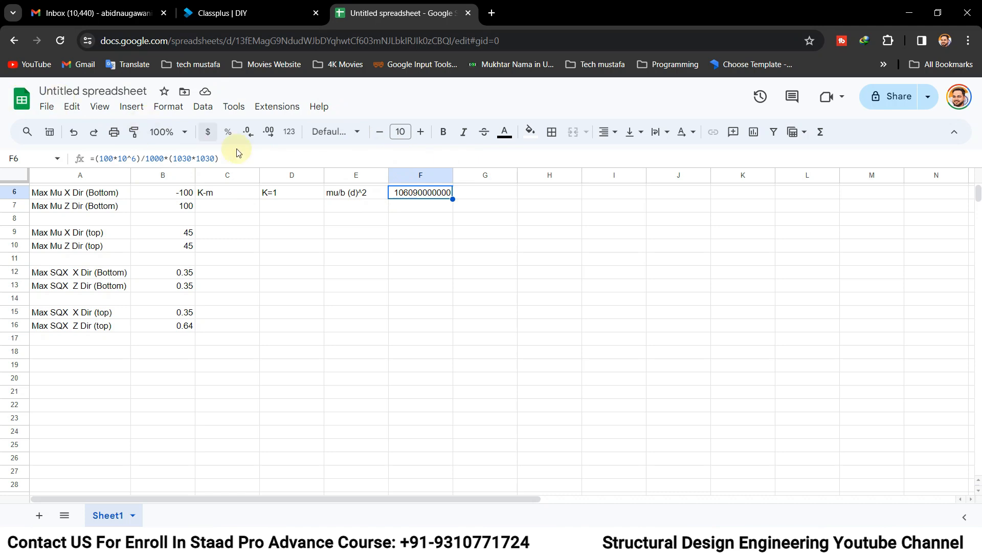
Clear the mu/b (d)^2 formula from cell F6
{"action": "left_click", "coordinate": [412, 205]}
{"action": "left_click", "coordinate": [409, 195]}
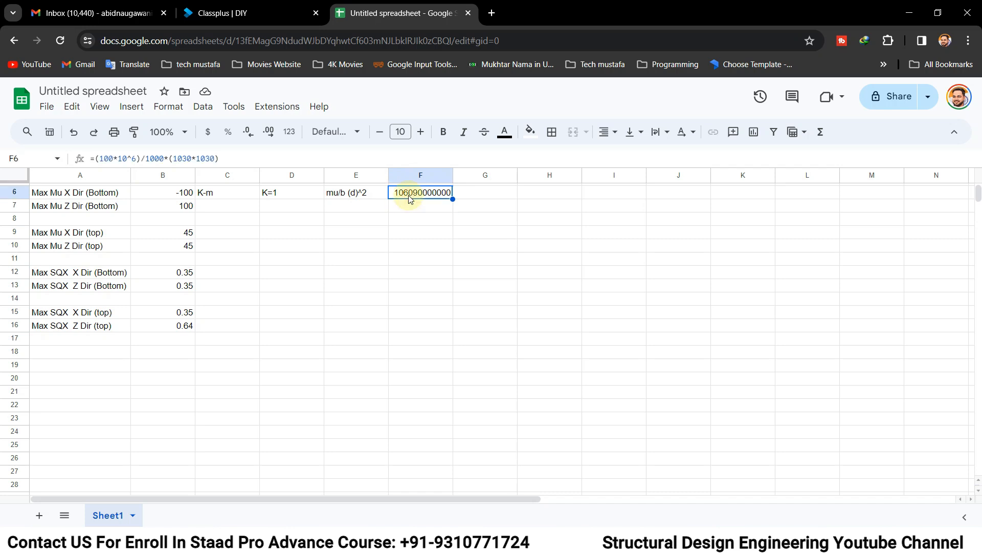
{"action": "key", "text": "Delete"}
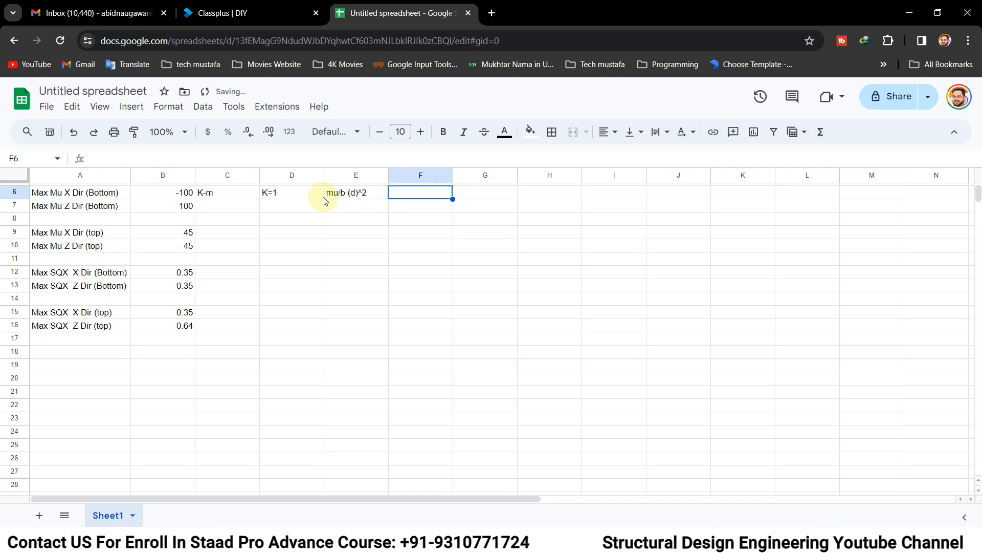
Switch to SP16.pdf in Microsoft Edge and locate Table 3, the flexure reinforcement percentages for fck = 25 N/mm²
{"action": "left_click", "coordinate": [290, 199]}
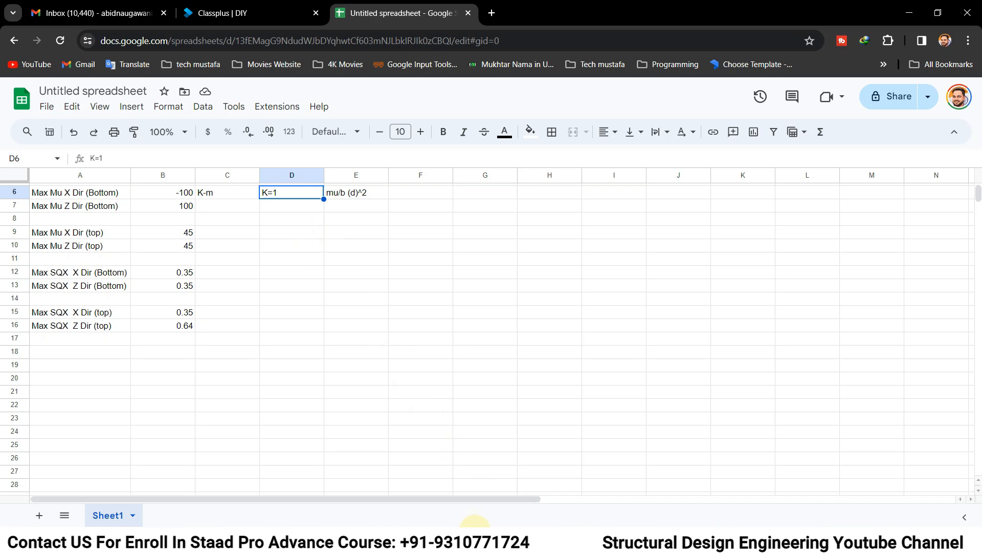
{"action": "left_click", "coordinate": [510, 505]}
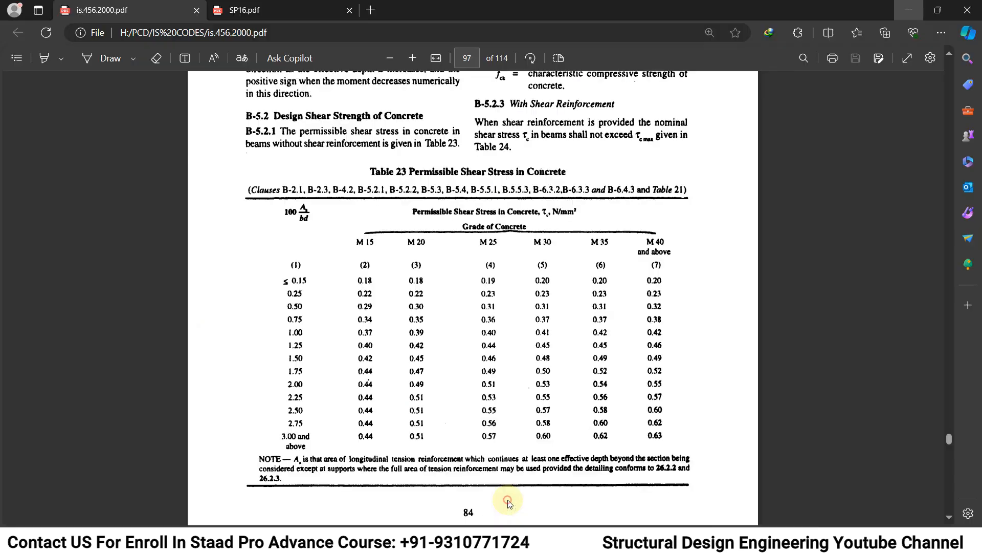
{"action": "left_click", "coordinate": [286, 11]}
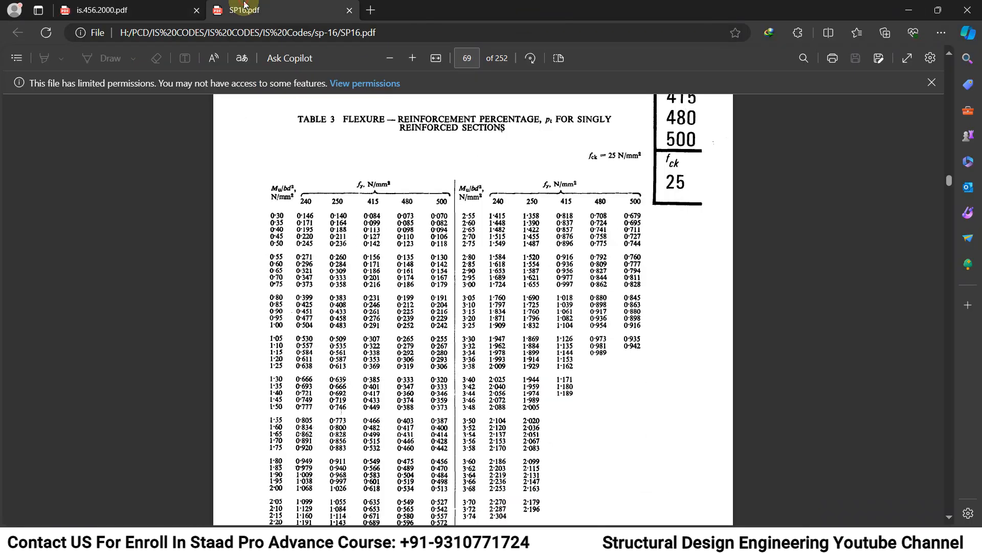
{"action": "scroll", "coordinate": [577, 165], "scroll_direction": "down", "scroll_amount": 8}
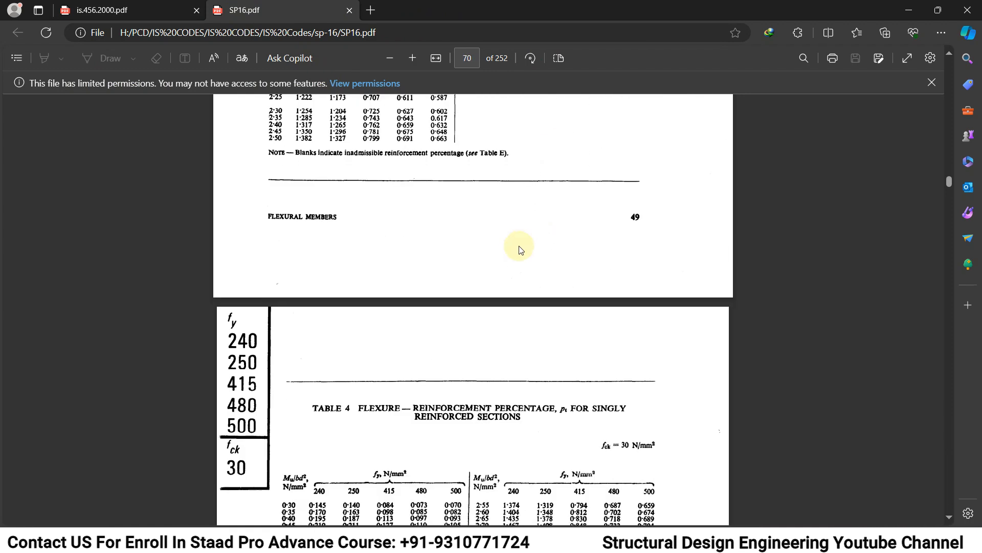
{"action": "scroll", "coordinate": [571, 237], "scroll_direction": "up", "scroll_amount": 10}
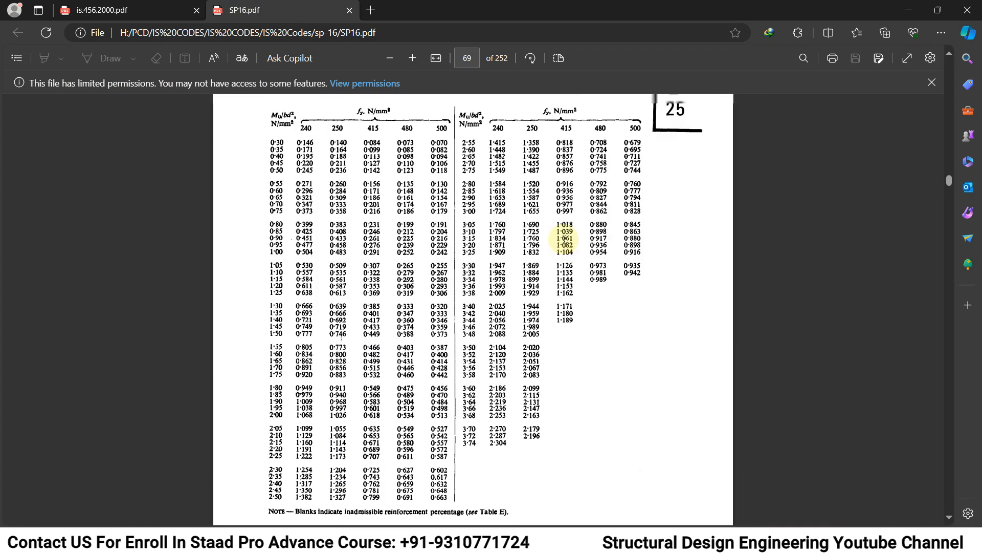
{"action": "left_click_drag", "start_coordinate": [587, 152], "coordinate": [626, 156]}
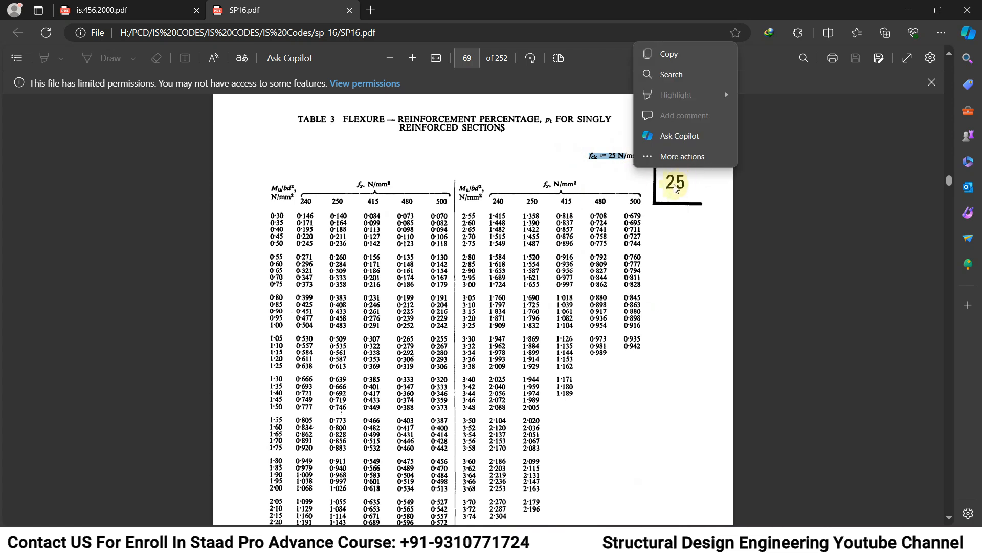
{"action": "left_click_drag", "start_coordinate": [667, 182], "coordinate": [692, 182]}
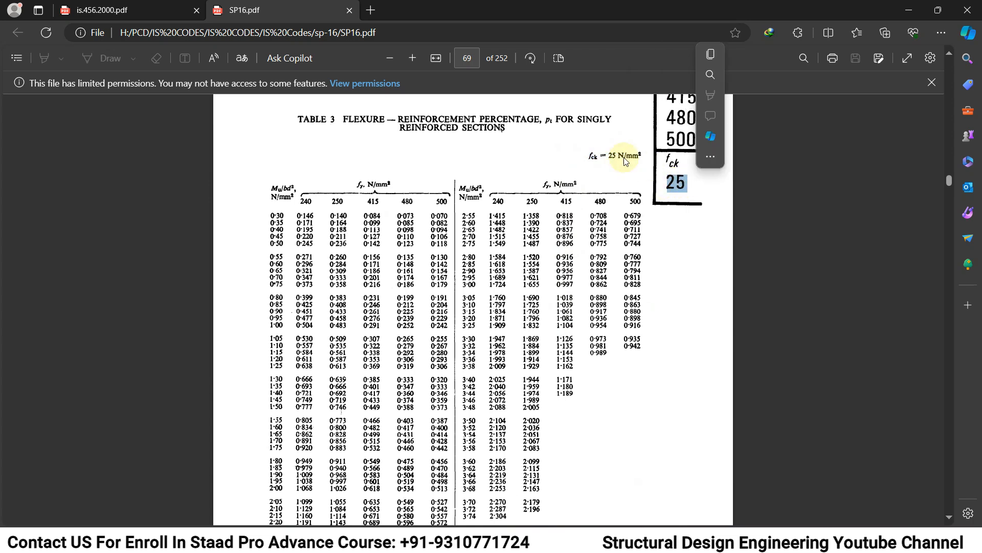
{"action": "left_click_drag", "start_coordinate": [594, 154], "coordinate": [626, 153]}
Compare the concrete grades covered by the neighbouring SP16 flexure tables, then return to Table 3 for fck = 25 N/mm²
{"action": "scroll", "coordinate": [592, 213], "scroll_direction": "up", "scroll_amount": 15}
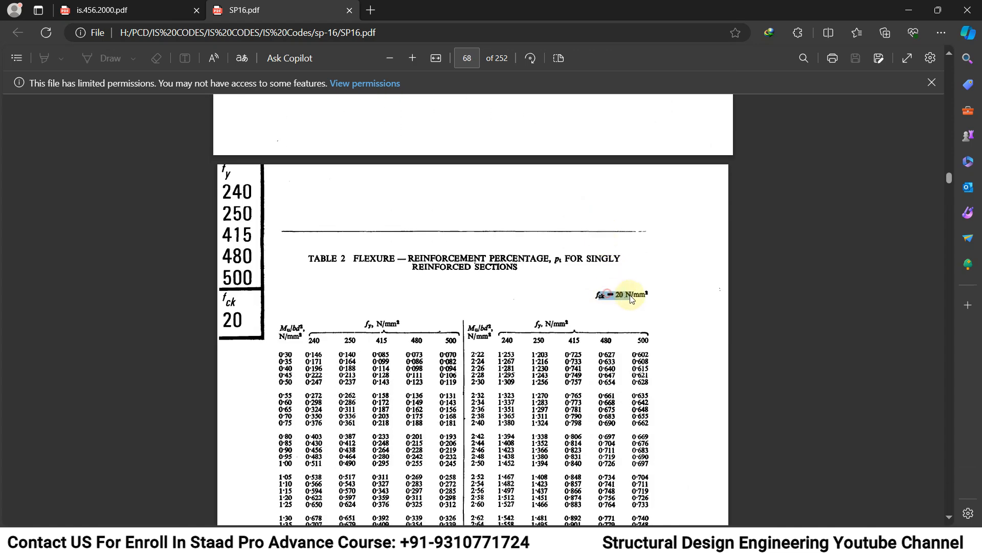
{"action": "scroll", "coordinate": [628, 290], "scroll_direction": "up", "scroll_amount": 12}
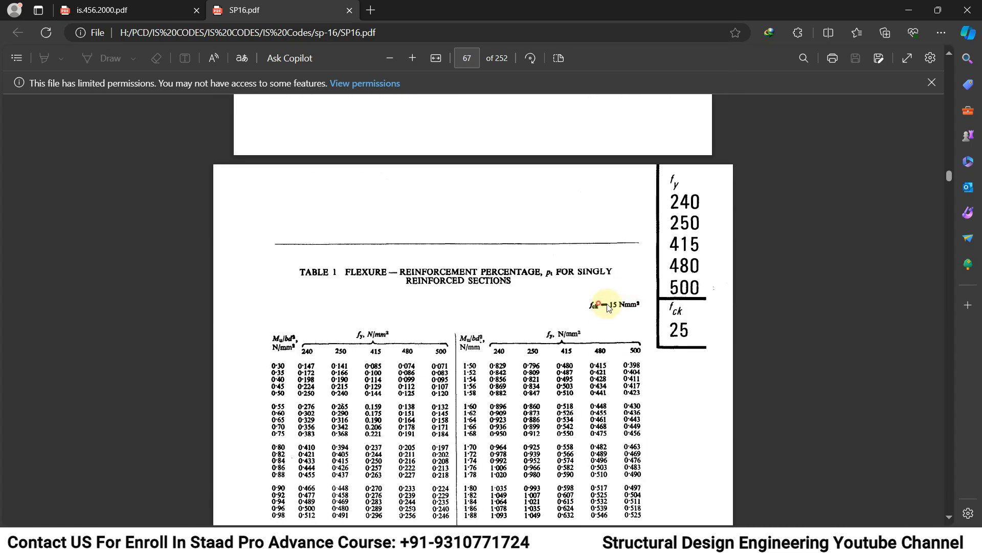
{"action": "scroll", "coordinate": [594, 297], "scroll_direction": "down", "scroll_amount": 8}
{"action": "scroll", "coordinate": [596, 284], "scroll_direction": "down", "scroll_amount": 15}
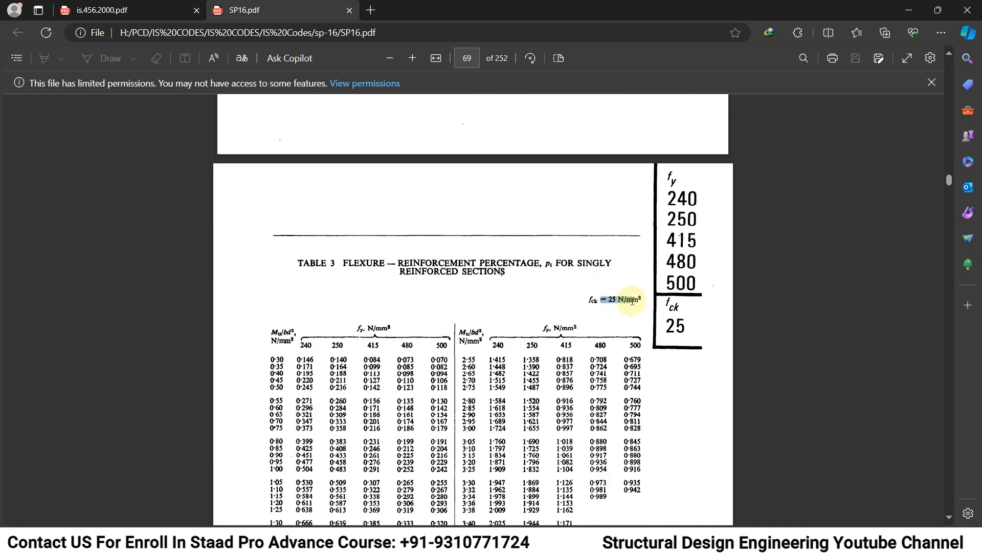
{"action": "scroll", "coordinate": [612, 289], "scroll_direction": "down", "scroll_amount": 10}
{"action": "scroll", "coordinate": [619, 295], "scroll_direction": "down", "scroll_amount": 4}
{"action": "left_click_drag", "start_coordinate": [621, 157], "coordinate": [643, 159]}
{"action": "scroll", "coordinate": [570, 258], "scroll_direction": "up", "scroll_amount": 6}
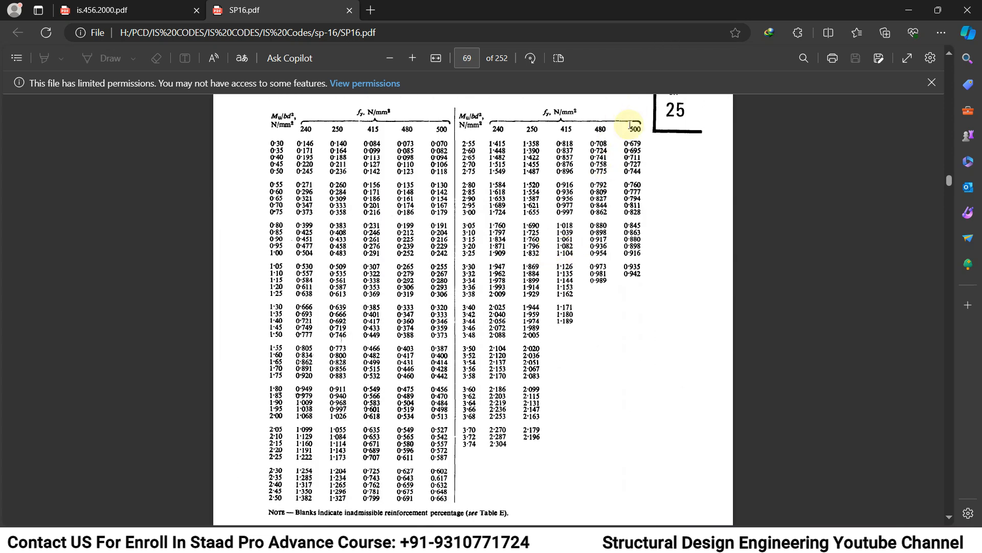
{"action": "scroll", "coordinate": [629, 109], "scroll_direction": "up", "scroll_amount": 3}
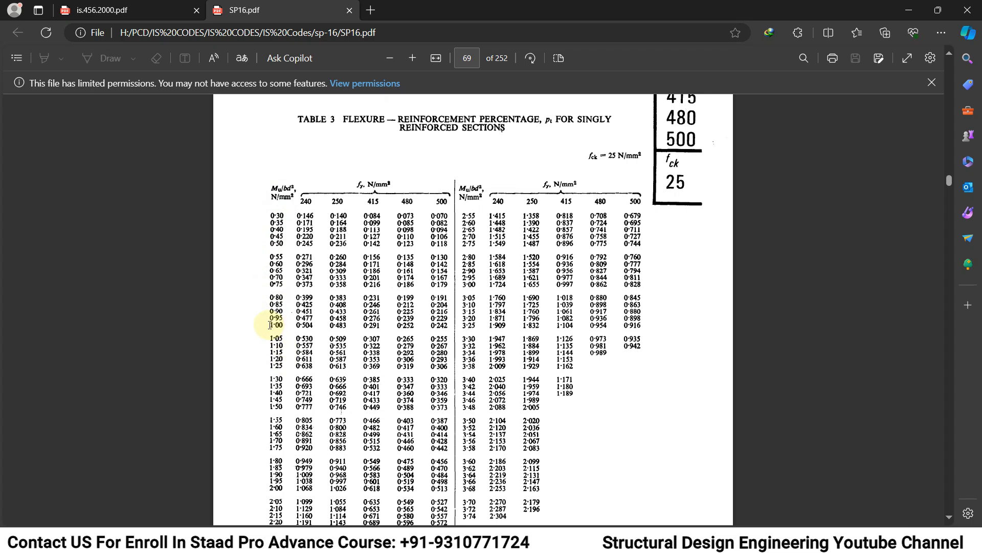
Look up the reinforcement percentage in Table 3 for Mu/bd² = 1.00 and fy = 500 N/mm²
{"action": "left_click_drag", "start_coordinate": [270, 326], "coordinate": [448, 328]}
{"action": "left_click", "coordinate": [439, 328]}
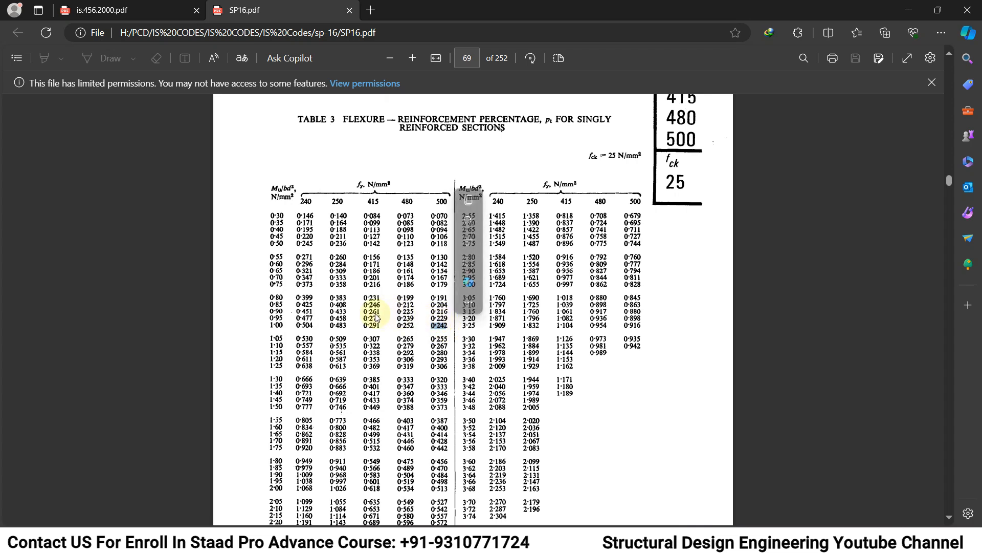
{"action": "left_click", "coordinate": [443, 201]}
{"action": "double_click", "coordinate": [443, 201]}
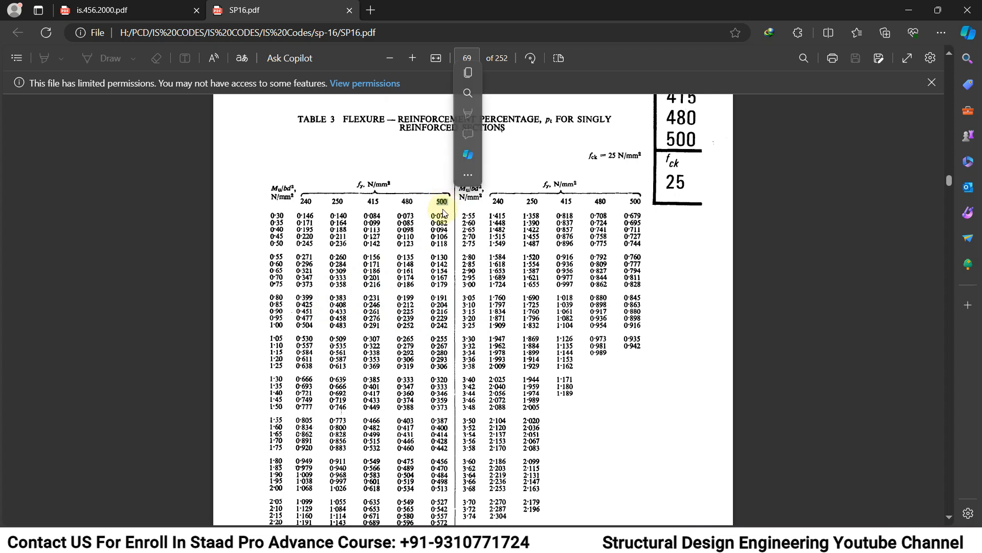
{"action": "left_click_drag", "start_coordinate": [443, 201], "coordinate": [441, 246]}
{"action": "double_click", "coordinate": [438, 205]}
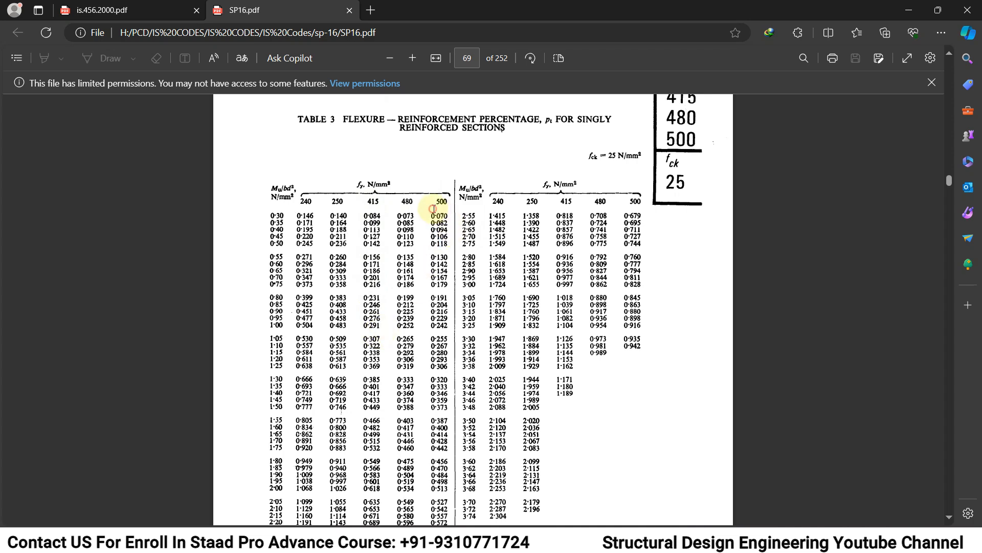
{"action": "right_click", "coordinate": [282, 325]}
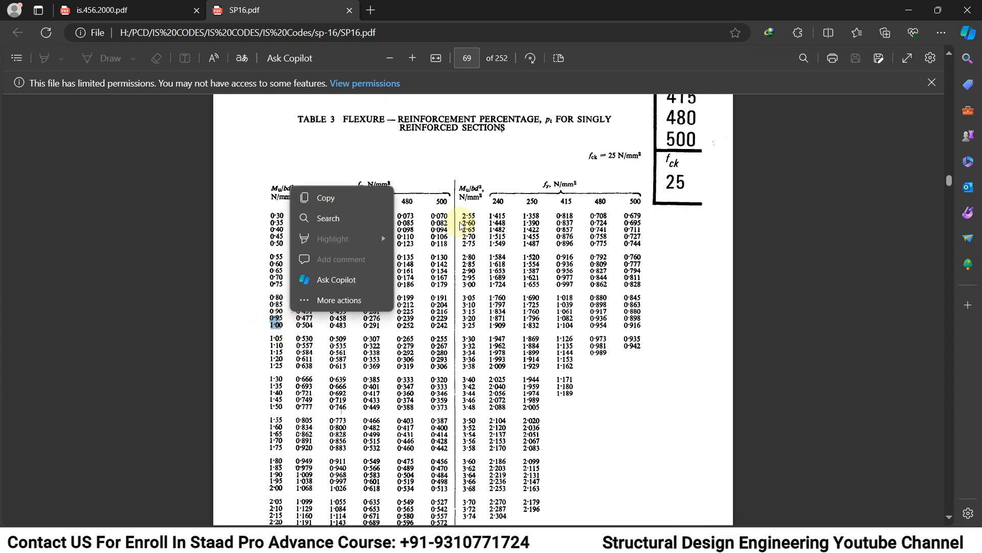
{"action": "left_click", "coordinate": [437, 325]}
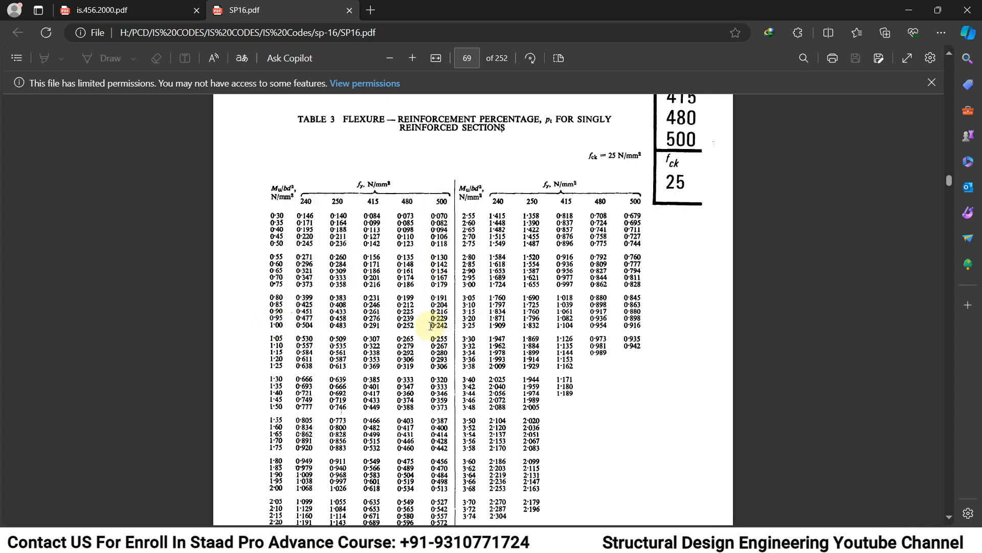
{"action": "left_click_drag", "start_coordinate": [448, 326], "coordinate": [437, 331]}
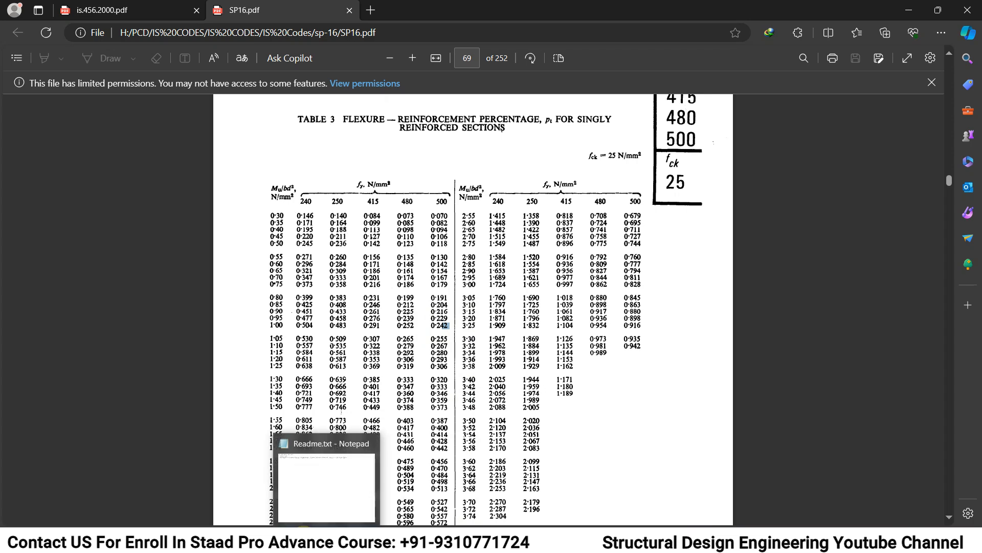
Switch back to the Google Sheets spreadsheet and enter pt=0.24% in cell F6
{"action": "left_click", "coordinate": [387, 430]}
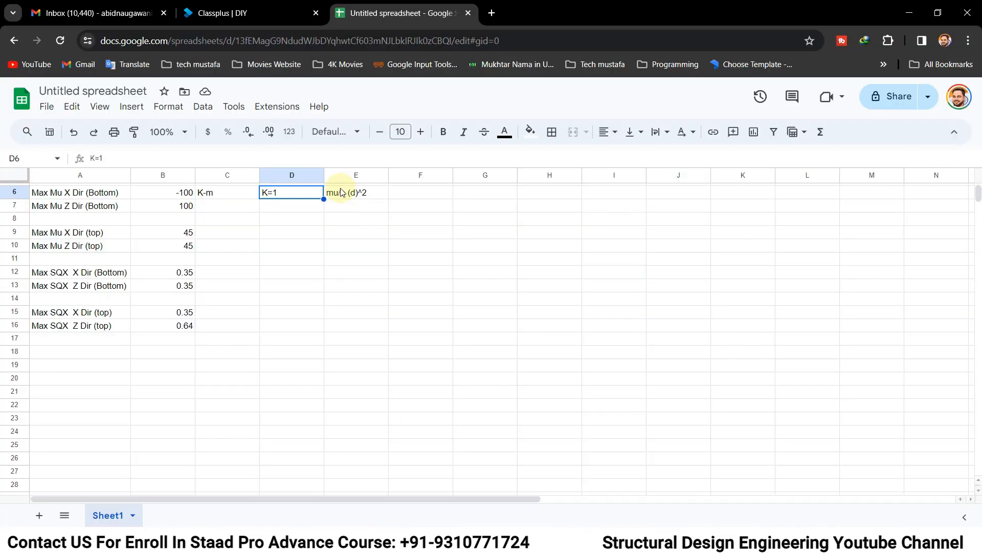
{"action": "left_click", "coordinate": [403, 193]}
{"action": "type", "text": "pt"}
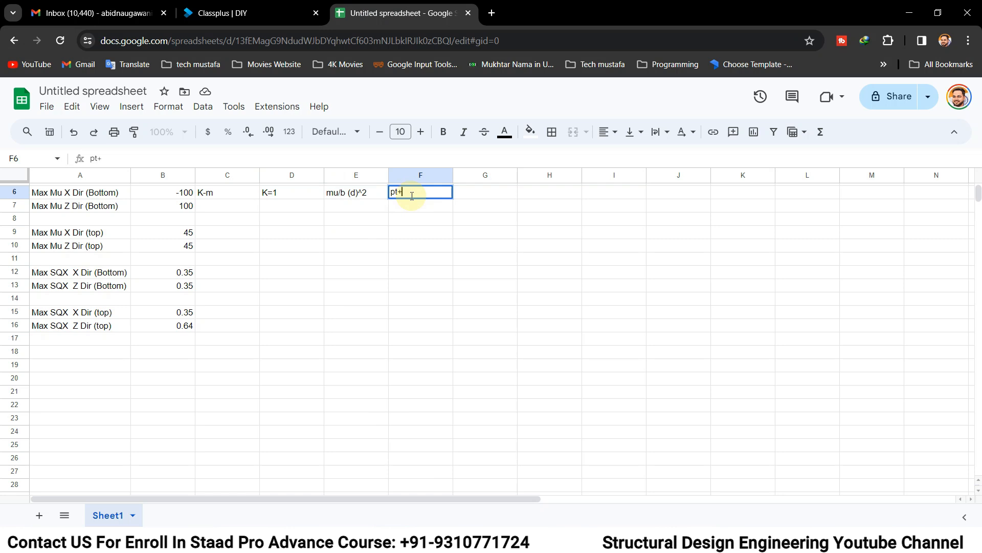
{"action": "type", "text": "+"}
{"action": "key", "text": "BackSpace"}
{"action": "key", "text": "Return"}
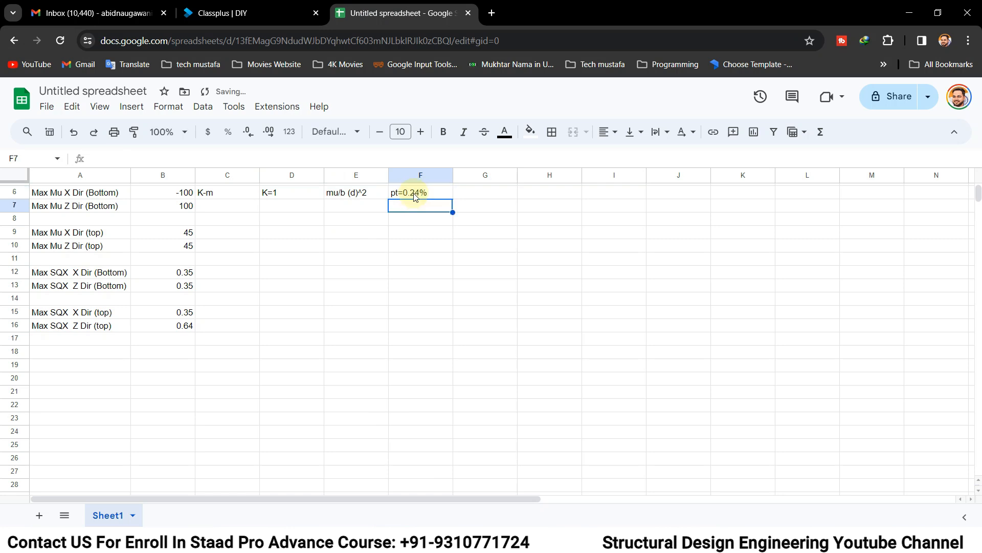
{"action": "left_click", "coordinate": [414, 196]}
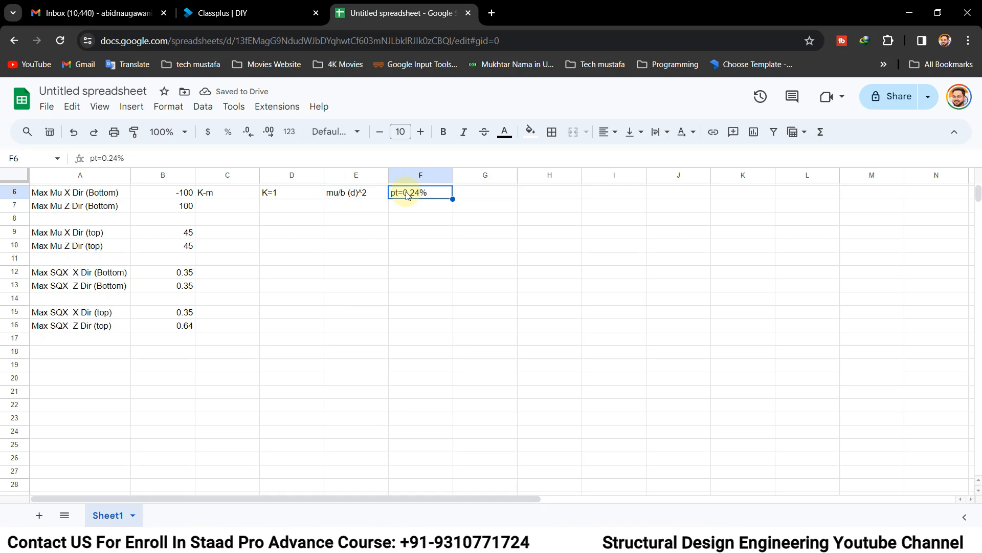
Compare the top moments in B9:B10 with the bottom moments in B6:B7 and the pt entry in F6
{"action": "left_click", "coordinate": [185, 234]}
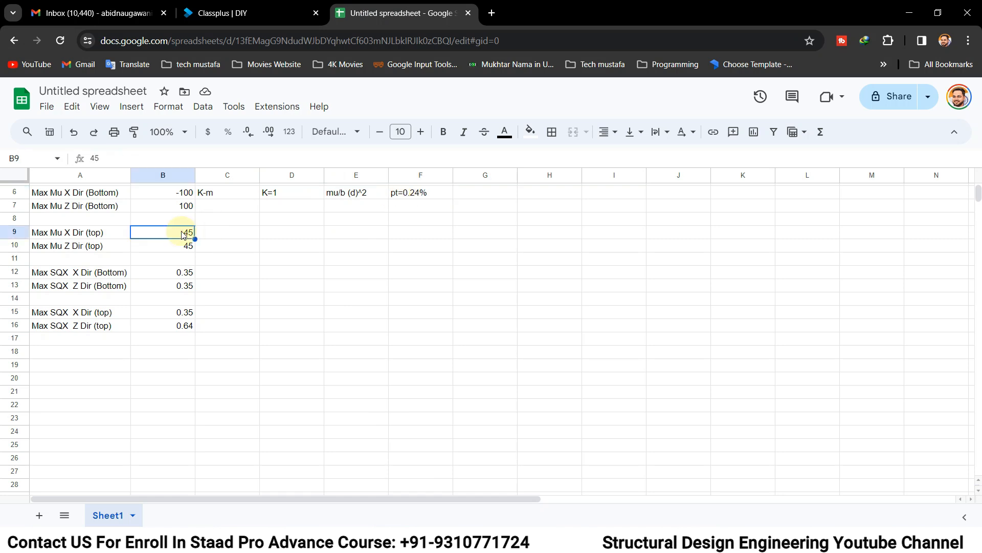
{"action": "left_click_drag", "start_coordinate": [176, 235], "coordinate": [174, 246]}
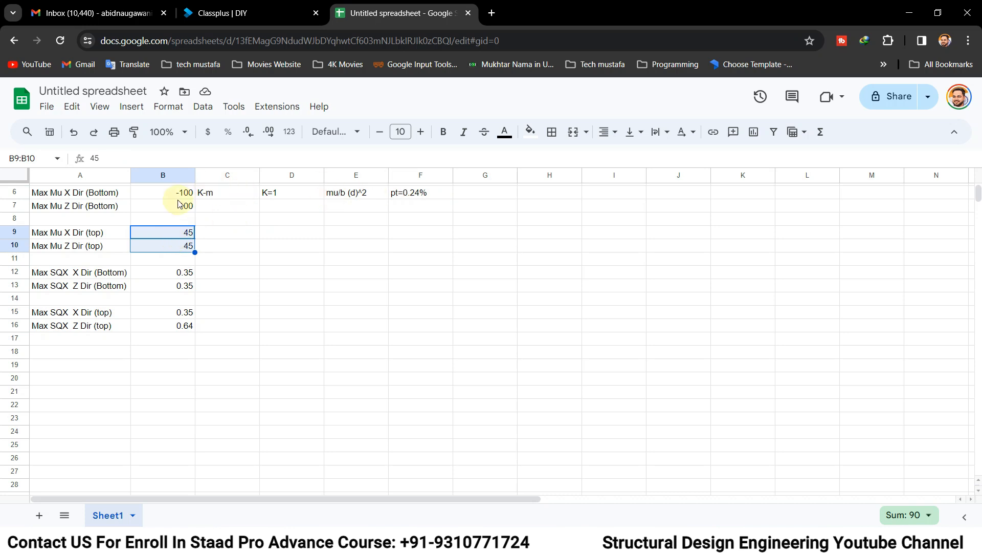
{"action": "left_click_drag", "start_coordinate": [180, 197], "coordinate": [187, 205]}
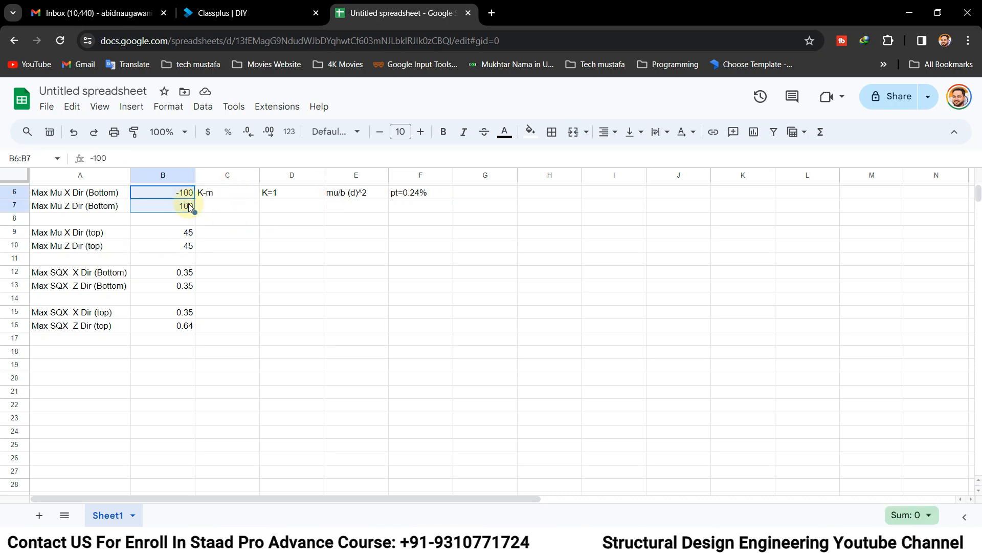
{"action": "left_click", "coordinate": [405, 193]}
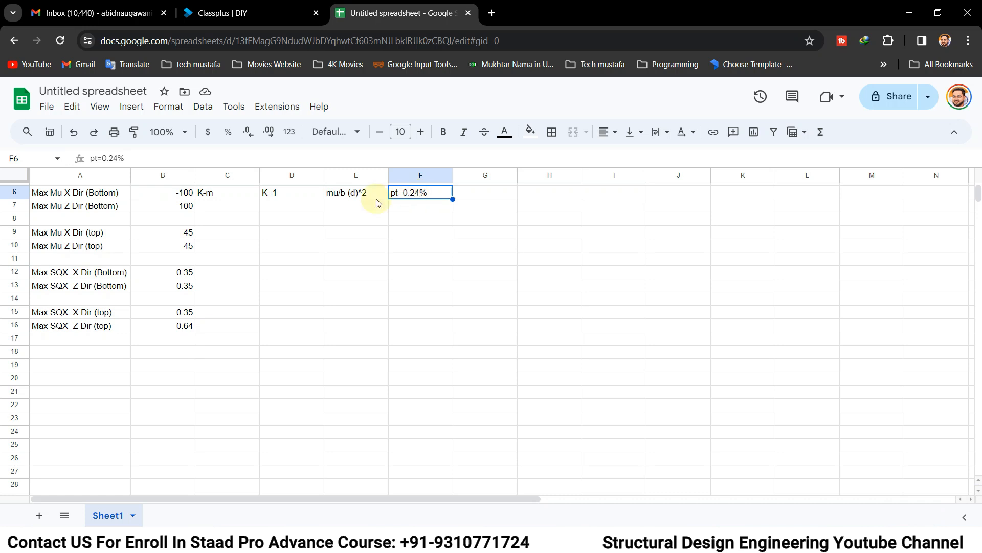
Enter a reinforcement percentage of 0.12% in both F8 and F9 for the top moments
{"action": "left_click_drag", "start_coordinate": [174, 234], "coordinate": [176, 248]}
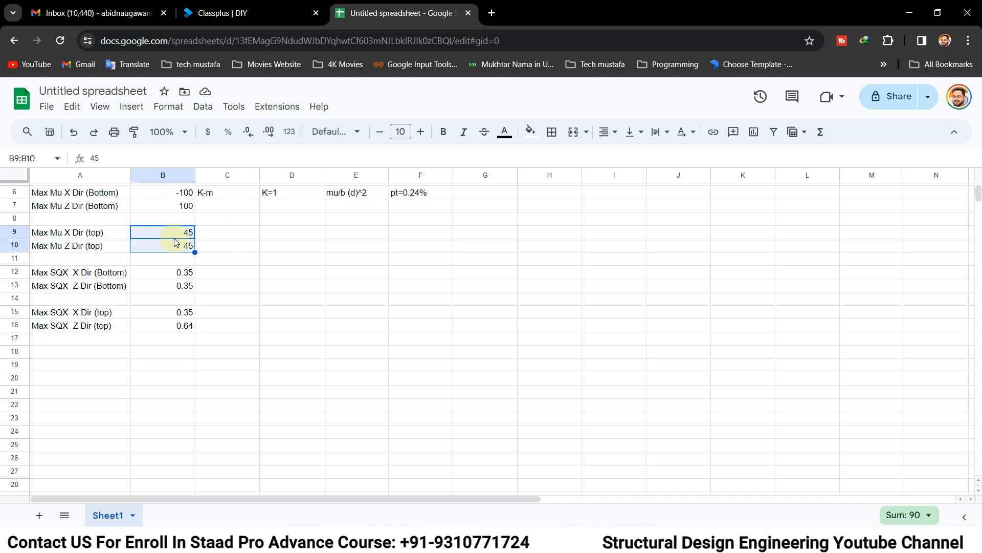
{"action": "left_click", "coordinate": [414, 198]}
{"action": "left_click", "coordinate": [408, 220]}
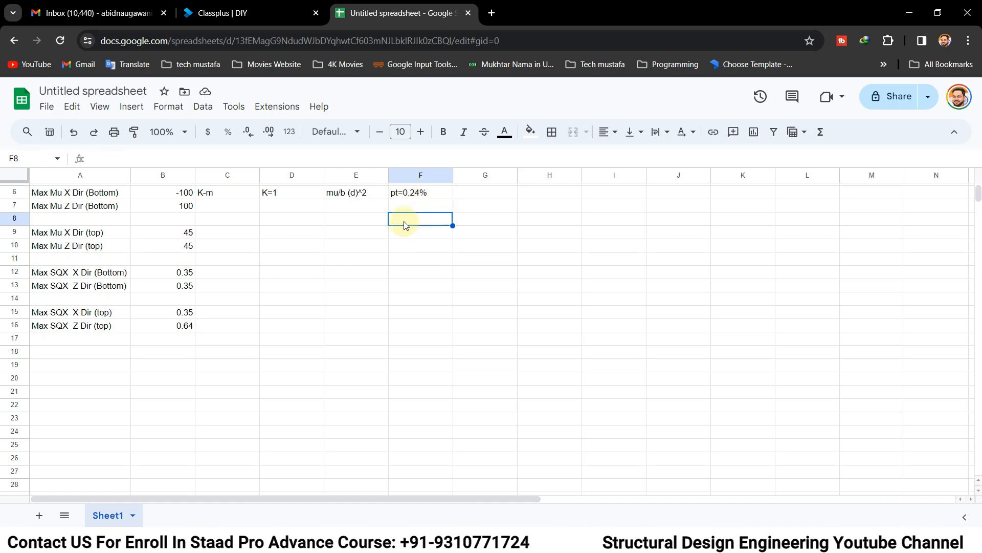
{"action": "double_click", "coordinate": [443, 225]}
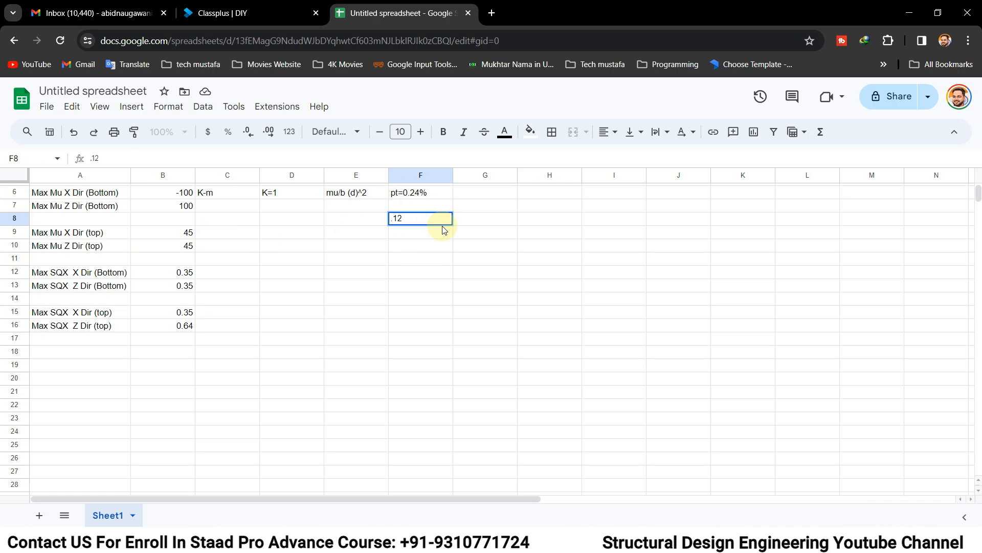
{"action": "type", "text": ".12%"}
{"action": "key", "text": "Return"}
{"action": "type", "text": ".12"}
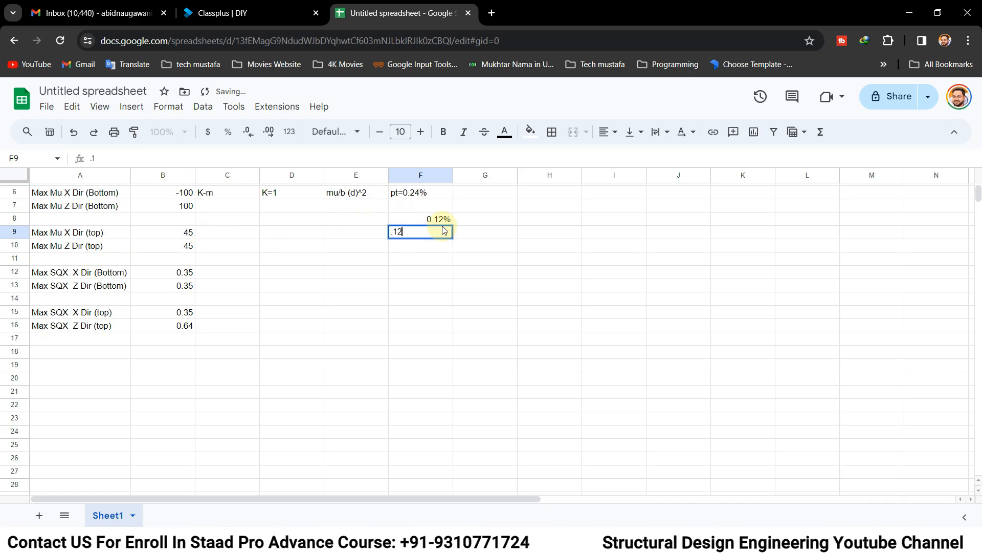
{"action": "key", "text": "Return"}
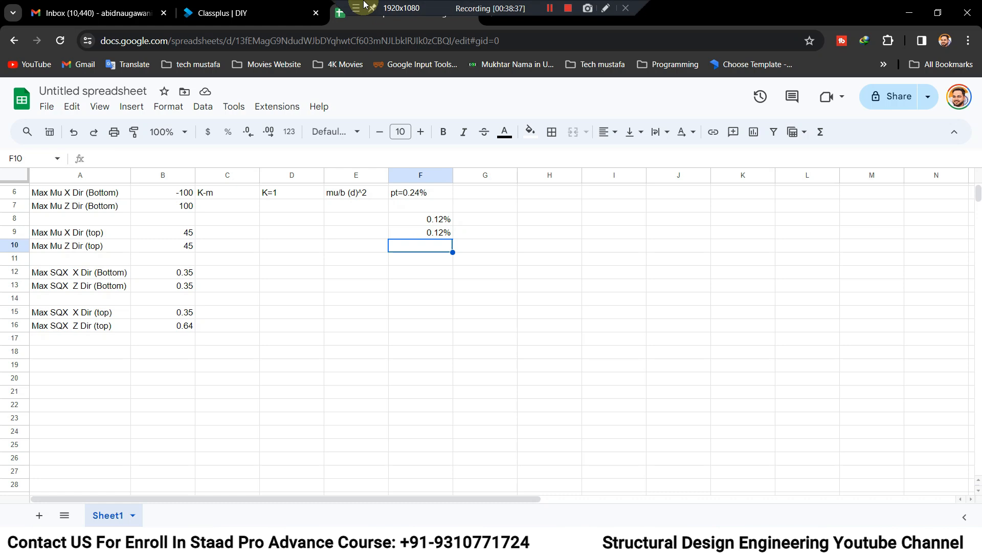
Review the maximum SQX shear stresses for the bottom in B12:B13 and the top in B15:B16
{"action": "left_click", "coordinate": [186, 275]}
{"action": "left_click", "coordinate": [184, 284]}
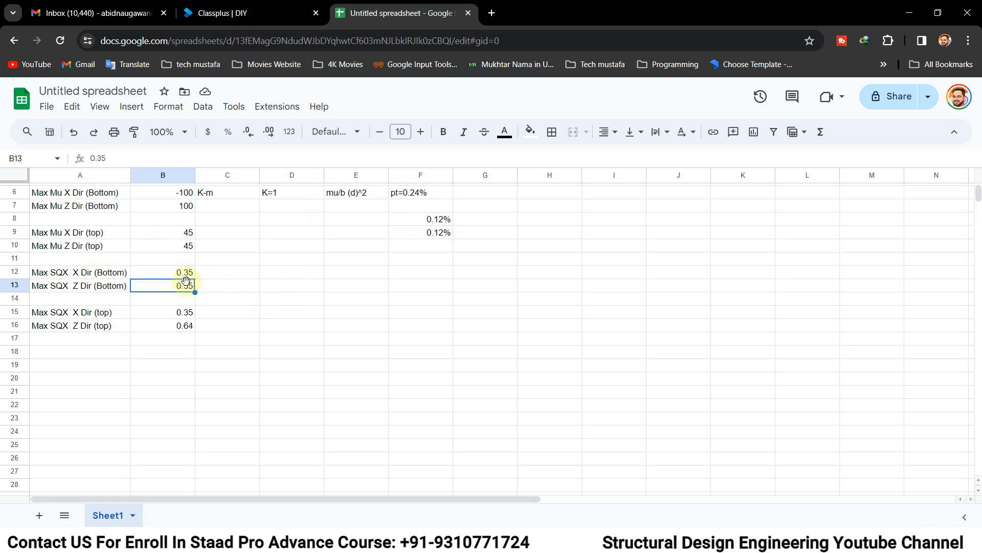
{"action": "left_click", "coordinate": [189, 316]}
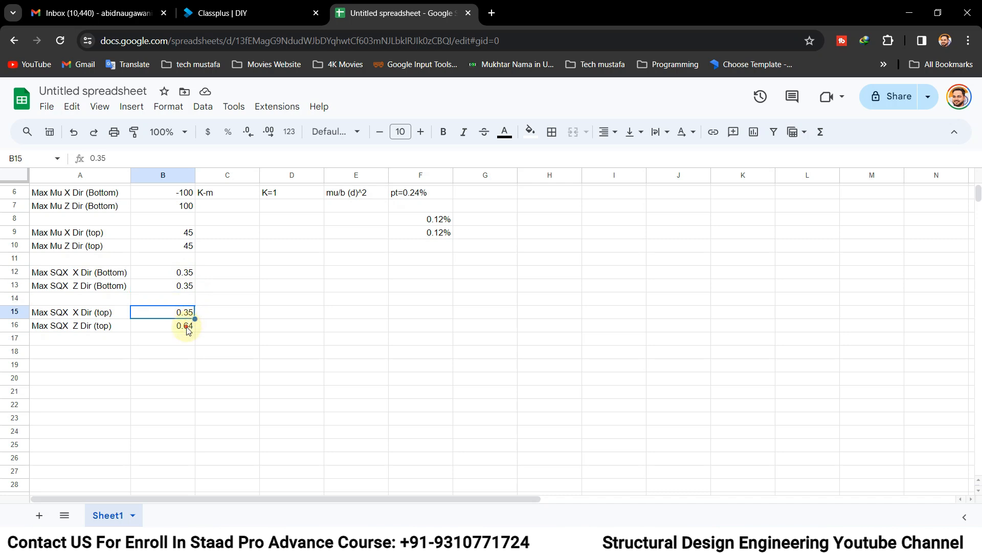
{"action": "left_click", "coordinate": [190, 326]}
{"action": "left_click", "coordinate": [185, 273]}
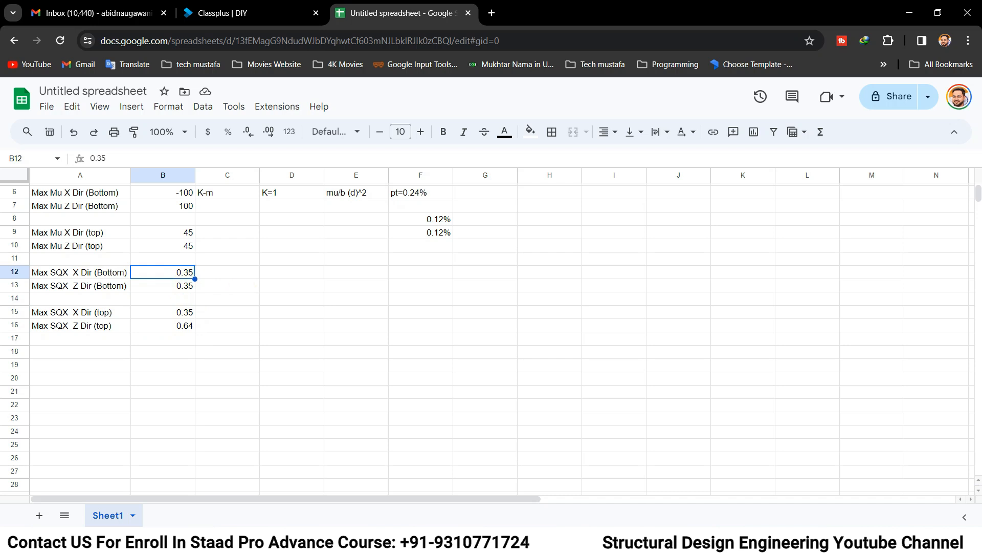
Switch to the IS 456:2000 PDF and check the printed page number of Table 23, Permissible Shear Stress in Concrete
{"action": "mouse_move", "coordinate": [421, 543]}
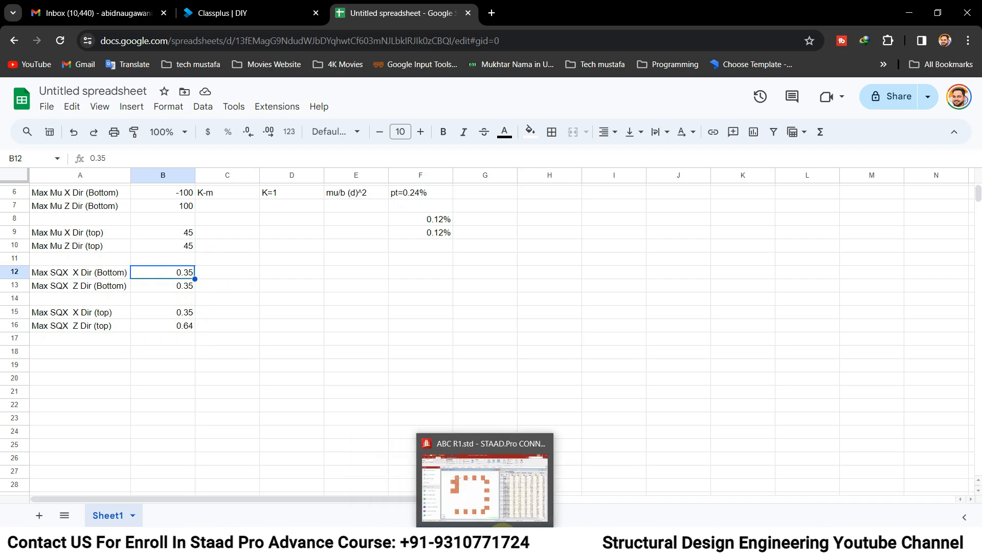
{"action": "left_click", "coordinate": [512, 541]}
{"action": "left_click", "coordinate": [174, 10]}
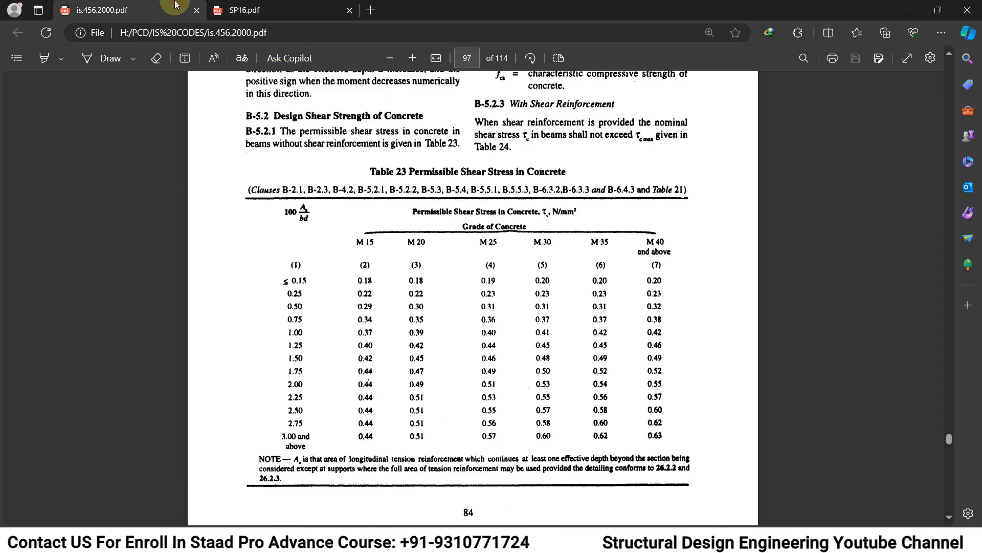
{"action": "scroll", "coordinate": [460, 182], "scroll_direction": "down", "scroll_amount": 4}
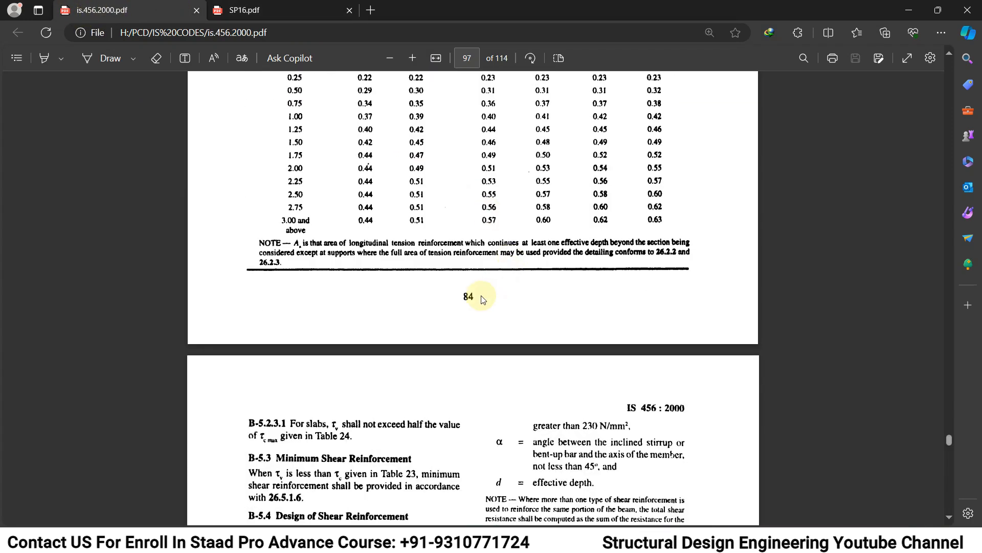
{"action": "double_click", "coordinate": [466, 297]}
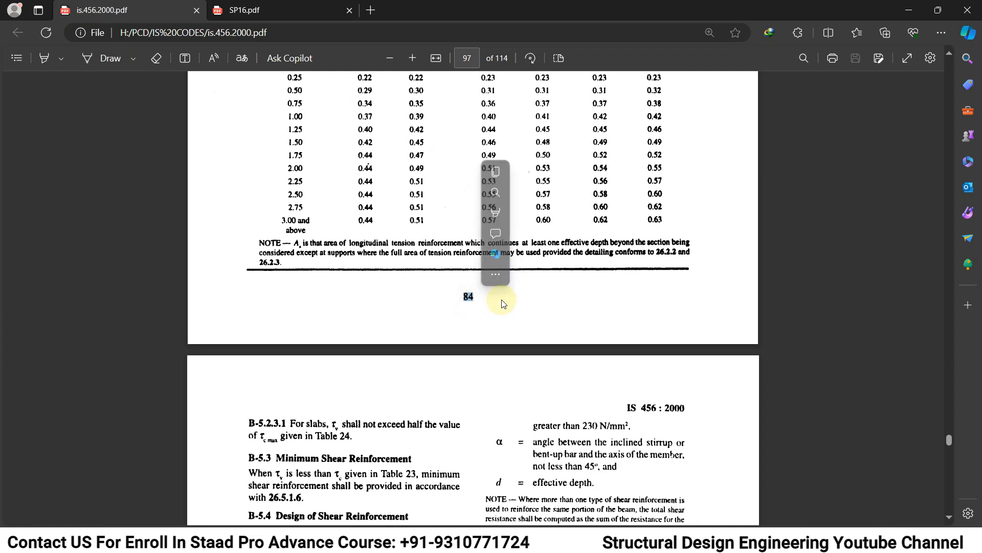
{"action": "scroll", "coordinate": [706, 332], "scroll_direction": "up", "scroll_amount": 2}
{"action": "scroll", "coordinate": [706, 332], "scroll_direction": "up", "scroll_amount": 2}
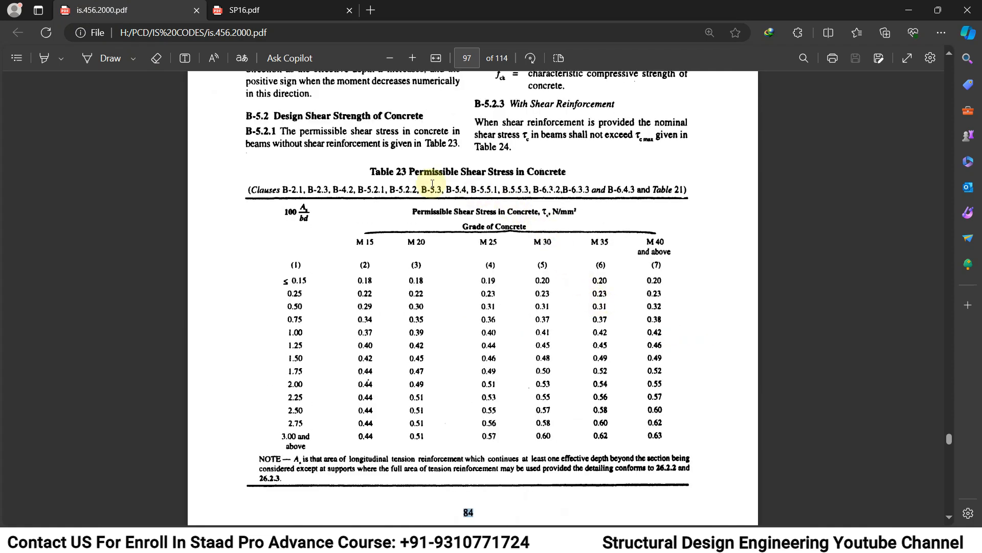
Examine the title of Table 23 and the symbol and unit of its permissible shear stress
{"action": "left_click_drag", "start_coordinate": [409, 173], "coordinate": [558, 176]}
{"action": "left_click_drag", "start_coordinate": [541, 212], "coordinate": [558, 214]}
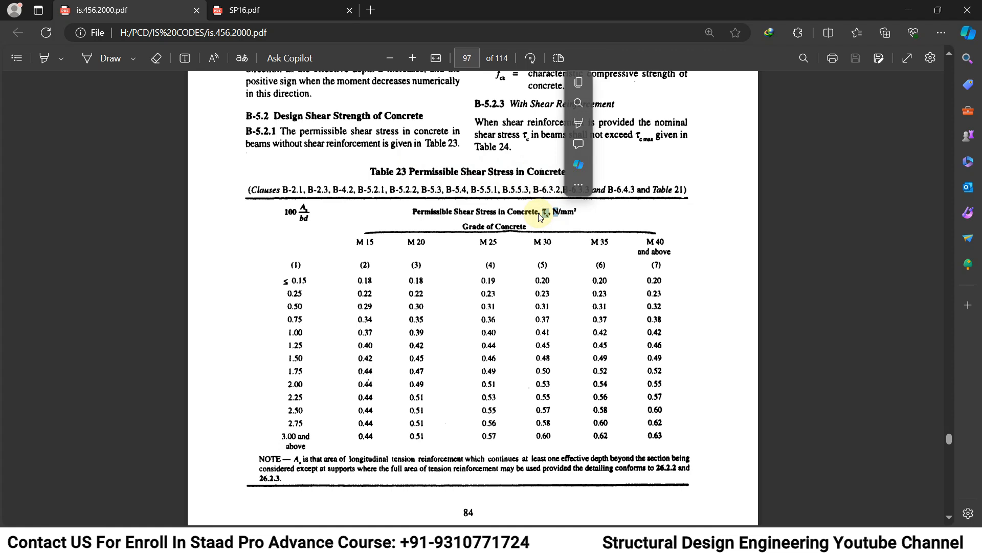
{"action": "left_click_drag", "start_coordinate": [553, 212], "coordinate": [585, 212]}
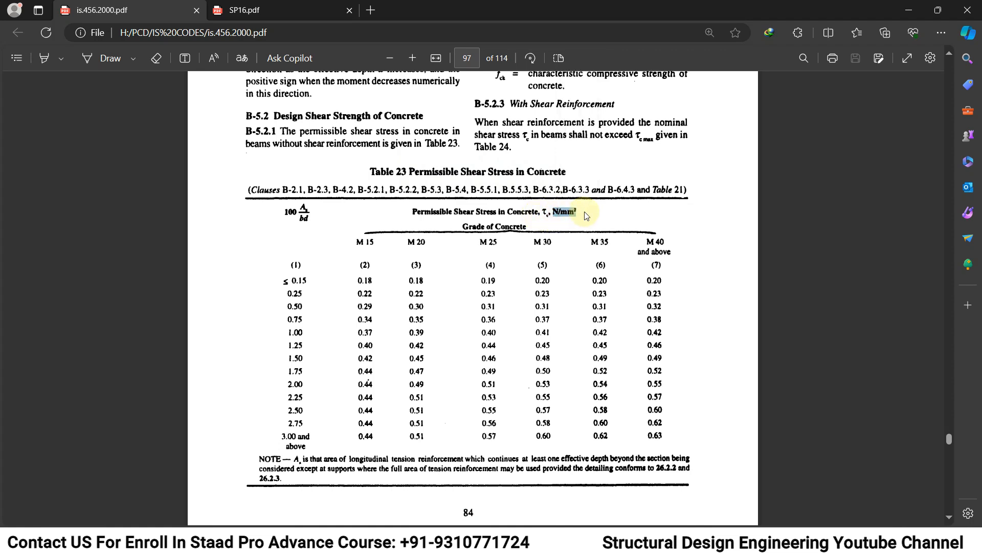
{"action": "left_click", "coordinate": [586, 212]}
{"action": "left_click_drag", "start_coordinate": [552, 214], "coordinate": [577, 212]}
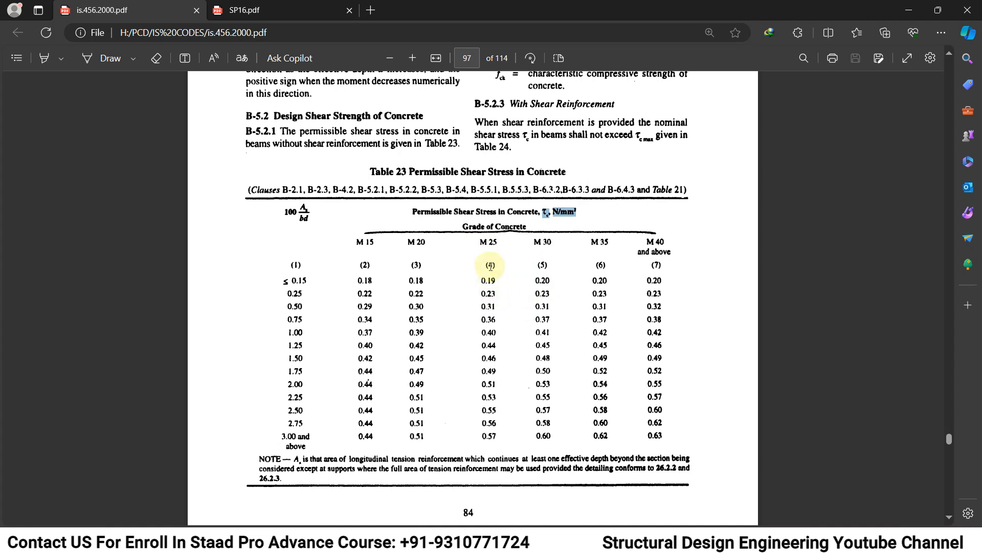
Look up the 100As/bd value in the M 25 column of Table 23 for a permissible shear stress of 0.36 N/mm²
{"action": "left_click_drag", "start_coordinate": [479, 241], "coordinate": [496, 242]}
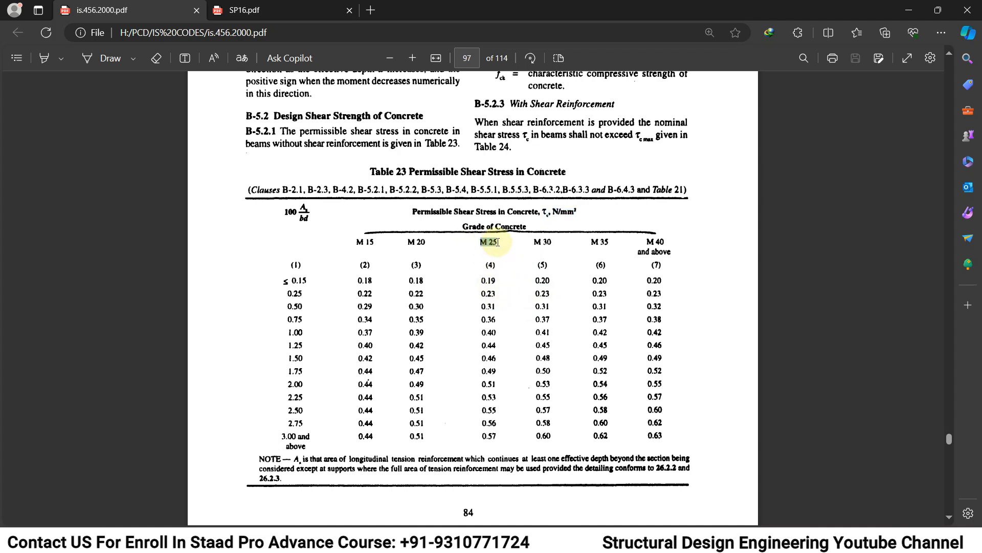
{"action": "left_click_drag", "start_coordinate": [486, 264], "coordinate": [487, 359]}
{"action": "left_click_drag", "start_coordinate": [532, 242], "coordinate": [552, 242]}
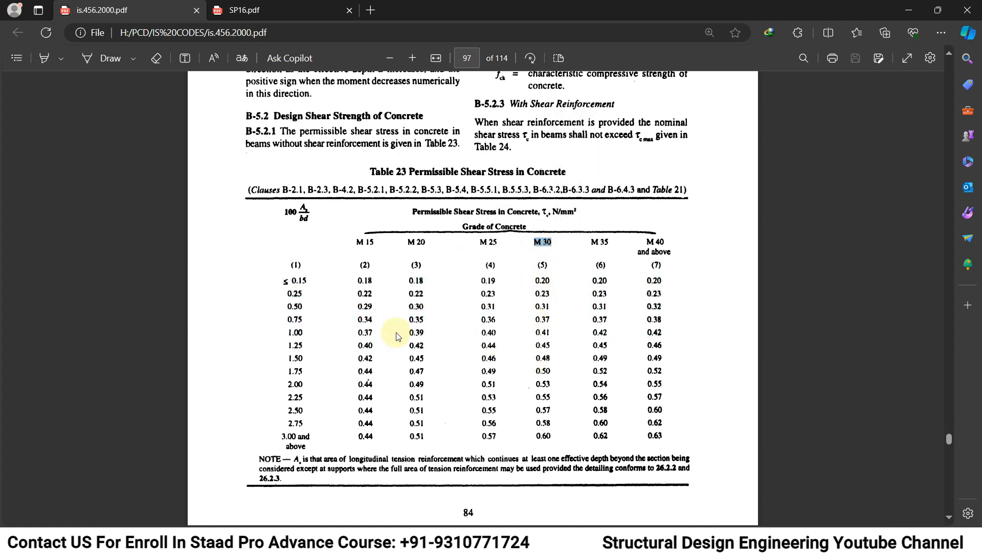
{"action": "left_click", "coordinate": [492, 243]}
{"action": "left_click_drag", "start_coordinate": [479, 244], "coordinate": [497, 244]}
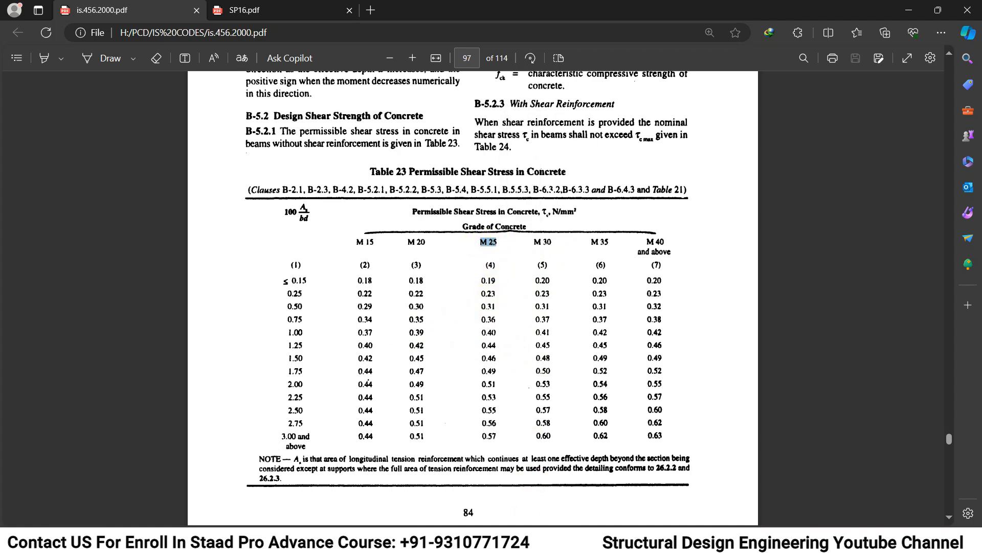
{"action": "key", "text": "alt+Tab"}
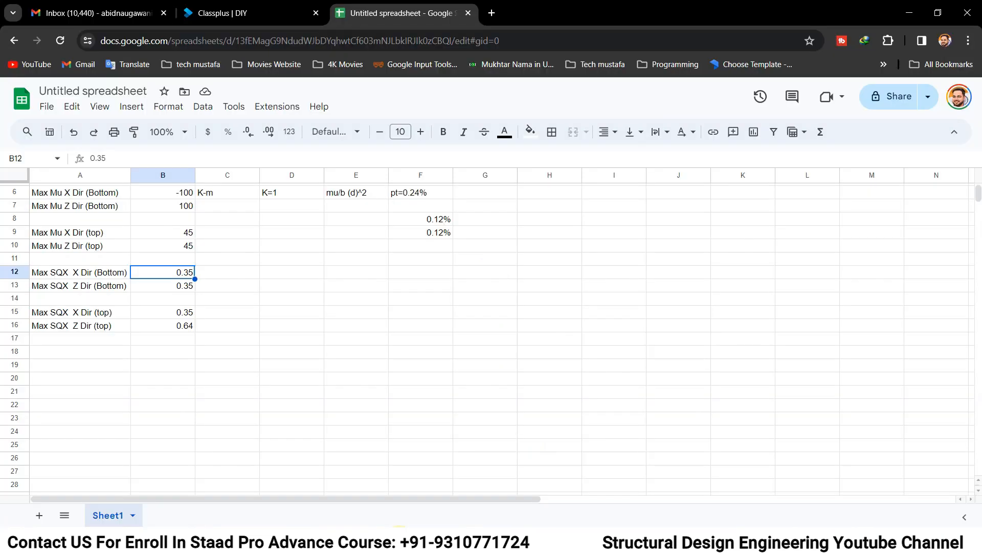
{"action": "key", "text": "alt+Tab"}
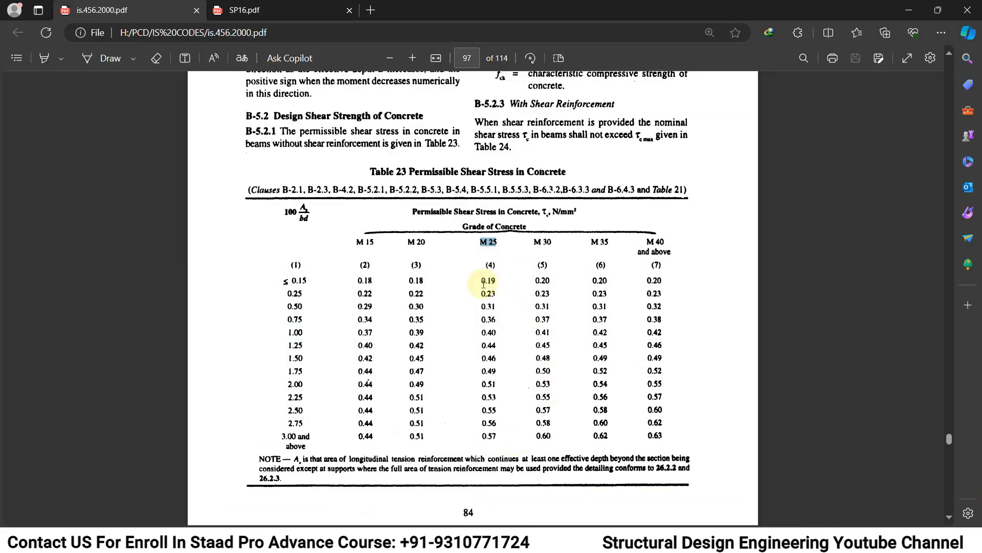
{"action": "left_click_drag", "start_coordinate": [482, 318], "coordinate": [500, 320]}
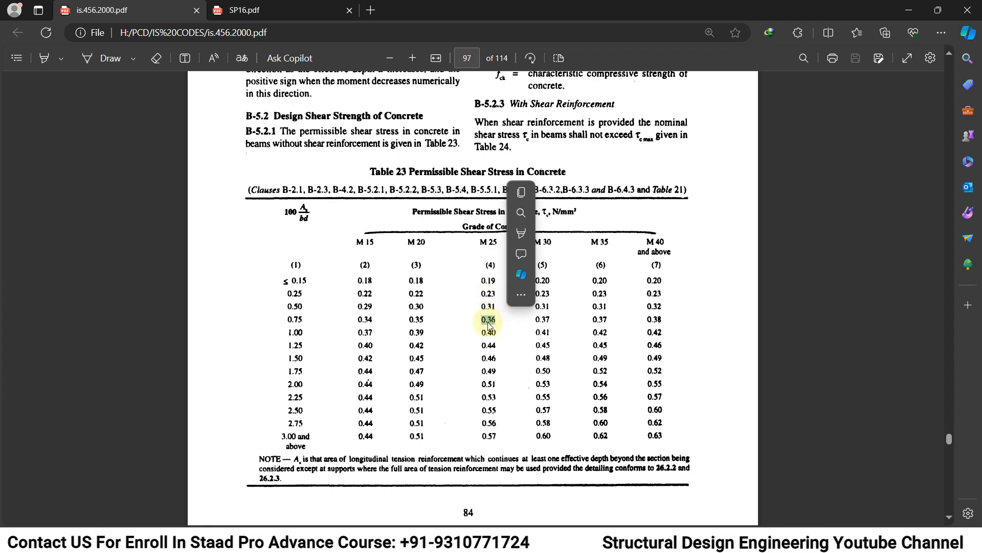
{"action": "double_click", "coordinate": [294, 319]}
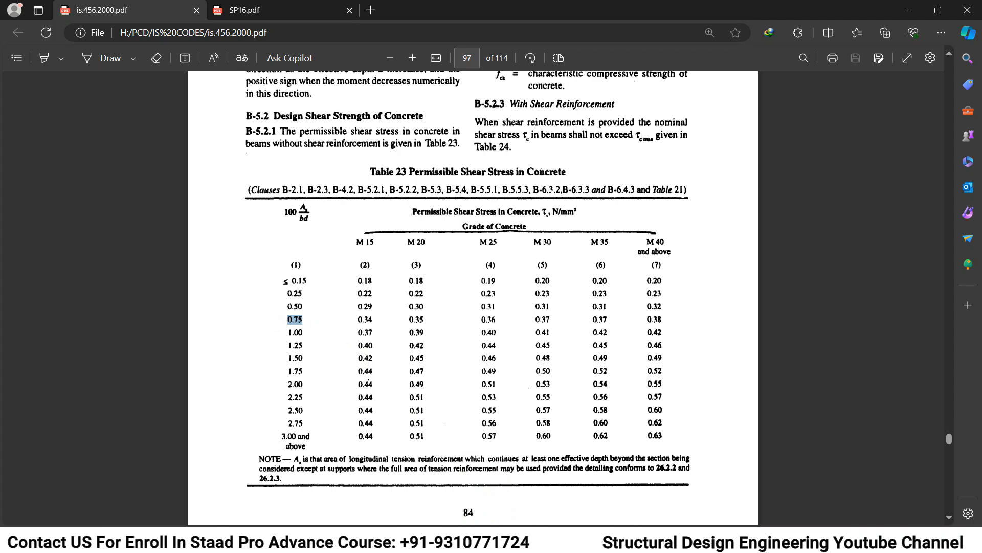
Switch back to the Google Sheets spreadsheet and enter 0.75% in F12 for the bottom X-direction shear stress
{"action": "left_click", "coordinate": [392, 540]}
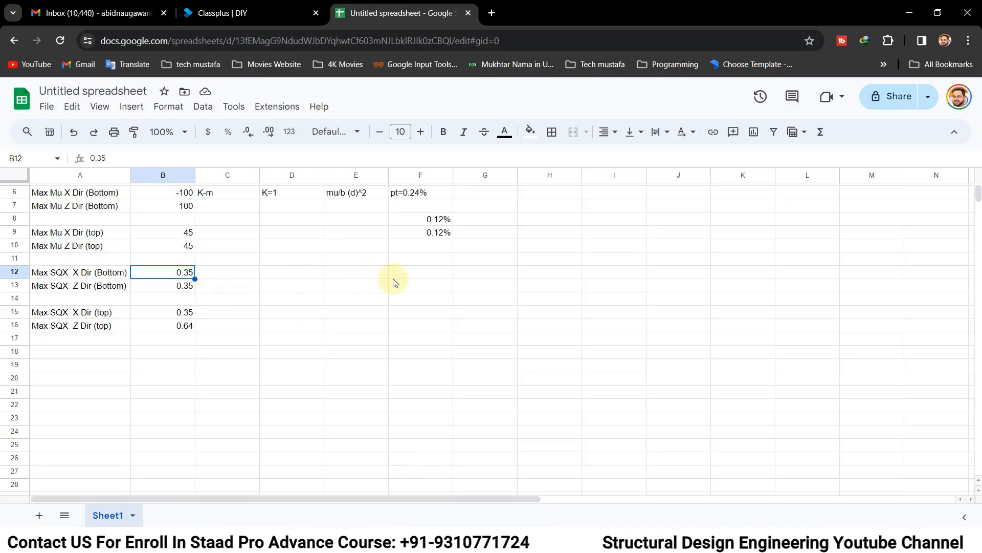
{"action": "left_click", "coordinate": [410, 275]}
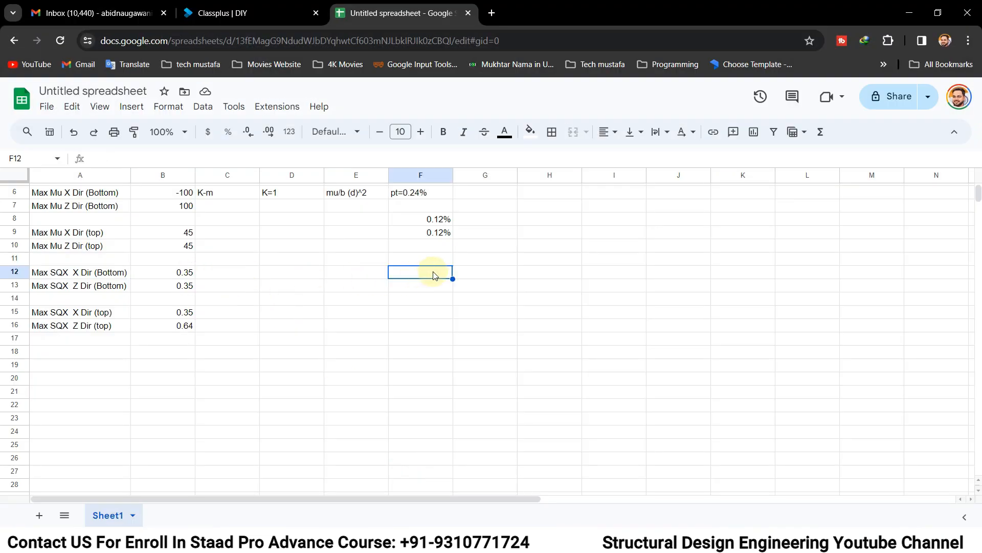
{"action": "type", "text": ".75%"}
{"action": "key", "text": "Return"}
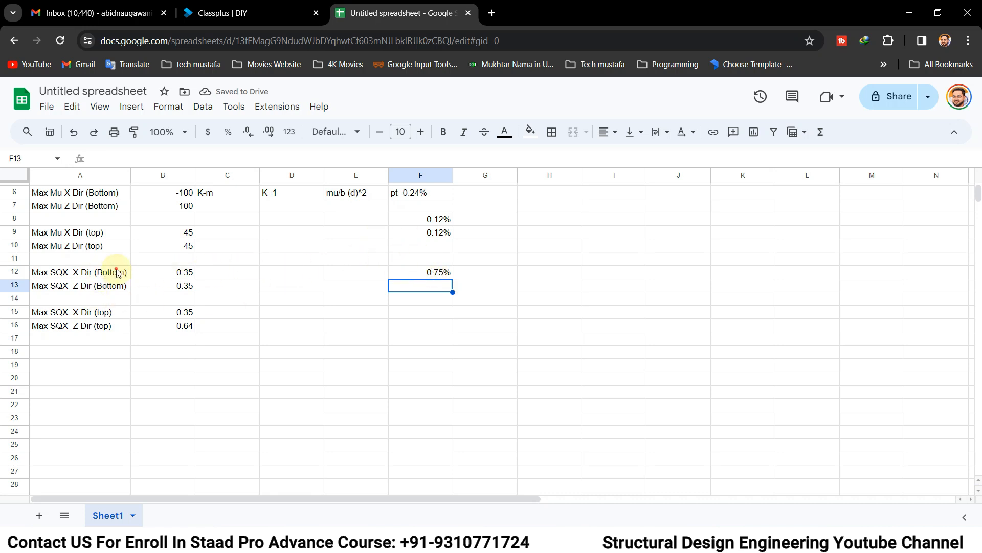
Copy the 0.75% reinforcement value from F12 to F13 for the bottom Z-direction shear stress
{"action": "left_click_drag", "start_coordinate": [116, 272], "coordinate": [102, 285]}
{"action": "left_click_drag", "start_coordinate": [169, 272], "coordinate": [169, 285]}
{"action": "left_click", "coordinate": [447, 274]}
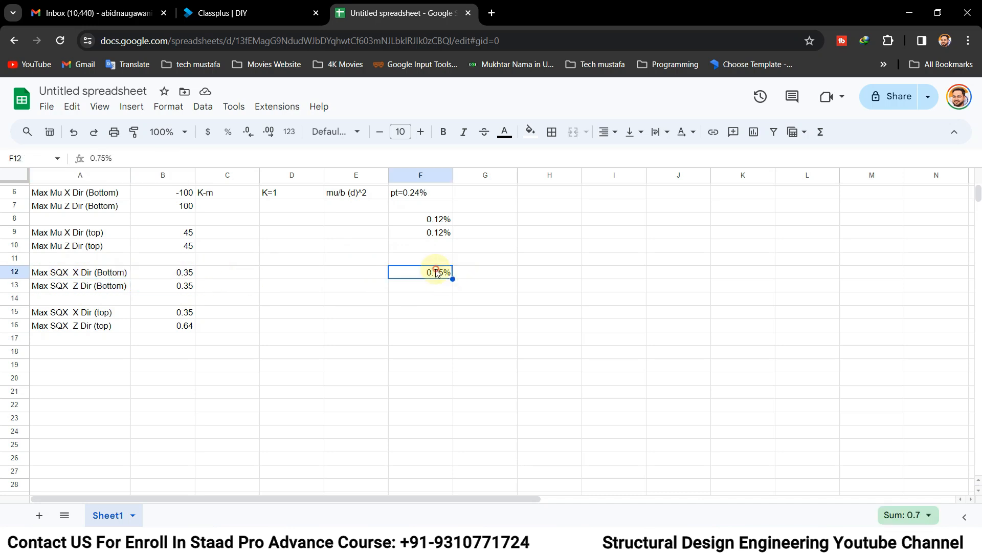
{"action": "key", "text": "ctrl+c"}
{"action": "left_click", "coordinate": [420, 288]}
{"action": "key", "text": "ctrl+v"}
{"action": "double_click", "coordinate": [433, 300]}
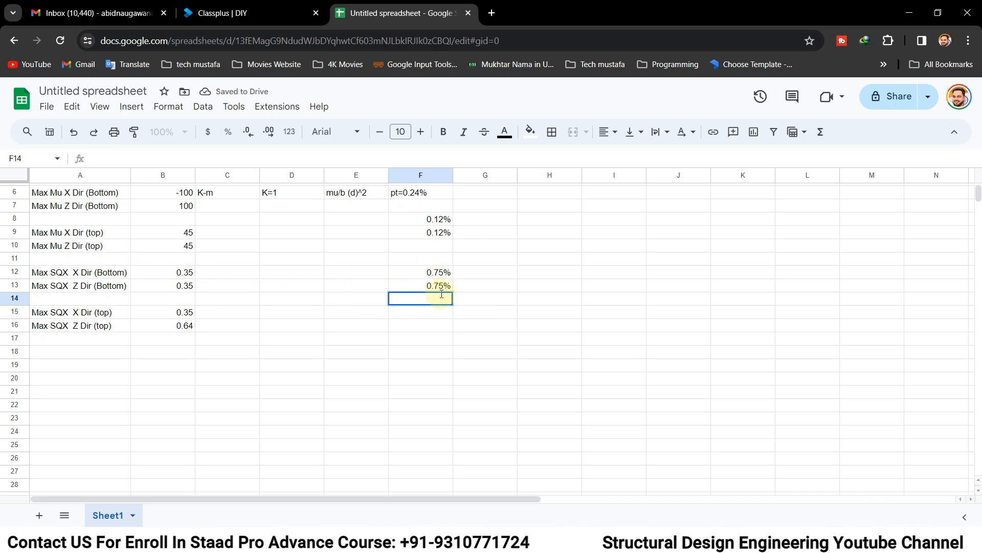
Copy the 0.75% reinforcement value from F13 to F15 for the top X-direction shear stress
{"action": "left_click", "coordinate": [77, 312]}
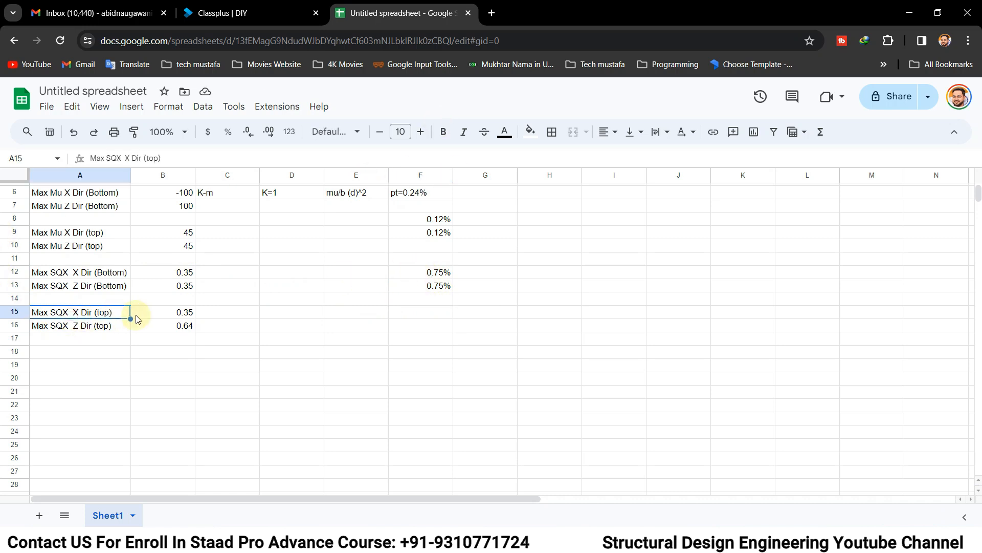
{"action": "left_click", "coordinate": [166, 312]}
{"action": "left_click", "coordinate": [433, 288]}
{"action": "key", "text": "ctrl+c"}
{"action": "left_click", "coordinate": [429, 312]}
{"action": "key", "text": "ctrl+v"}
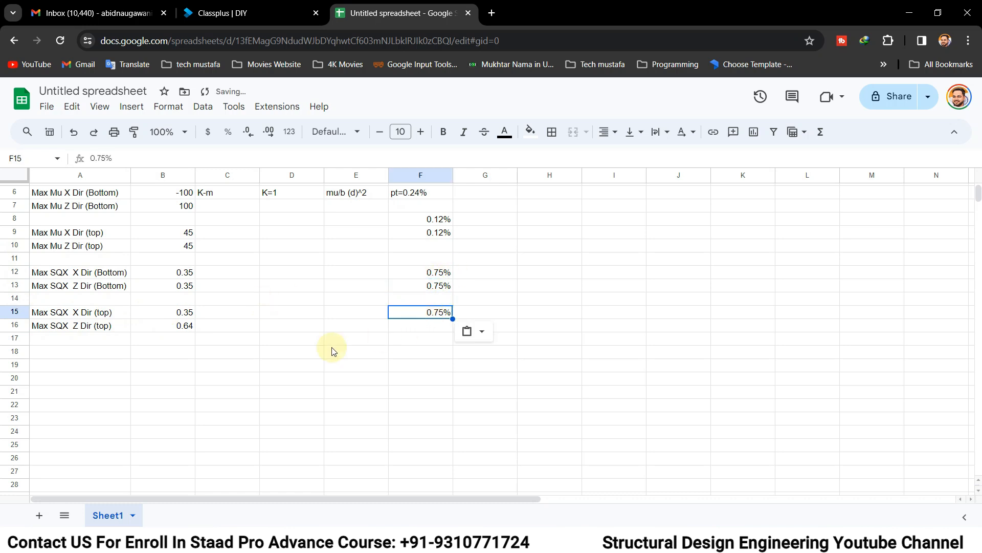
Compare the top Z-direction shear stress in B16 with Table 23 in the IS 456 PDF, then return to the spreadsheet
{"action": "left_click", "coordinate": [187, 330]}
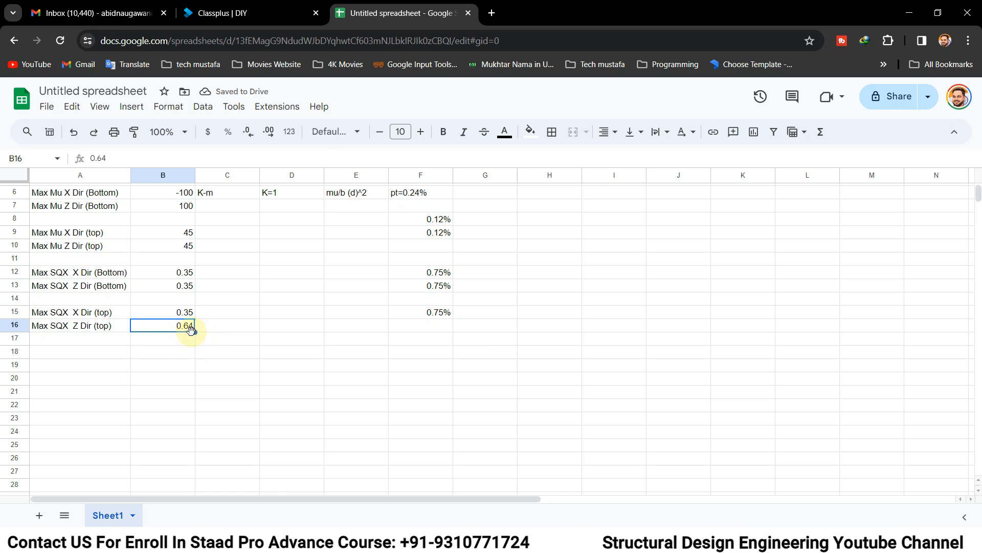
{"action": "left_click", "coordinate": [82, 327]}
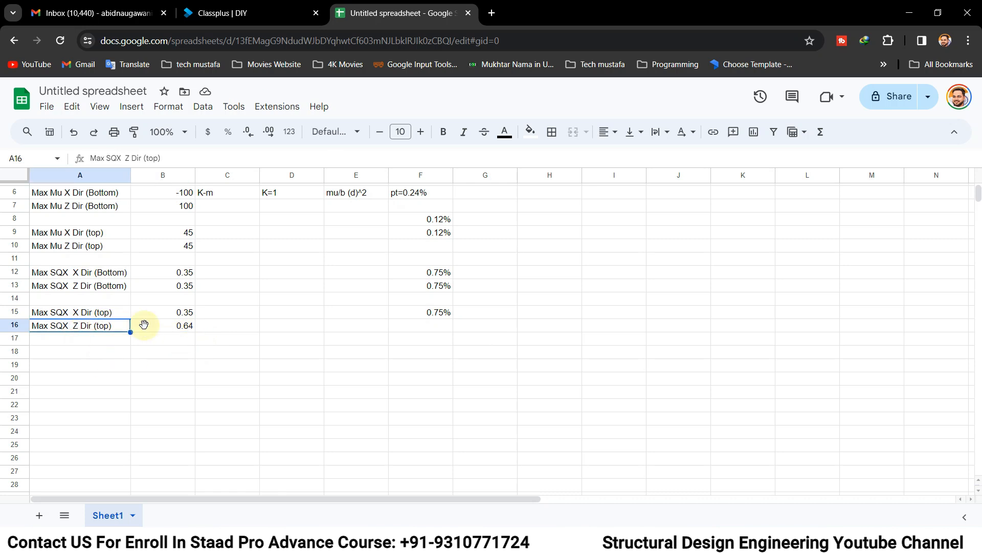
{"action": "left_click", "coordinate": [186, 326]}
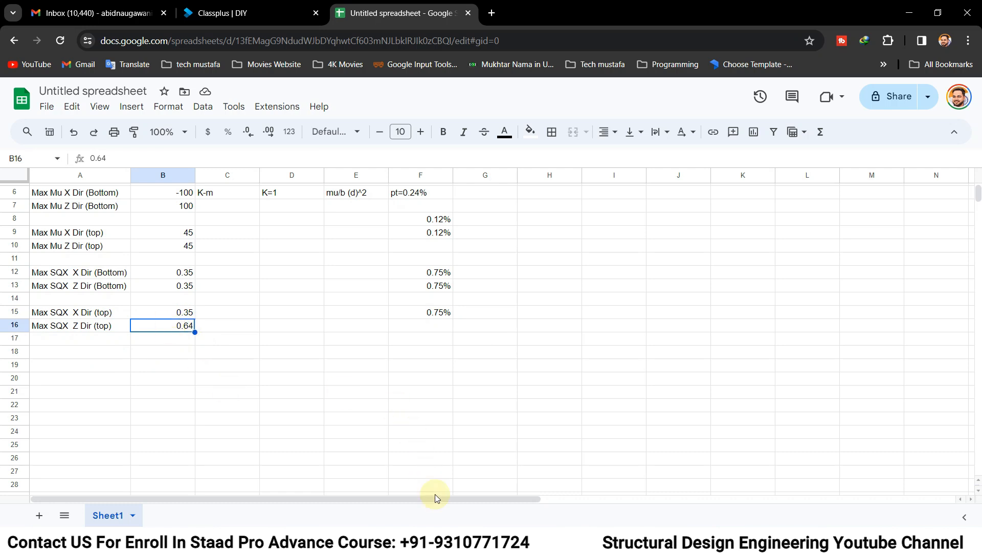
{"action": "left_click", "coordinate": [471, 540]}
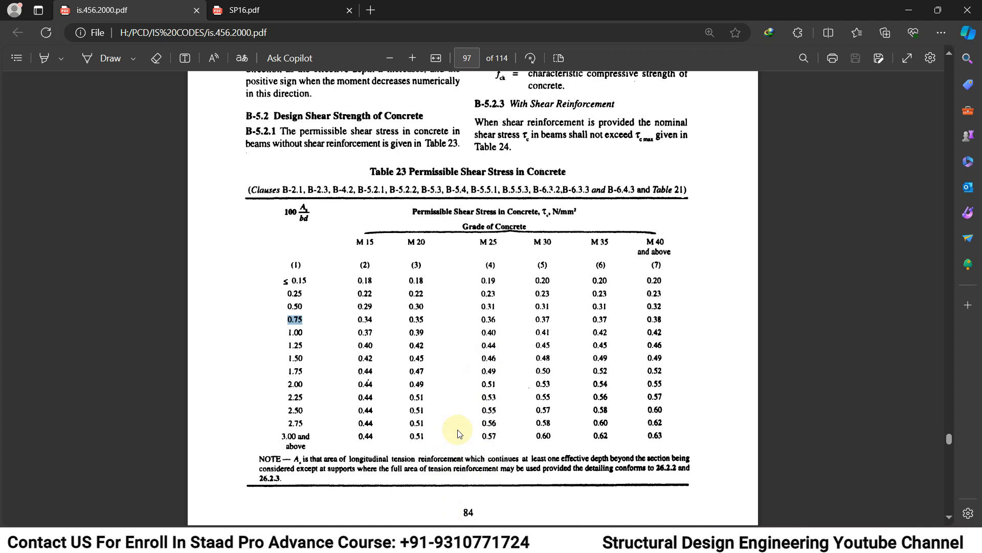
{"action": "left_click", "coordinate": [906, 12]}
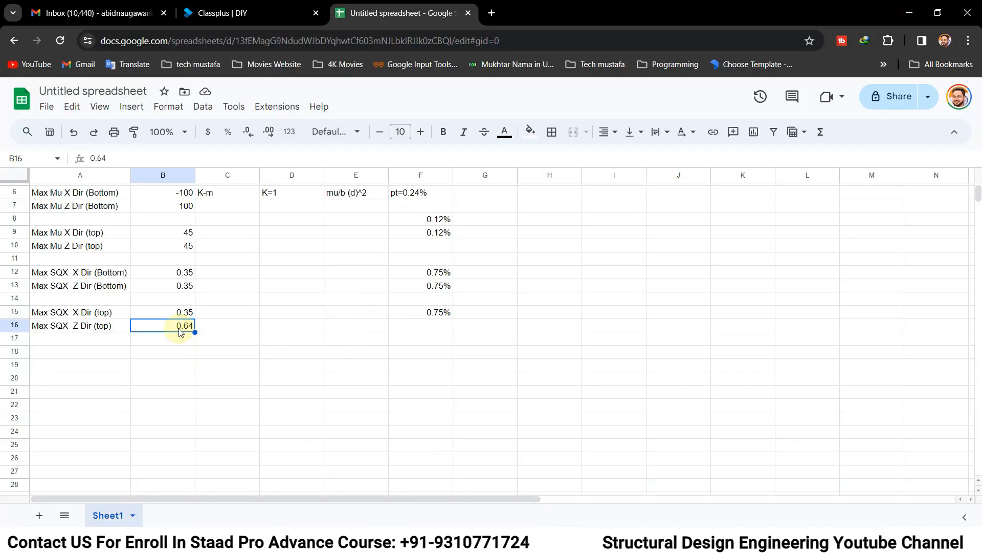
Compare the top-direction shear stresses in B15 and B16 with the reinforcement percentage in F15
{"action": "left_click", "coordinate": [432, 326]}
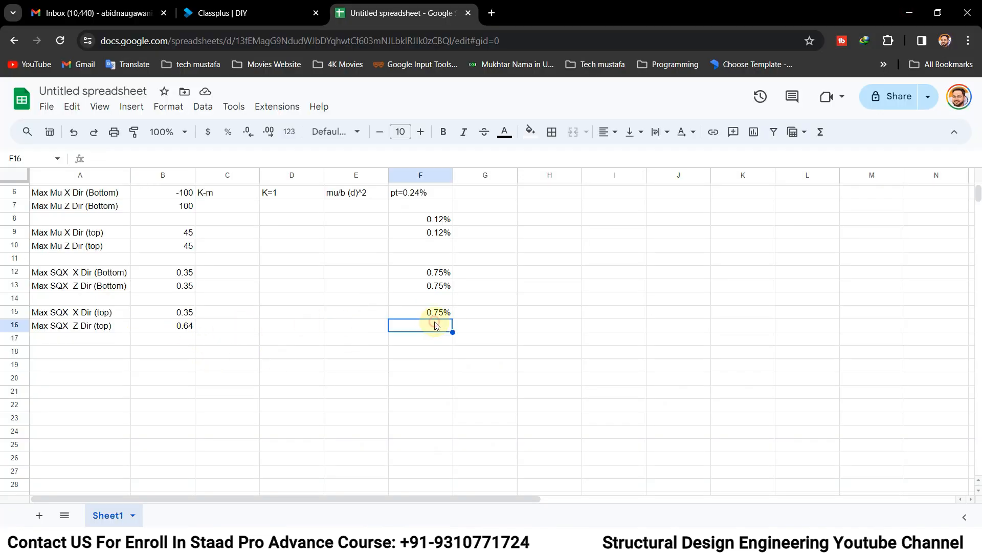
{"action": "left_click", "coordinate": [171, 330]}
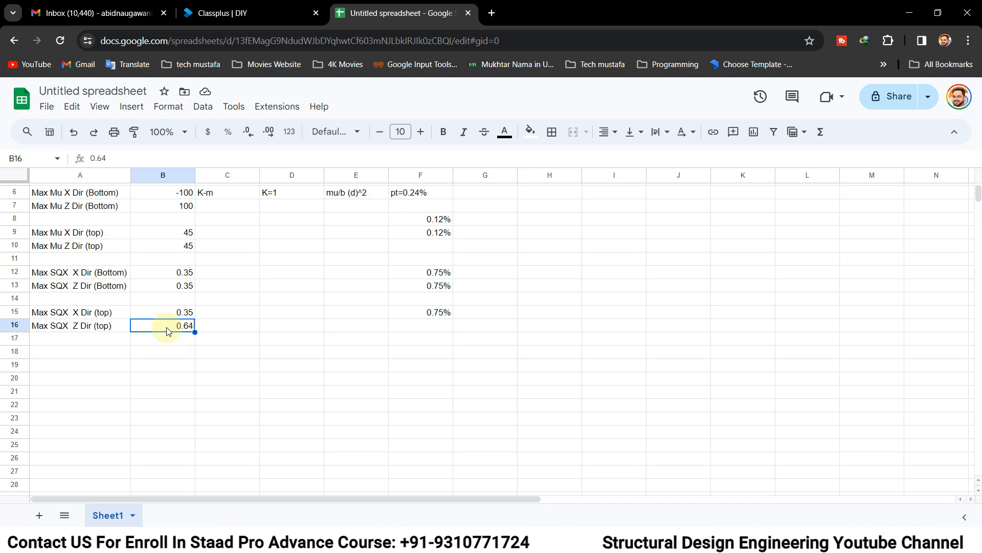
{"action": "left_click", "coordinate": [165, 313]}
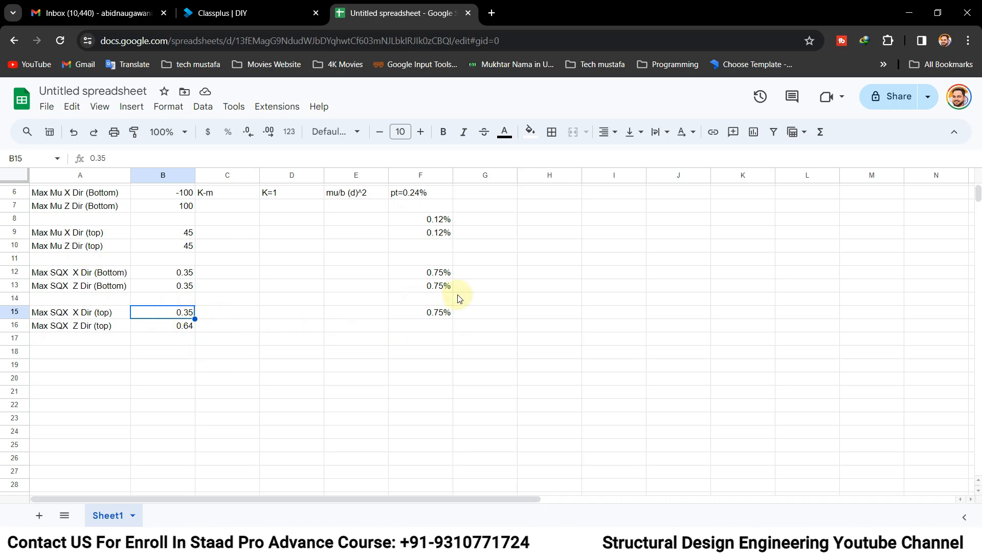
{"action": "left_click", "coordinate": [450, 313]}
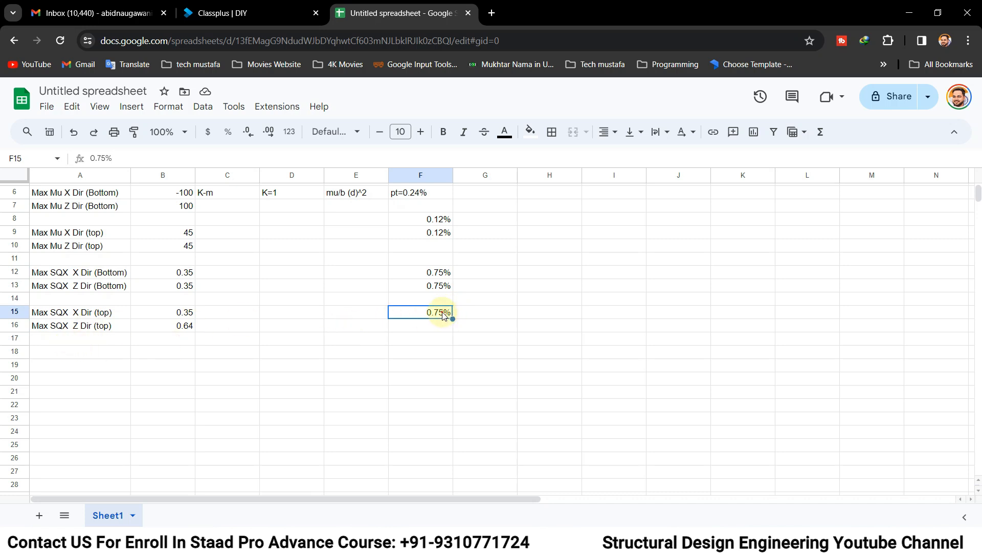
{"action": "left_click", "coordinate": [183, 313]}
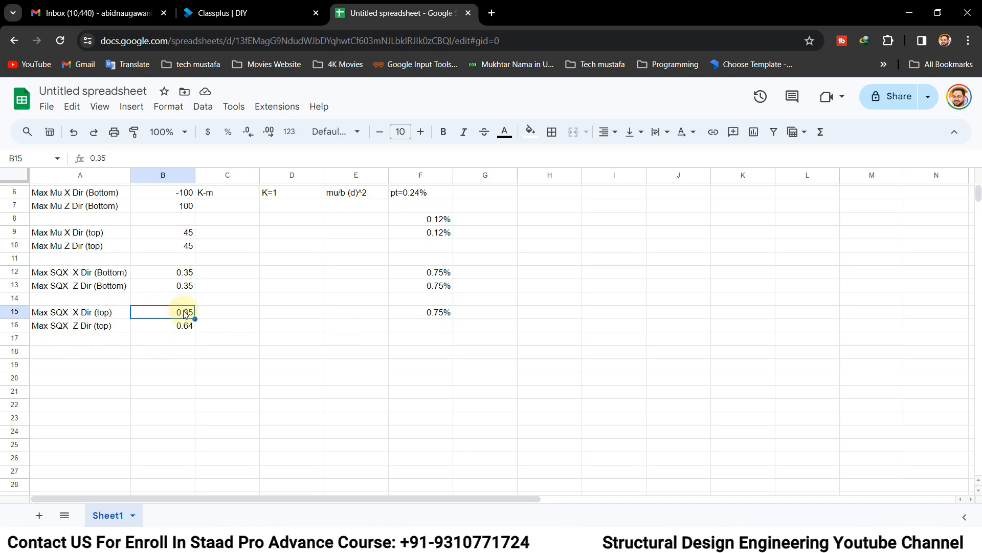
{"action": "left_click", "coordinate": [424, 315]}
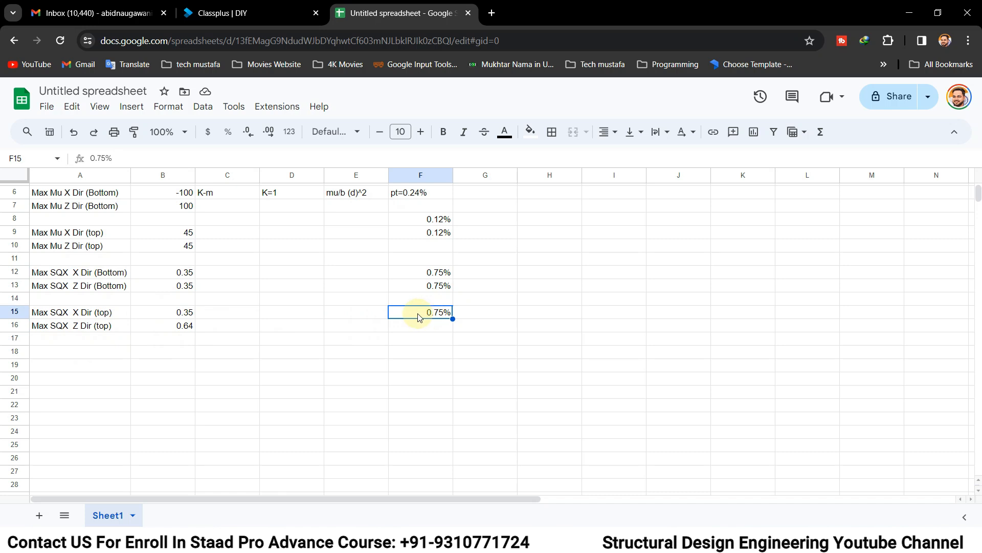
{"action": "left_click", "coordinate": [174, 326]}
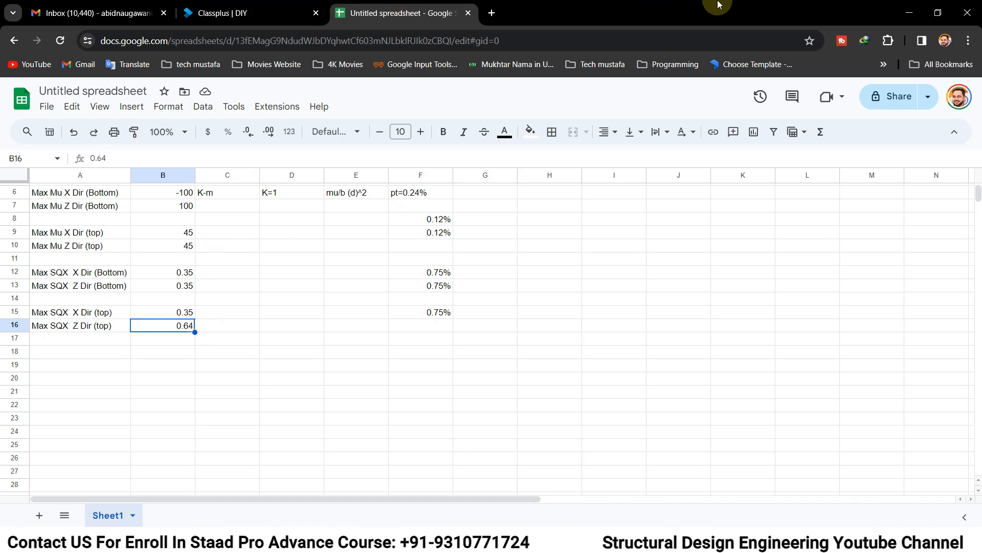
Switch to the ABC R1 model in STAAD.Pro and show the whole raft in isometric view in a maximized window
{"action": "left_click", "coordinate": [912, 8]}
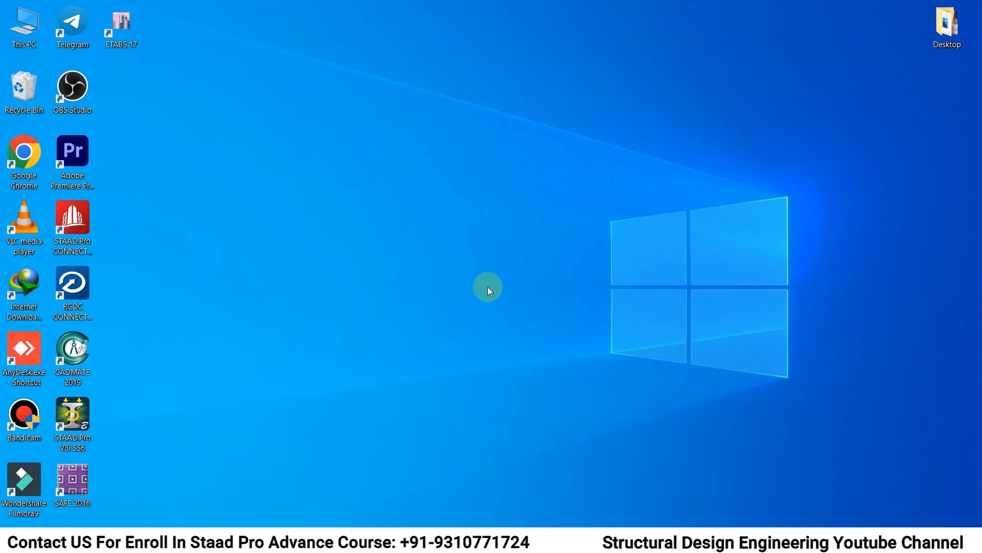
{"action": "left_click", "coordinate": [485, 524]}
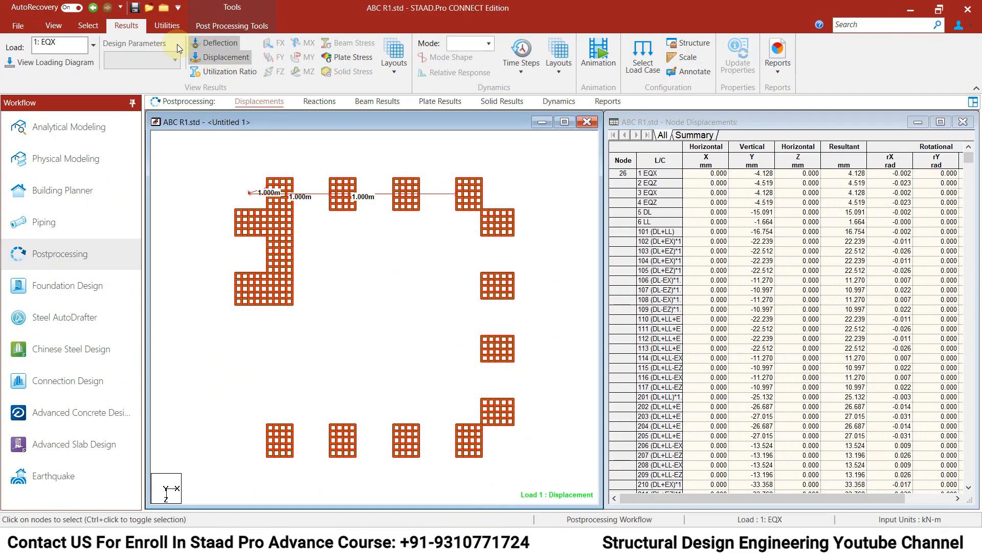
{"action": "left_click", "coordinate": [54, 25]}
{"action": "left_click", "coordinate": [177, 53]}
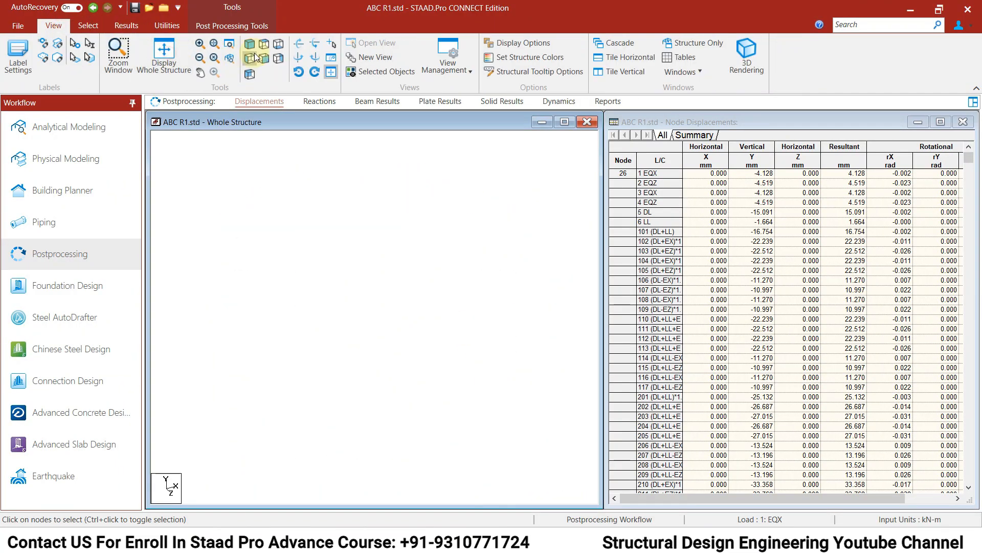
{"action": "left_click", "coordinate": [564, 121]}
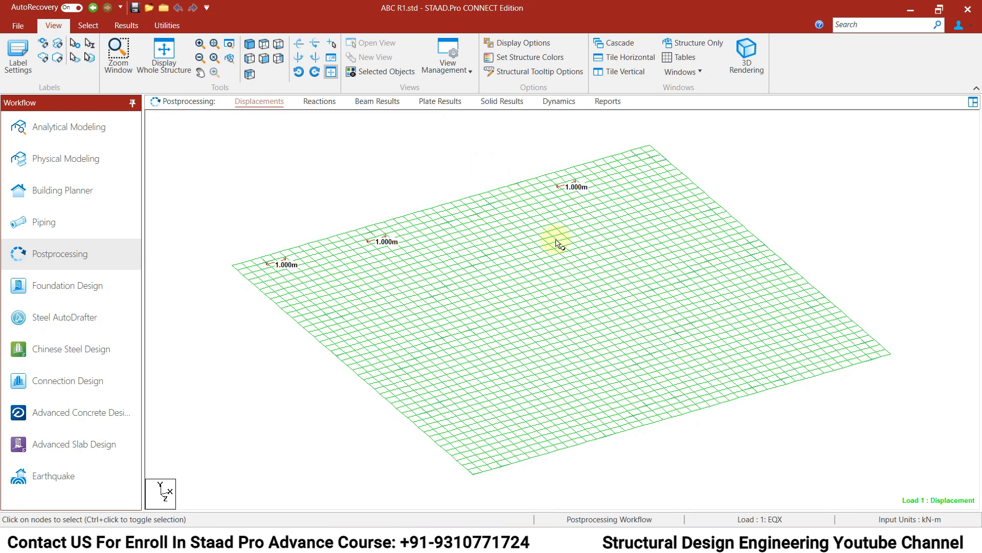
Display the raft model as a 3D rendering and examine it from another angle
{"action": "left_click", "coordinate": [88, 25]}
{"action": "left_click", "coordinate": [55, 29]}
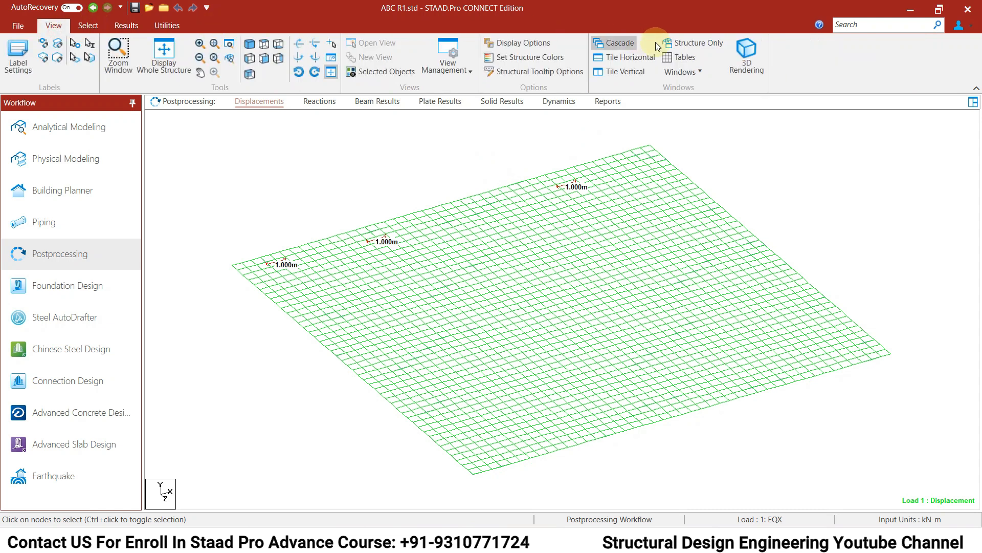
{"action": "left_click", "coordinate": [747, 56]}
{"action": "left_click_drag", "start_coordinate": [587, 316], "coordinate": [451, 320]}
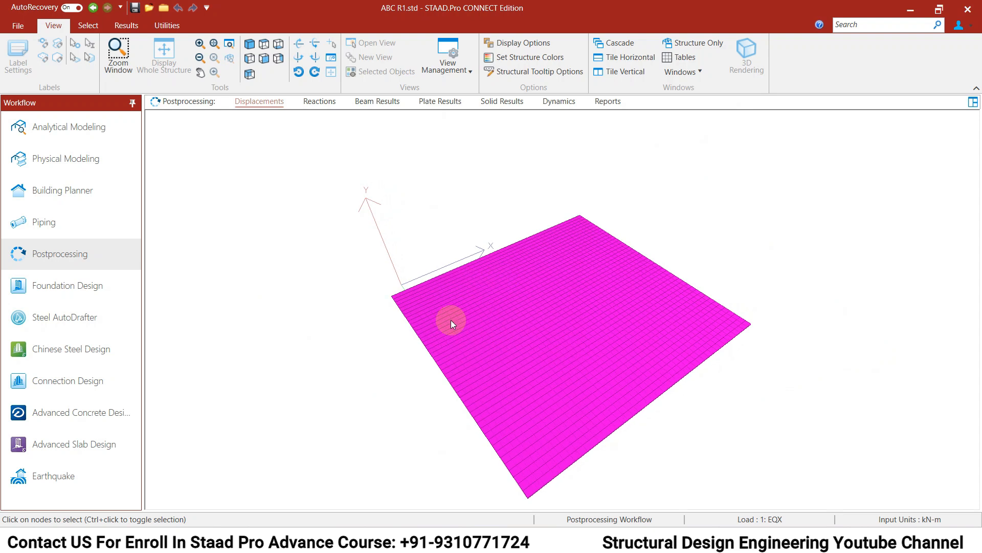
{"action": "left_click_drag", "start_coordinate": [526, 276], "coordinate": [495, 281]}
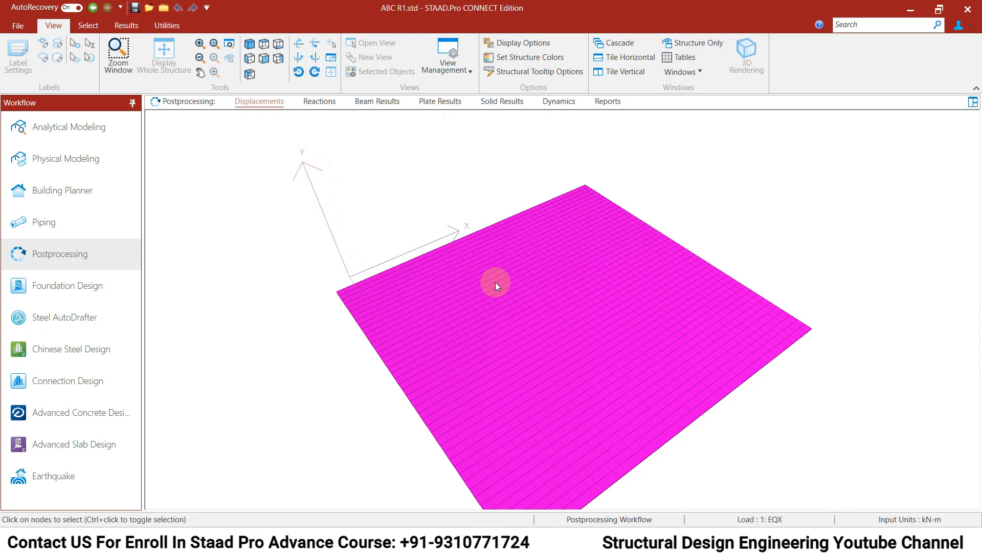
Open Paint with a blank canvas
{"action": "left_click", "coordinate": [112, 526]}
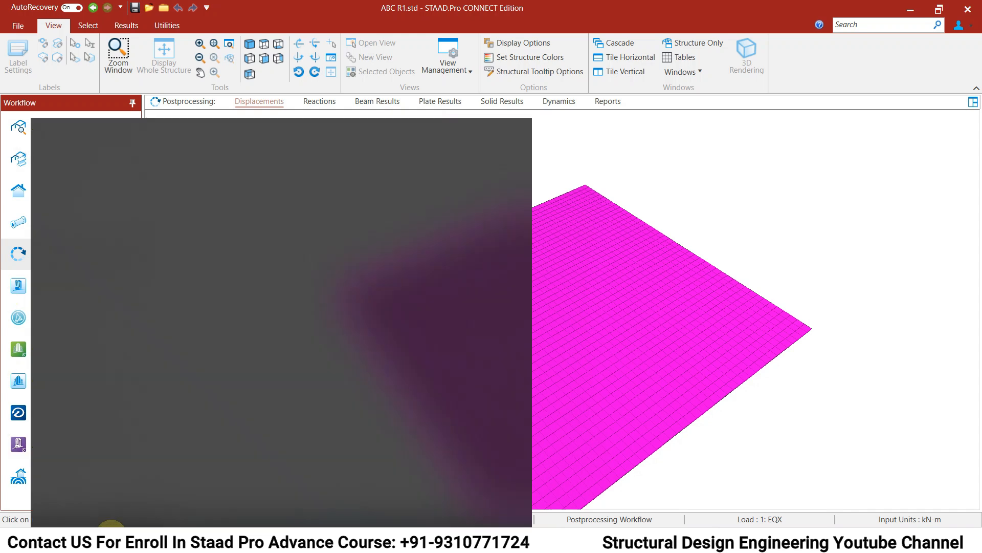
{"action": "type", "text": "paint"}
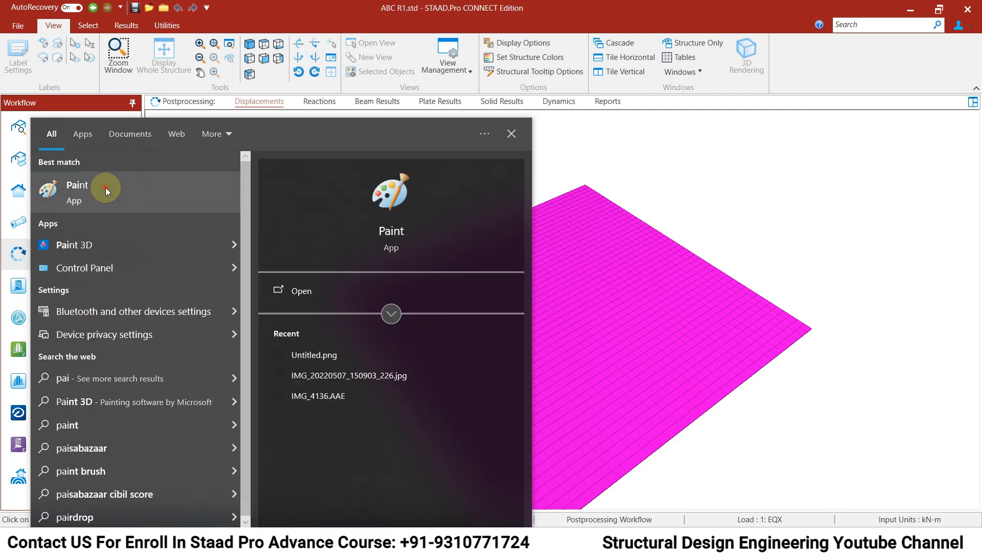
{"action": "left_click", "coordinate": [105, 187]}
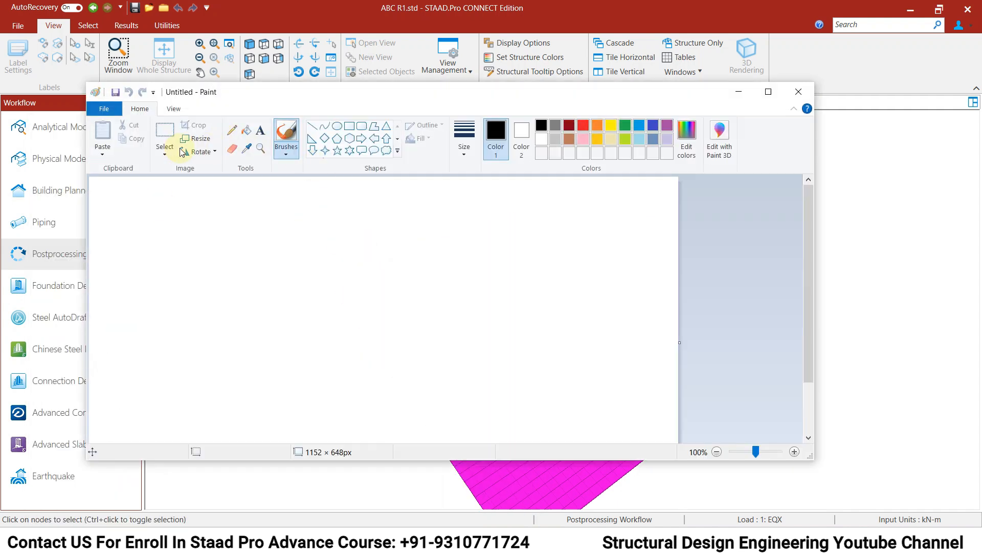
Sketch a freehand black section of the raft slab with three columns standing on stepped pedestals
{"action": "left_click_drag", "start_coordinate": [256, 219], "coordinate": [259, 227]}
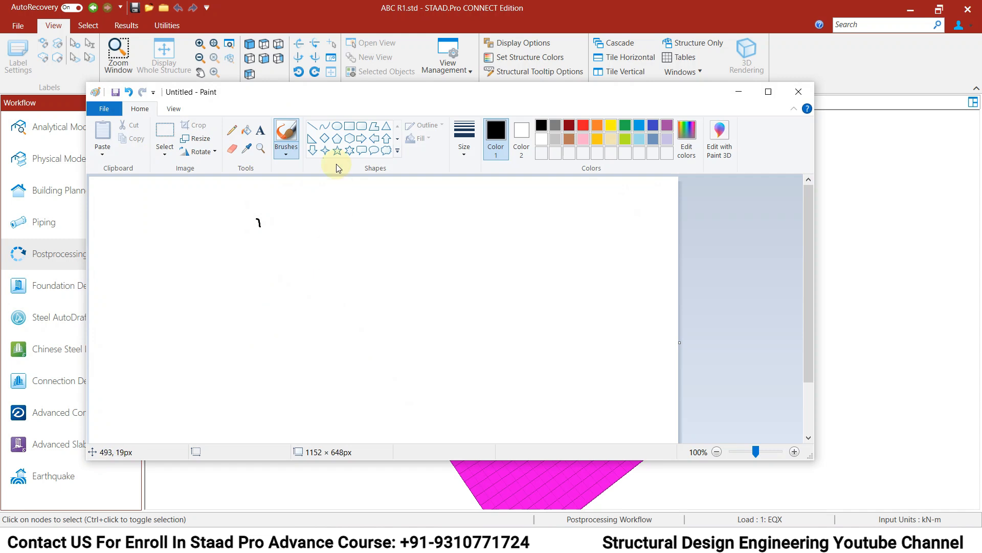
{"action": "left_click_drag", "start_coordinate": [350, 209], "coordinate": [357, 292]}
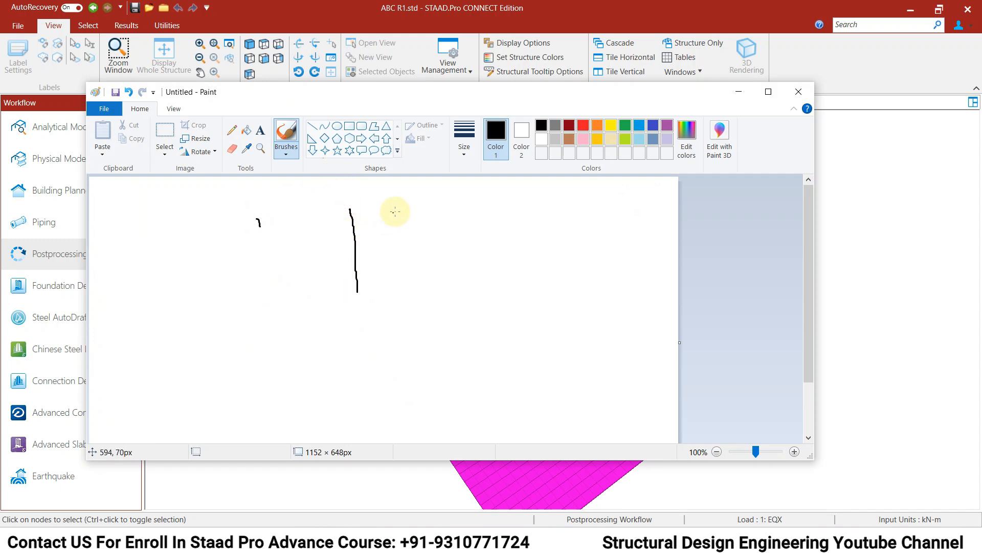
{"action": "mouse_move", "coordinate": [400, 210]}
{"action": "left_mouse_down"}
{"action": "mouse_move", "coordinate": [410, 286]}
{"action": "mouse_move", "coordinate": [441, 285]}
{"action": "left_mouse_up"}
{"action": "mouse_move", "coordinate": [357, 291]}
{"action": "left_mouse_down"}
{"action": "mouse_move", "coordinate": [328, 291]}
{"action": "mouse_move", "coordinate": [328, 319]}
{"action": "left_mouse_up"}
{"action": "mouse_move", "coordinate": [441, 285]}
{"action": "left_mouse_down"}
{"action": "mouse_move", "coordinate": [446, 310]}
{"action": "mouse_move", "coordinate": [559, 314]}
{"action": "mouse_move", "coordinate": [560, 285]}
{"action": "mouse_move", "coordinate": [580, 284]}
{"action": "mouse_move", "coordinate": [584, 200]}
{"action": "mouse_move", "coordinate": [621, 280]}
{"action": "mouse_move", "coordinate": [647, 281]}
{"action": "mouse_move", "coordinate": [648, 310]}
{"action": "mouse_move", "coordinate": [683, 314]}
{"action": "left_mouse_up"}
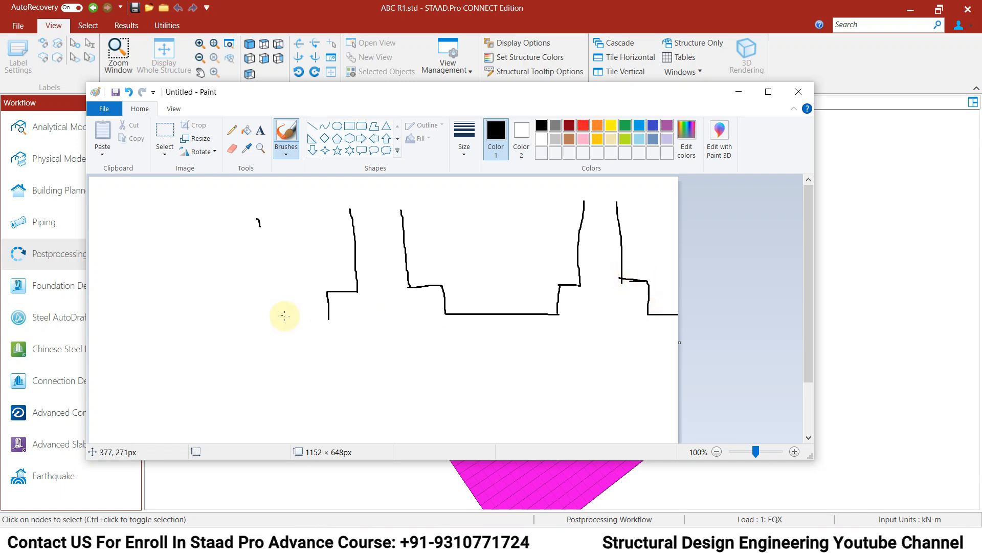
{"action": "left_click_drag", "start_coordinate": [330, 318], "coordinate": [224, 316]}
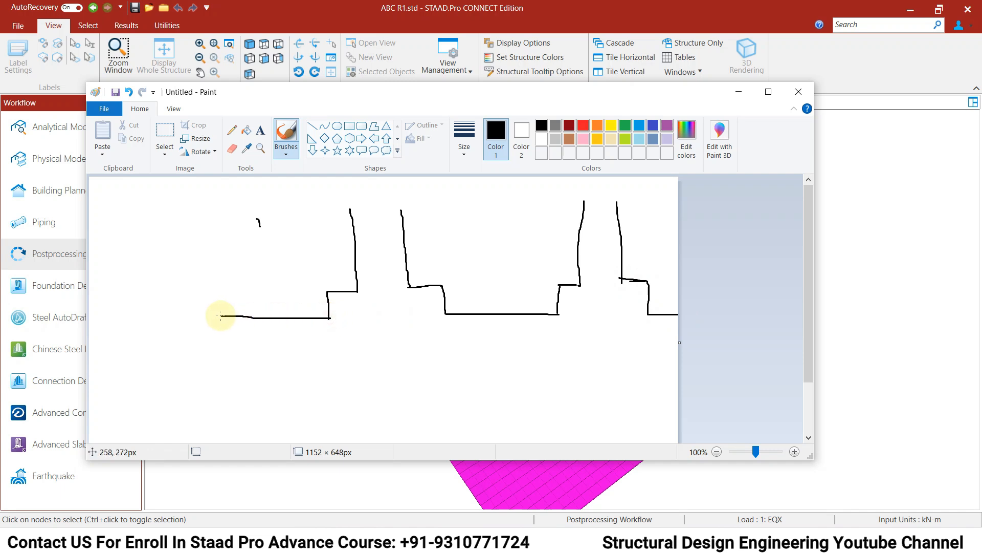
{"action": "left_click", "coordinate": [219, 314]}
{"action": "mouse_move", "coordinate": [220, 314]}
{"action": "left_mouse_down"}
{"action": "mouse_move", "coordinate": [224, 278]}
{"action": "mouse_move", "coordinate": [205, 274]}
{"action": "mouse_move", "coordinate": [202, 193]}
{"action": "mouse_move", "coordinate": [141, 279]}
{"action": "mouse_move", "coordinate": [119, 280]}
{"action": "mouse_move", "coordinate": [107, 358]}
{"action": "mouse_move", "coordinate": [125, 396]}
{"action": "mouse_move", "coordinate": [685, 388]}
{"action": "left_mouse_up"}
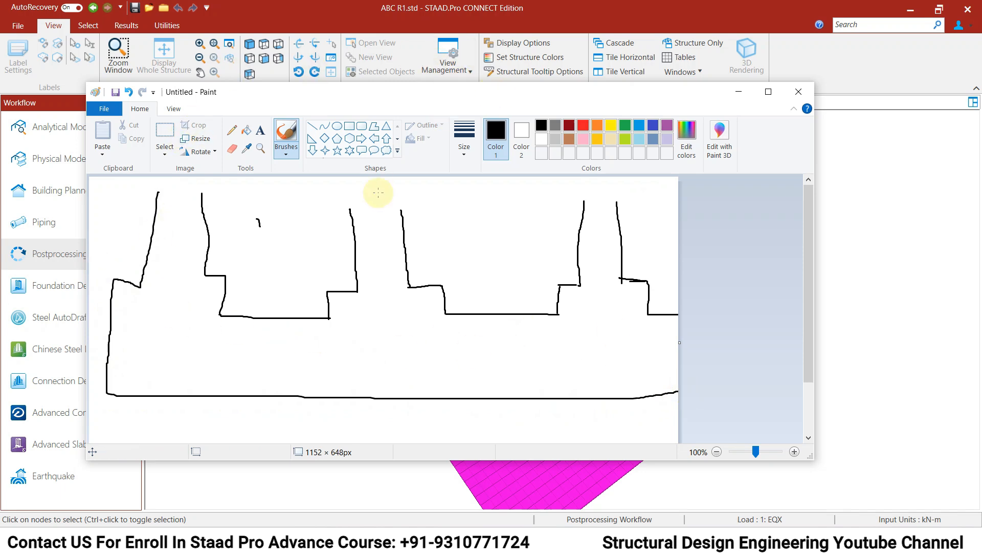
Circle the middle column and pedestal, and extend both column faces through the pedestal with dashed lines
{"action": "mouse_move", "coordinate": [409, 198]}
{"action": "left_mouse_down"}
{"action": "mouse_move", "coordinate": [248, 267]}
{"action": "mouse_move", "coordinate": [467, 432]}
{"action": "mouse_move", "coordinate": [417, 216]}
{"action": "left_mouse_up"}
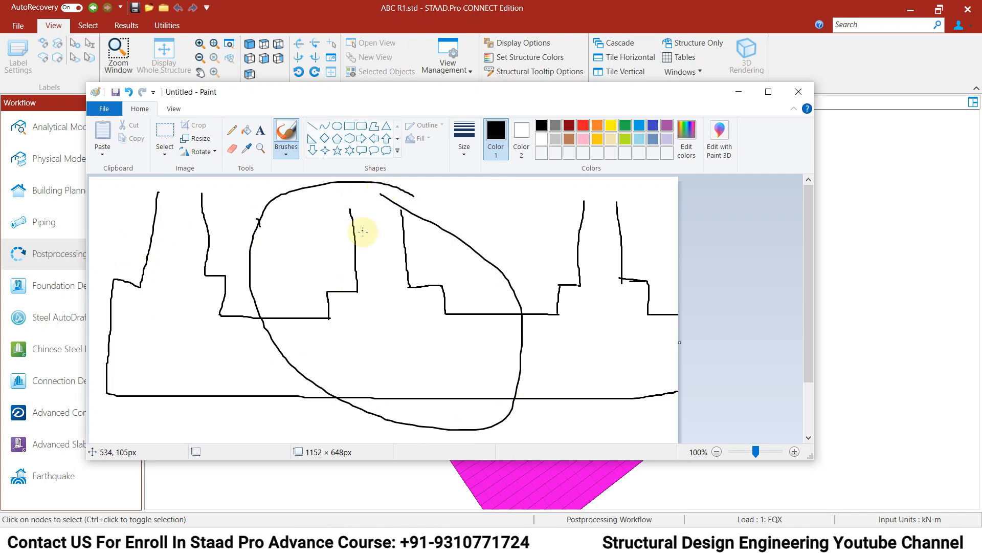
{"action": "left_click_drag", "start_coordinate": [356, 299], "coordinate": [359, 315]}
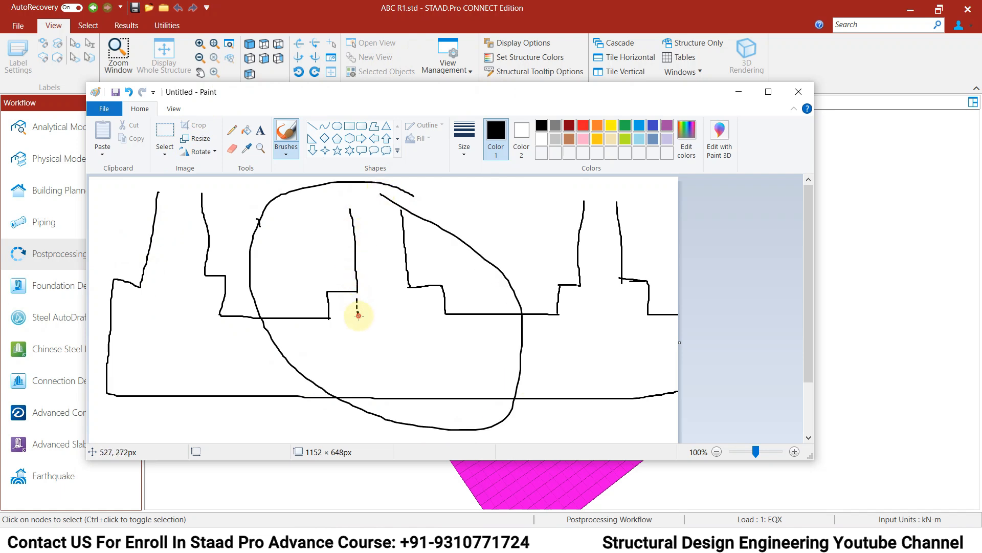
{"action": "left_click_drag", "start_coordinate": [410, 293], "coordinate": [410, 314]}
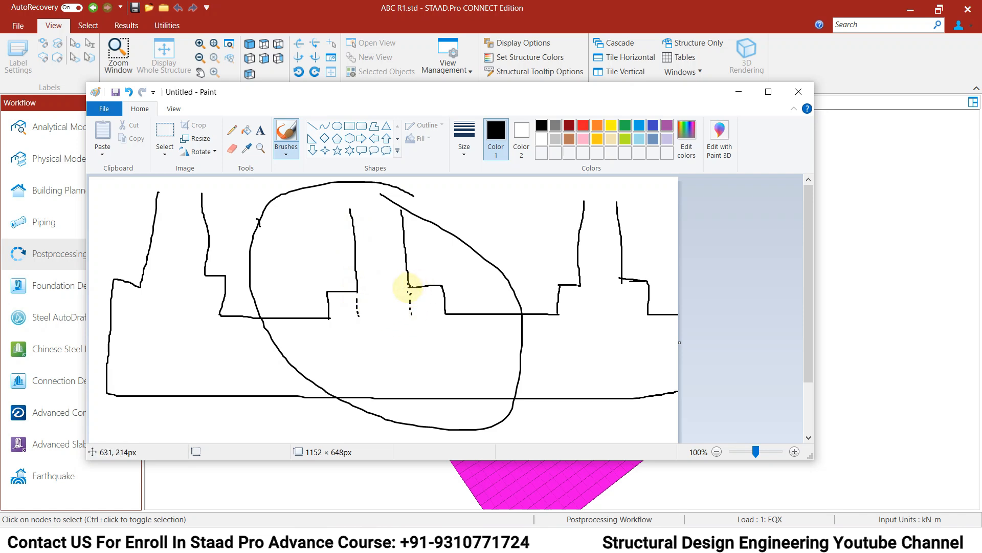
Mark the middle pedestal's horizontal projections beside the column and its step height with dimension lines
{"action": "mouse_move", "coordinate": [408, 287]}
{"action": "left_mouse_down"}
{"action": "mouse_move", "coordinate": [435, 284]}
{"action": "mouse_move", "coordinate": [415, 275]}
{"action": "mouse_move", "coordinate": [440, 276]}
{"action": "mouse_move", "coordinate": [420, 285]}
{"action": "left_mouse_up"}
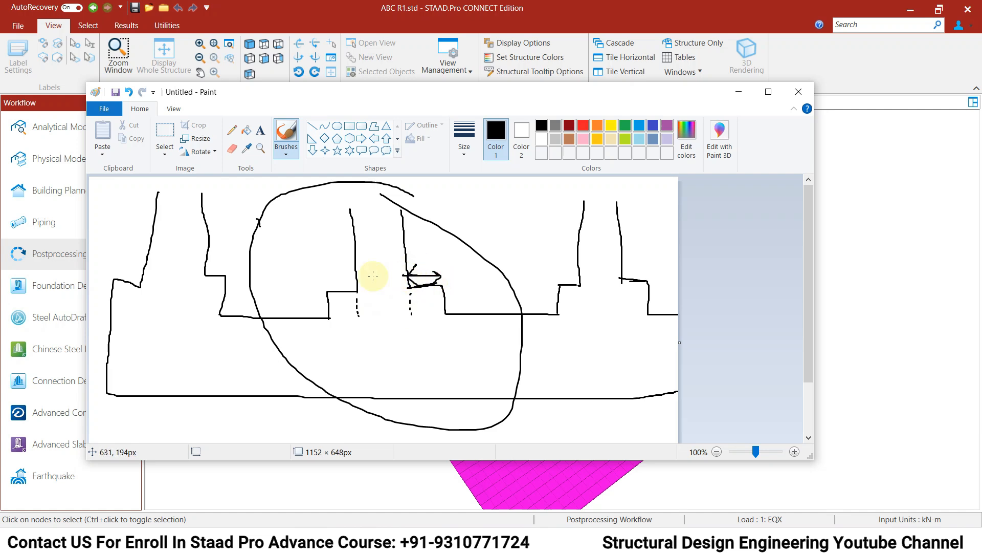
{"action": "left_click_drag", "start_coordinate": [325, 277], "coordinate": [365, 277]}
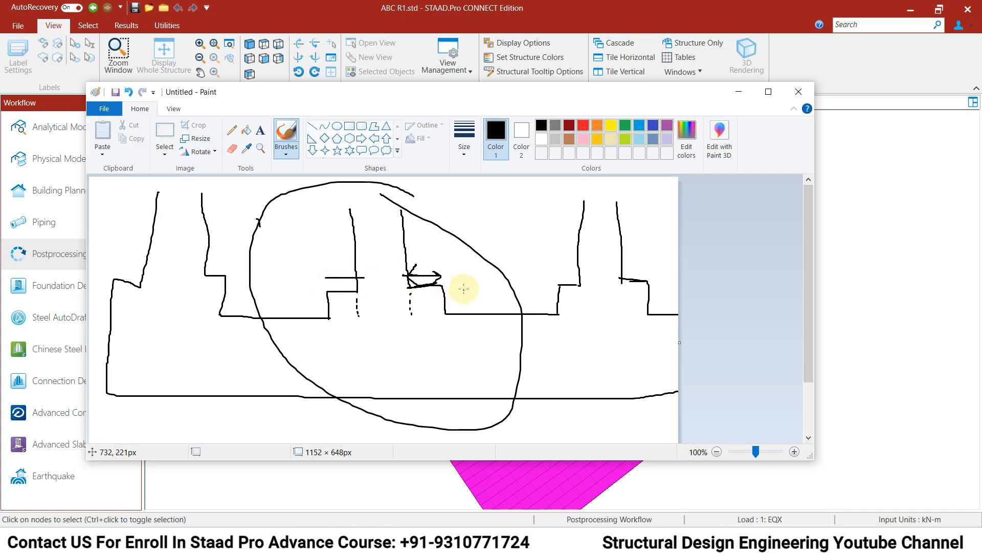
{"action": "mouse_move", "coordinate": [461, 286]}
{"action": "left_mouse_down"}
{"action": "mouse_move", "coordinate": [462, 306]}
{"action": "mouse_move", "coordinate": [450, 310]}
{"action": "mouse_move", "coordinate": [467, 311]}
{"action": "mouse_move", "coordinate": [463, 285]}
{"action": "mouse_move", "coordinate": [472, 289]}
{"action": "left_mouse_up"}
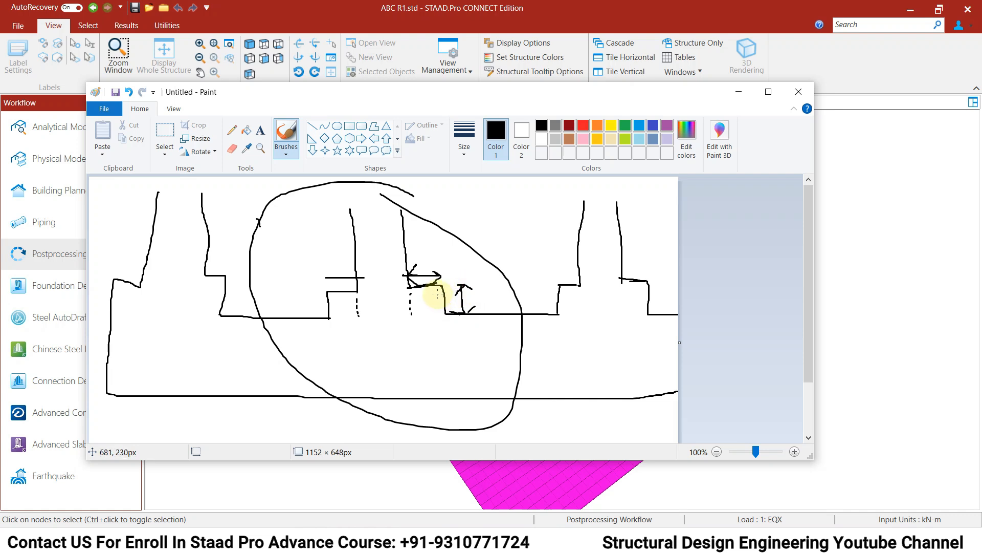
Extend the middle column's face and pedestal edge downward, and draw horizontal distance arrows from the column face and from the pedestal edge
{"action": "left_click_drag", "start_coordinate": [405, 229], "coordinate": [421, 330]}
{"action": "left_click_drag", "start_coordinate": [443, 252], "coordinate": [448, 329]}
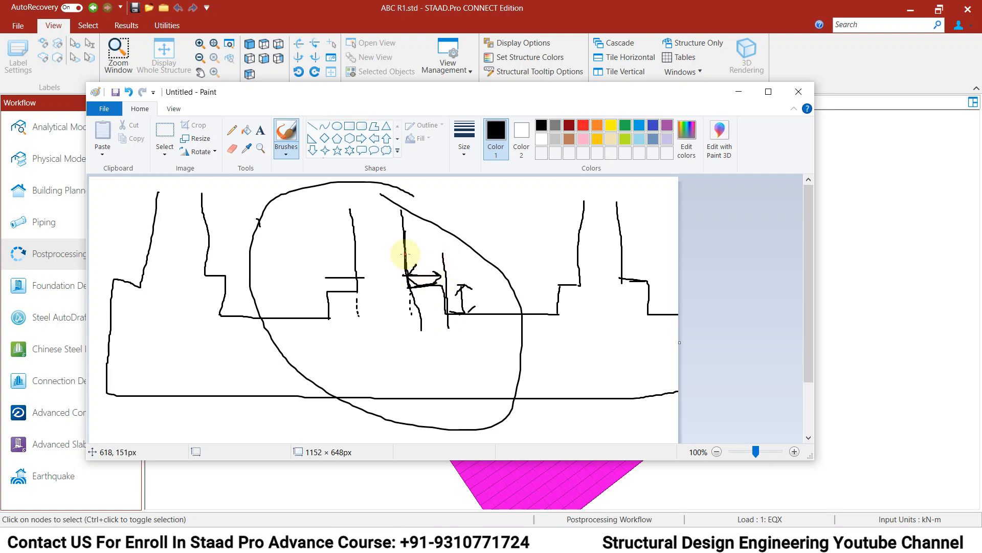
{"action": "mouse_move", "coordinate": [406, 287]}
{"action": "left_mouse_down"}
{"action": "mouse_move", "coordinate": [408, 336]}
{"action": "mouse_move", "coordinate": [469, 330]}
{"action": "mouse_move", "coordinate": [475, 346]}
{"action": "left_mouse_up"}
{"action": "left_click_drag", "start_coordinate": [417, 332], "coordinate": [419, 349]}
{"action": "left_click_drag", "start_coordinate": [443, 261], "coordinate": [446, 321]}
{"action": "mouse_move", "coordinate": [443, 275]}
{"action": "left_mouse_down"}
{"action": "mouse_move", "coordinate": [505, 275]}
{"action": "mouse_move", "coordinate": [498, 286]}
{"action": "mouse_move", "coordinate": [445, 275]}
{"action": "mouse_move", "coordinate": [456, 284]}
{"action": "left_mouse_up"}
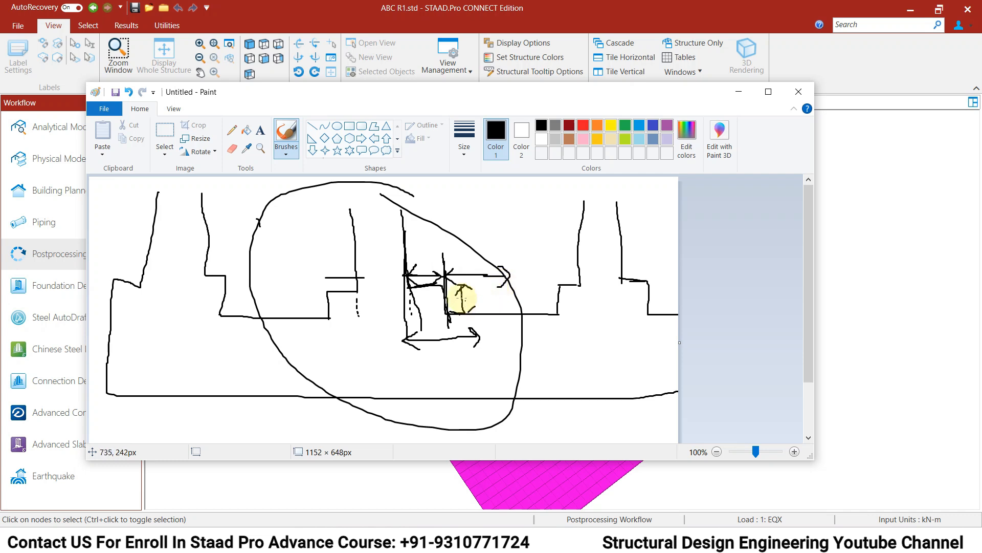
Curve a line around the pedestal corner and write a dimension value beneath the arrow starting at the column face
{"action": "left_click_drag", "start_coordinate": [474, 333], "coordinate": [440, 276]}
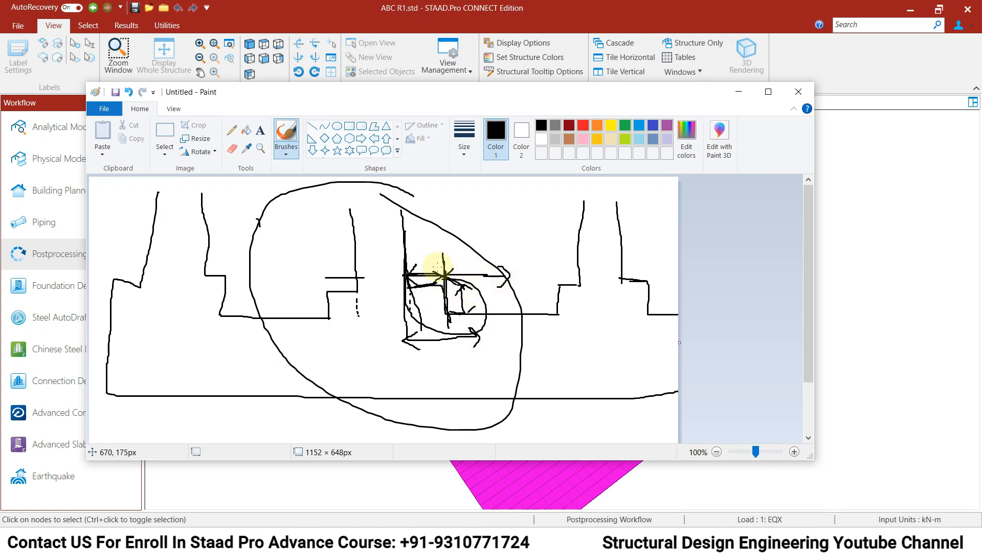
{"action": "left_click_drag", "start_coordinate": [408, 341], "coordinate": [489, 339]}
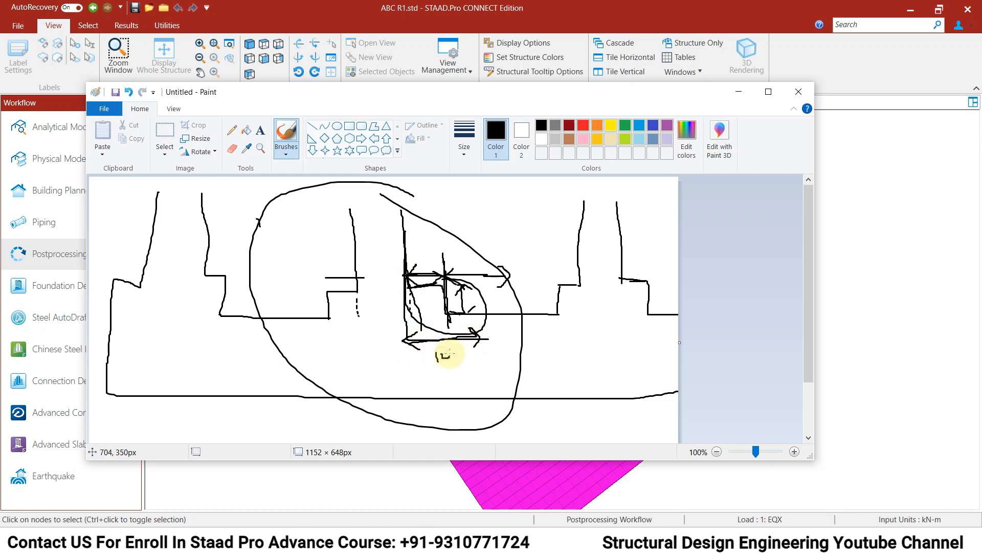
{"action": "mouse_move", "coordinate": [462, 353]}
{"action": "left_mouse_down"}
{"action": "mouse_move", "coordinate": [478, 353]}
{"action": "mouse_move", "coordinate": [476, 336]}
{"action": "left_mouse_up"}
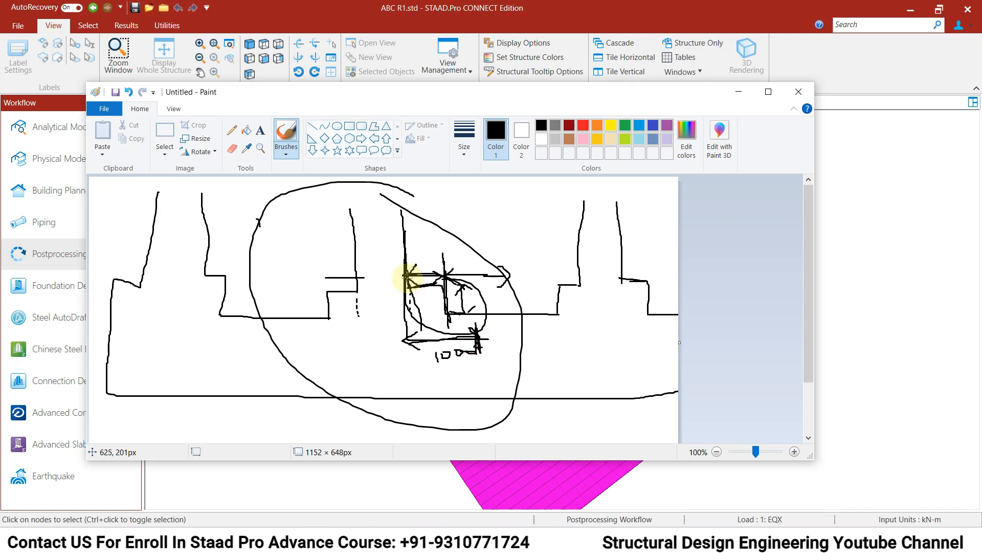
Emphasize the arrow from the pedestal edge, and mark the extra distance beyond the labelled dimension with another arrow and a vertical boundary line
{"action": "mouse_move", "coordinate": [438, 296]}
{"action": "left_mouse_down"}
{"action": "mouse_move", "coordinate": [445, 280]}
{"action": "mouse_move", "coordinate": [446, 289]}
{"action": "mouse_move", "coordinate": [472, 274]}
{"action": "mouse_move", "coordinate": [508, 277]}
{"action": "mouse_move", "coordinate": [503, 288]}
{"action": "left_mouse_up"}
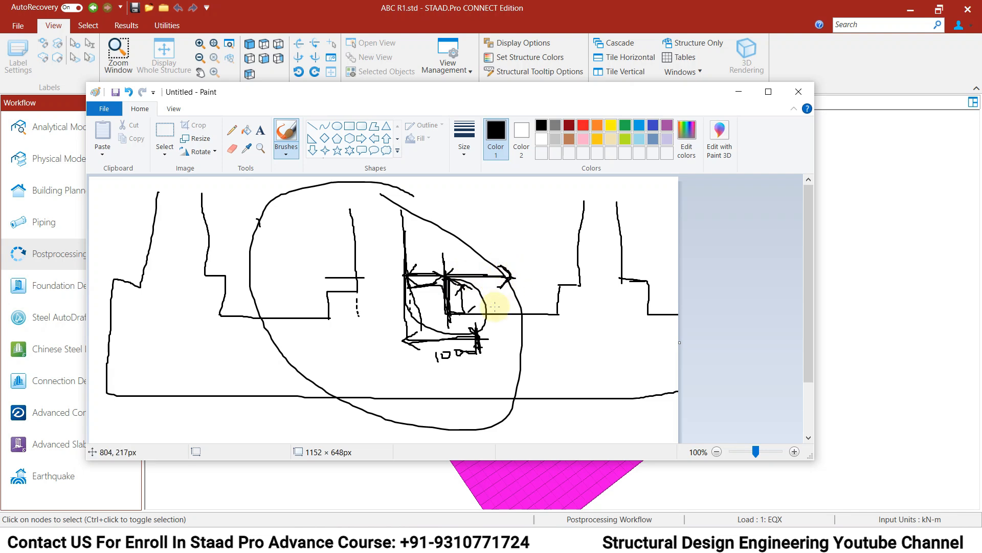
{"action": "mouse_move", "coordinate": [477, 340]}
{"action": "left_mouse_down"}
{"action": "mouse_move", "coordinate": [508, 332]}
{"action": "mouse_move", "coordinate": [513, 341]}
{"action": "mouse_move", "coordinate": [478, 339]}
{"action": "mouse_move", "coordinate": [500, 340]}
{"action": "left_mouse_up"}
{"action": "left_click_drag", "start_coordinate": [516, 261], "coordinate": [522, 358]}
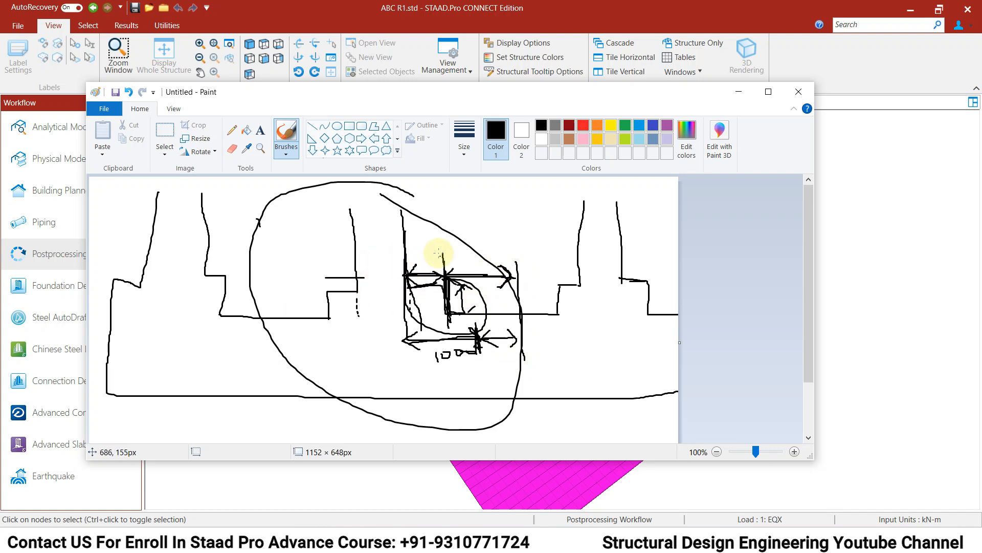
Curve a line around the middle column's base and draw two vertical column bars with feet bent outward in the raft
{"action": "mouse_move", "coordinate": [428, 248]}
{"action": "left_mouse_down"}
{"action": "mouse_move", "coordinate": [323, 359]}
{"action": "mouse_move", "coordinate": [459, 379]}
{"action": "left_mouse_up"}
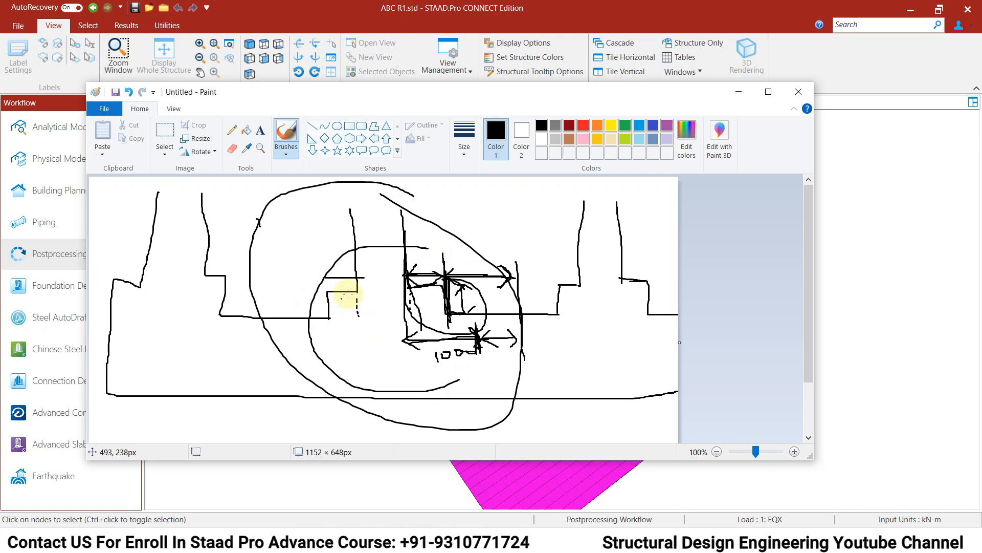
{"action": "mouse_move", "coordinate": [362, 210]}
{"action": "left_mouse_down"}
{"action": "mouse_move", "coordinate": [373, 370]}
{"action": "mouse_move", "coordinate": [325, 389]}
{"action": "left_mouse_up"}
{"action": "mouse_move", "coordinate": [389, 210]}
{"action": "left_mouse_down"}
{"action": "mouse_move", "coordinate": [402, 382]}
{"action": "mouse_move", "coordinate": [449, 402]}
{"action": "left_mouse_up"}
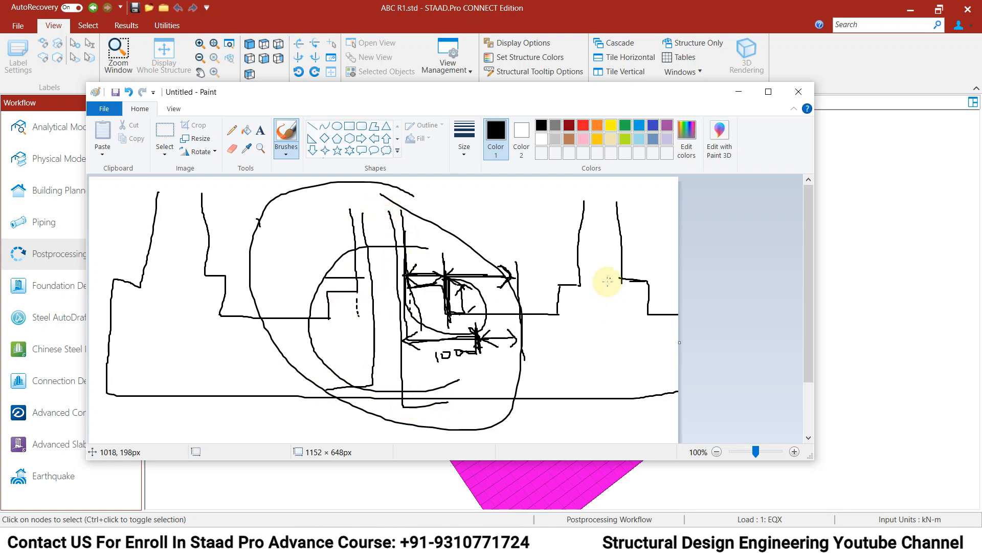
Draw the right pedestal's L-shaped bars with joining lines at their tops, and extend the vertical boundary line upward and across to the right column
{"action": "mouse_move", "coordinate": [568, 294]}
{"action": "left_mouse_down"}
{"action": "mouse_move", "coordinate": [614, 291]}
{"action": "mouse_move", "coordinate": [570, 330]}
{"action": "mouse_move", "coordinate": [570, 362]}
{"action": "mouse_move", "coordinate": [540, 378]}
{"action": "left_mouse_up"}
{"action": "mouse_move", "coordinate": [592, 298]}
{"action": "left_mouse_down"}
{"action": "mouse_move", "coordinate": [634, 298]}
{"action": "mouse_move", "coordinate": [649, 333]}
{"action": "mouse_move", "coordinate": [648, 373]}
{"action": "mouse_move", "coordinate": [683, 363]}
{"action": "left_mouse_up"}
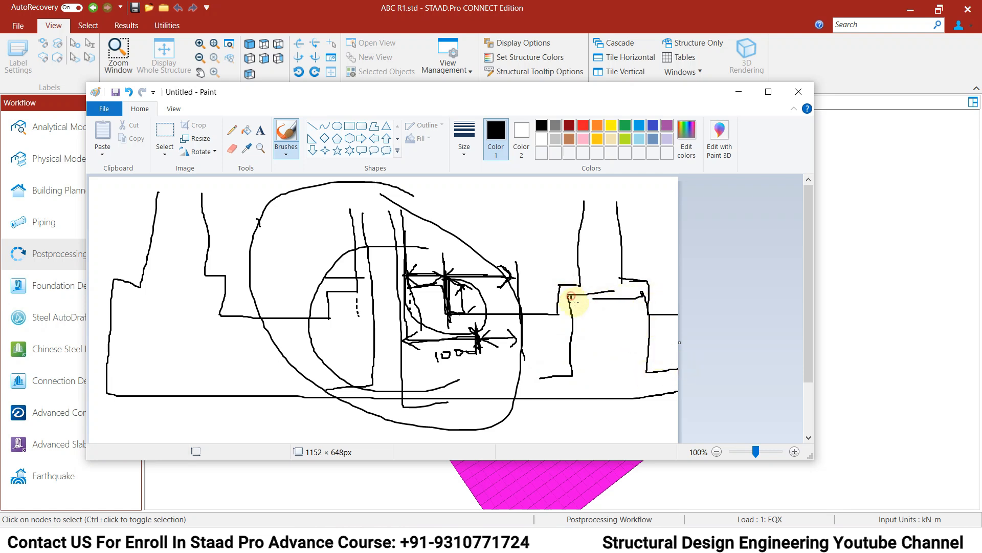
{"action": "left_click_drag", "start_coordinate": [571, 298], "coordinate": [640, 302]}
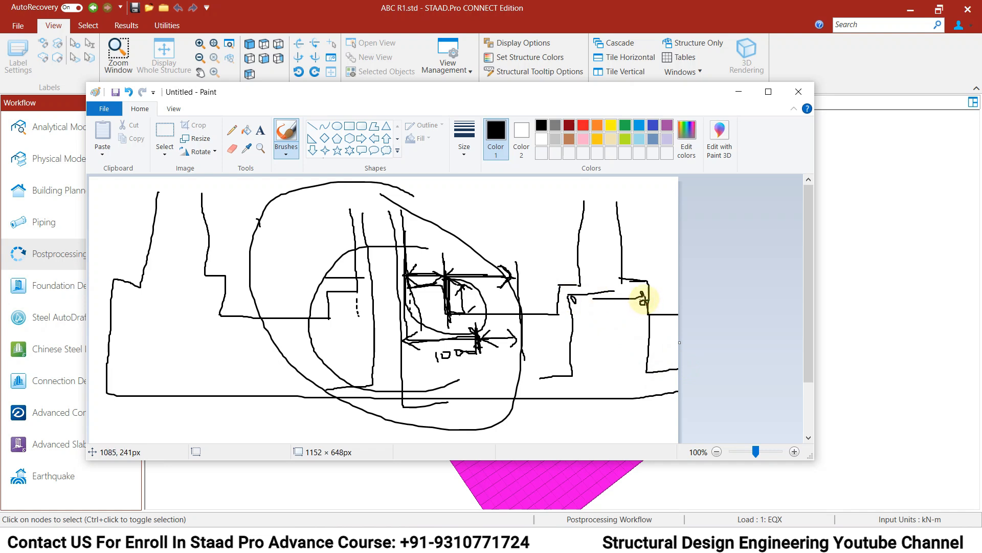
{"action": "left_click_drag", "start_coordinate": [507, 196], "coordinate": [515, 274]}
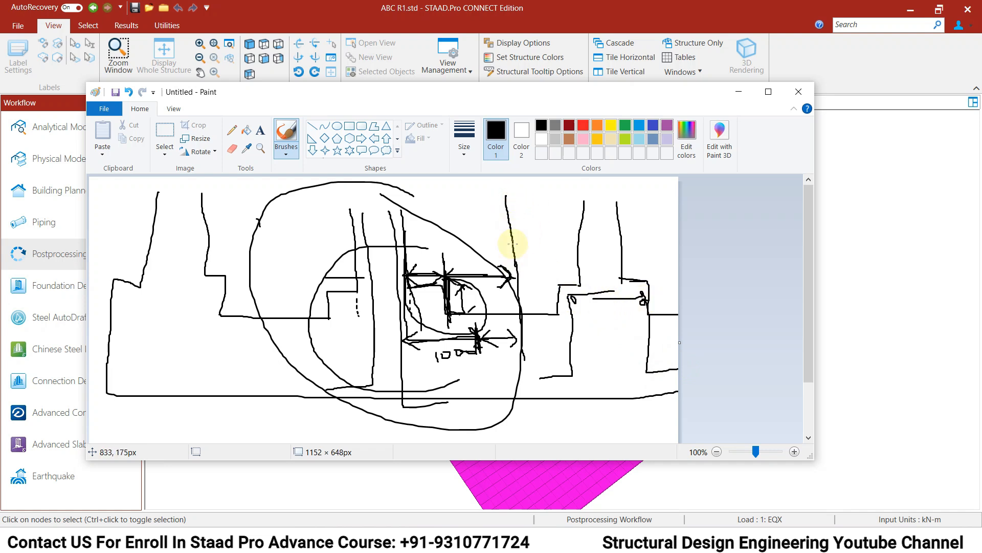
{"action": "left_click_drag", "start_coordinate": [506, 194], "coordinate": [604, 191]}
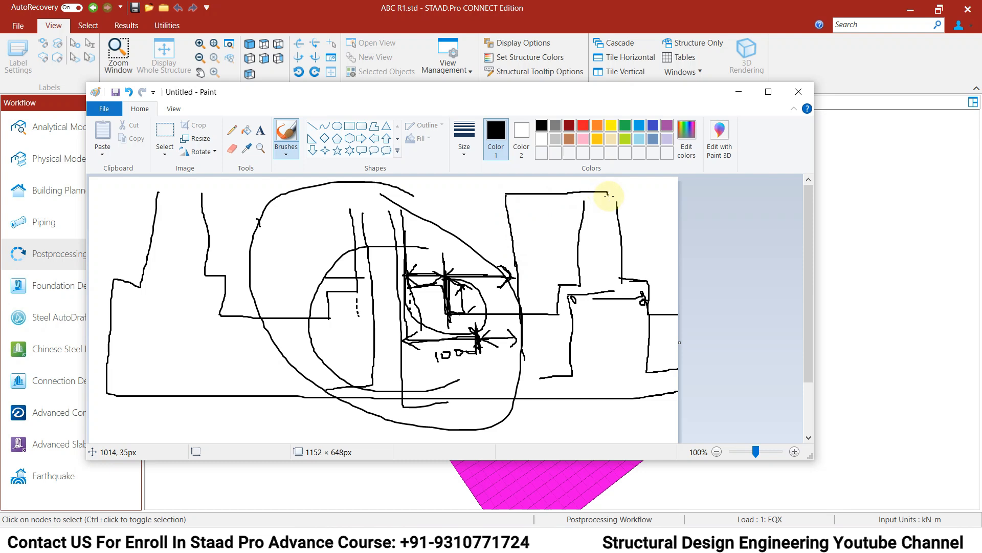
Draw a horizontal line with hooked ends across the right pedestal
{"action": "scroll", "coordinate": [384, 289], "scroll_direction": "down", "scroll_amount": 3}
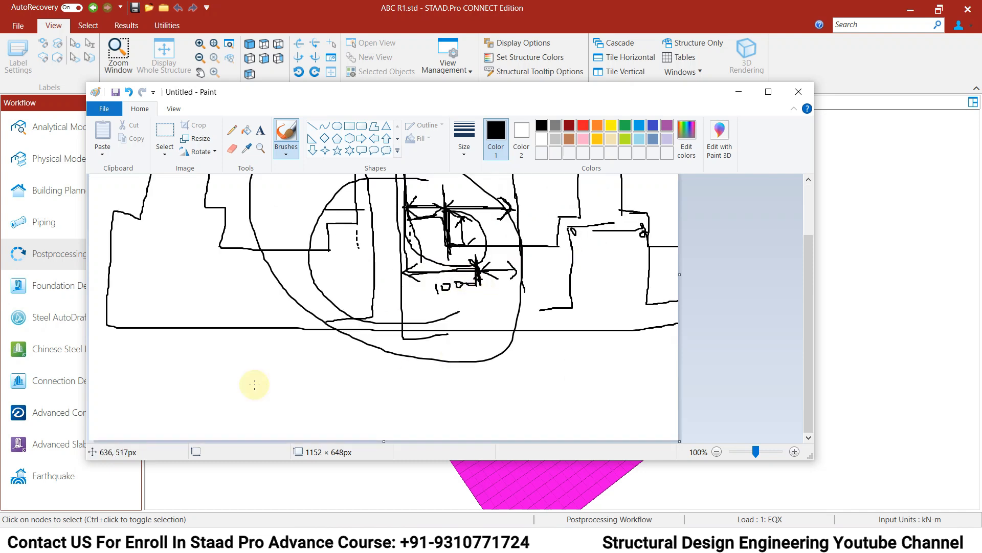
{"action": "mouse_move", "coordinate": [546, 233]}
{"action": "left_mouse_down"}
{"action": "mouse_move", "coordinate": [664, 232]}
{"action": "mouse_move", "coordinate": [648, 239]}
{"action": "left_mouse_up"}
{"action": "mouse_move", "coordinate": [543, 234]}
{"action": "left_mouse_down"}
{"action": "mouse_move", "coordinate": [554, 222]}
{"action": "mouse_move", "coordinate": [555, 235]}
{"action": "left_mouse_up"}
Sketch a plan view beneath the section with an outer pedestal outline, an inner column square and offset arrows on all four sides
{"action": "left_click_drag", "start_coordinate": [162, 342], "coordinate": [153, 428]}
{"action": "mouse_move", "coordinate": [161, 337]}
{"action": "left_mouse_down"}
{"action": "mouse_move", "coordinate": [256, 335]}
{"action": "mouse_move", "coordinate": [267, 375]}
{"action": "mouse_move", "coordinate": [256, 428]}
{"action": "left_mouse_up"}
{"action": "left_click_drag", "start_coordinate": [155, 433], "coordinate": [271, 433]}
{"action": "mouse_move", "coordinate": [194, 365]}
{"action": "left_mouse_down"}
{"action": "mouse_move", "coordinate": [201, 399]}
{"action": "mouse_move", "coordinate": [231, 400]}
{"action": "mouse_move", "coordinate": [230, 368]}
{"action": "mouse_move", "coordinate": [195, 366]}
{"action": "mouse_move", "coordinate": [260, 388]}
{"action": "mouse_move", "coordinate": [246, 387]}
{"action": "mouse_move", "coordinate": [244, 399]}
{"action": "left_mouse_up"}
{"action": "mouse_move", "coordinate": [154, 385]}
{"action": "left_mouse_down"}
{"action": "mouse_move", "coordinate": [197, 392]}
{"action": "mouse_move", "coordinate": [161, 389]}
{"action": "left_mouse_up"}
{"action": "left_click_drag", "start_coordinate": [211, 338], "coordinate": [211, 353]}
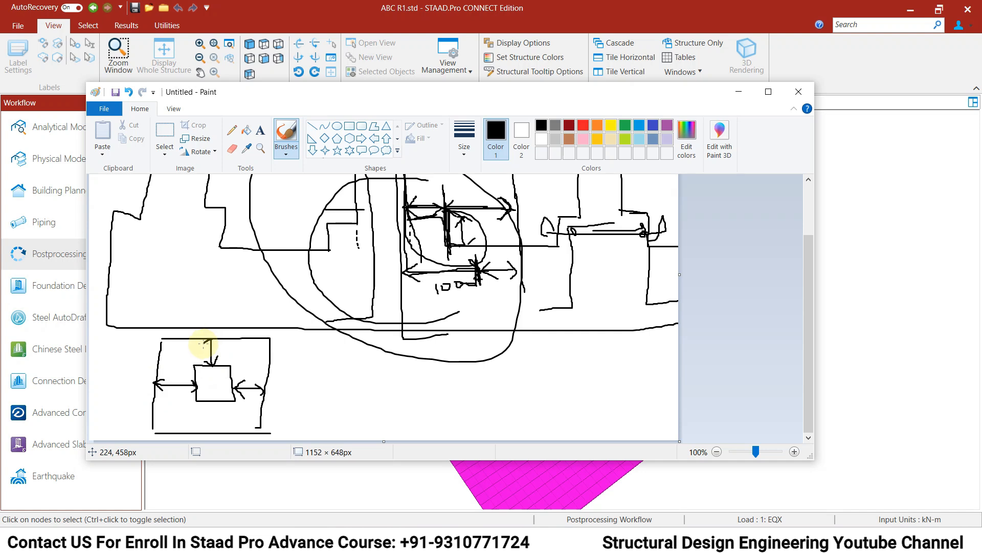
{"action": "left_click_drag", "start_coordinate": [209, 339], "coordinate": [219, 345]}
{"action": "mouse_move", "coordinate": [212, 401]}
{"action": "left_mouse_down"}
{"action": "mouse_move", "coordinate": [213, 428]}
{"action": "mouse_move", "coordinate": [220, 421]}
{"action": "left_mouse_up"}
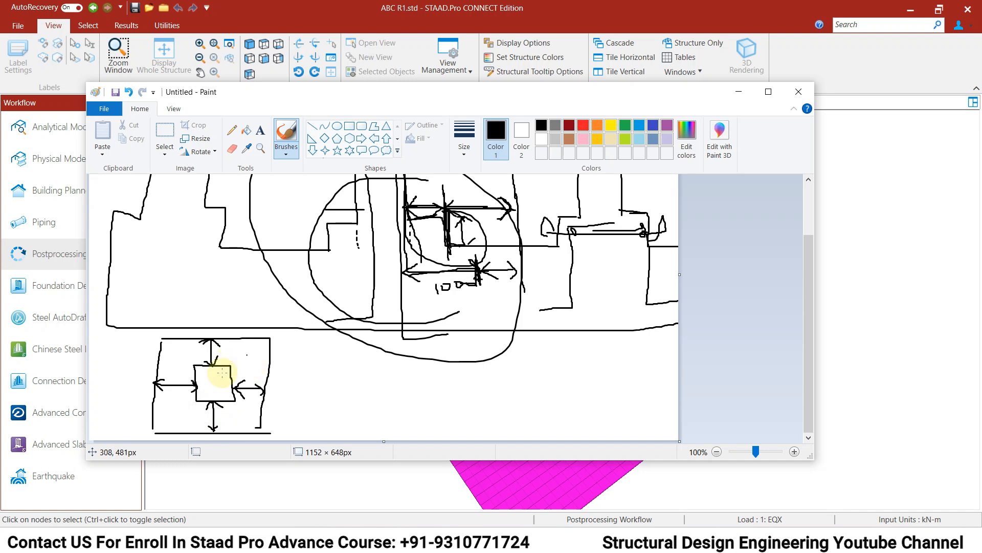
Mark the column's reinforcing bars inside the inner square of the plan sketch and outline the ties around them
{"action": "left_click_drag", "start_coordinate": [204, 357], "coordinate": [211, 364]}
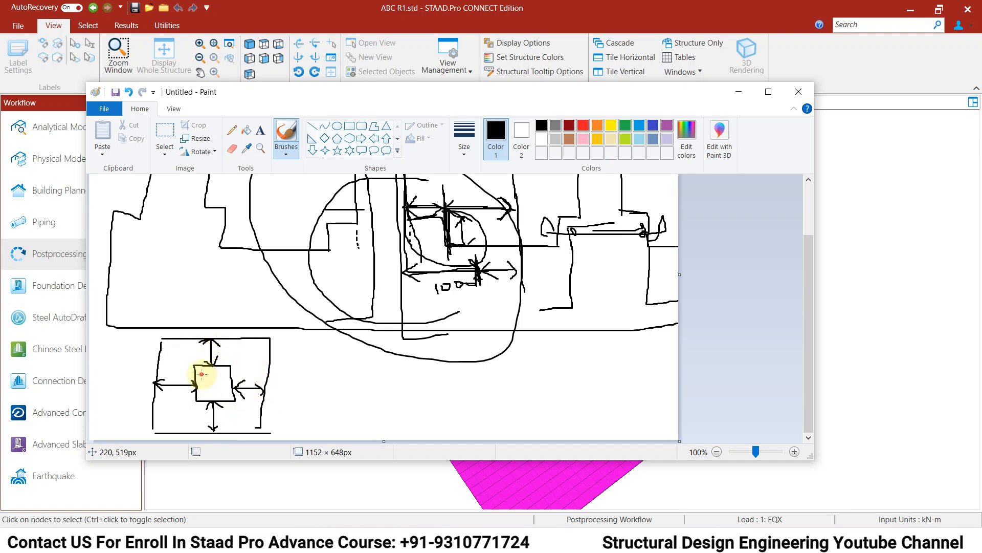
{"action": "left_click_drag", "start_coordinate": [203, 394], "coordinate": [207, 395]}
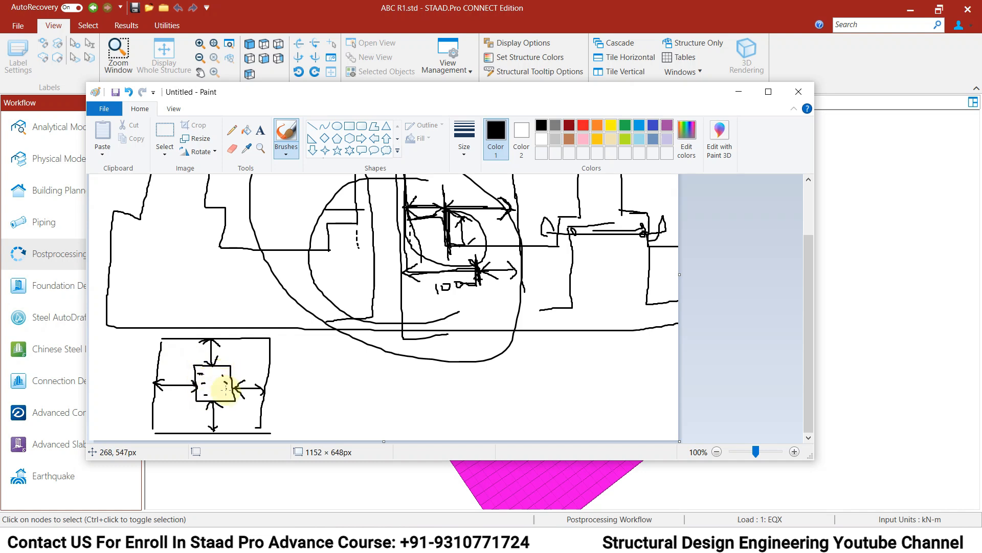
{"action": "left_click", "coordinate": [215, 374]}
{"action": "left_click", "coordinate": [214, 395]}
{"action": "mouse_move", "coordinate": [218, 386]}
{"action": "left_mouse_down"}
{"action": "mouse_move", "coordinate": [204, 385]}
{"action": "mouse_move", "coordinate": [207, 405]}
{"action": "mouse_move", "coordinate": [210, 376]}
{"action": "mouse_move", "coordinate": [209, 395]}
{"action": "left_mouse_up"}
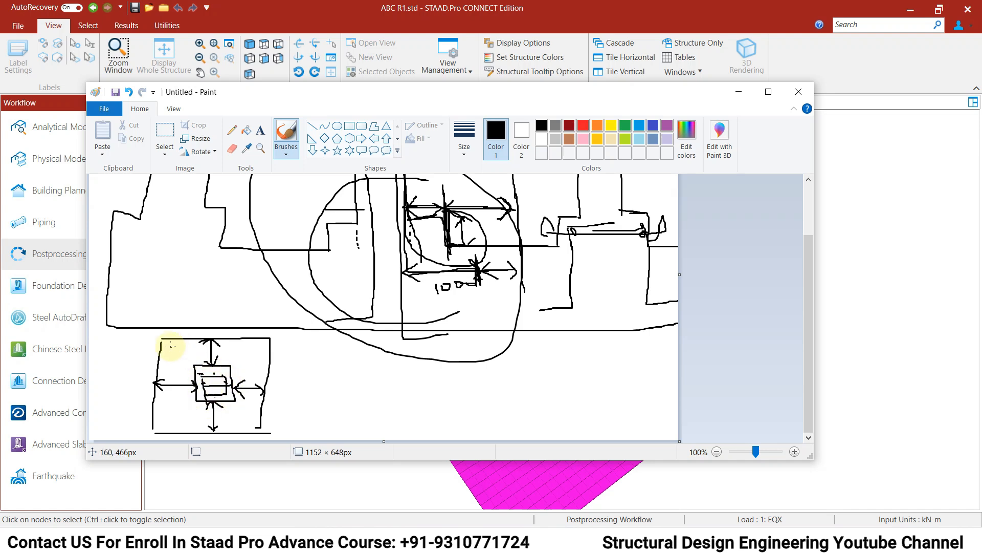
Mark reinforcing bars along all four inner edges of the pedestal's plan outline and draw the ties enclosing and crossing them
{"action": "left_click_drag", "start_coordinate": [168, 343], "coordinate": [186, 343]}
{"action": "left_click", "coordinate": [227, 342]}
{"action": "left_click", "coordinate": [247, 346]}
{"action": "left_click", "coordinate": [261, 361]}
{"action": "left_click", "coordinate": [260, 375]}
{"action": "left_click", "coordinate": [260, 404]}
{"action": "left_click", "coordinate": [258, 417]}
{"action": "left_click", "coordinate": [247, 421]}
{"action": "left_click", "coordinate": [234, 422]}
{"action": "left_click", "coordinate": [223, 423]}
{"action": "left_click", "coordinate": [200, 426]}
{"action": "left_click", "coordinate": [189, 426]}
{"action": "left_click", "coordinate": [177, 426]}
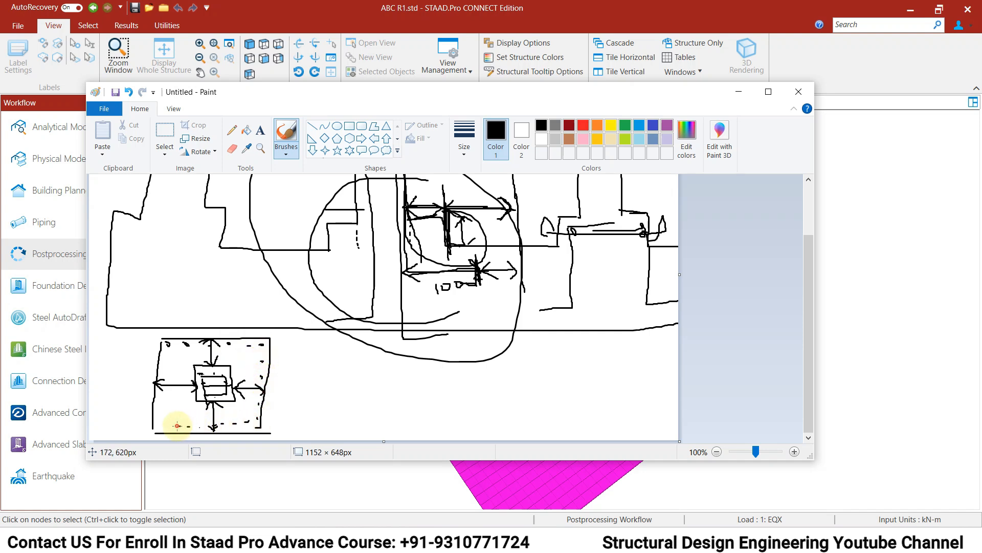
{"action": "left_click", "coordinate": [166, 415]}
{"action": "left_click", "coordinate": [166, 408]}
{"action": "left_click", "coordinate": [165, 393]}
{"action": "left_click", "coordinate": [166, 381]}
{"action": "left_click", "coordinate": [167, 367]}
{"action": "left_click", "coordinate": [168, 357]}
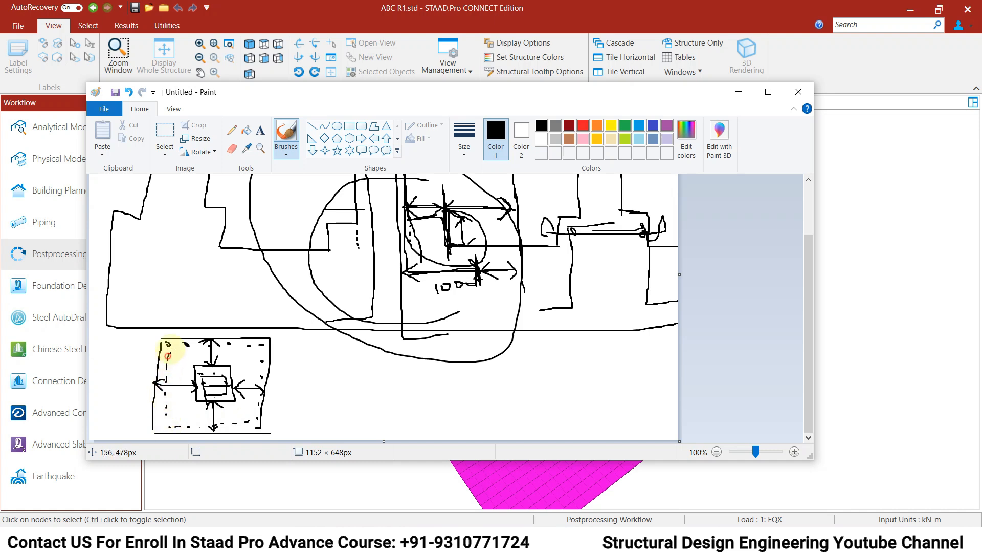
{"action": "mouse_move", "coordinate": [164, 345]}
{"action": "left_mouse_down"}
{"action": "mouse_move", "coordinate": [159, 418]}
{"action": "mouse_move", "coordinate": [252, 424]}
{"action": "mouse_move", "coordinate": [263, 390]}
{"action": "mouse_move", "coordinate": [261, 344]}
{"action": "mouse_move", "coordinate": [182, 342]}
{"action": "mouse_move", "coordinate": [161, 362]}
{"action": "mouse_move", "coordinate": [263, 367]}
{"action": "mouse_move", "coordinate": [208, 343]}
{"action": "mouse_move", "coordinate": [170, 391]}
{"action": "mouse_move", "coordinate": [276, 378]}
{"action": "mouse_move", "coordinate": [240, 391]}
{"action": "mouse_move", "coordinate": [213, 383]}
{"action": "mouse_move", "coordinate": [221, 374]}
{"action": "mouse_move", "coordinate": [213, 384]}
{"action": "mouse_move", "coordinate": [229, 381]}
{"action": "left_mouse_up"}
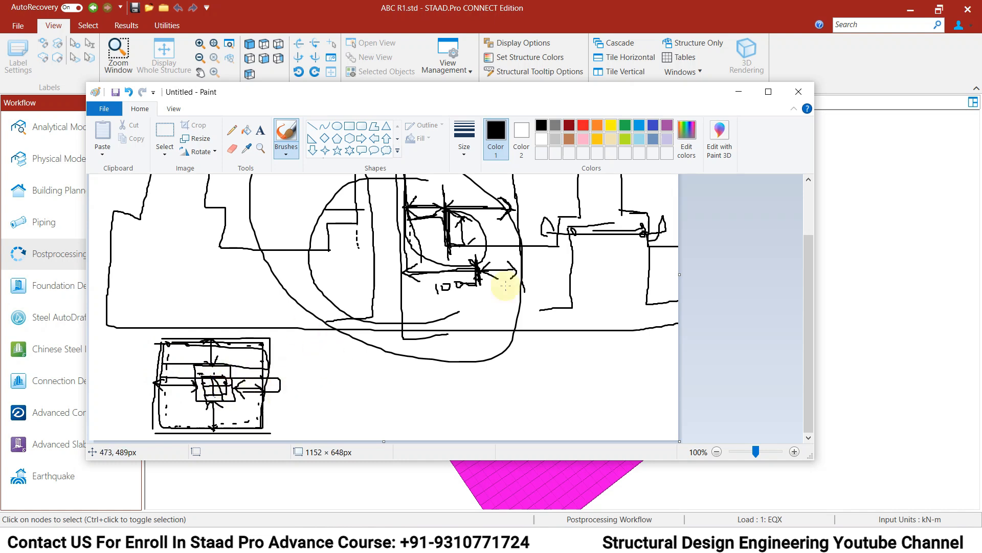
Switch to the Google Sheets spreadsheet and review the reinforcement percentages in column F and the top Z-direction SQX stress
{"action": "left_click", "coordinate": [739, 91]}
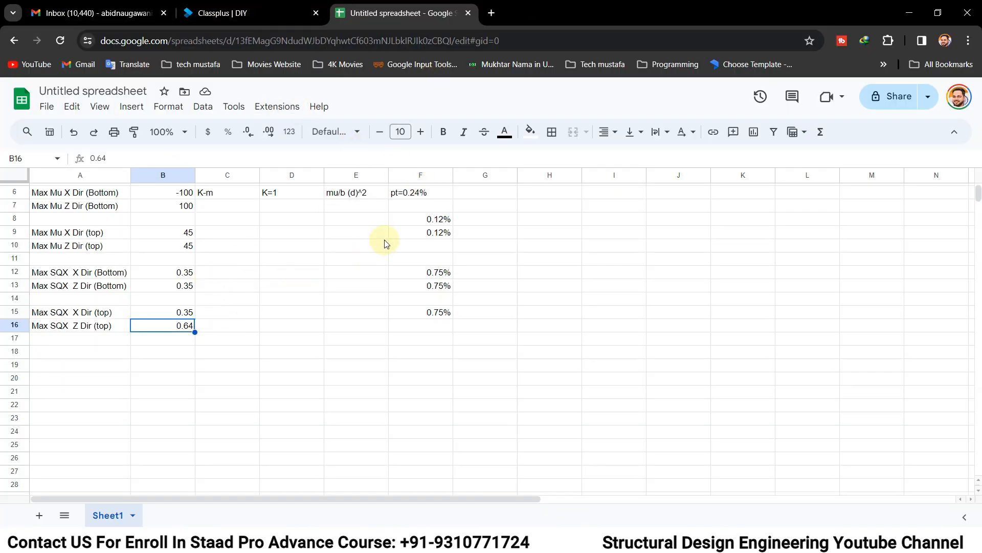
{"action": "left_click", "coordinate": [424, 220]}
{"action": "left_click_drag", "start_coordinate": [424, 225], "coordinate": [427, 233]}
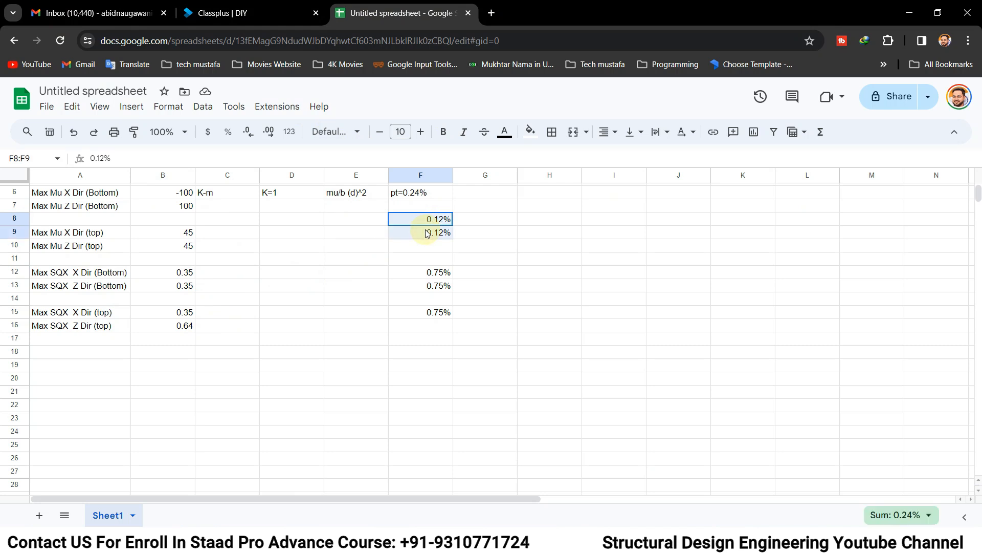
{"action": "left_click", "coordinate": [151, 299]}
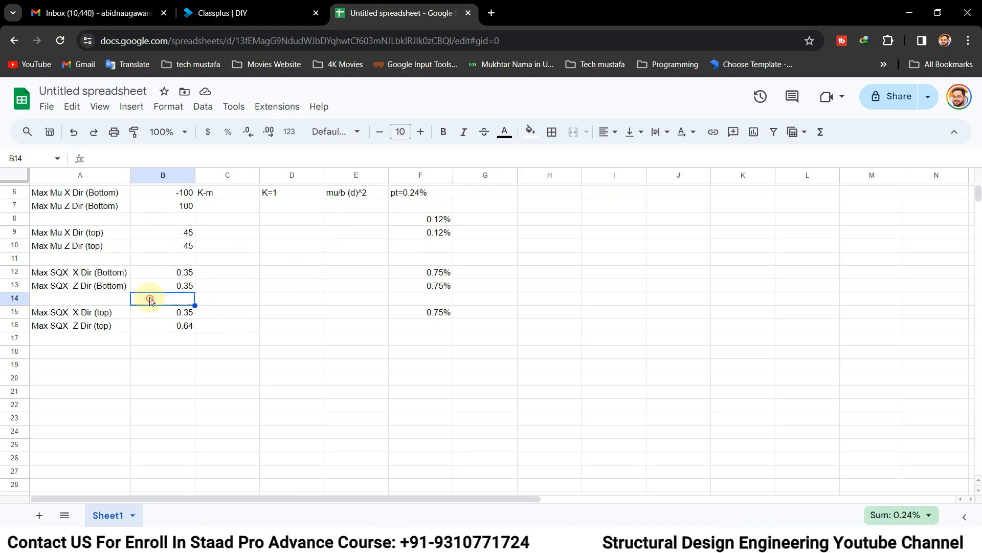
{"action": "left_click_drag", "start_coordinate": [423, 272], "coordinate": [433, 314]}
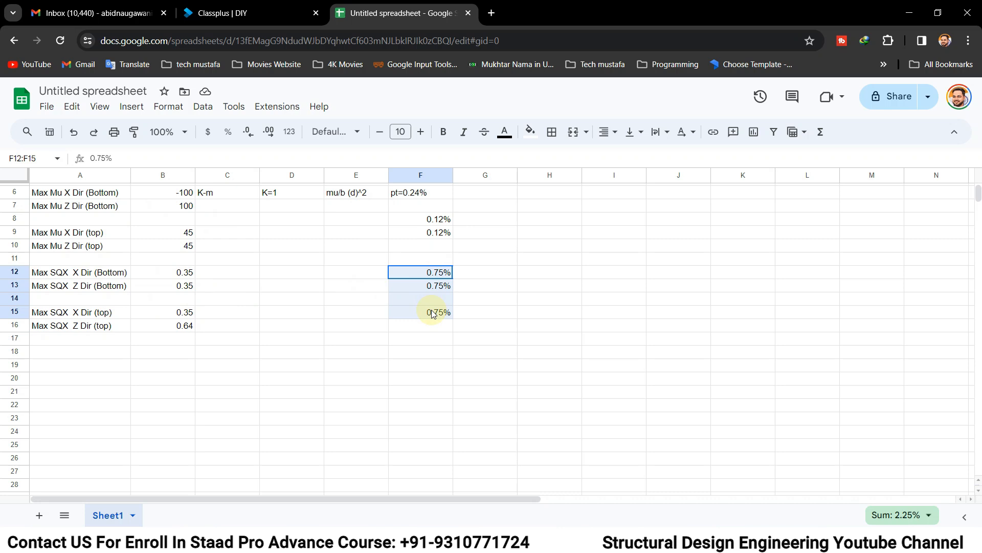
{"action": "left_click", "coordinate": [179, 325]}
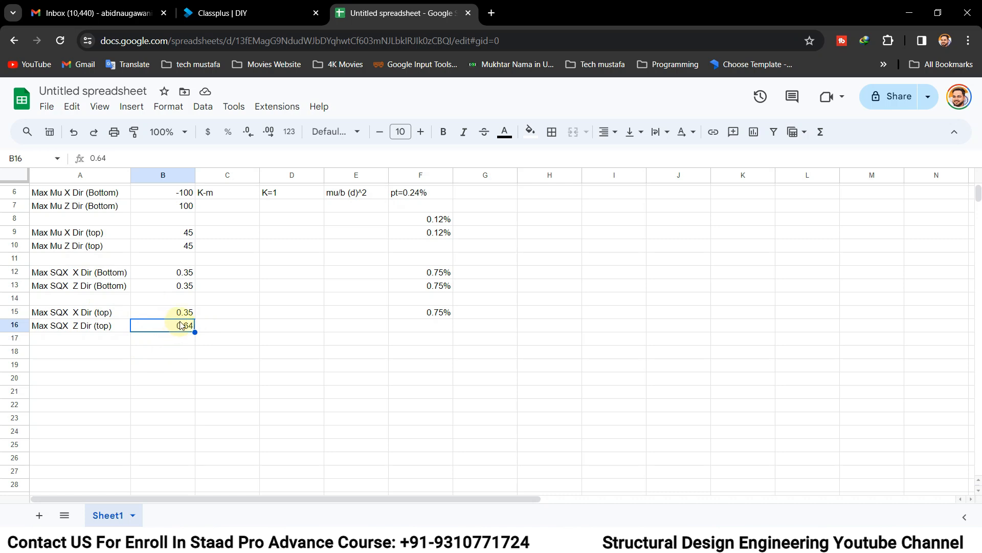
{"action": "scroll", "coordinate": [213, 340], "scroll_direction": "down", "scroll_amount": 2}
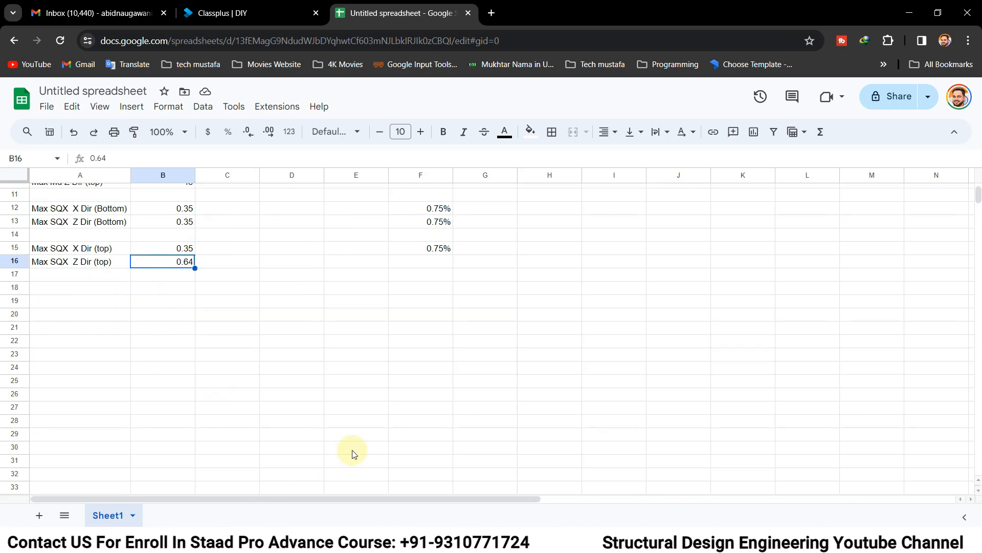
{"action": "scroll", "coordinate": [141, 262], "scroll_direction": "up", "scroll_amount": 2}
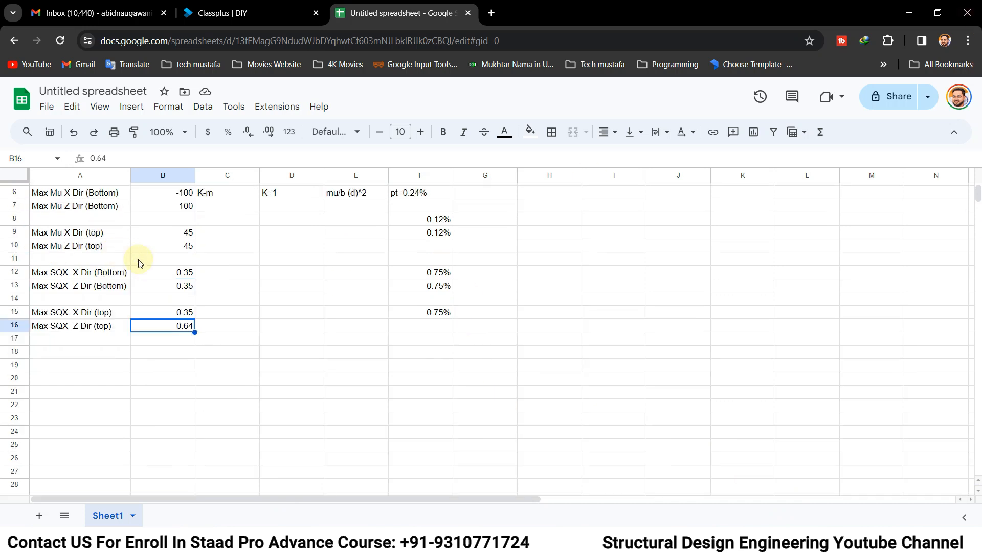
{"action": "scroll", "coordinate": [140, 263], "scroll_direction": "up", "scroll_amount": 2}
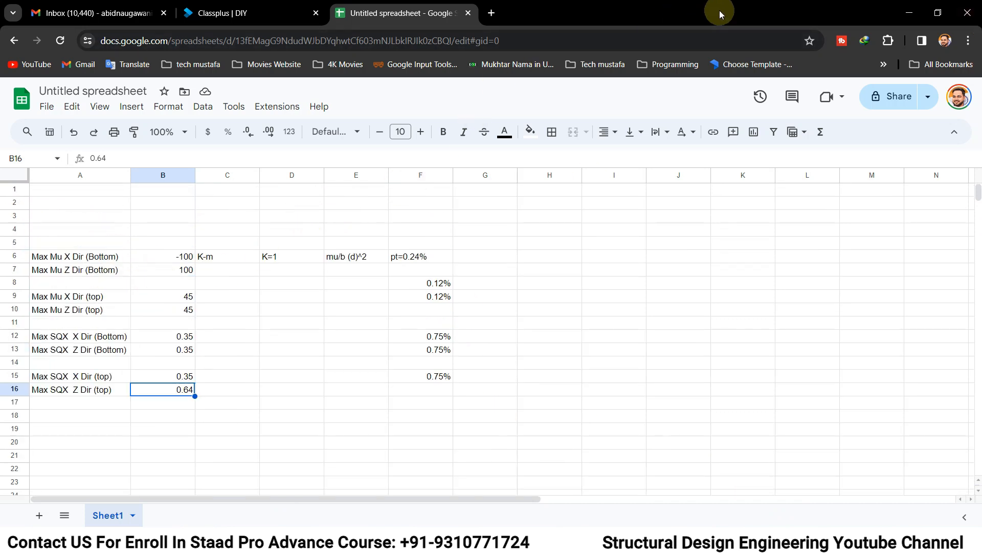
Switch to STAAD.Pro, reopen the Analytical Modeling workflow and return to Postprocessing for the whole raft
{"action": "left_click", "coordinate": [909, 13]}
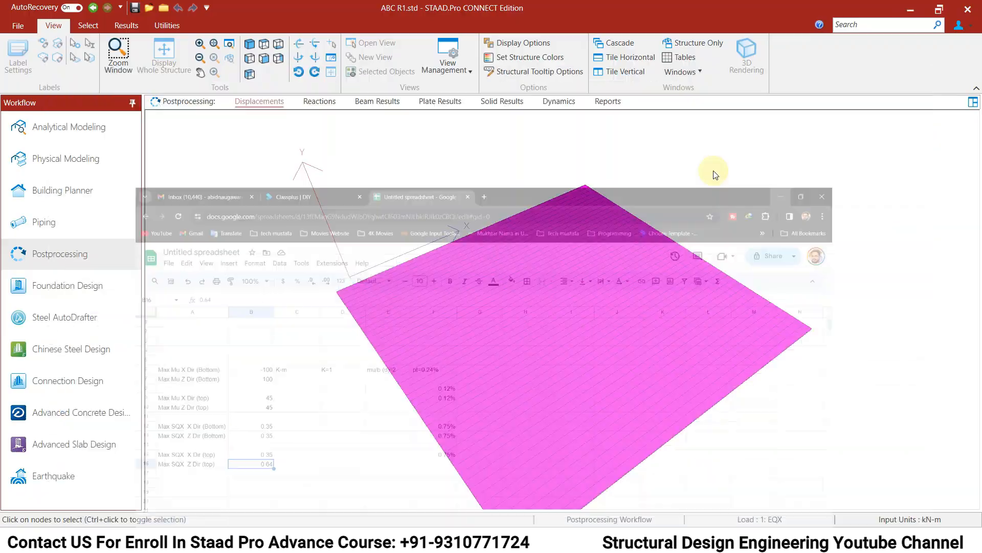
{"action": "left_click", "coordinate": [61, 127]}
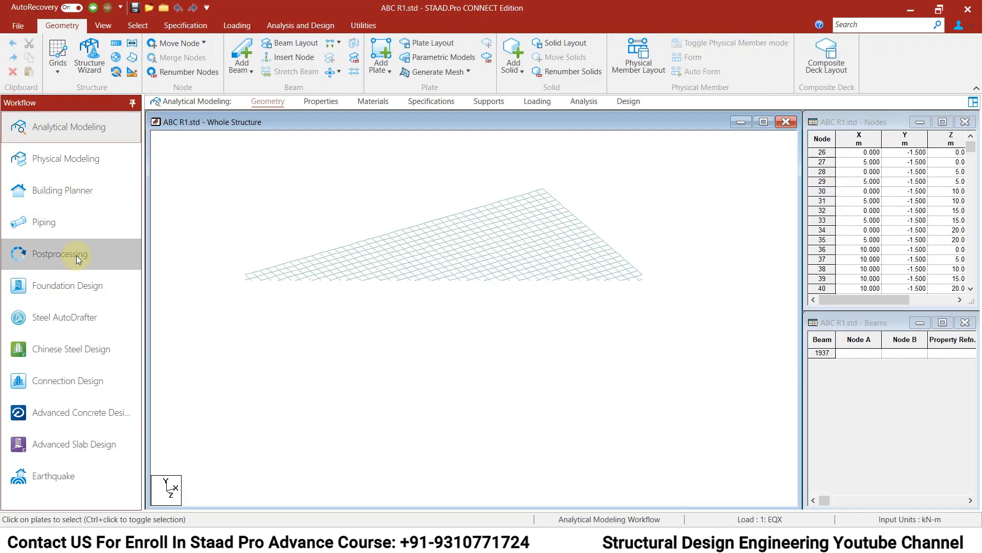
{"action": "left_click", "coordinate": [76, 254]}
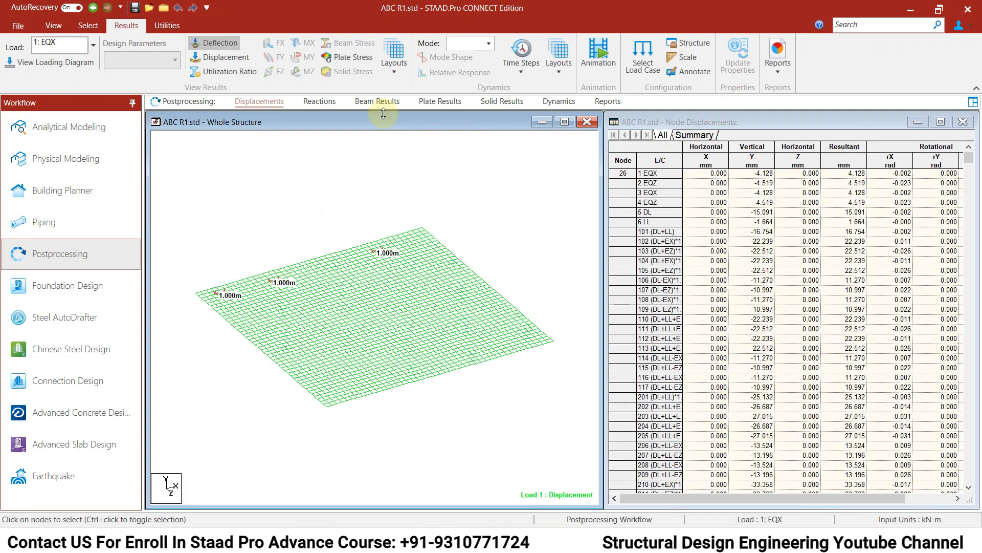
{"action": "left_click", "coordinate": [85, 127]}
{"action": "left_click", "coordinate": [79, 249]}
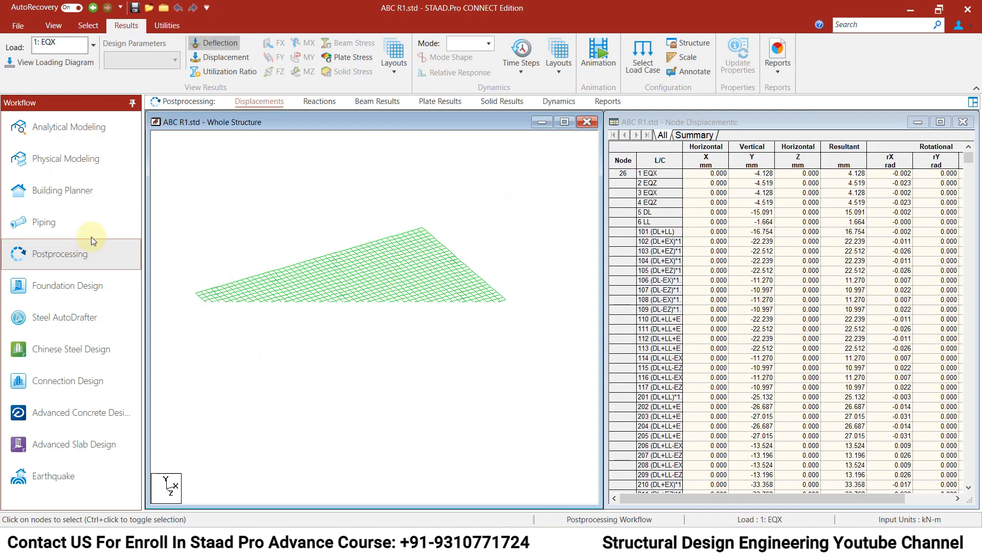
Display the SQY (local) plate stress contour for load case 201: (DL+LL)*1.5
{"action": "left_click", "coordinate": [344, 57]}
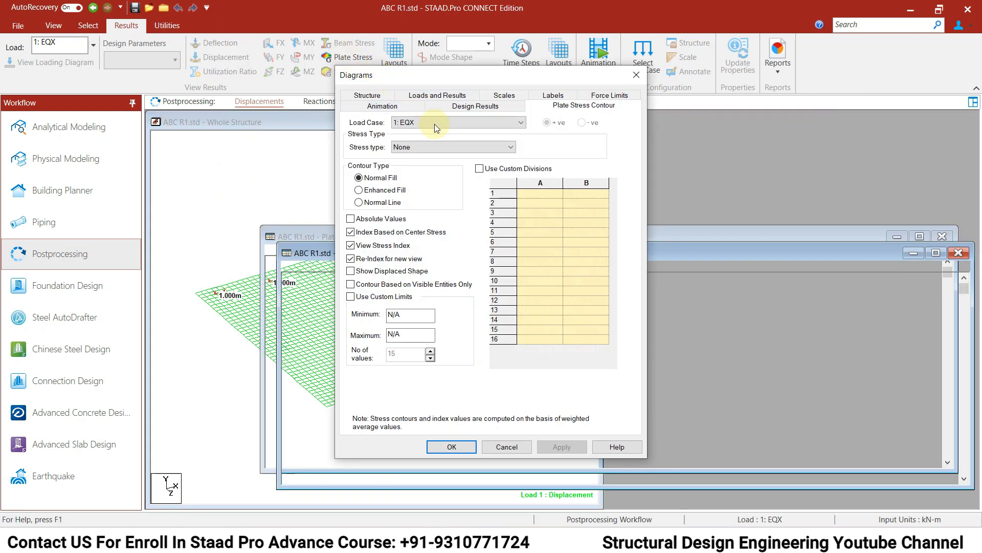
{"action": "left_click", "coordinate": [430, 125]}
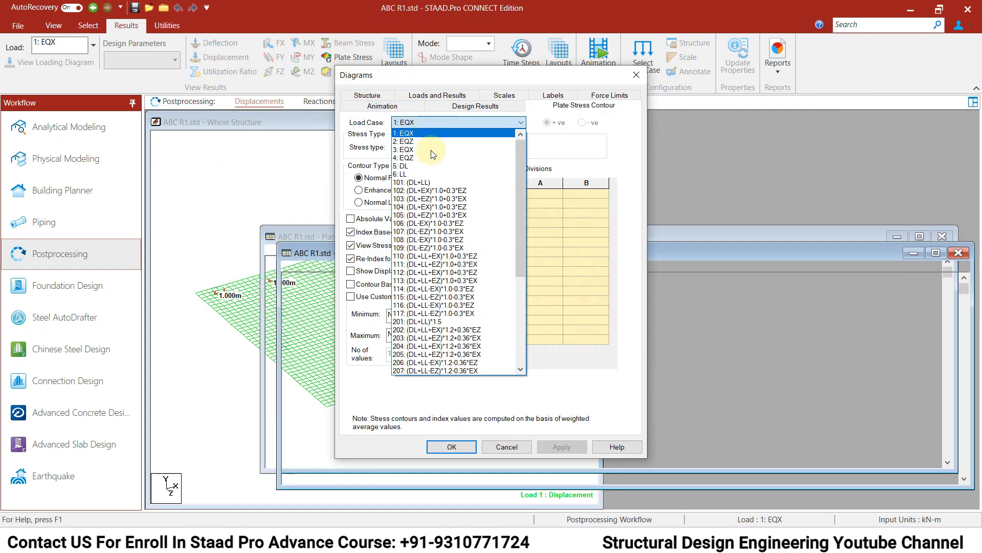
{"action": "left_click", "coordinate": [451, 322]}
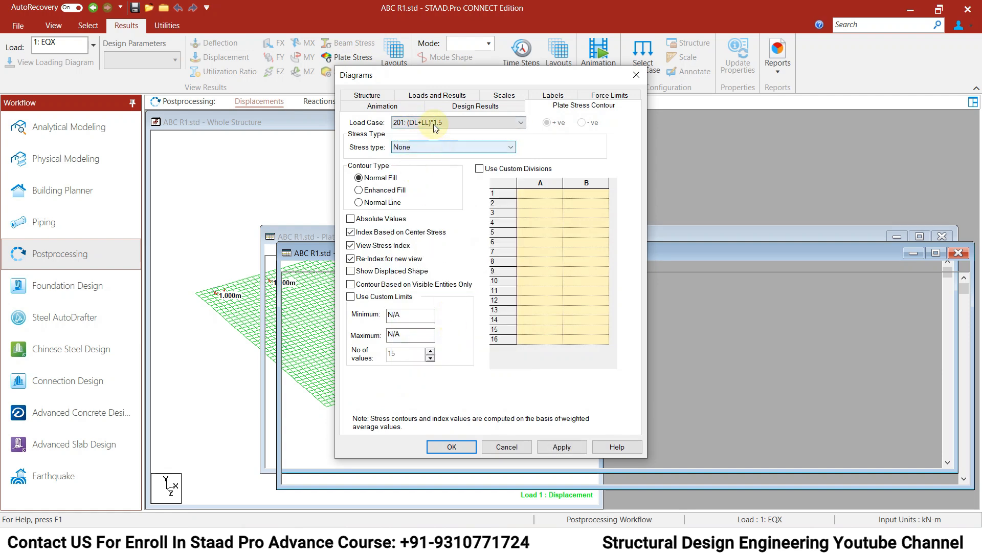
{"action": "left_click", "coordinate": [432, 152]}
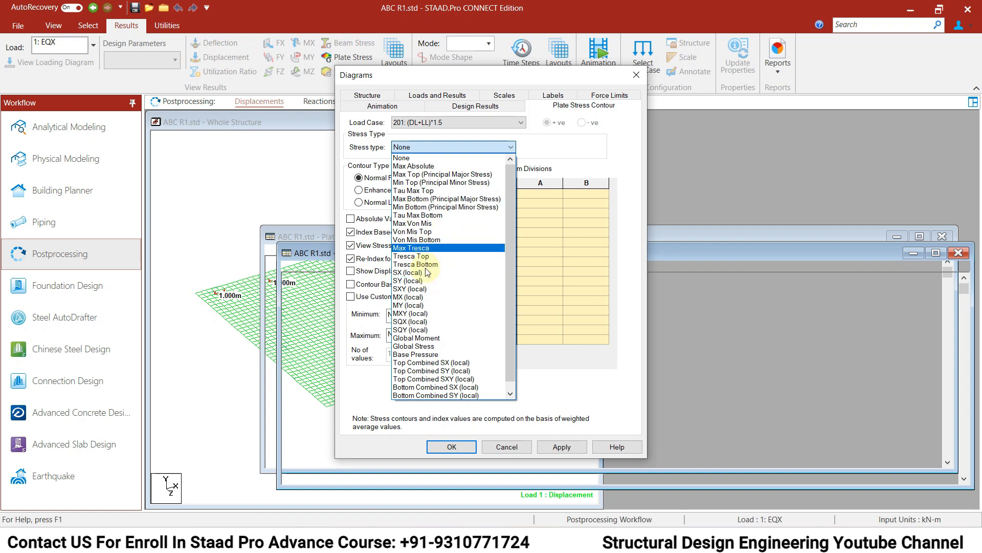
{"action": "left_click", "coordinate": [423, 330]}
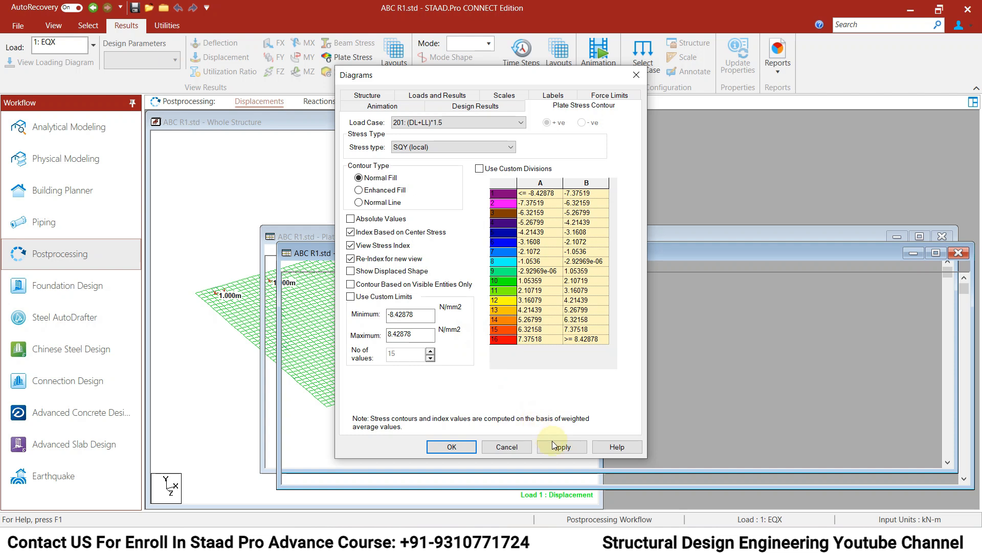
{"action": "left_click", "coordinate": [452, 447]}
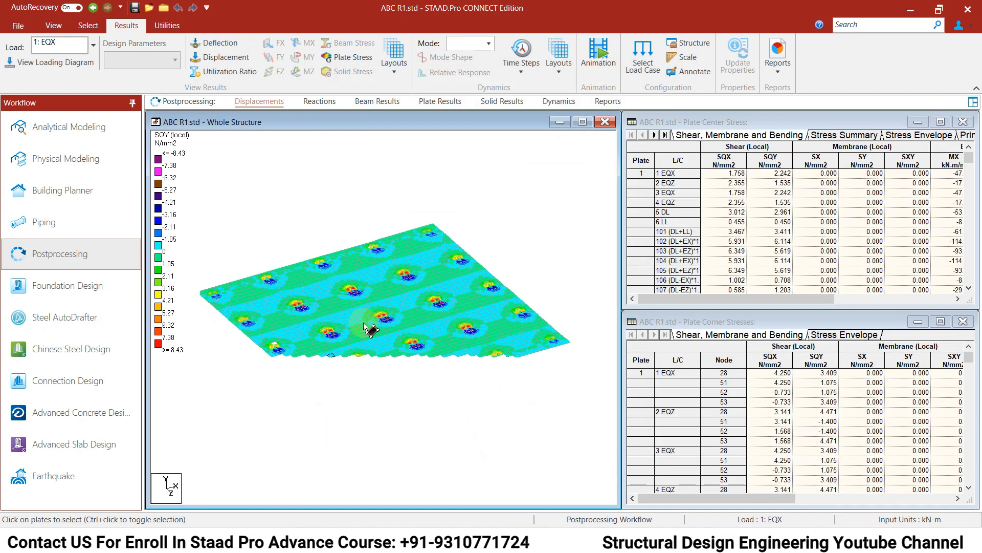
Maximize the Whole Structure view and show the raft's stress contour in plan from above
{"action": "left_click", "coordinate": [582, 122]}
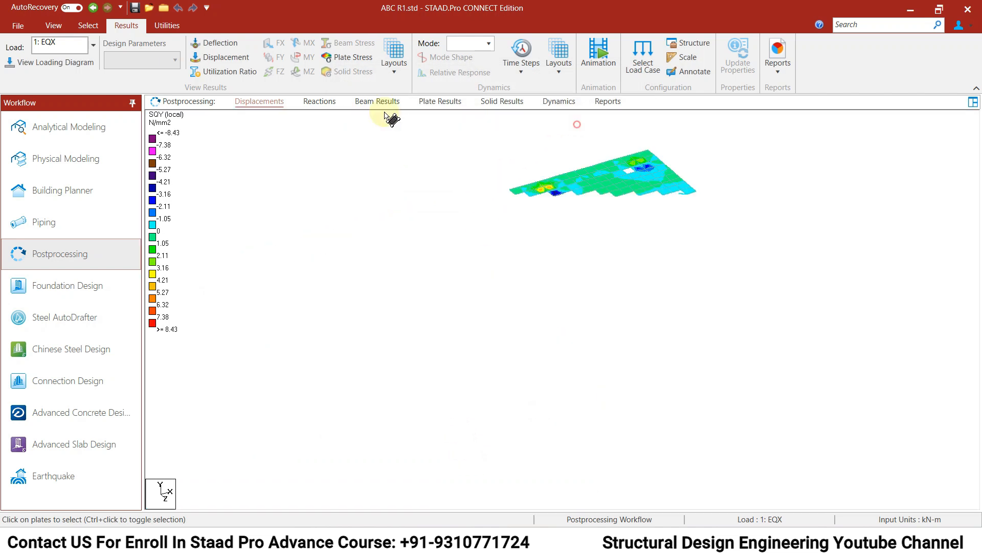
{"action": "left_click", "coordinate": [53, 25]}
{"action": "left_click", "coordinate": [258, 45]}
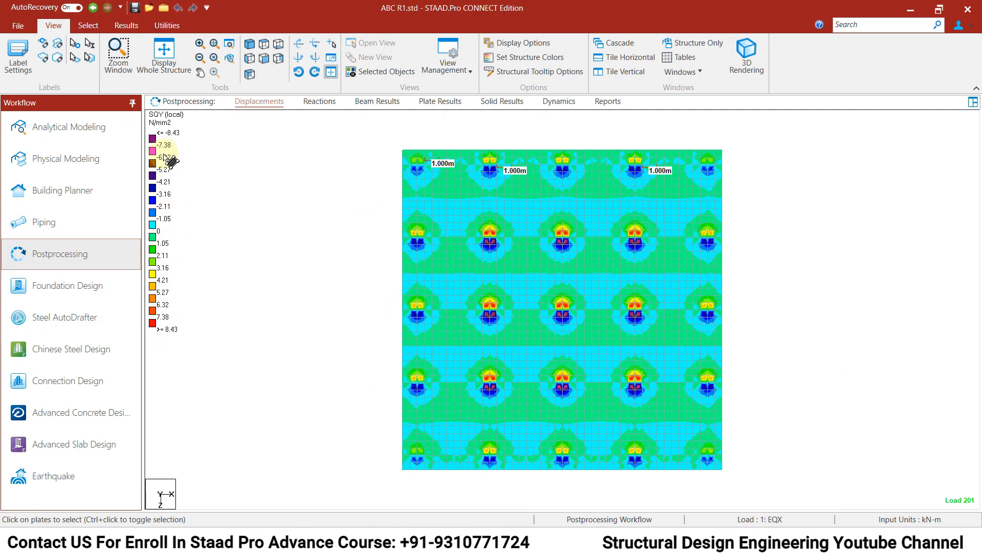
Set the results load to combination 201: (DL+LL)*1.5 for the raft's SQY stress contour
{"action": "scroll", "coordinate": [511, 259], "scroll_direction": "up", "scroll_amount": 2}
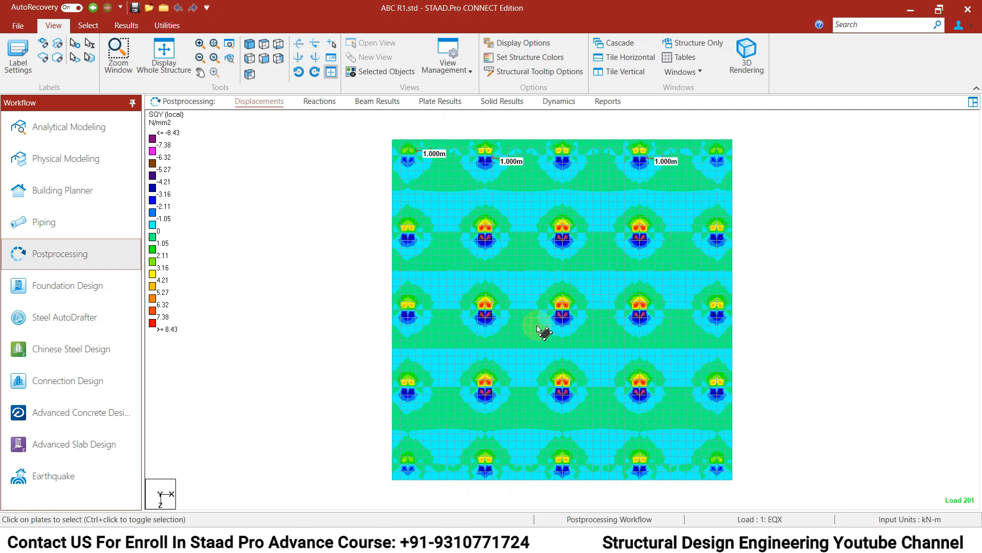
{"action": "left_click", "coordinate": [480, 224]}
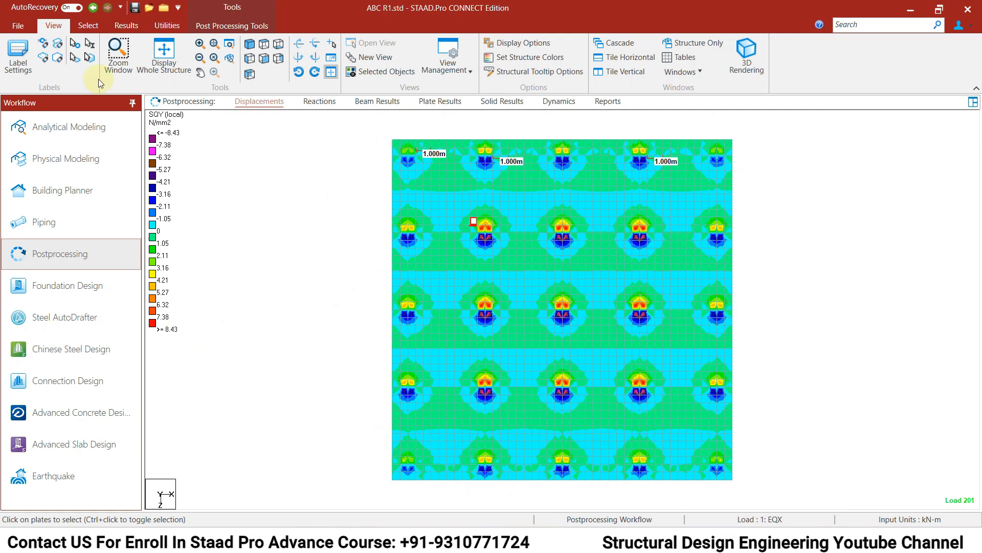
{"action": "left_click", "coordinate": [112, 26]}
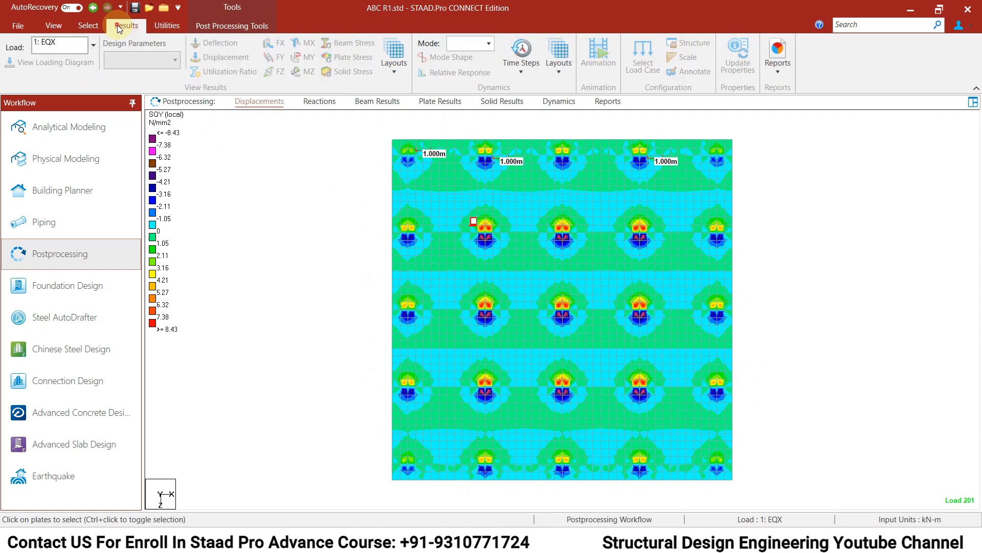
{"action": "left_click", "coordinate": [93, 45]}
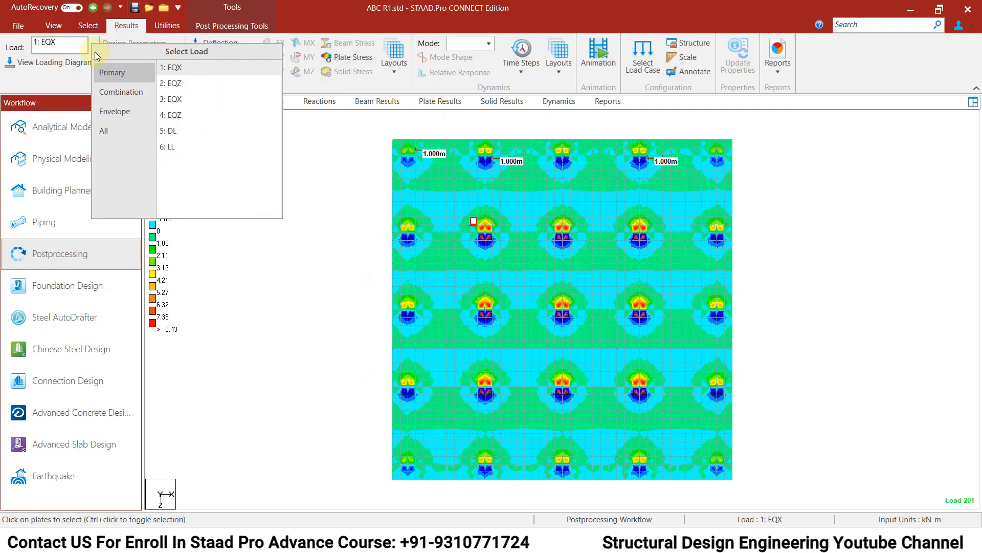
{"action": "left_click", "coordinate": [119, 92]}
{"action": "scroll", "coordinate": [226, 149], "scroll_direction": "down", "scroll_amount": 3}
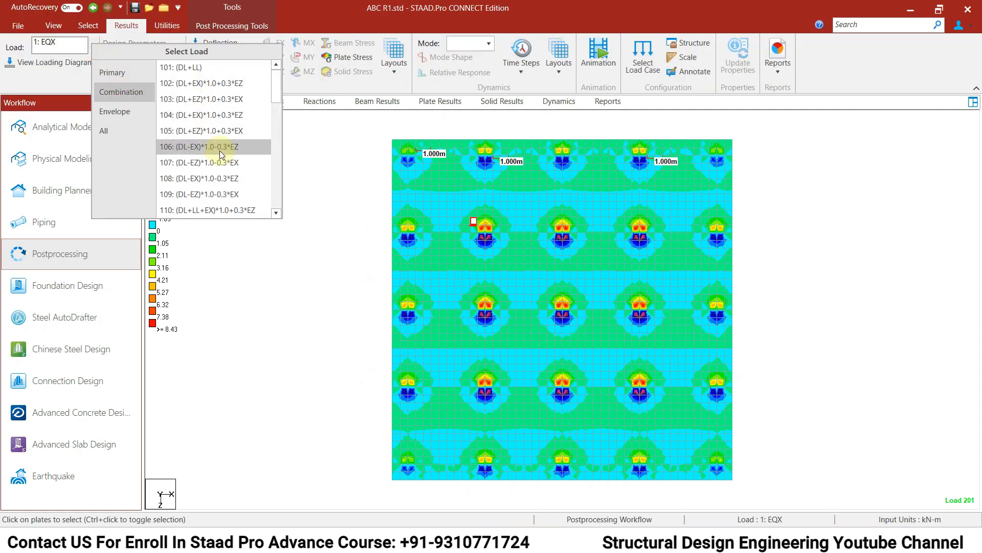
{"action": "scroll", "coordinate": [228, 161], "scroll_direction": "down", "scroll_amount": 1}
{"action": "left_click", "coordinate": [226, 148]}
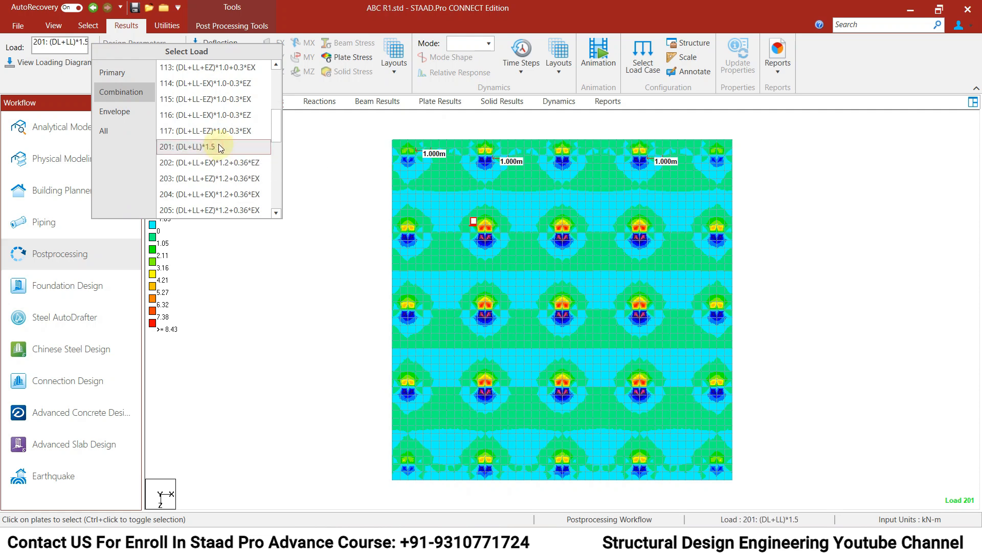
Review the raft's SQY stress contours for load combinations 202, 203, 204 and 205 in turn
{"action": "scroll", "coordinate": [228, 148], "scroll_direction": "down", "scroll_amount": 1}
{"action": "left_click", "coordinate": [230, 115]}
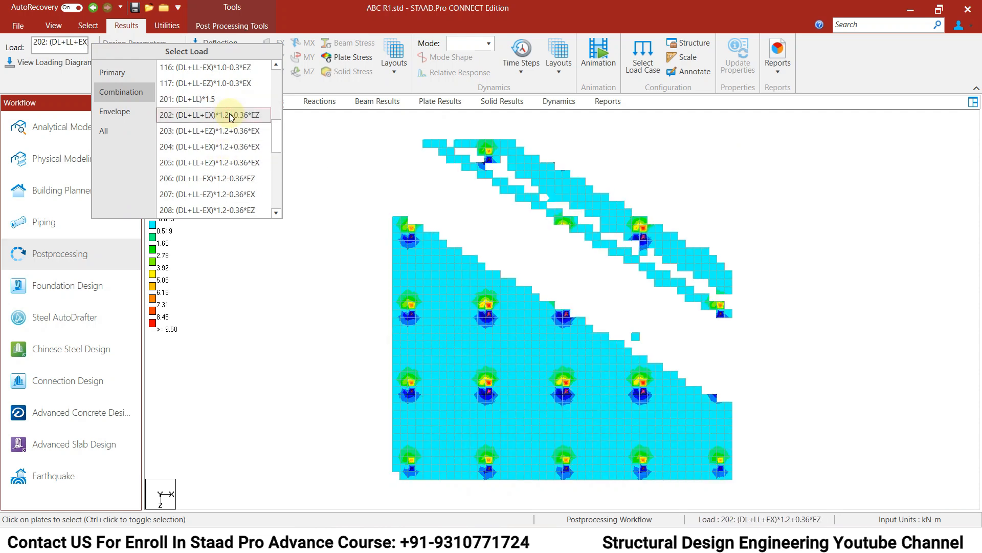
{"action": "left_click", "coordinate": [228, 131]}
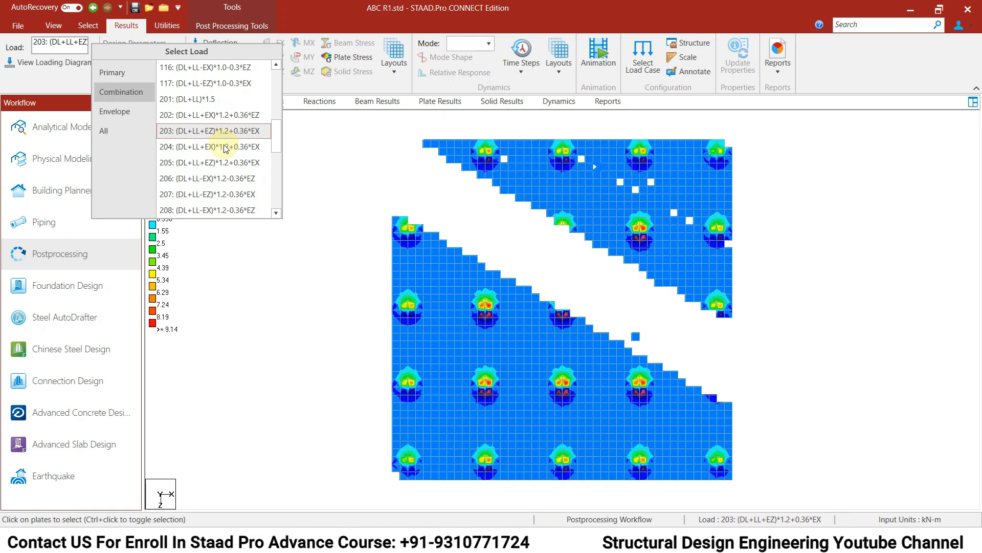
{"action": "left_click", "coordinate": [225, 148]}
{"action": "left_click", "coordinate": [226, 163]}
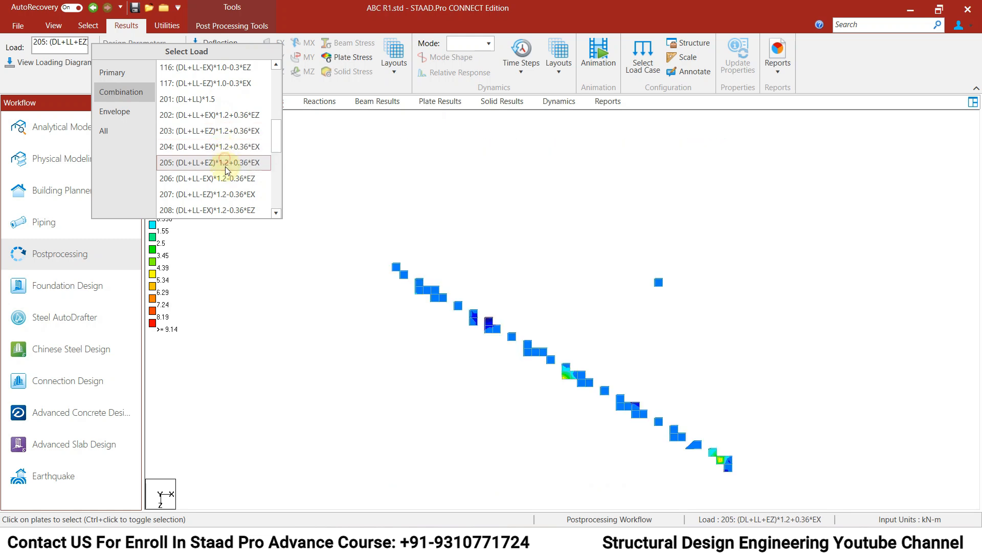
Check the raft's SQY stress contours for load combinations 206: (DL+LL-EX)*1.2-0.36*EZ, 208 and 221
{"action": "left_click", "coordinate": [224, 179]}
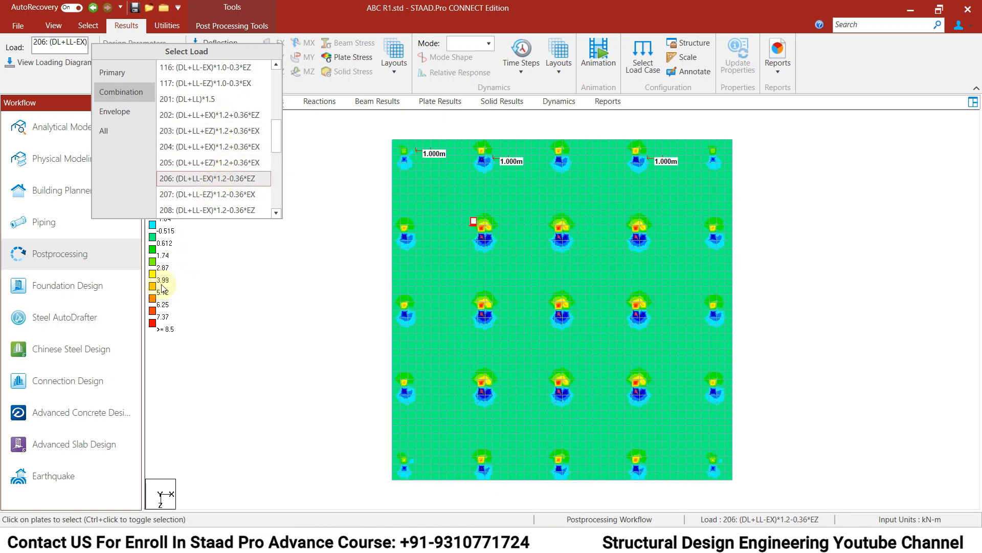
{"action": "left_click", "coordinate": [215, 209]}
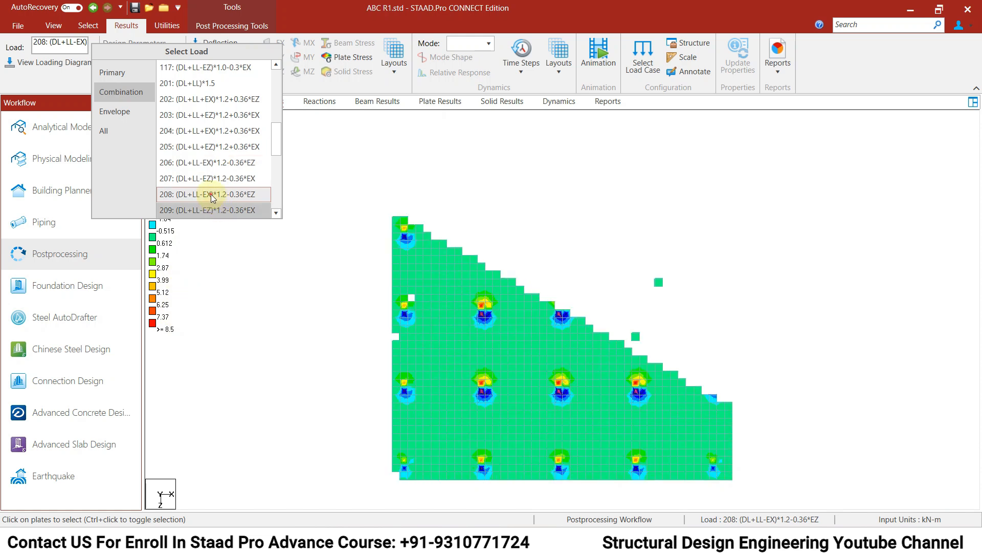
{"action": "scroll", "coordinate": [214, 194], "scroll_direction": "down", "scroll_amount": 4}
{"action": "left_click", "coordinate": [217, 210]}
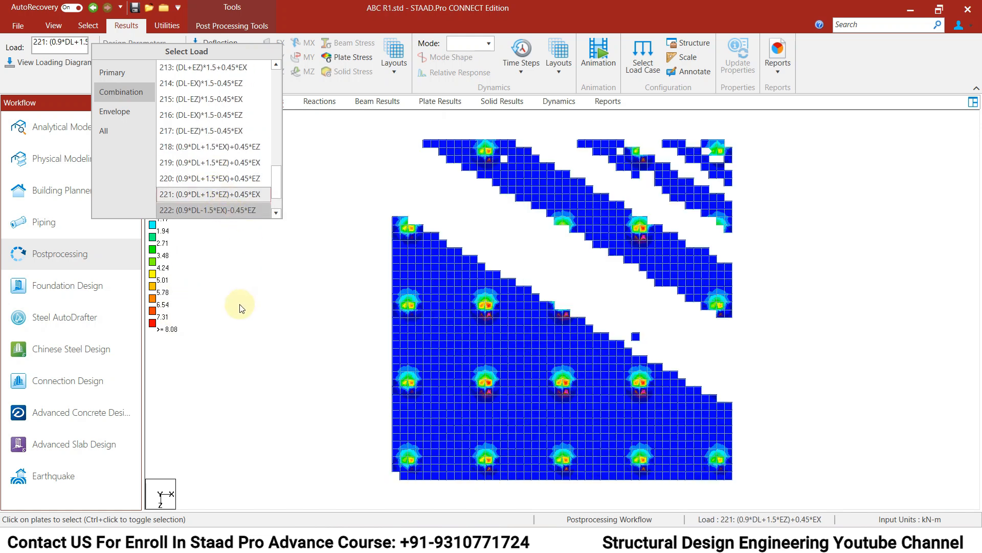
Return to the Analytical Modeling workflow and switch to the Google Sheets spreadsheet with the reinforcement percentages
{"action": "left_click", "coordinate": [87, 127]}
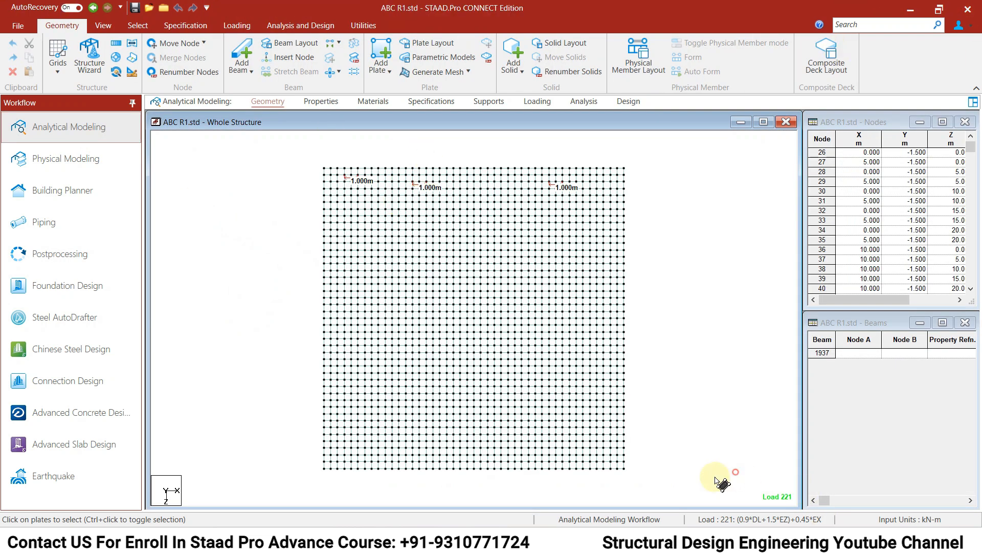
{"action": "key", "text": "alt+Tab"}
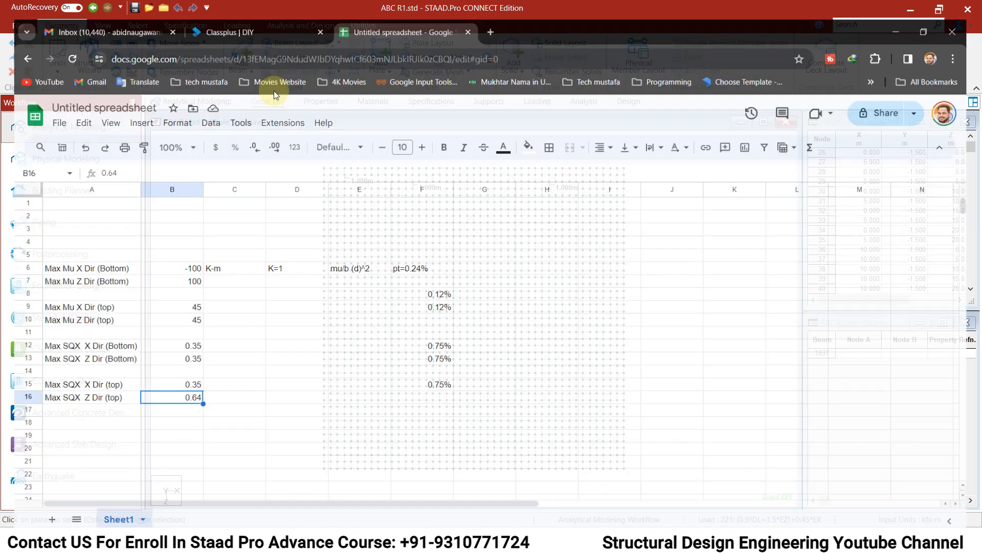
{"action": "left_click", "coordinate": [282, 259]}
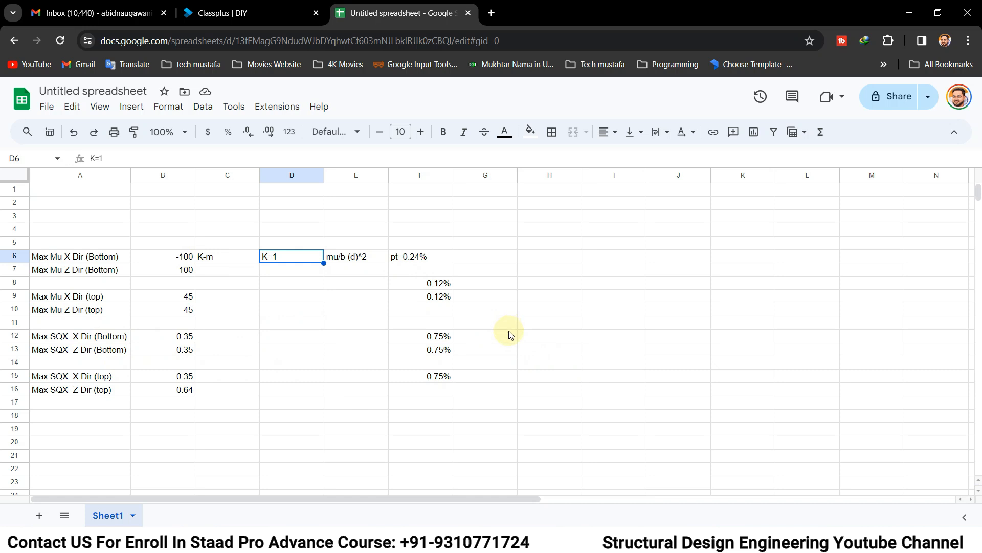
Enter the label "area of steel" in cells G8 and G6 beside the bending reinforcement percentages
{"action": "left_click", "coordinate": [471, 285]}
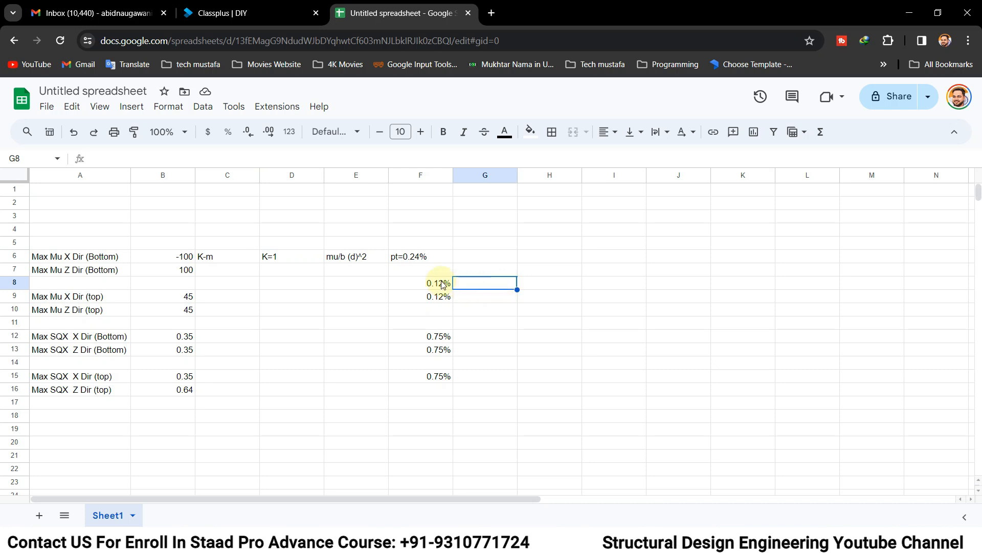
{"action": "type", "text": "area of steel"}
{"action": "key", "text": "Return"}
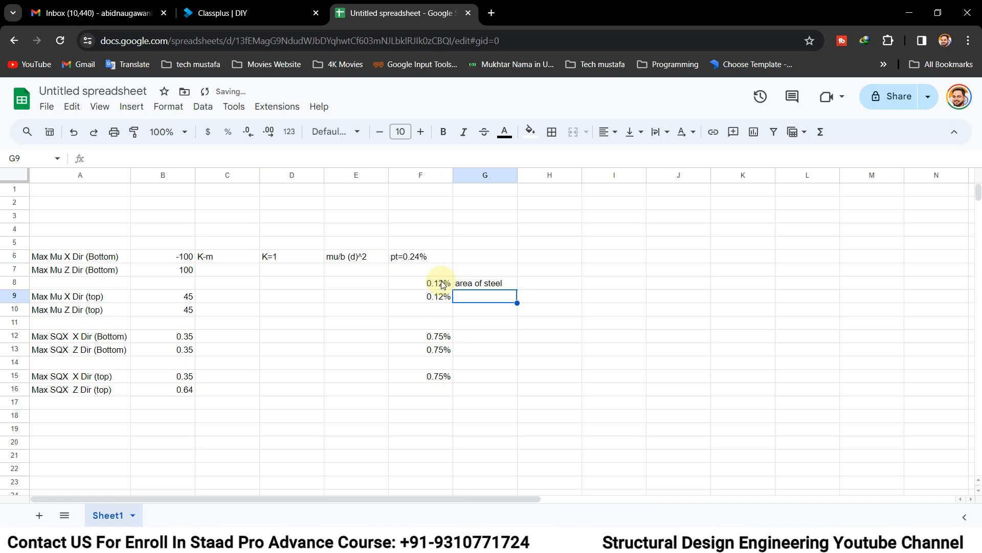
{"action": "left_click", "coordinate": [458, 352]}
{"action": "left_click", "coordinate": [468, 337]}
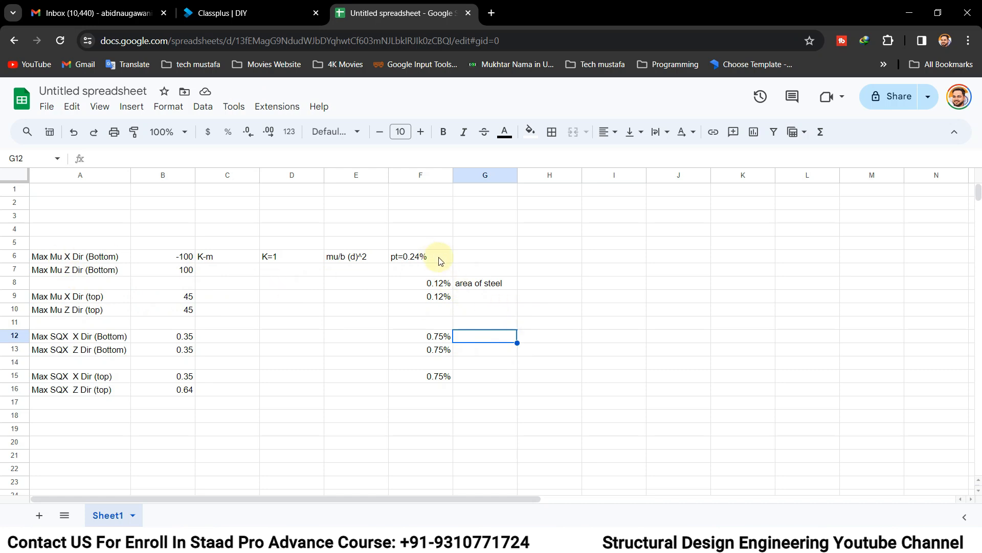
{"action": "left_click", "coordinate": [467, 261]}
{"action": "type", "text": "a"}
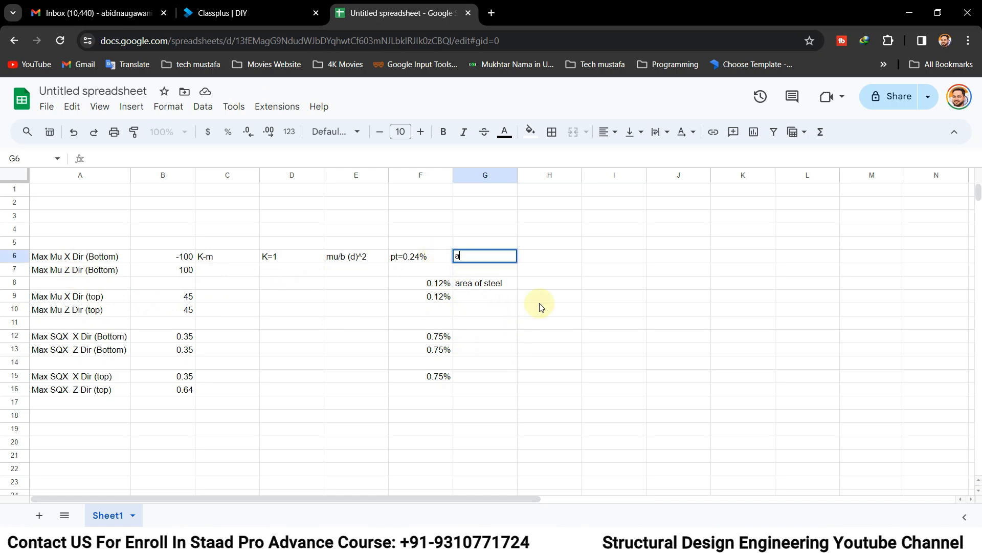
{"action": "type", "text": "rea of steel"}
{"action": "key", "text": "Return"}
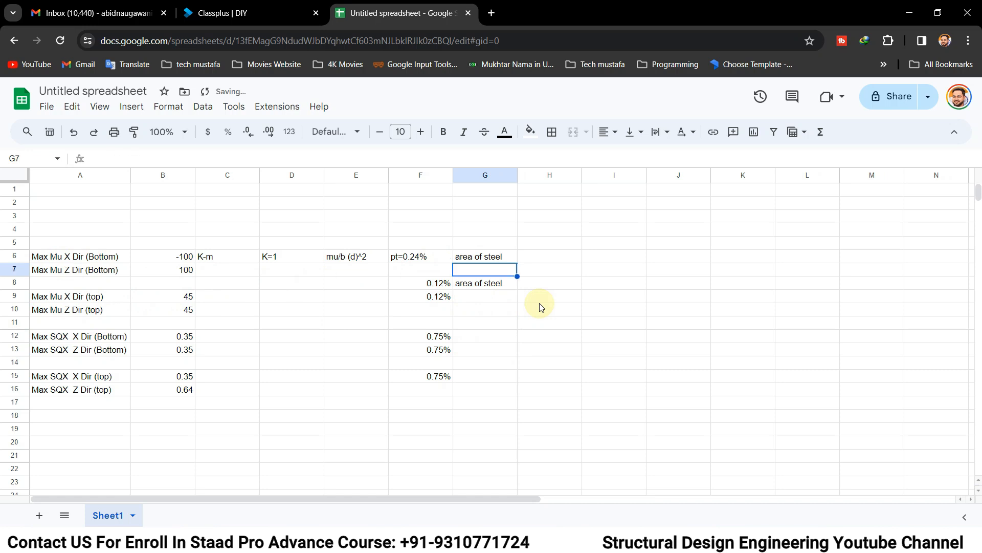
Enter the label "srea of steel" in cell G12 beside the bottom X-direction SQX percentage
{"action": "left_click", "coordinate": [429, 258]}
{"action": "left_click", "coordinate": [471, 260]}
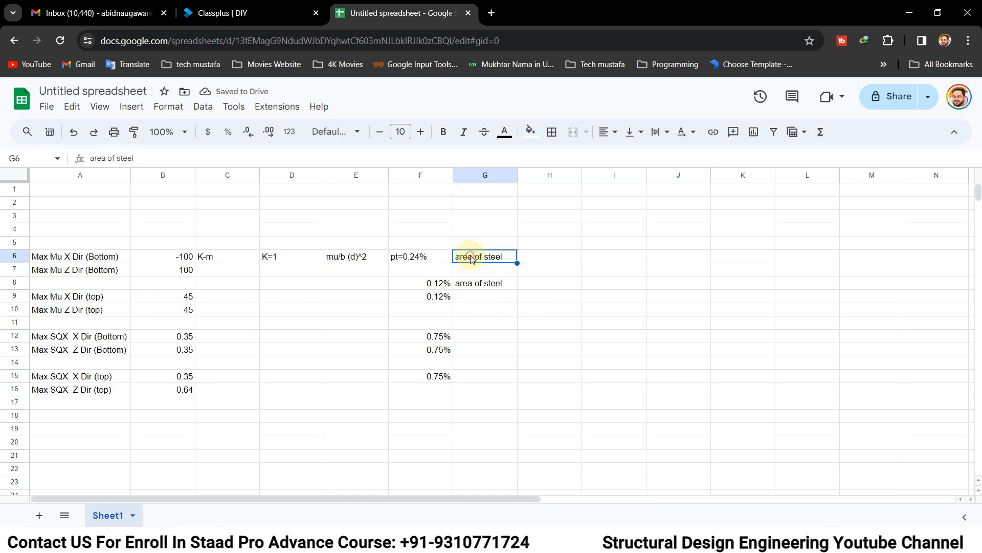
{"action": "left_click", "coordinate": [439, 336]}
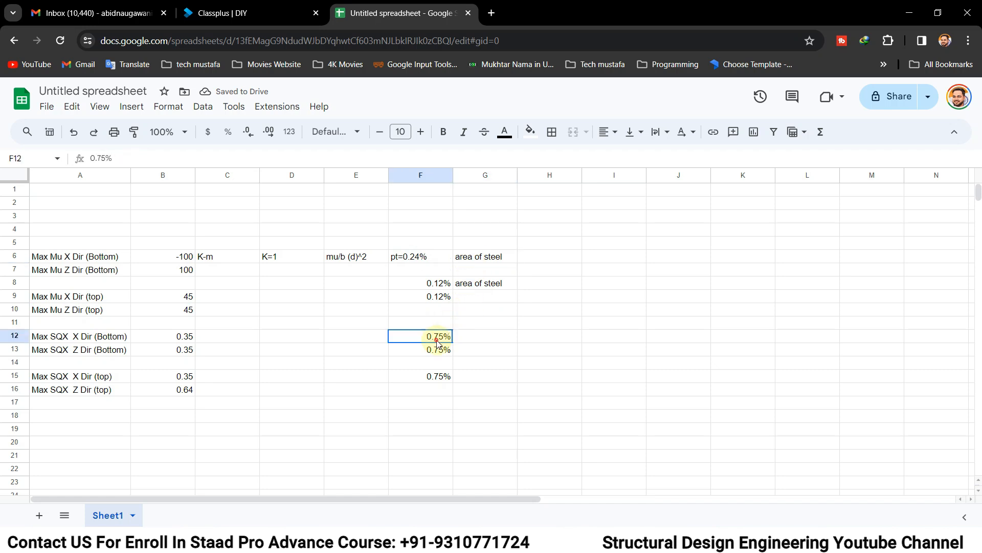
{"action": "left_click", "coordinate": [490, 338]}
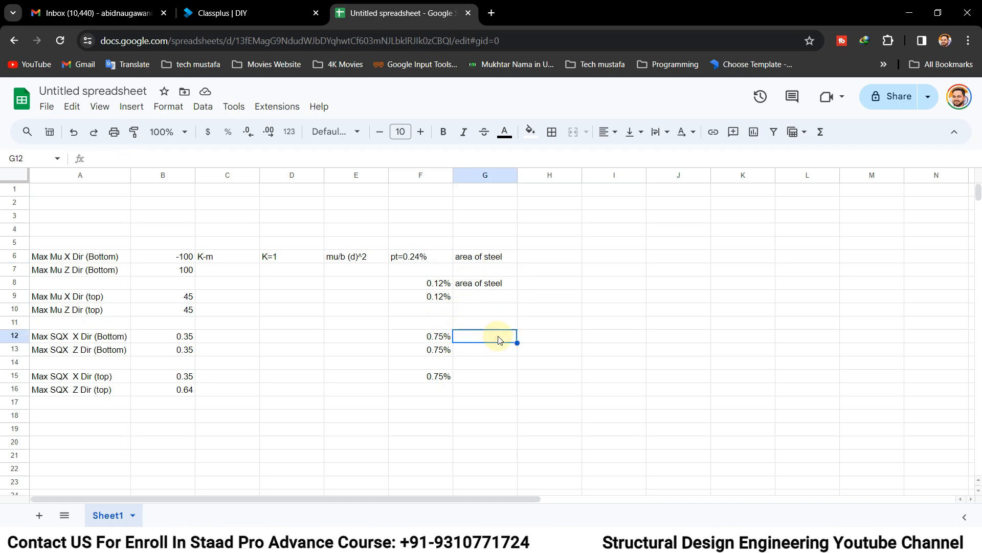
{"action": "type", "text": "srea of steel"}
{"action": "key", "text": "Return"}
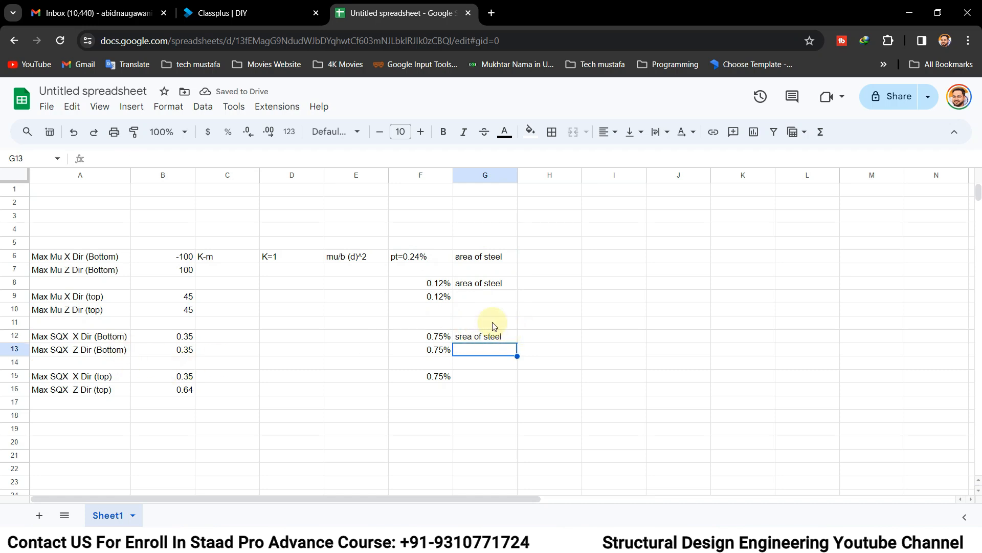
Enter the required steel area "24.7 cm sq" in cell H6 for the bottom X-direction moment
{"action": "left_click", "coordinate": [551, 257]}
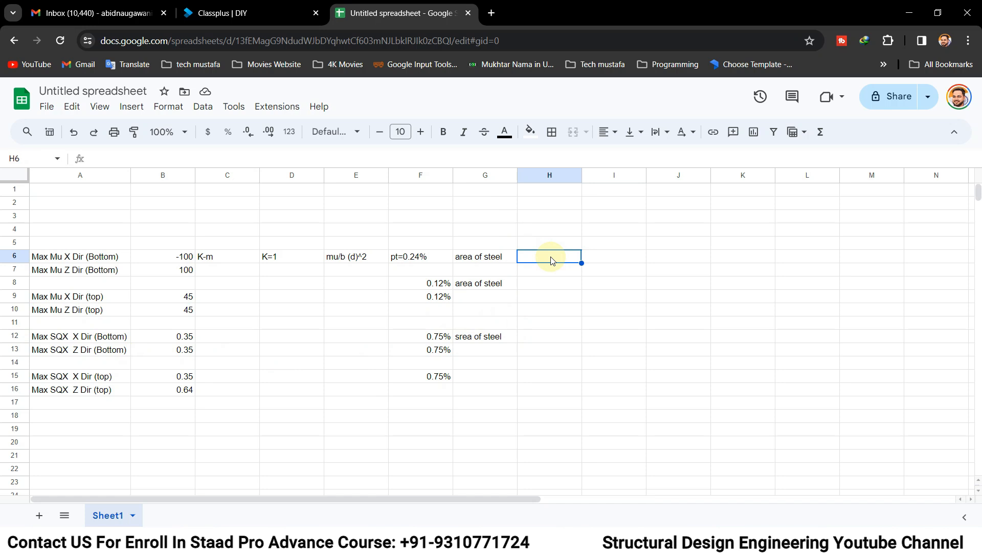
{"action": "type", "text": "24.7"}
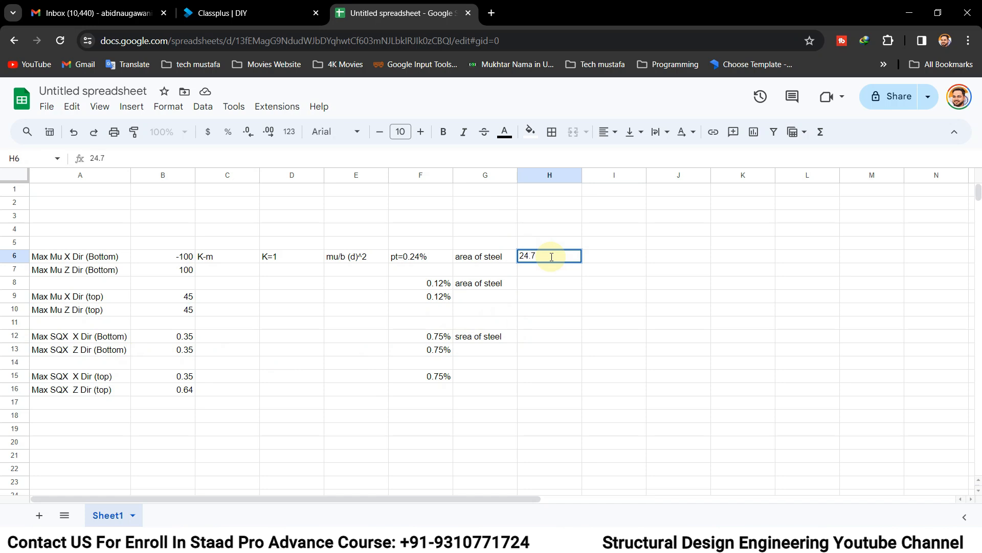
{"action": "type", "text": "cm sq"}
{"action": "key", "text": "Return"}
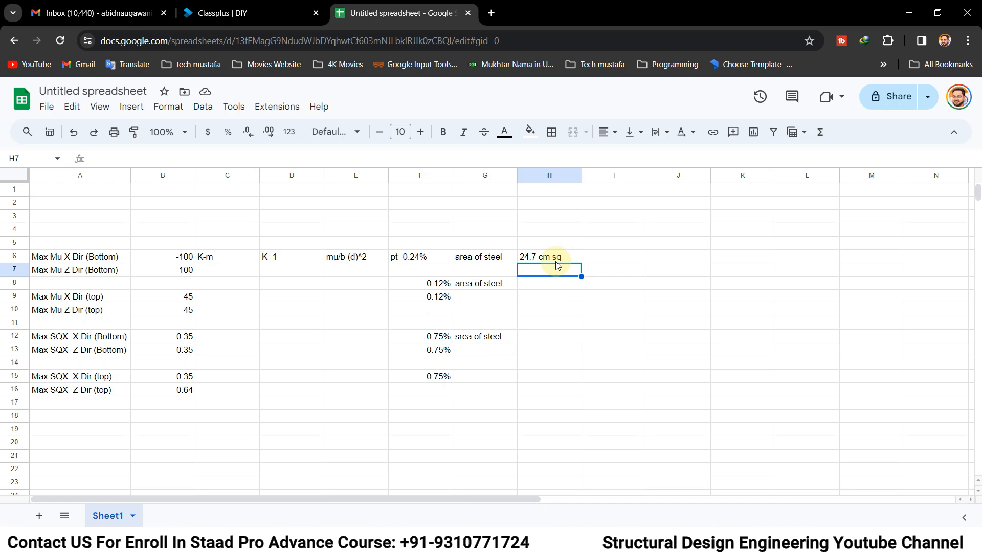
Calculate the bar spacing in cell H7 with the formula =2*1000/24.7
{"action": "type", "text": "="}
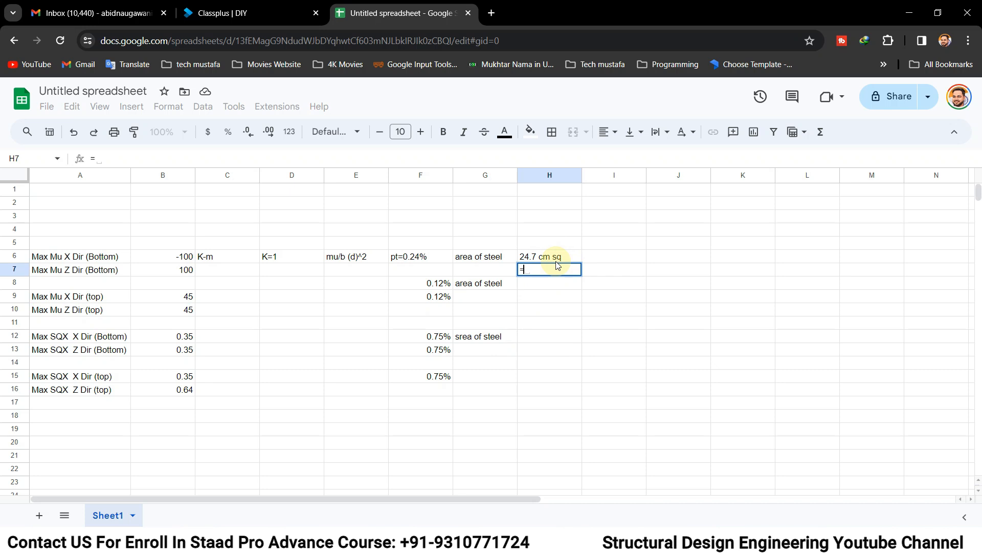
{"action": "type", "text": "2*"}
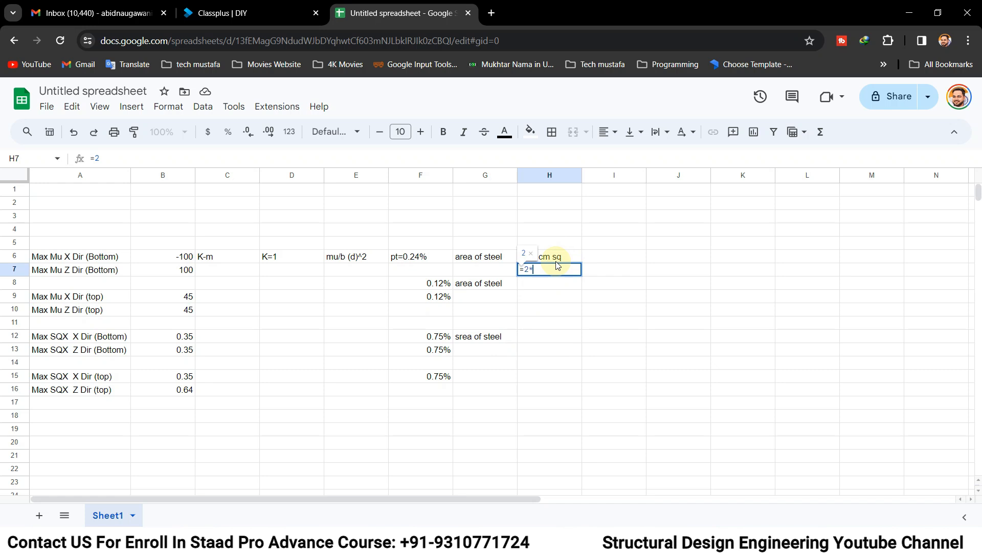
{"action": "type", "text": "1000/"}
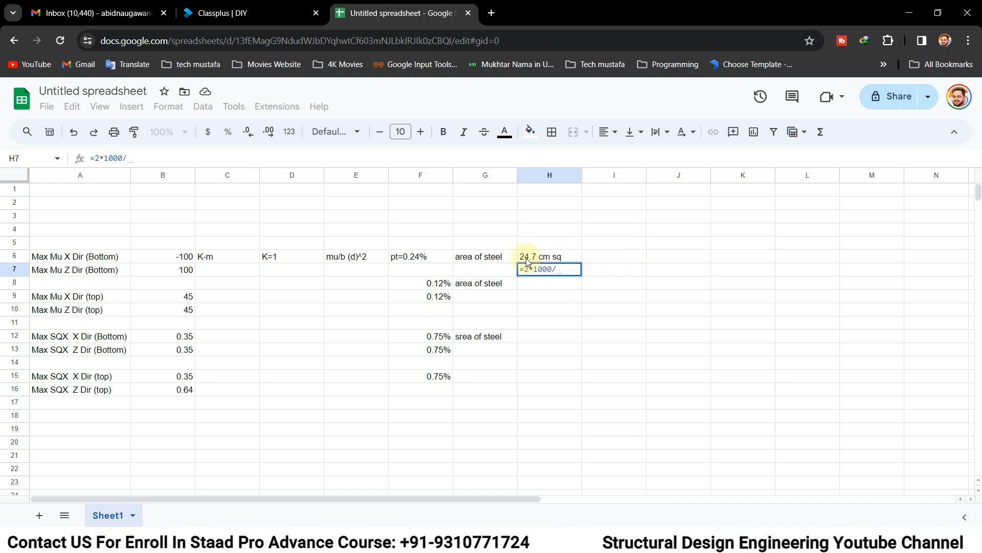
{"action": "type", "text": "24"}
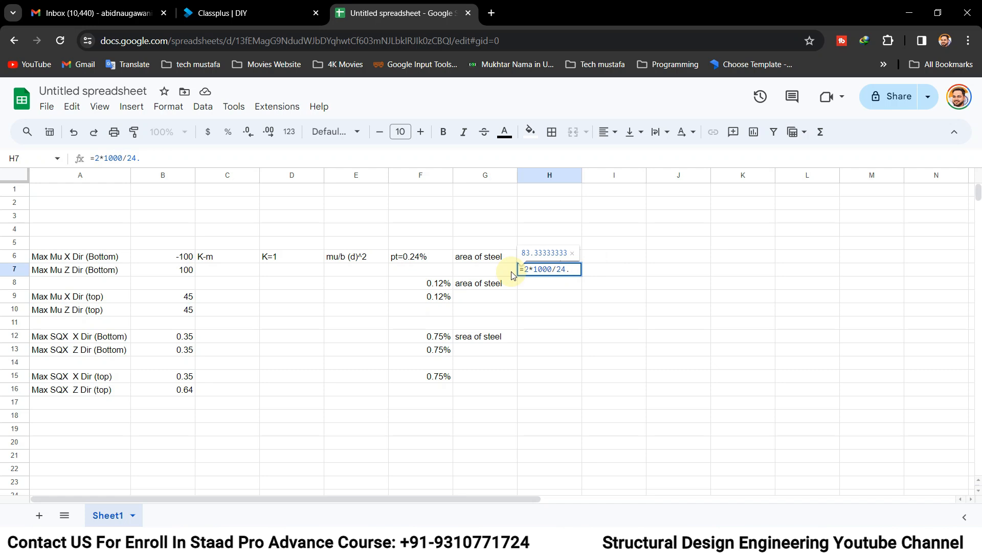
{"action": "type", "text": ".77"}
{"action": "key", "text": "BackSpace"}
{"action": "key", "text": "Return"}
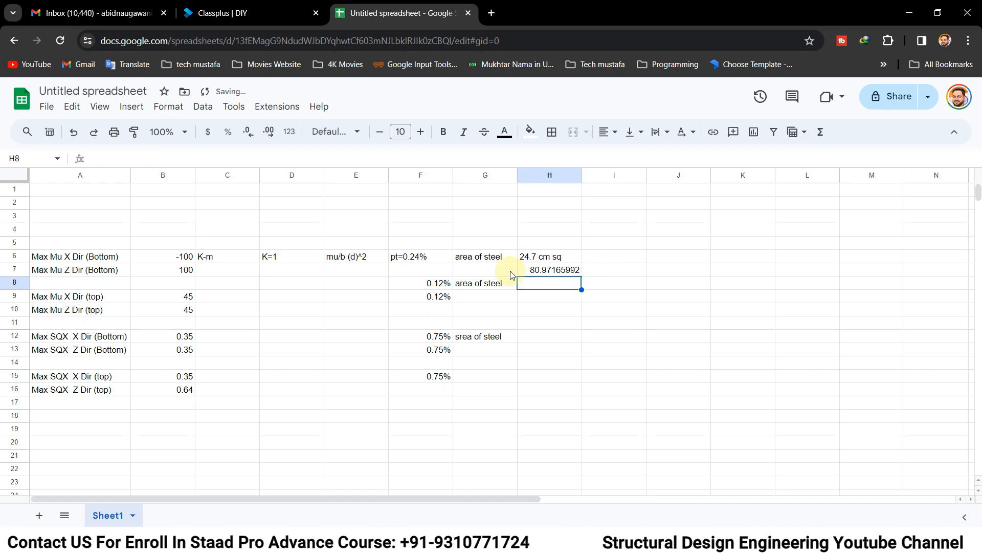
Enter the bar arrangement "16 dia 80mm C/C" in cell I7 beside the calculated spacing and widen column I to fit it
{"action": "left_click", "coordinate": [565, 272]}
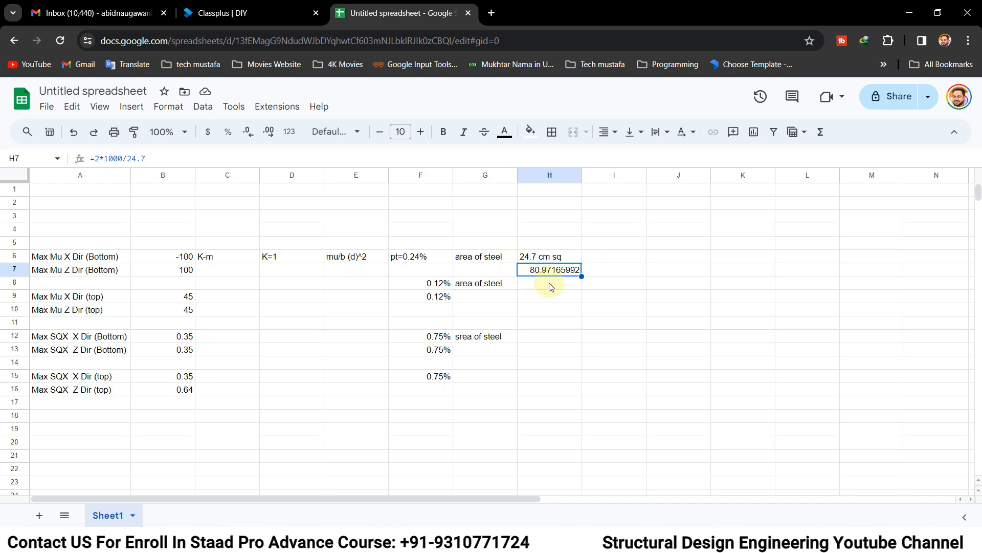
{"action": "left_click", "coordinate": [625, 273]}
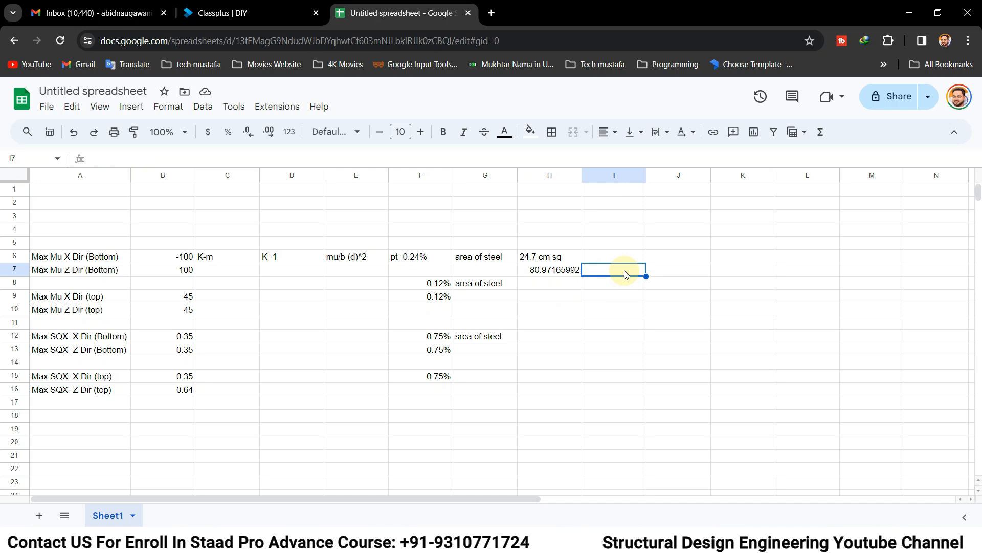
{"action": "type", "text": "16 dia"}
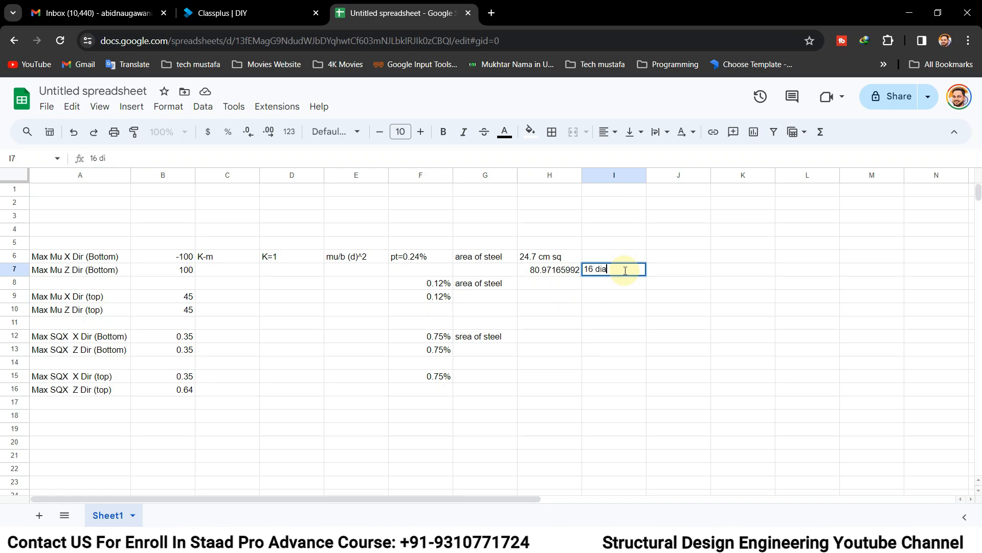
{"action": "type", "text": " 80mm C/C"}
{"action": "key", "text": "Return"}
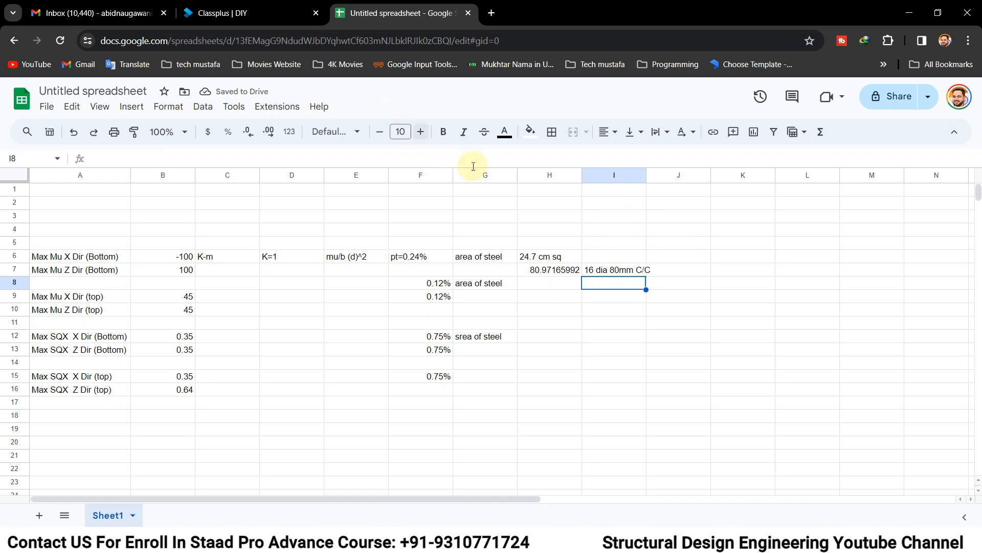
{"action": "left_click_drag", "start_coordinate": [647, 173], "coordinate": [669, 174]}
{"action": "left_click", "coordinate": [639, 270]}
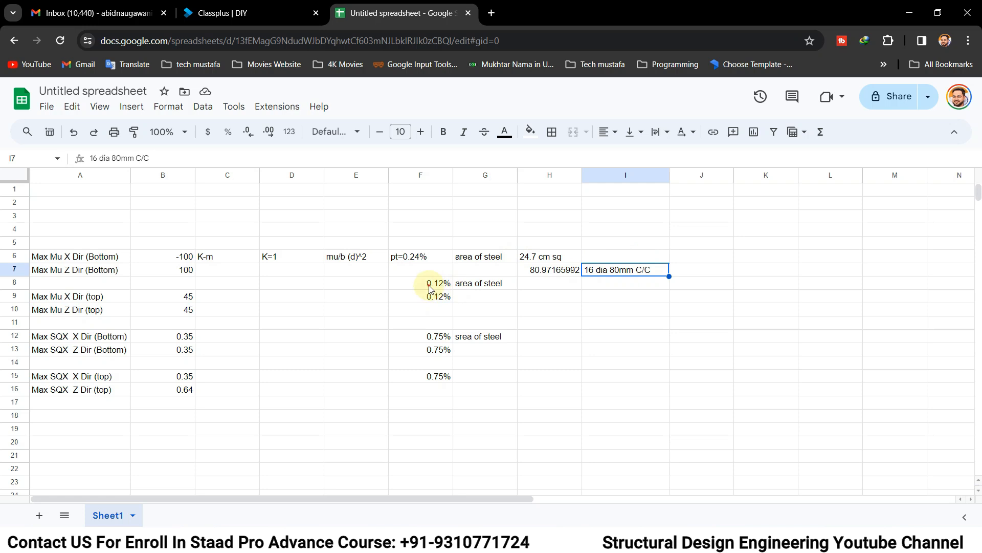
Review the bending reinforcement percentages in column F against the steel area in H6 and the bar spacing in H7
{"action": "left_click_drag", "start_coordinate": [436, 285], "coordinate": [436, 299]}
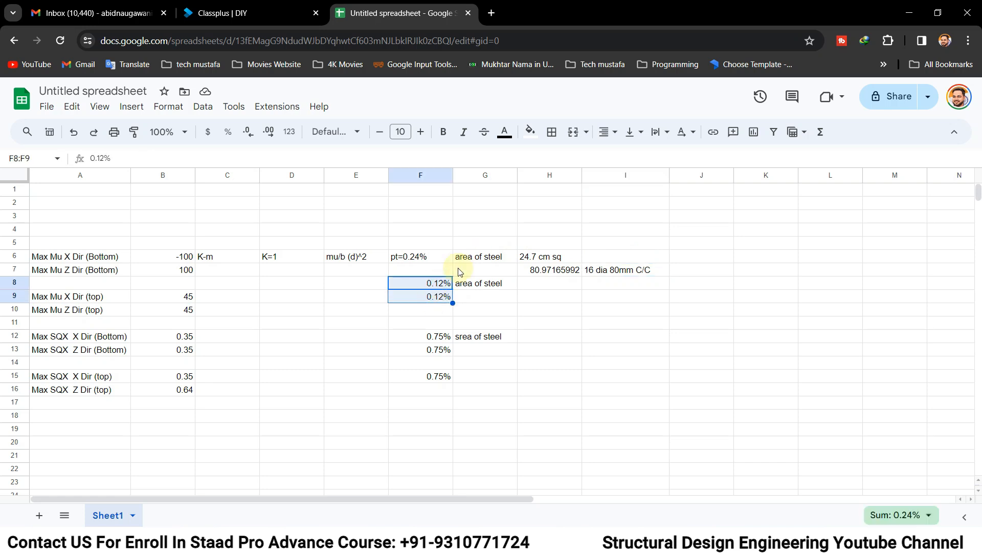
{"action": "left_click", "coordinate": [414, 257]}
{"action": "left_click", "coordinate": [431, 286]}
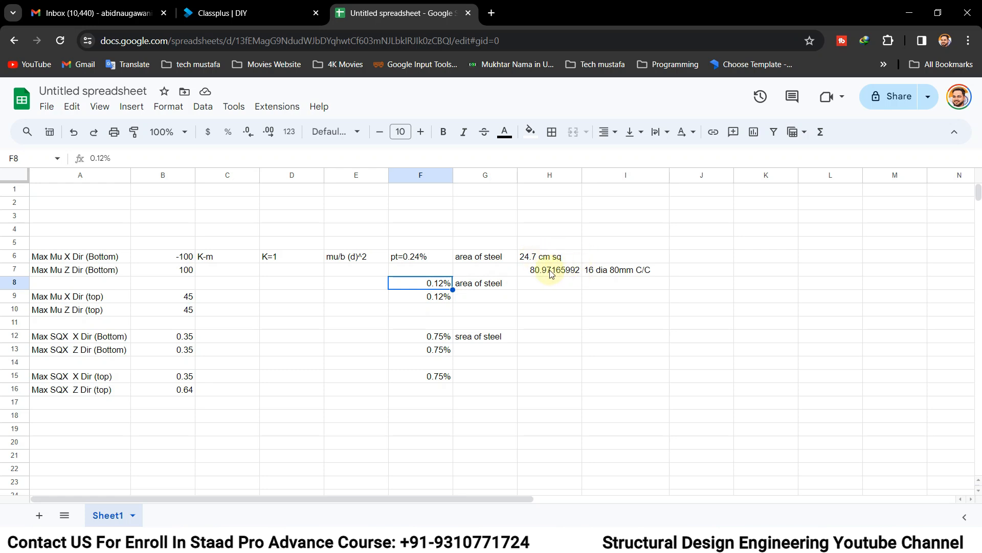
{"action": "left_click", "coordinate": [539, 281]}
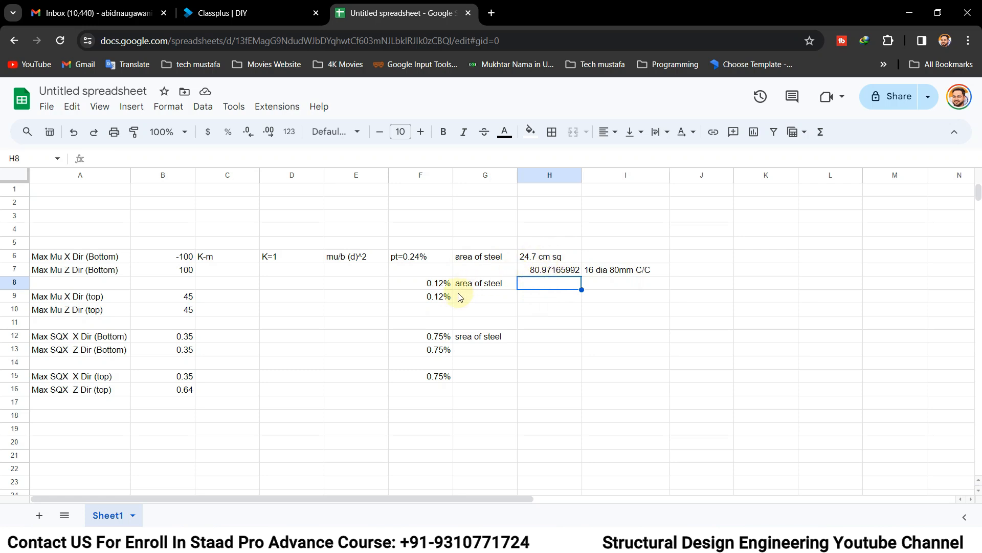
{"action": "left_click", "coordinate": [269, 257]}
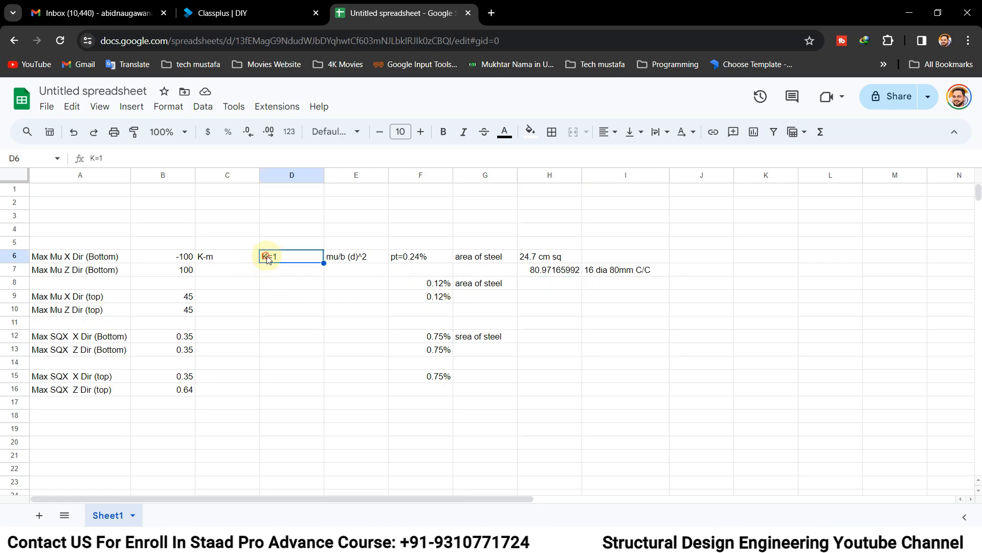
{"action": "left_click", "coordinate": [415, 256]}
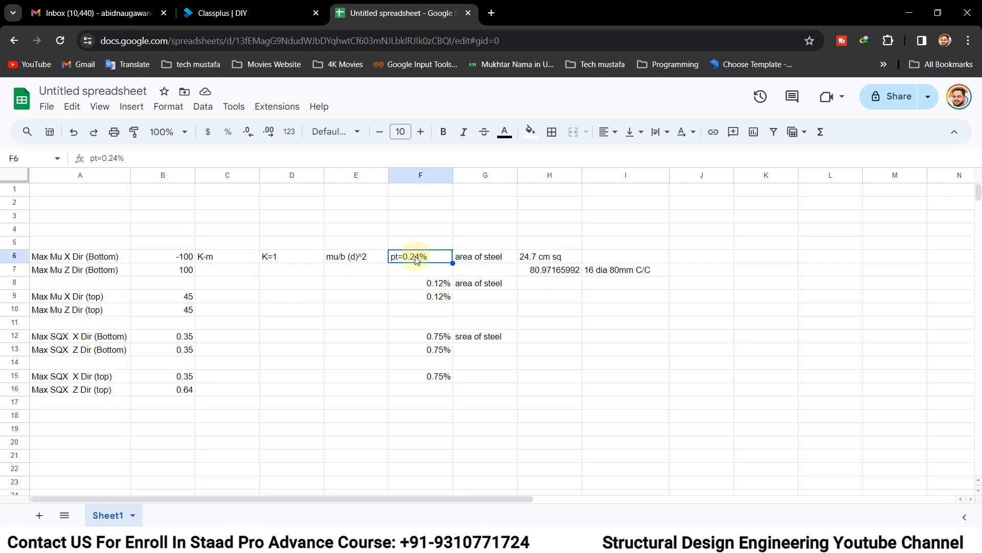
{"action": "left_click", "coordinate": [528, 259]}
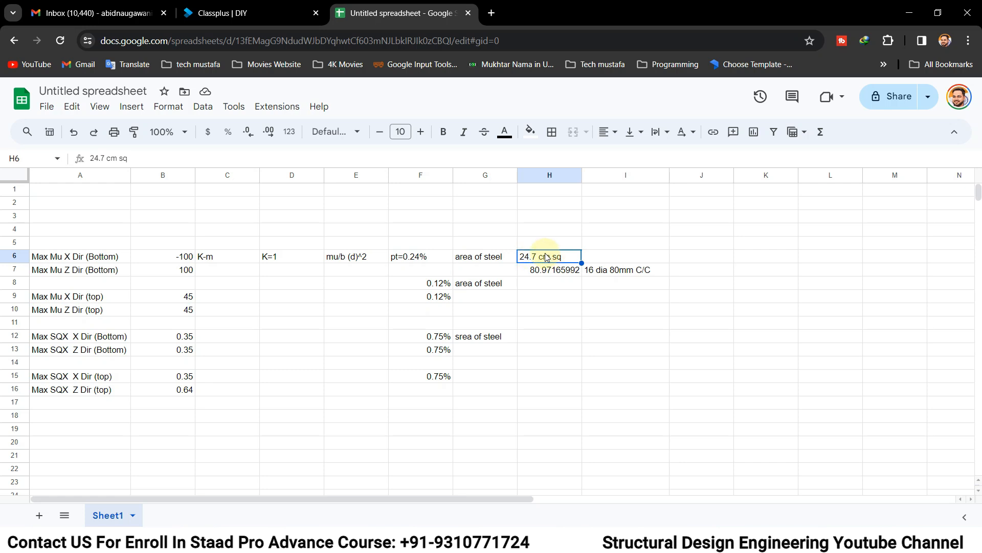
{"action": "left_click", "coordinate": [552, 271]}
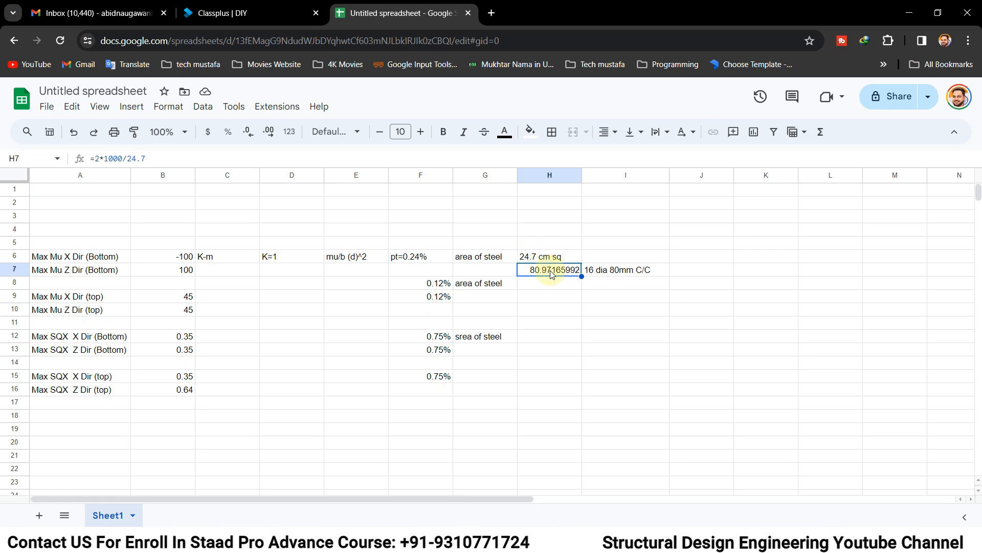
{"action": "left_click", "coordinate": [61, 258]}
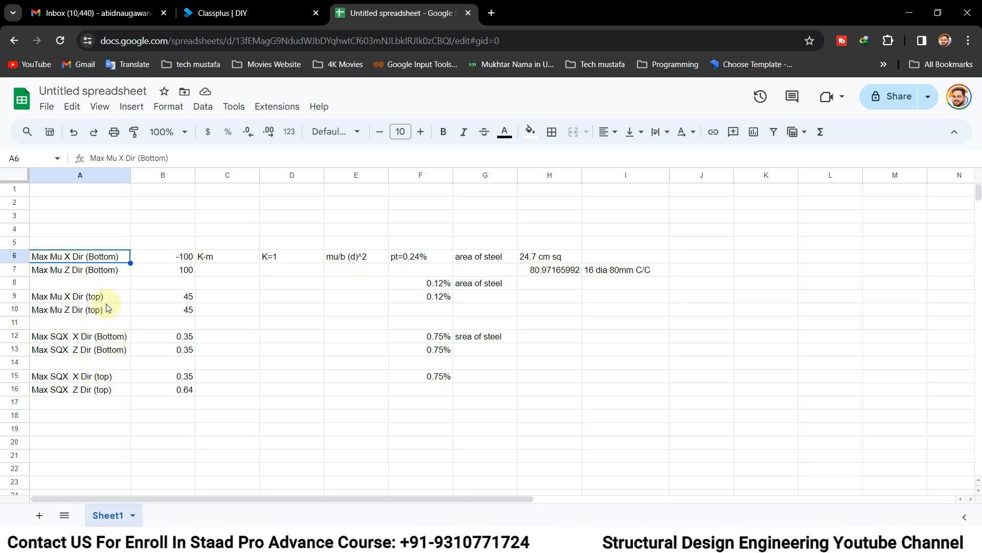
{"action": "left_click", "coordinate": [546, 253]}
{"action": "left_click", "coordinate": [545, 270]}
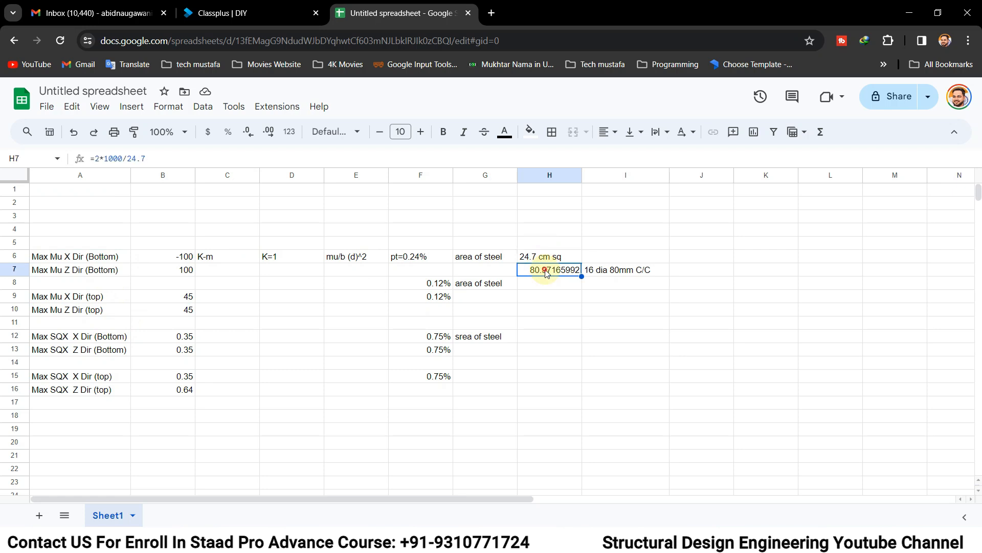
Enter the bar arrangement "20 dia 100 c/c" in cell H12 for the bottom X-direction SQX percentage
{"action": "left_click", "coordinate": [416, 339]}
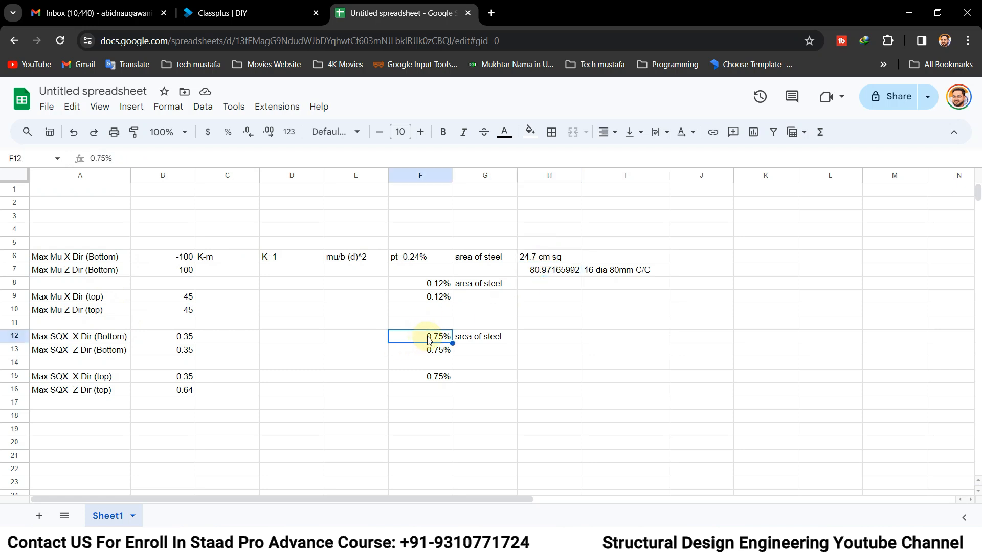
{"action": "left_click", "coordinate": [415, 257]}
{"action": "left_click", "coordinate": [438, 338]}
{"action": "left_click", "coordinate": [539, 334]}
{"action": "type", "text": "20 "}
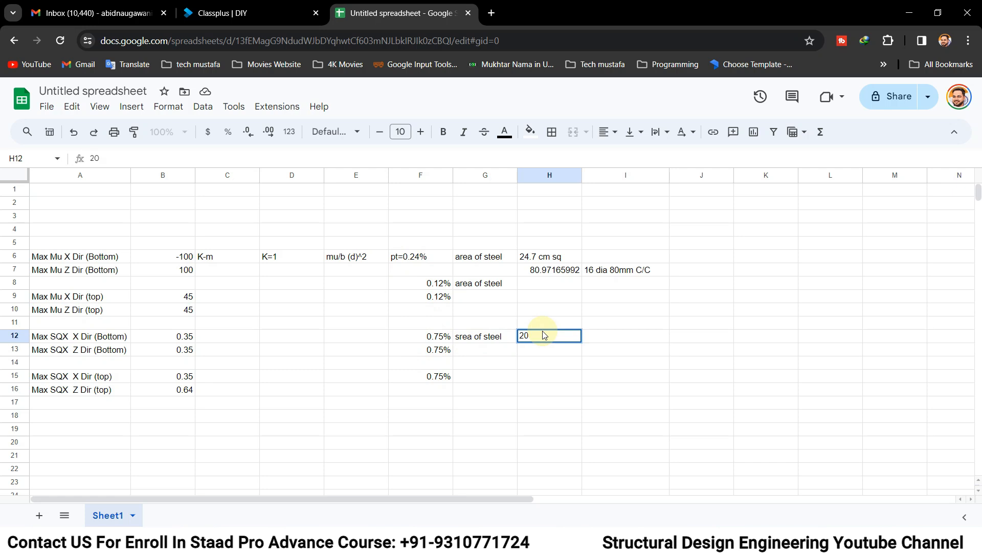
{"action": "type", "text": "dia 100 c/c"}
{"action": "key", "text": "Return"}
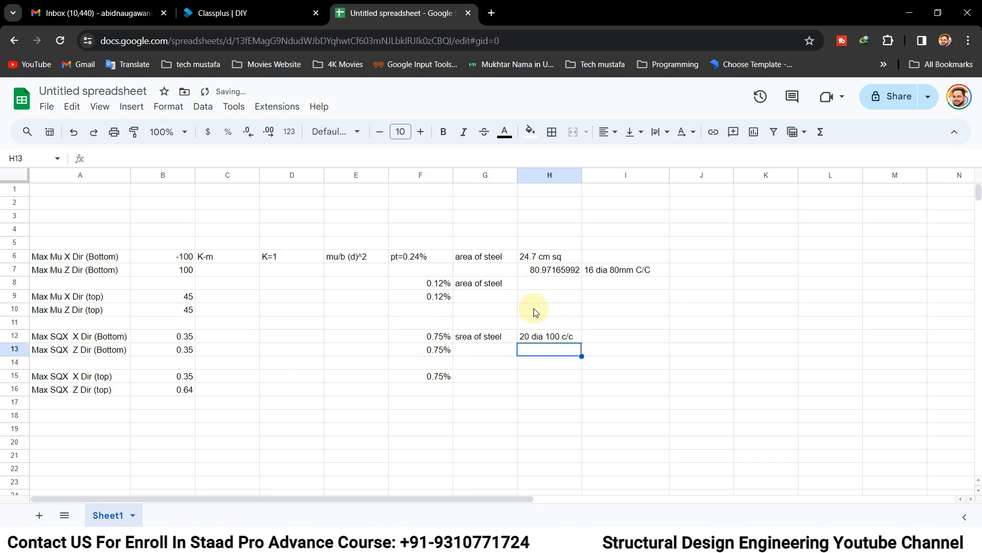
Colour the text of the steel area in H6, the SQX bar arrangement in H12 and the calculated spacing in H7 red
{"action": "left_click", "coordinate": [514, 256]}
{"action": "left_click", "coordinate": [521, 256]}
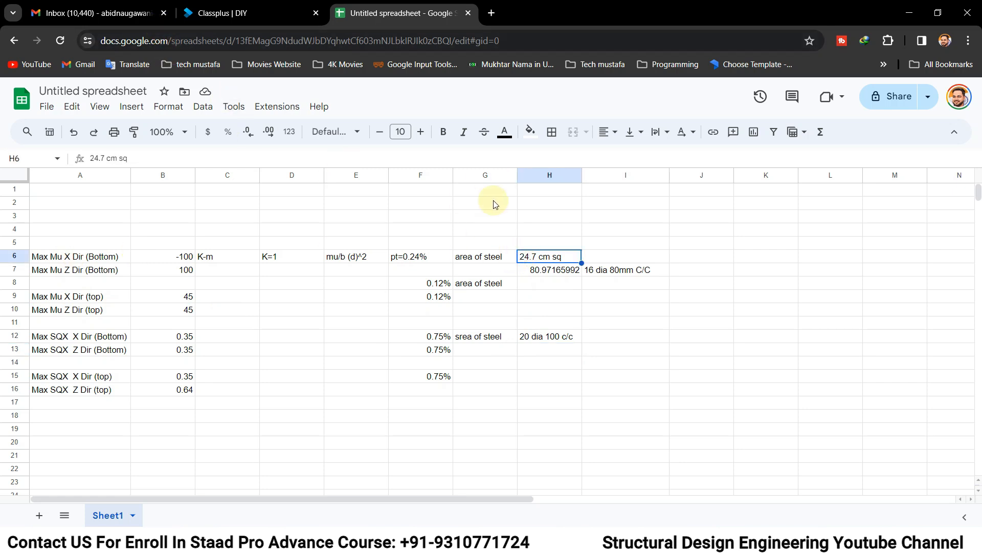
{"action": "left_click", "coordinate": [505, 134]}
{"action": "left_click", "coordinate": [522, 191]}
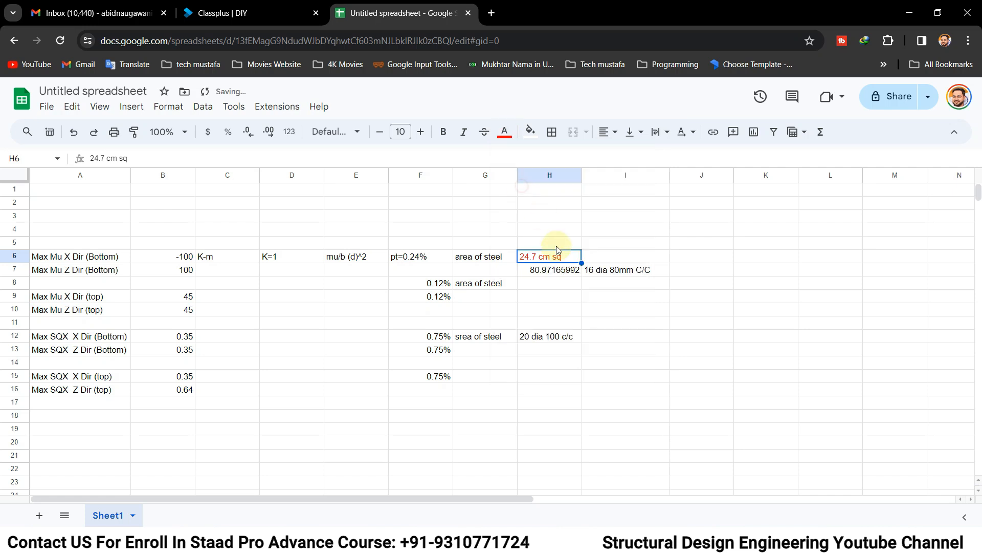
{"action": "left_click", "coordinate": [565, 339]}
{"action": "left_click", "coordinate": [504, 132]}
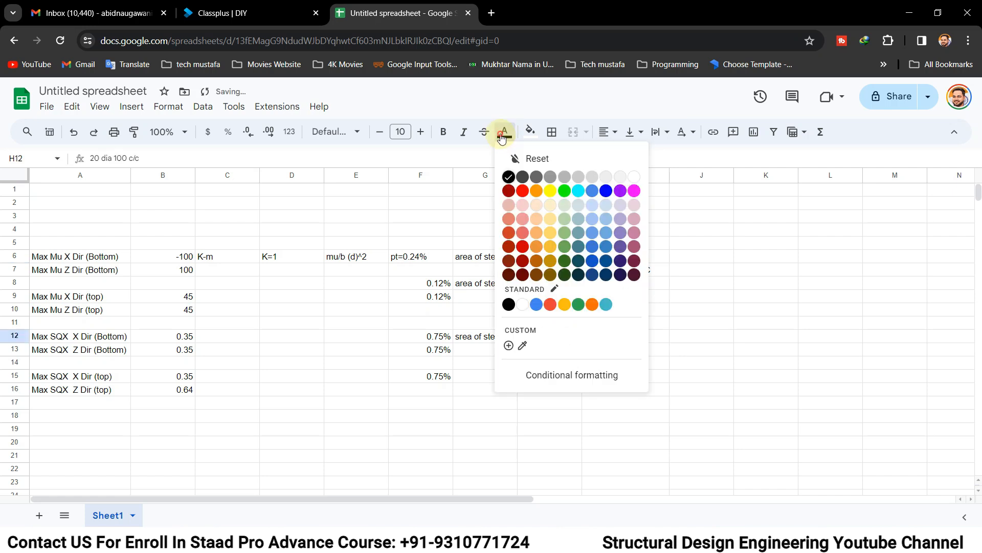
{"action": "left_click", "coordinate": [522, 191]}
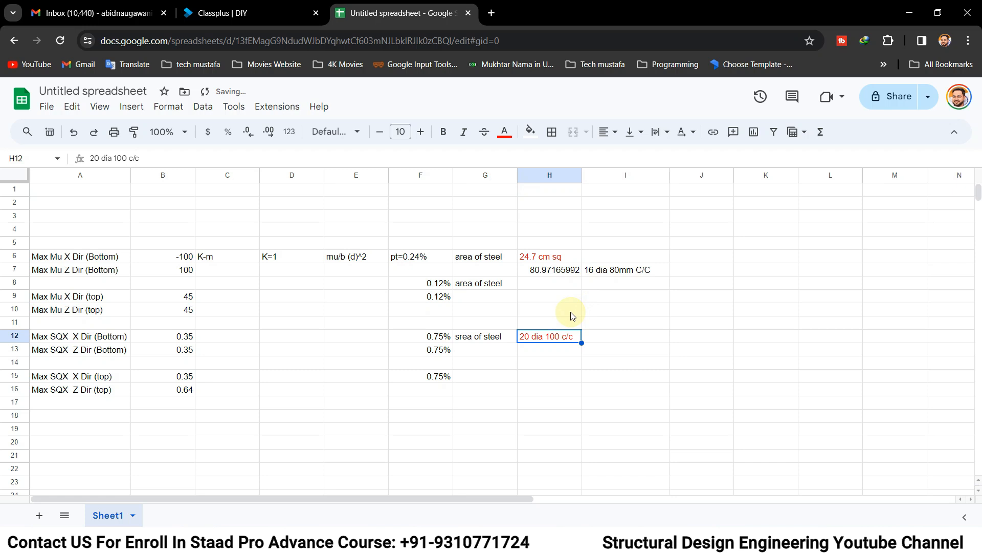
{"action": "left_click", "coordinate": [546, 271]}
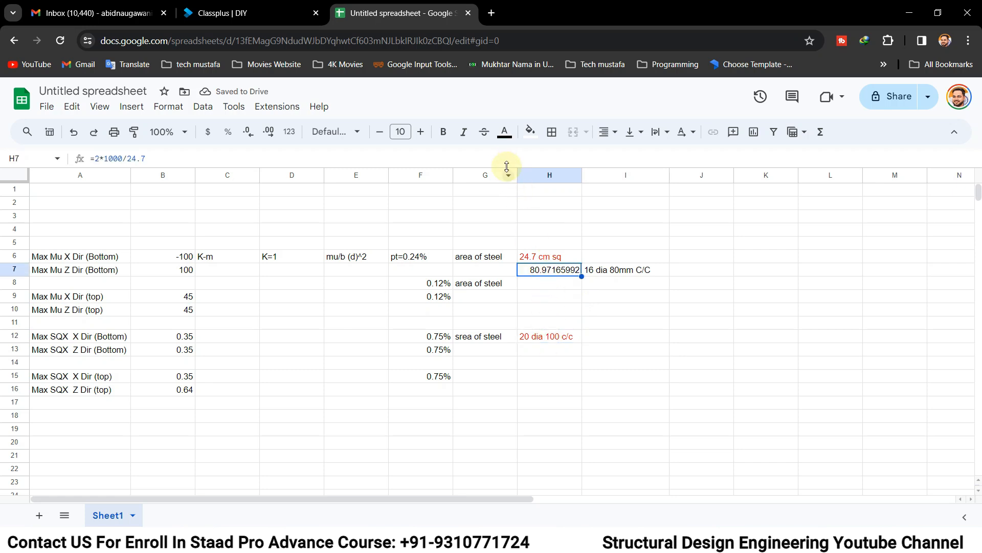
{"action": "left_click", "coordinate": [505, 132]}
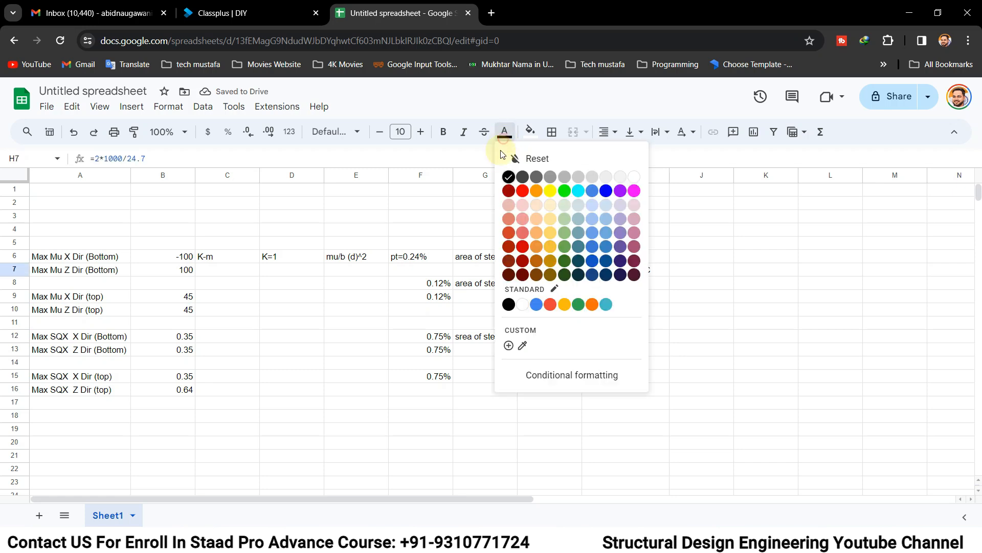
{"action": "left_click", "coordinate": [522, 191]}
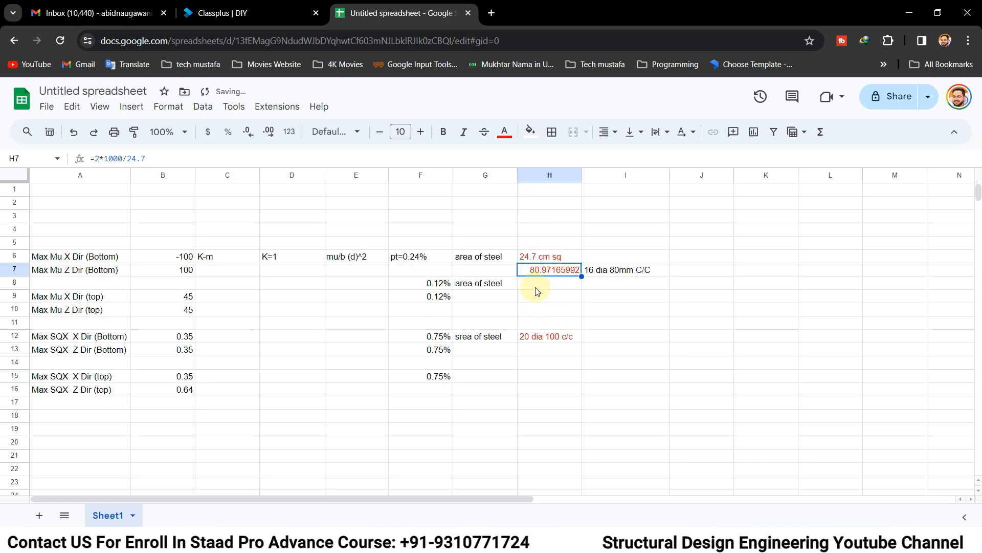
Compare the bottom X-direction moment reinforcement in H6 and I7 with the bottom X-direction SQX bar arrangement in H12
{"action": "left_click", "coordinate": [544, 335]}
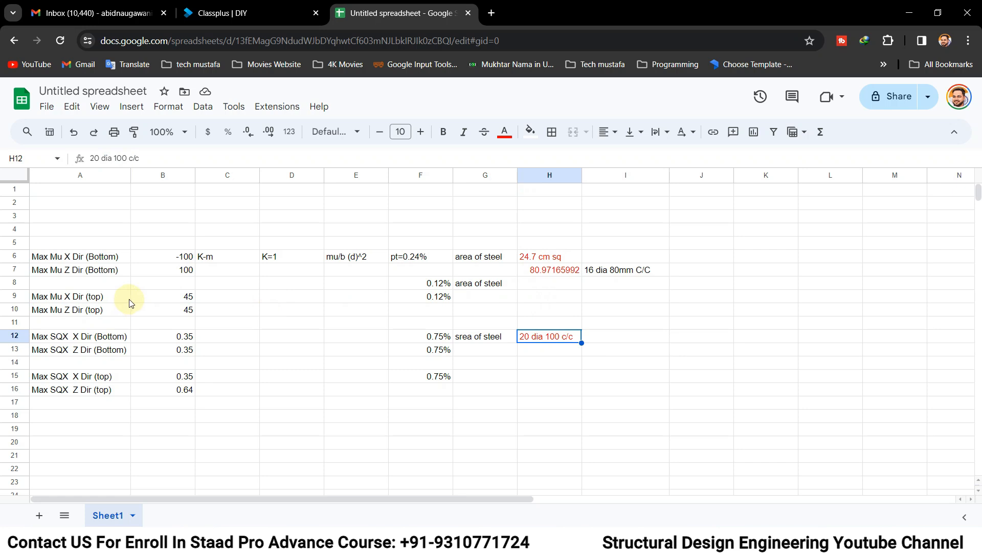
{"action": "left_click", "coordinate": [105, 256]}
{"action": "left_click", "coordinate": [101, 324]}
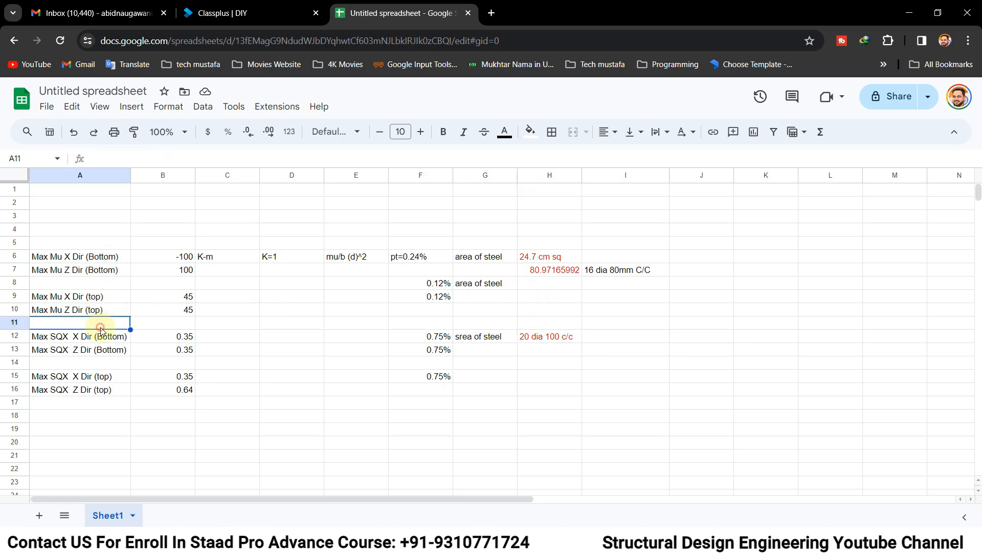
{"action": "left_click", "coordinate": [110, 259]}
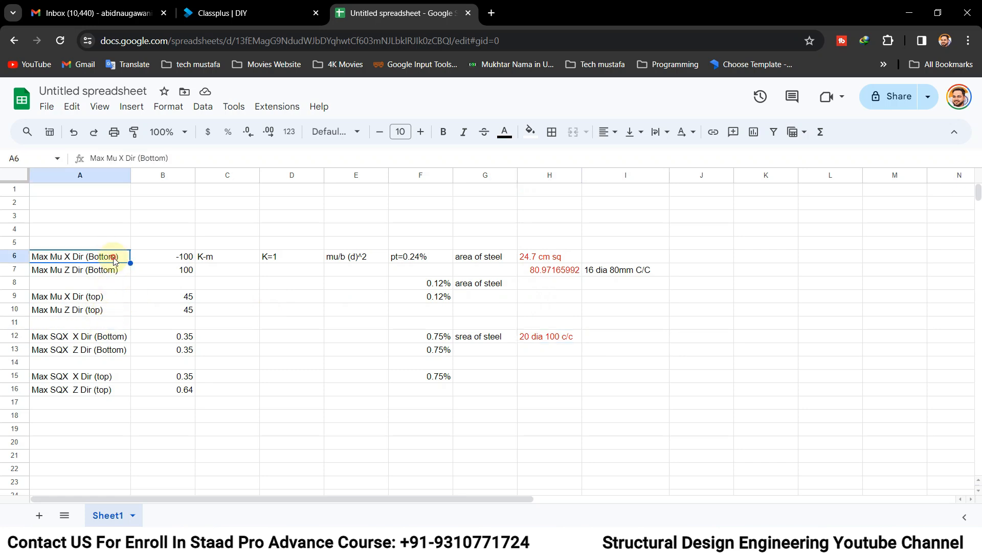
{"action": "left_click", "coordinate": [106, 336]}
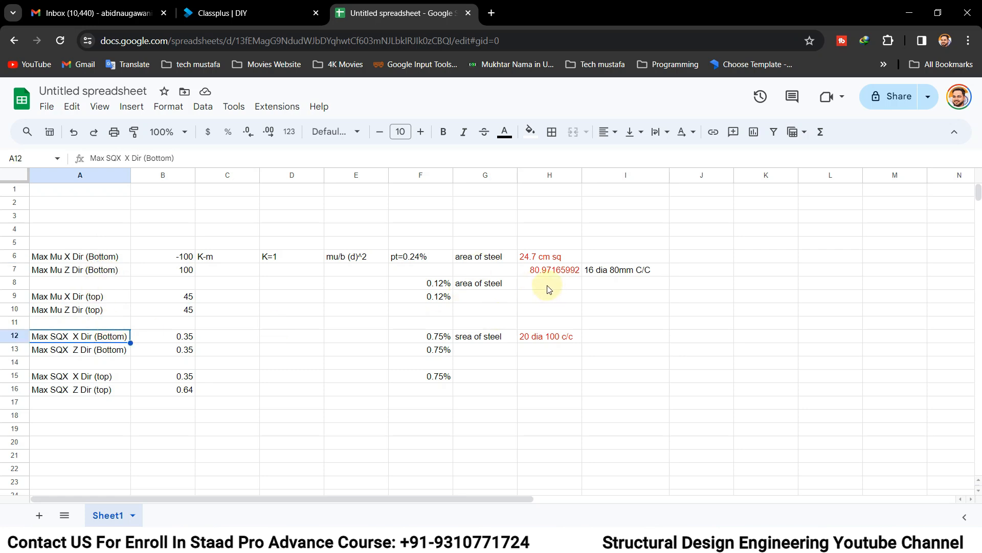
{"action": "left_click", "coordinate": [542, 258]}
{"action": "left_click", "coordinate": [546, 335]}
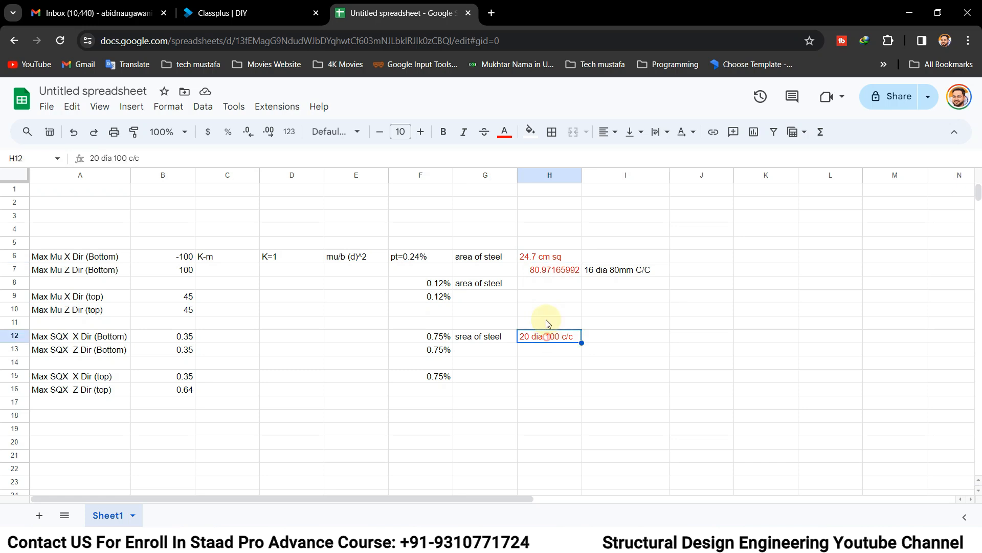
{"action": "left_click", "coordinate": [590, 270]}
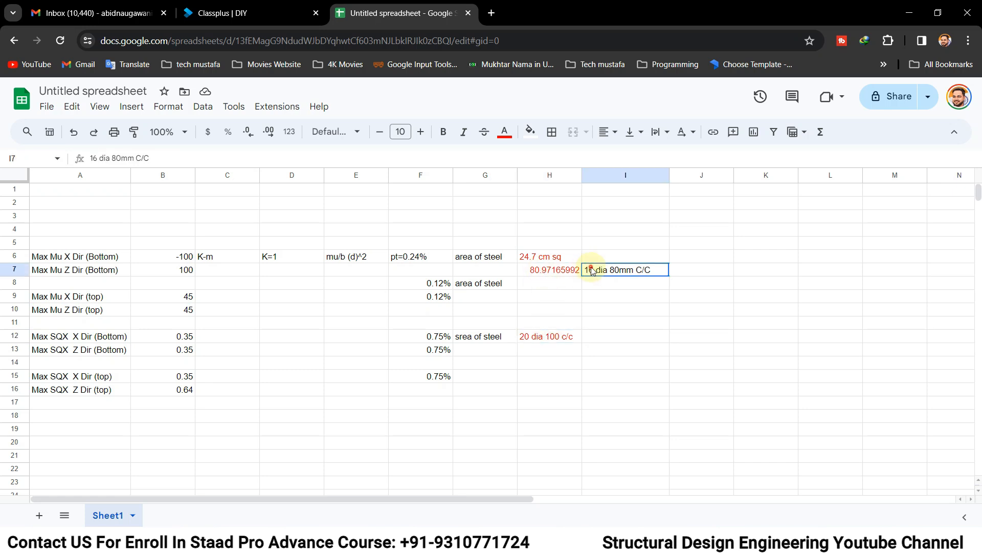
{"action": "left_click", "coordinate": [554, 337]}
{"action": "left_click", "coordinate": [592, 270]}
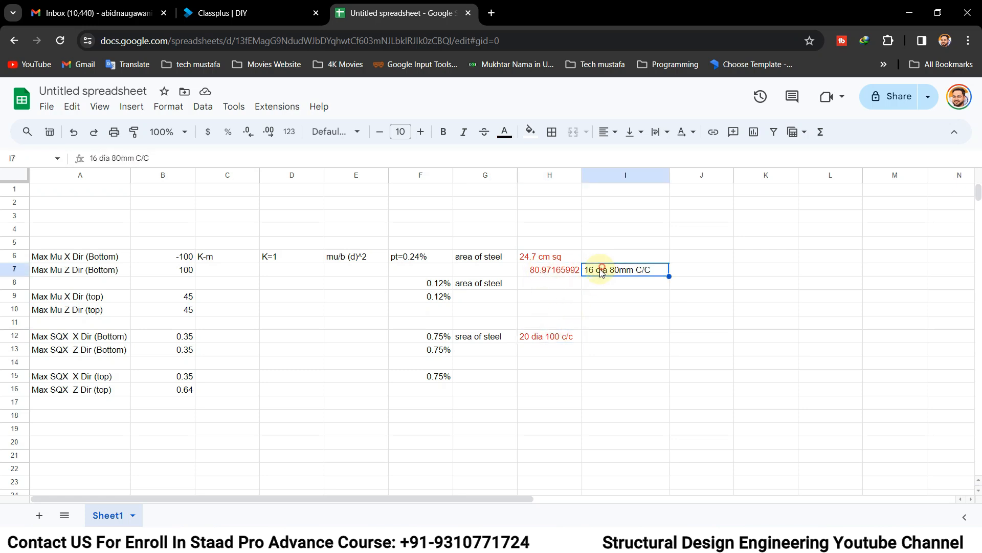
{"action": "left_click", "coordinate": [551, 338]}
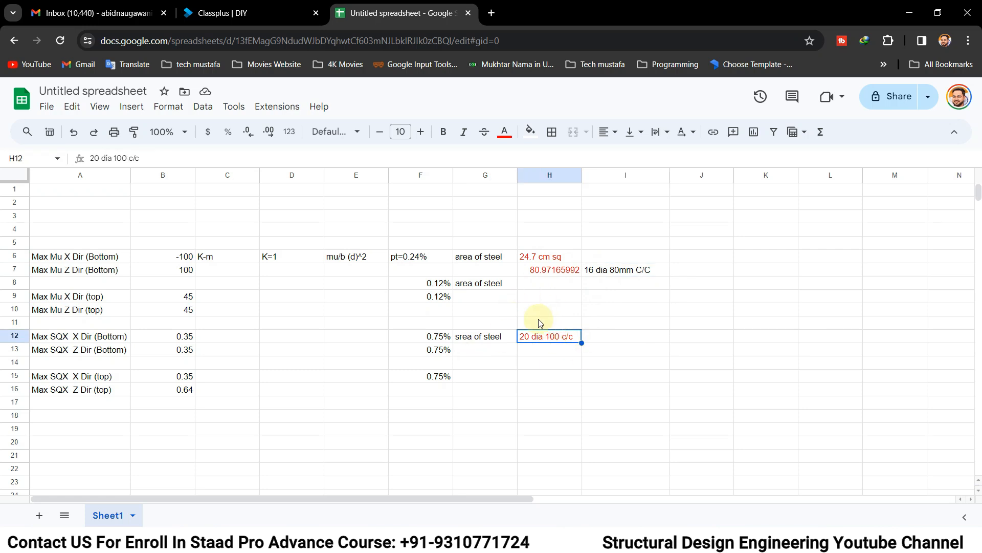